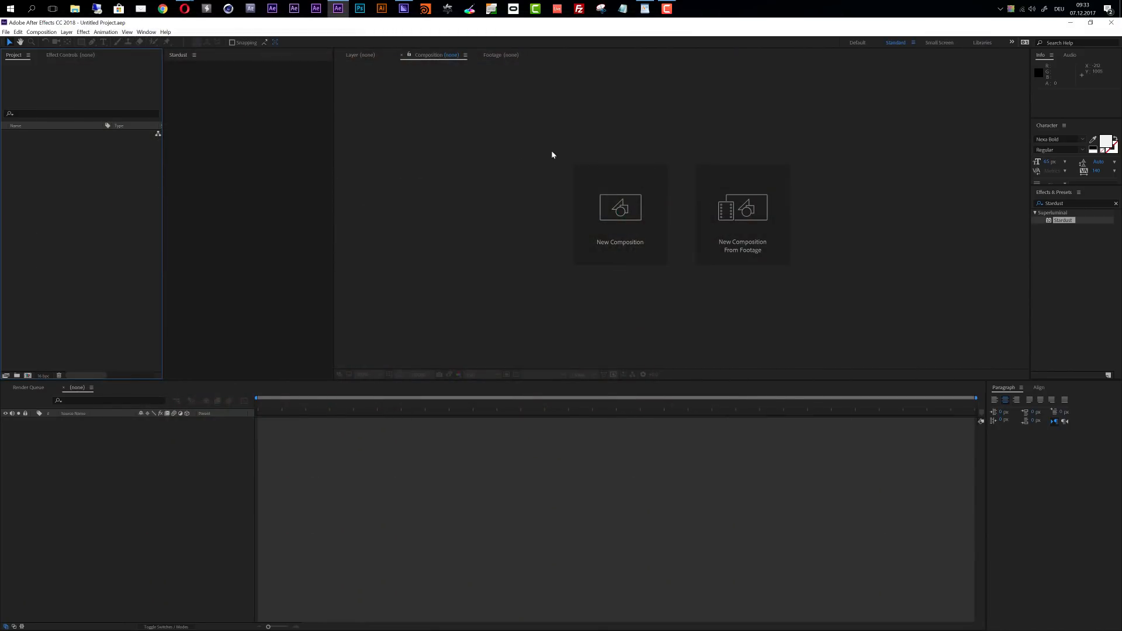
- Create a composition named MAIN with the HDTV 1080 25 preset and a duration of 250 frames
{"action": "left_click", "coordinate": [602, 203]}
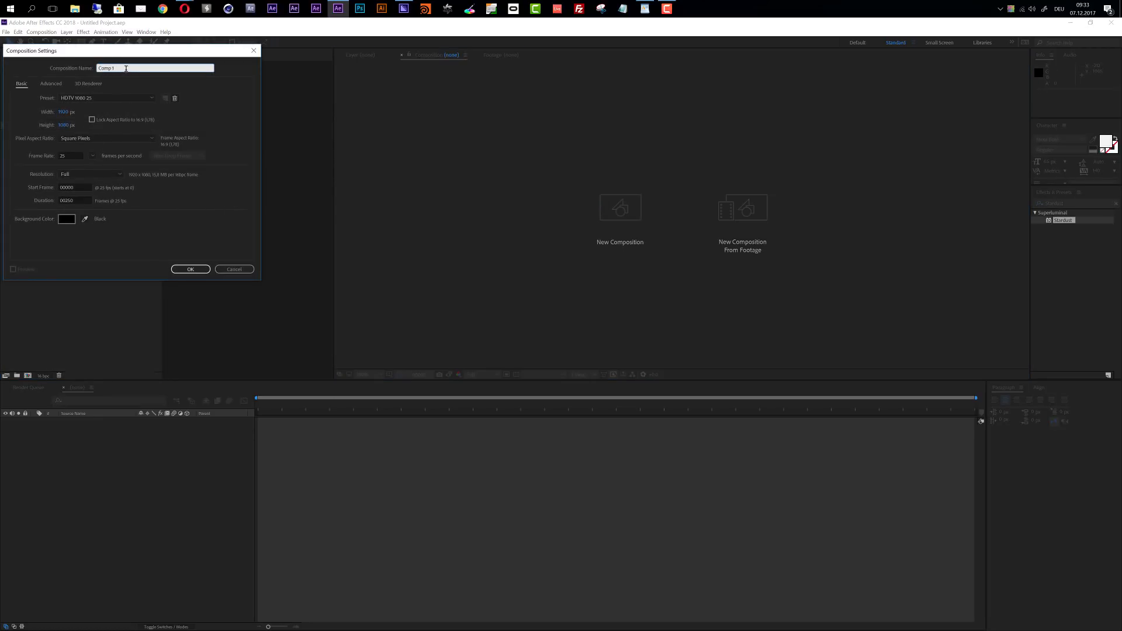
{"action": "type", "text": "MAIN"}
{"action": "left_click", "coordinate": [201, 271]}
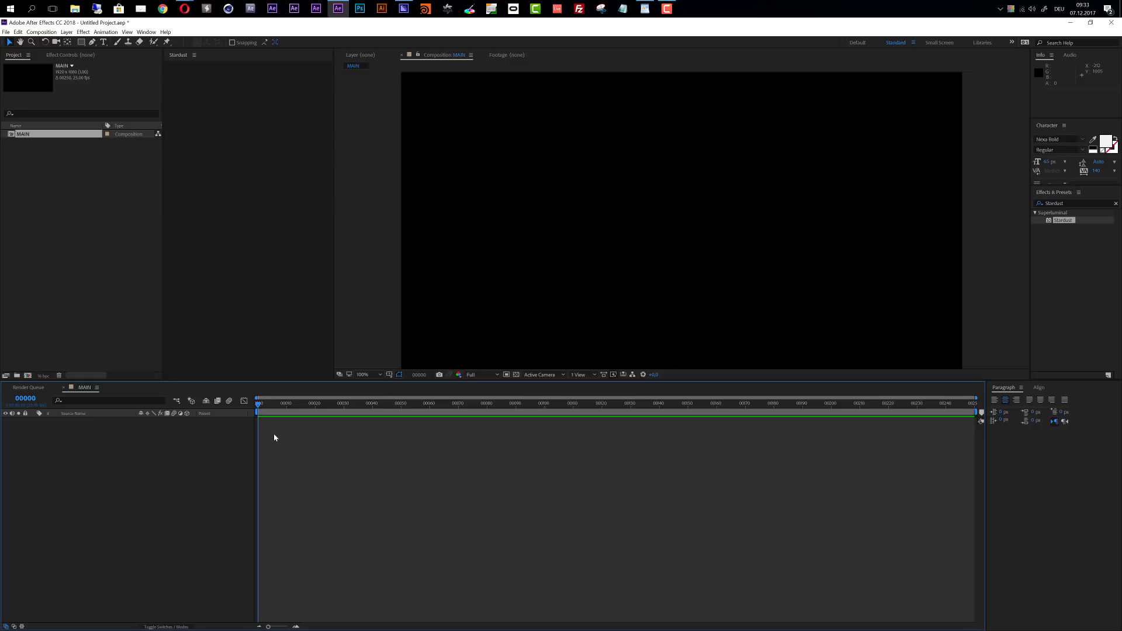
- Add a white comp-size solid layer named Stardust 3D to the MAIN composition
{"action": "key", "text": "ctrl+y"}
{"action": "type", "text": "Stardust 3D"}
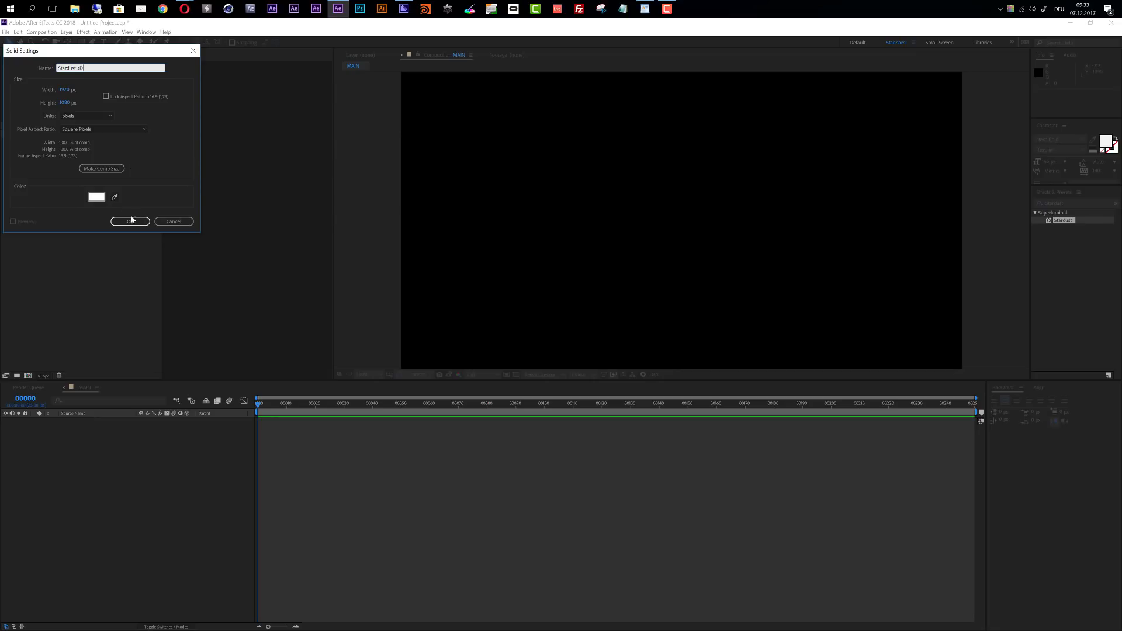
{"action": "left_click", "coordinate": [130, 221]}
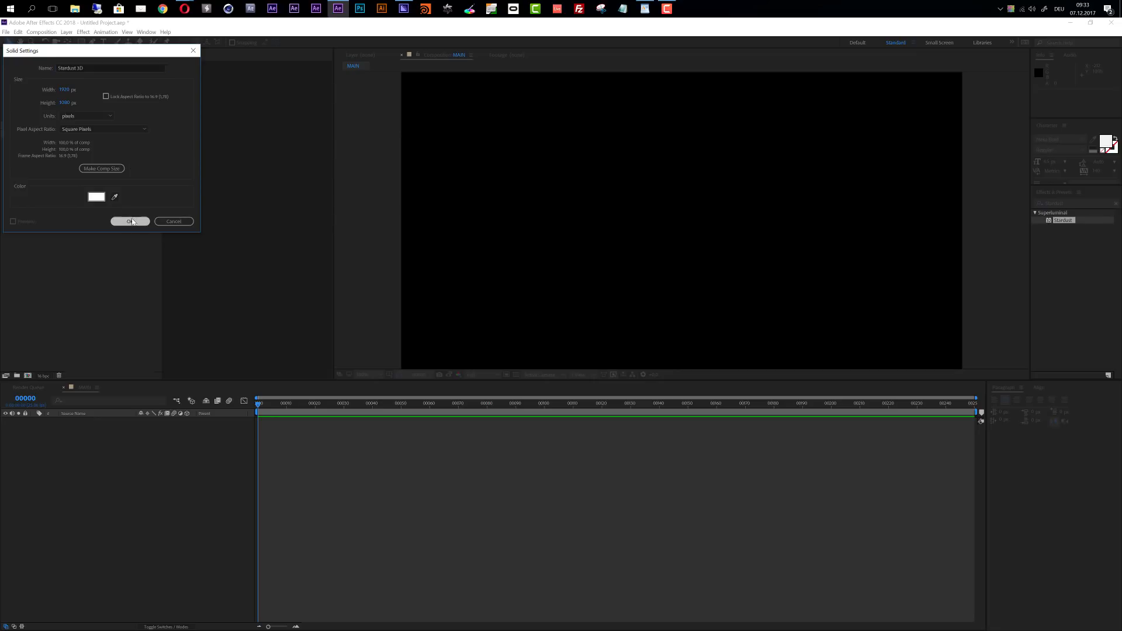
- Apply the Stardust effect to the solid layer and move the current time to frame 12
{"action": "left_click", "coordinate": [1063, 203]}
{"action": "left_click", "coordinate": [1071, 223]}
{"action": "left_click_drag", "start_coordinate": [1070, 224], "coordinate": [607, 428]}
{"action": "left_click_drag", "start_coordinate": [272, 409], "coordinate": [292, 409]}
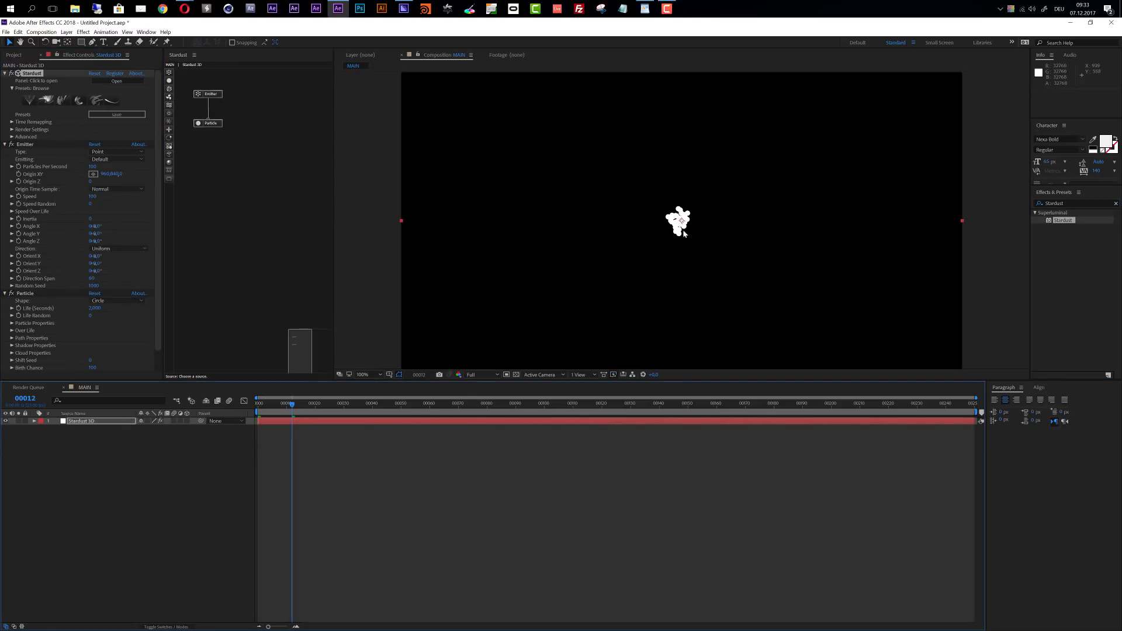
- Turn fast previews off (Final Quality) and set the composition preview resolution to Half
{"action": "left_click", "coordinate": [613, 374]}
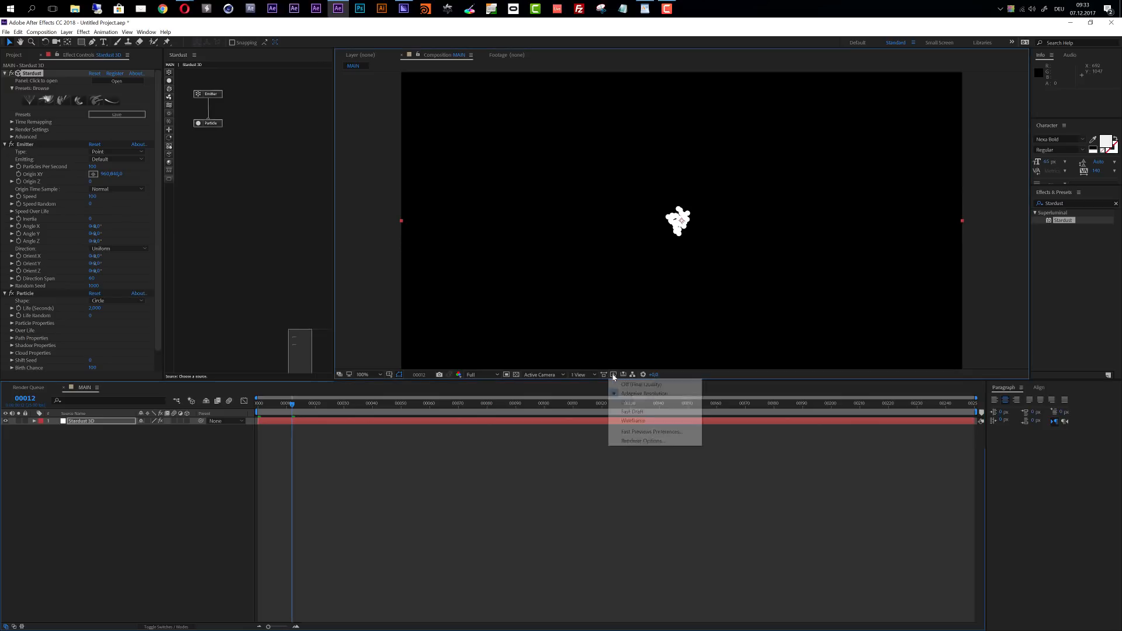
{"action": "left_click", "coordinate": [642, 385]}
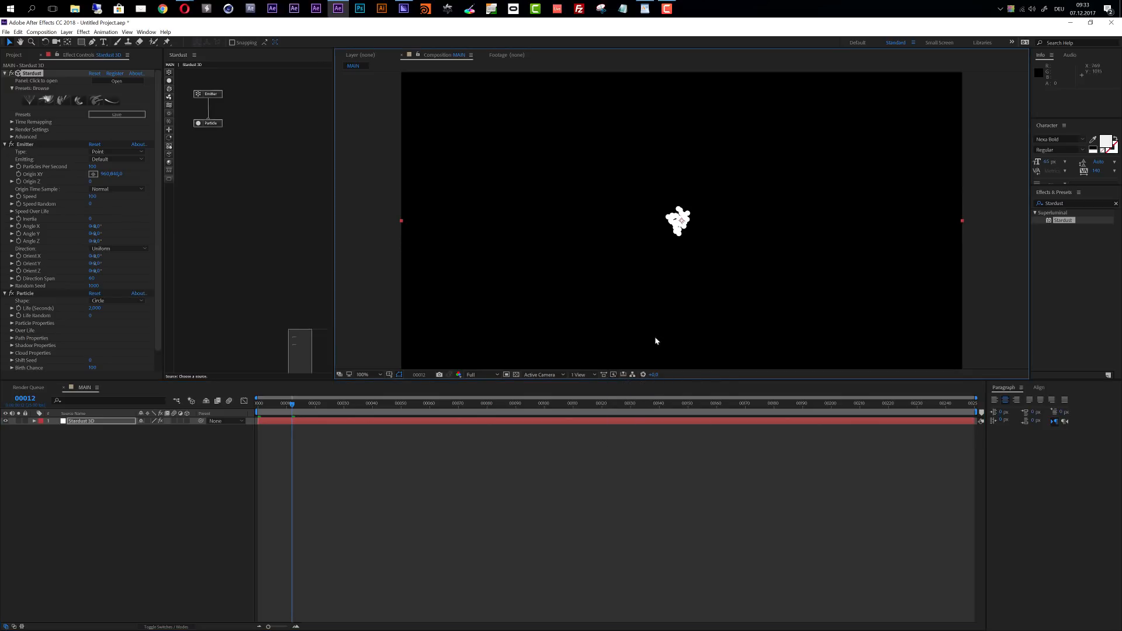
{"action": "scroll", "coordinate": [683, 220], "scroll_direction": "up", "scroll_amount": 2}
{"action": "scroll", "coordinate": [678, 220], "scroll_direction": "down", "scroll_amount": 2}
{"action": "left_click", "coordinate": [494, 376]}
{"action": "left_click", "coordinate": [482, 405]}
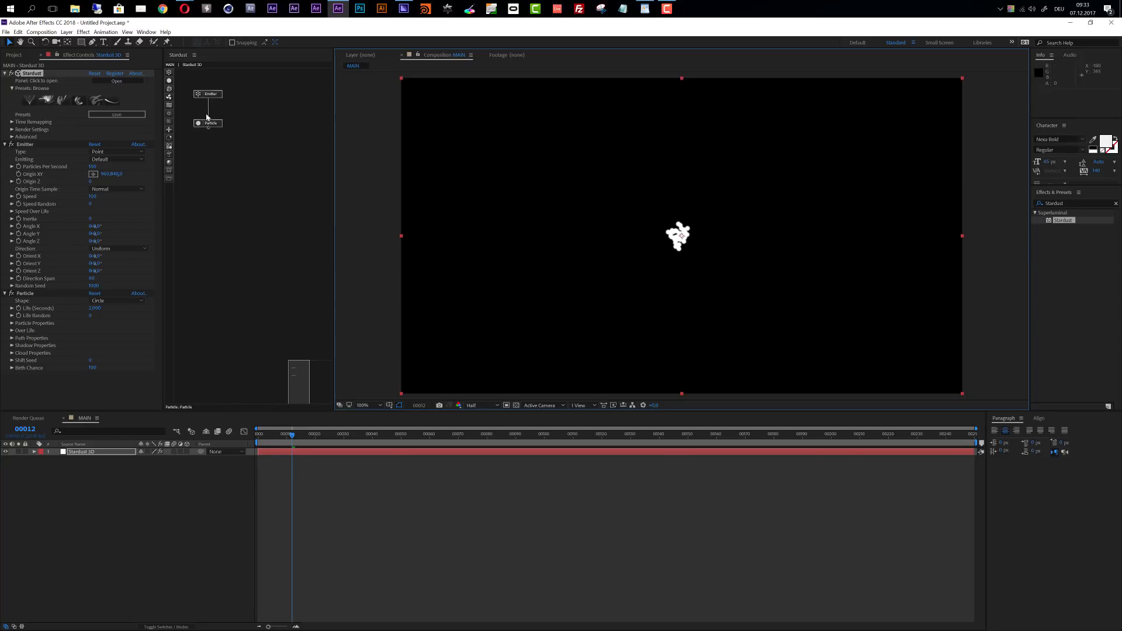
- Replace the layer's default Stardust setup with the Primitive Sphere preset from the Models presets
{"action": "left_click", "coordinate": [92, 455]}
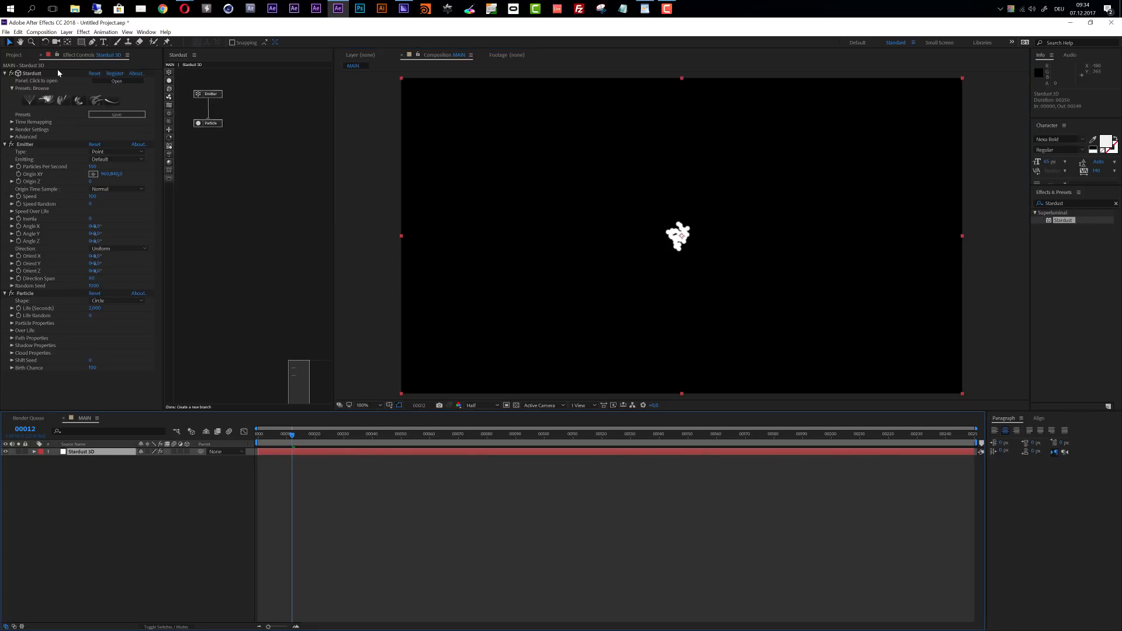
{"action": "left_click", "coordinate": [45, 100]}
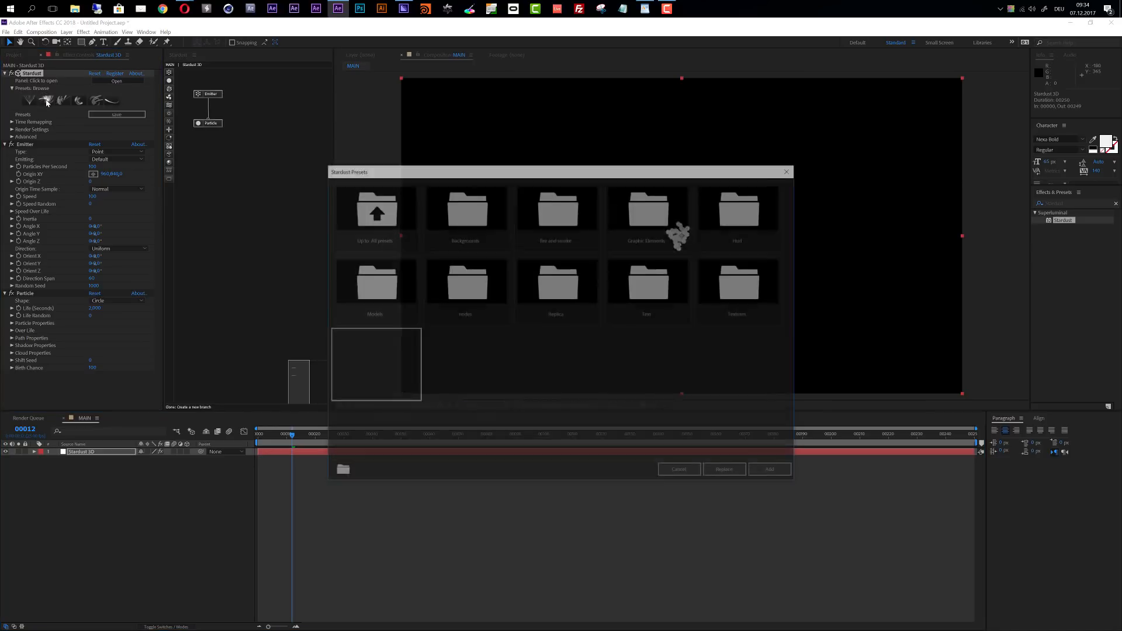
{"action": "double_click", "coordinate": [374, 301]}
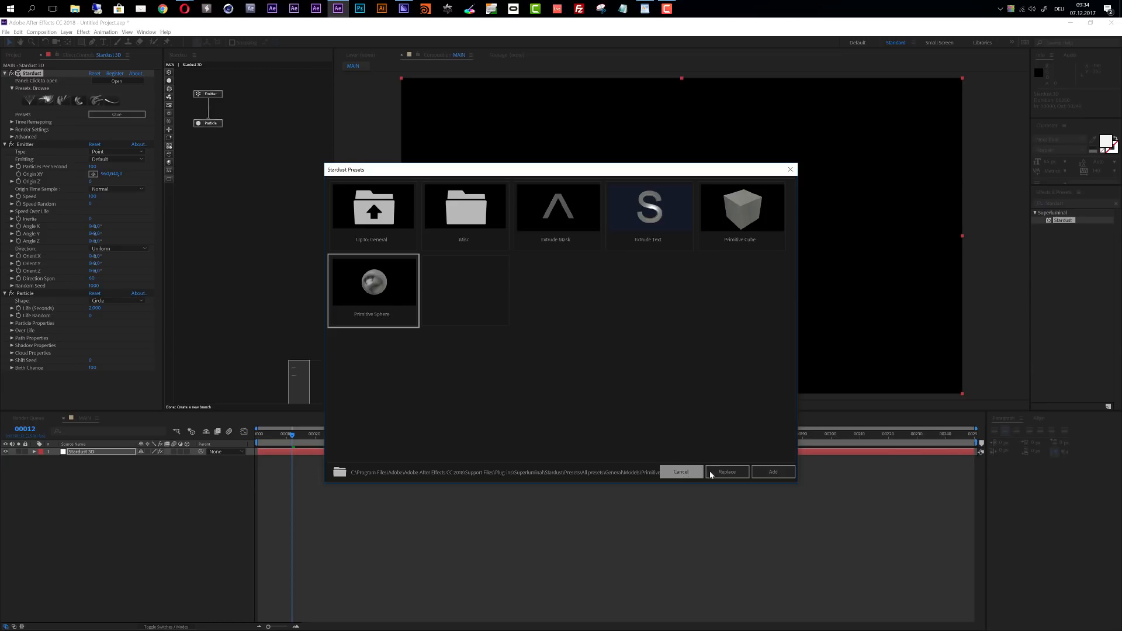
{"action": "left_click", "coordinate": [727, 473]}
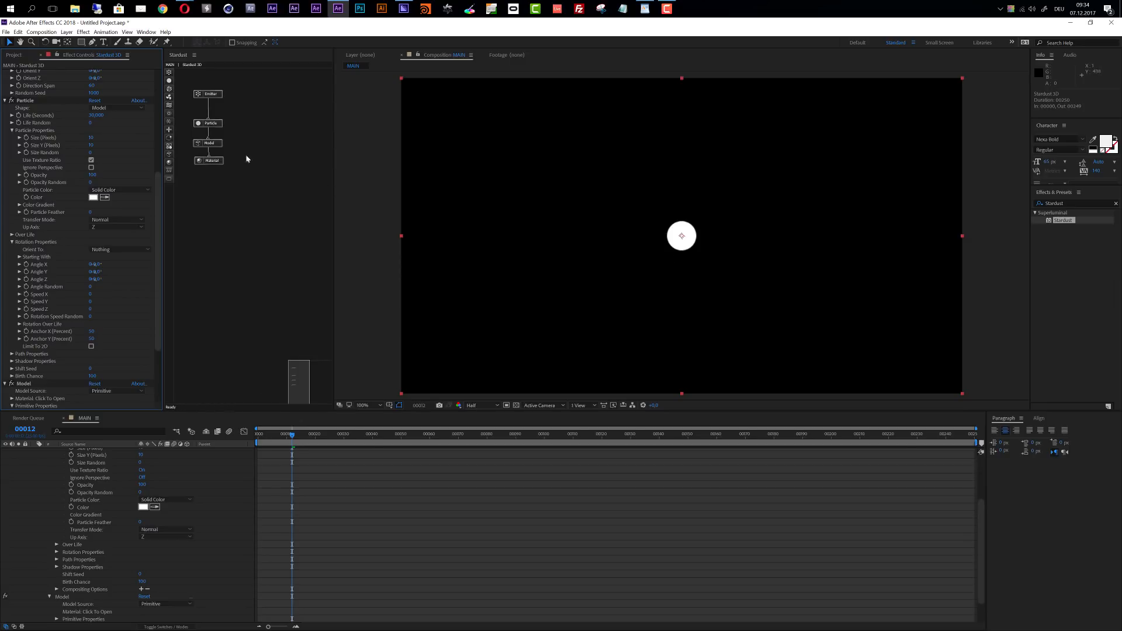
- Set the Model Source of the Stardust Model node to File
{"action": "left_click", "coordinate": [211, 124]}
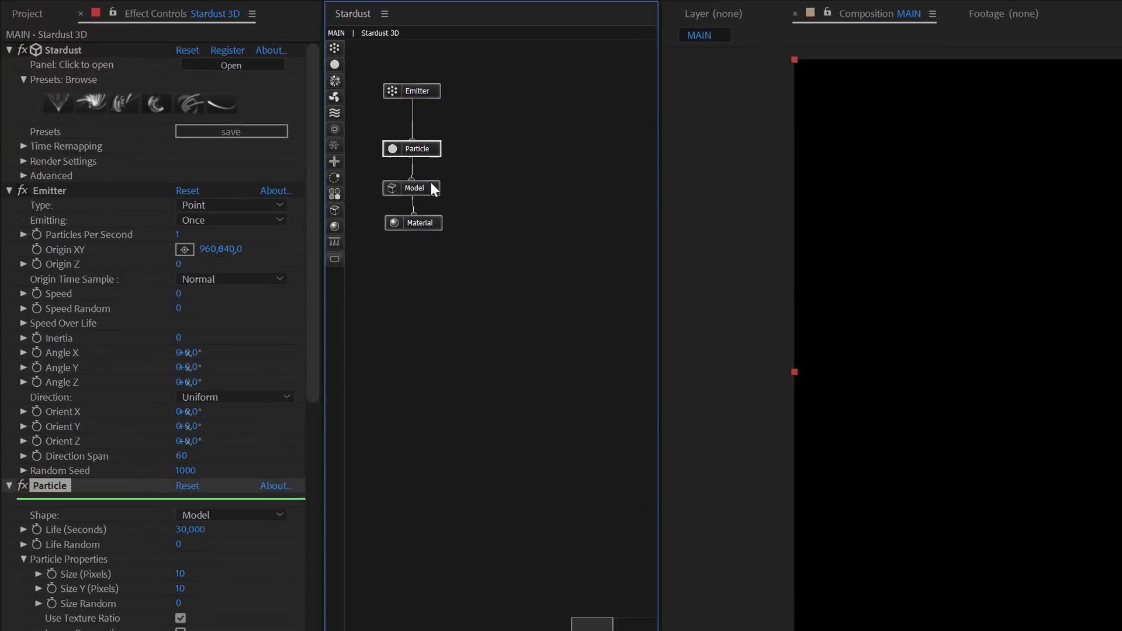
{"action": "left_click", "coordinate": [208, 144]}
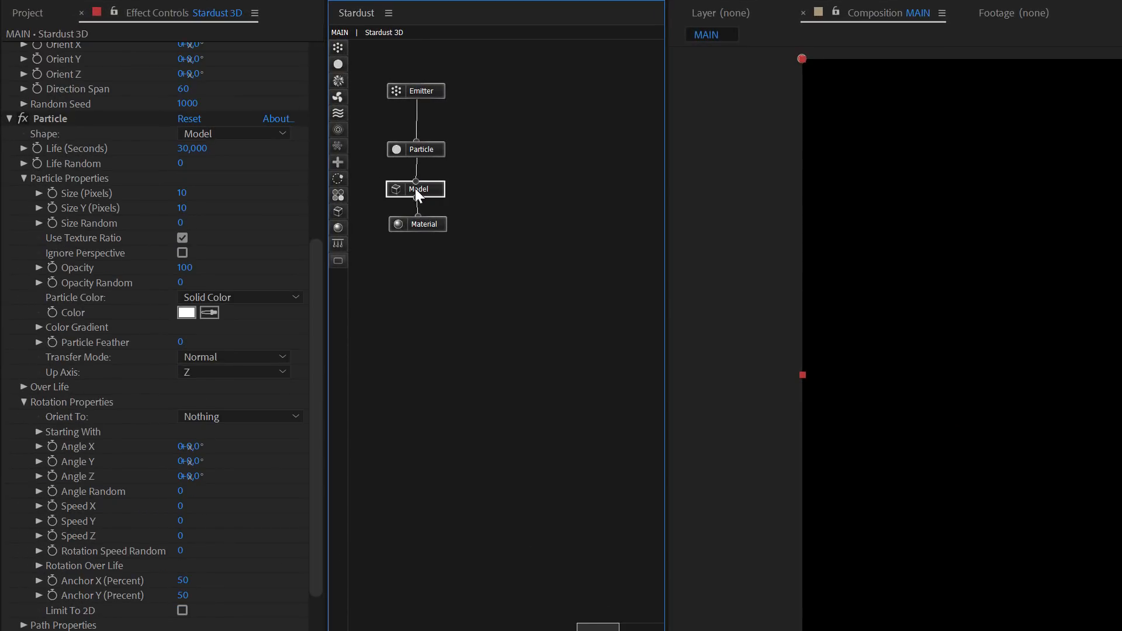
{"action": "scroll", "coordinate": [177, 504], "scroll_direction": "down", "scroll_amount": 5}
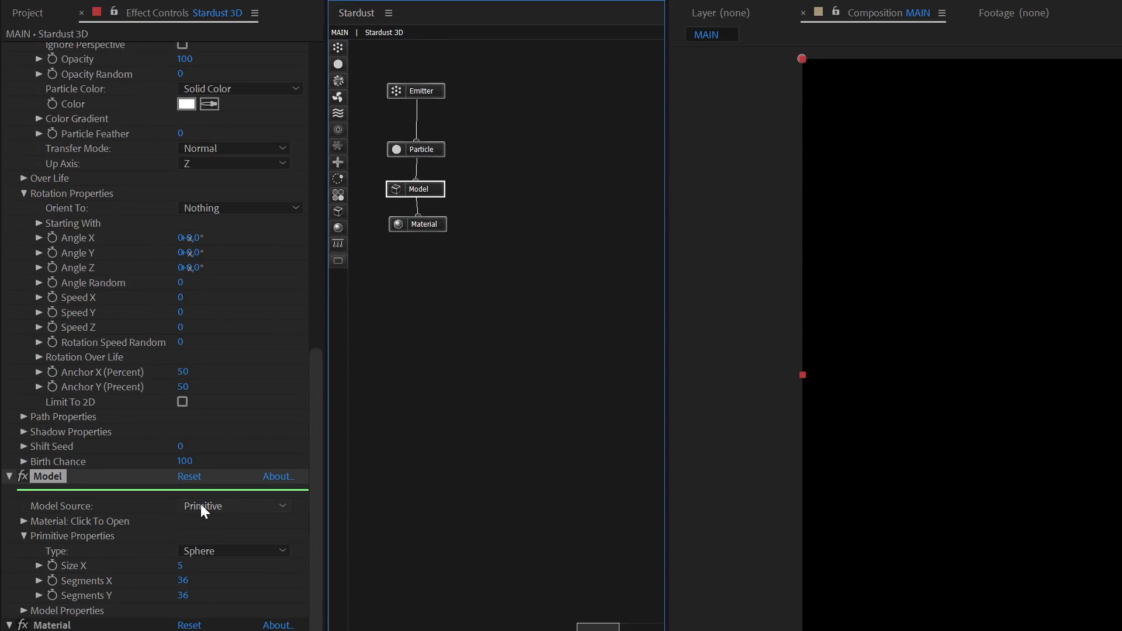
{"action": "left_click", "coordinate": [201, 506]}
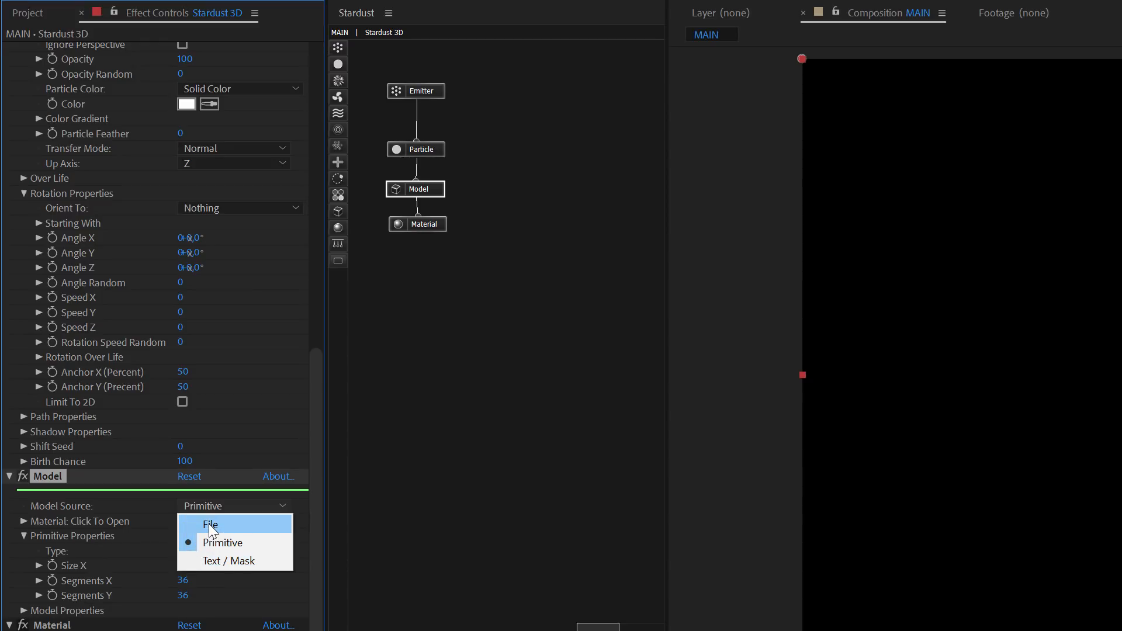
{"action": "left_click", "coordinate": [211, 526]}
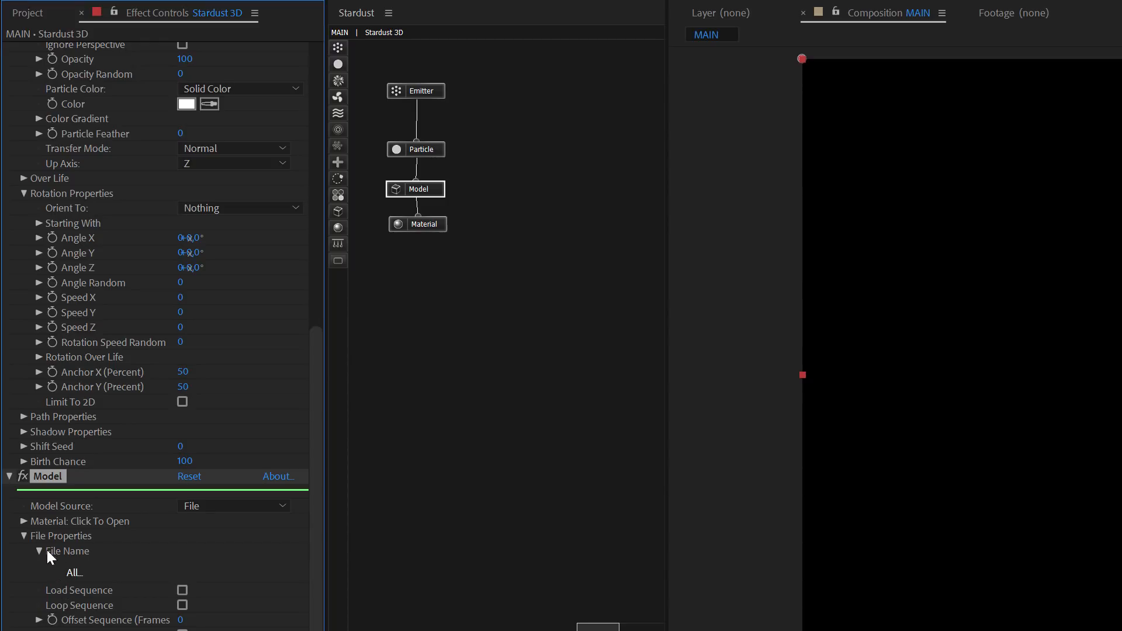
- Import Stardust 3D Logo_Base.obj from the C4D folder into the Model node with Import Materials enabled
{"action": "left_click", "coordinate": [79, 572]}
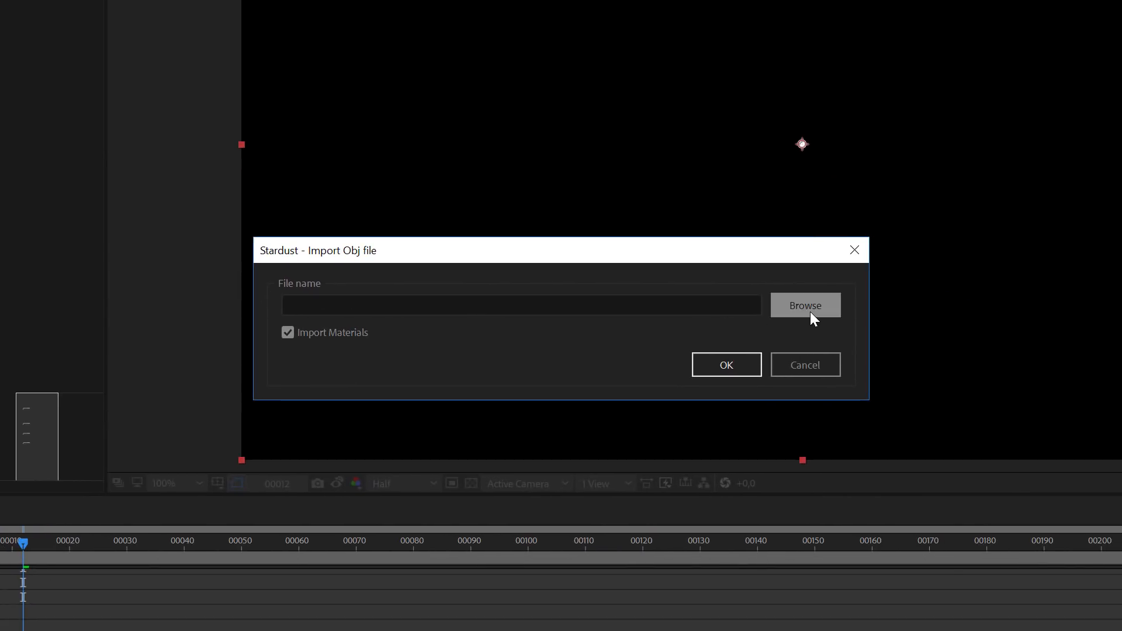
{"action": "left_click", "coordinate": [810, 312]}
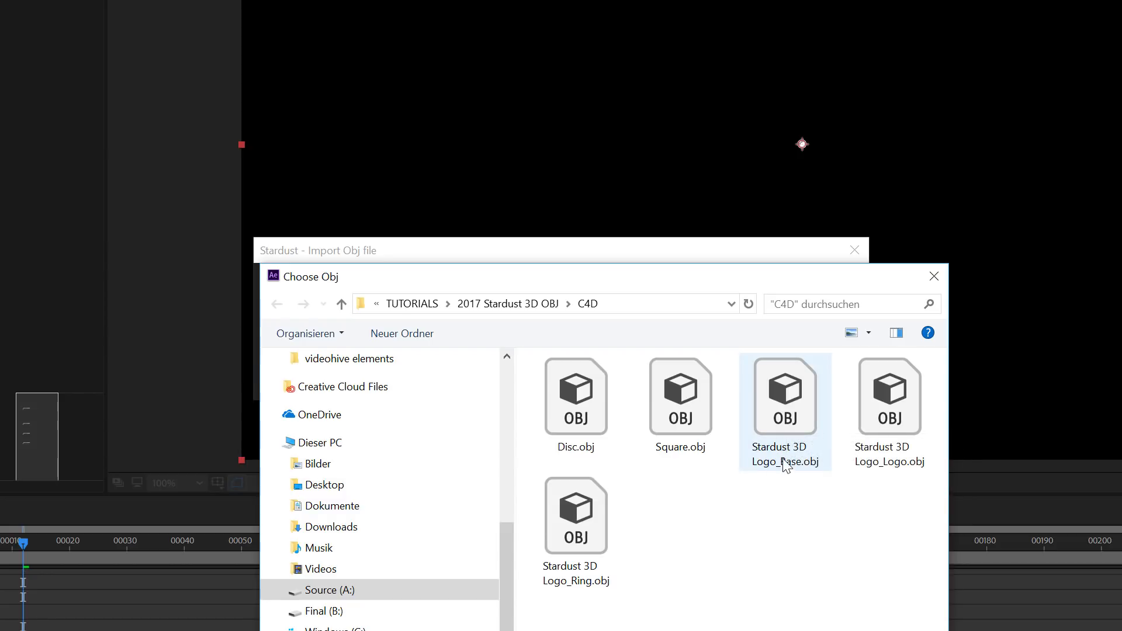
{"action": "left_click", "coordinate": [790, 420]}
{"action": "key", "text": "Return"}
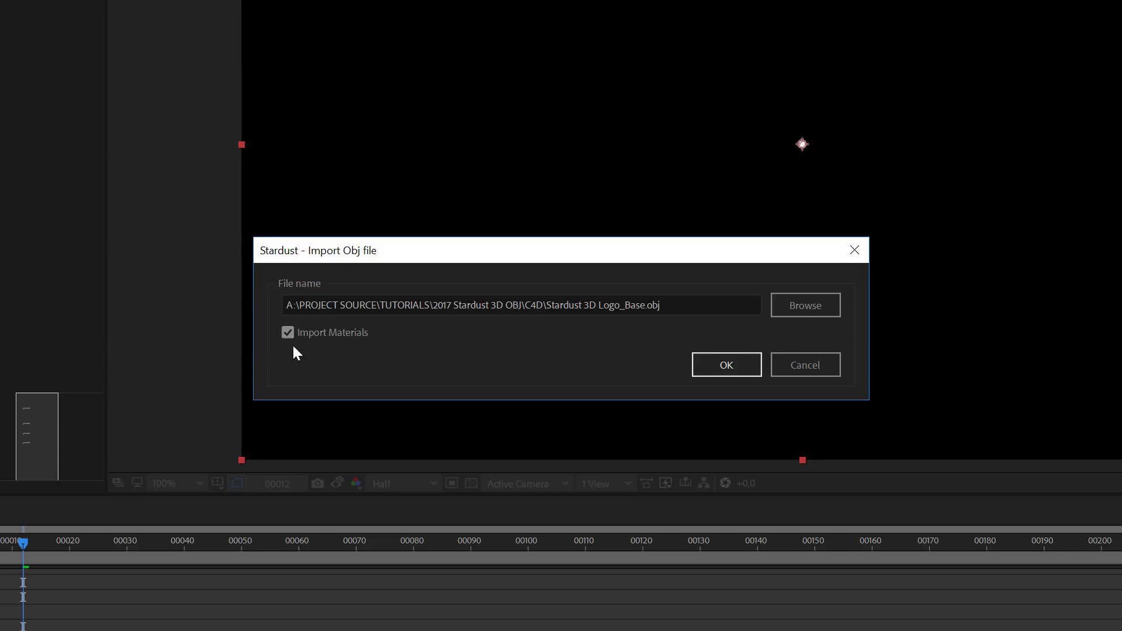
{"action": "left_click", "coordinate": [723, 366]}
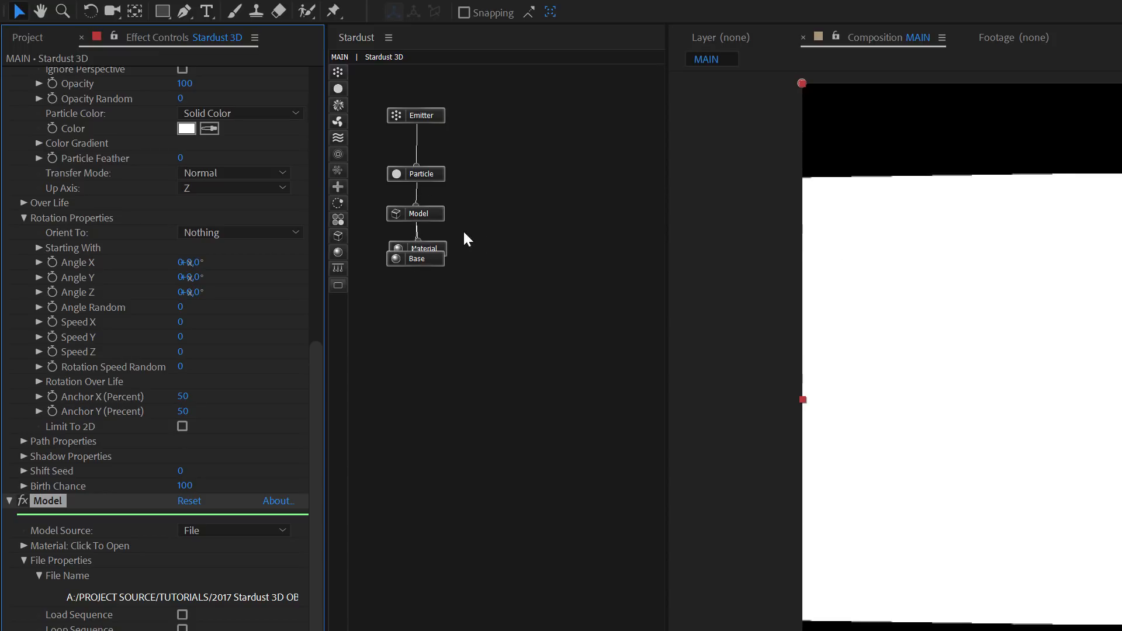
- Delete the preset's Material node and place the imported Base material node directly beneath the Model node
{"action": "left_click_drag", "start_coordinate": [432, 258], "coordinate": [527, 249]}
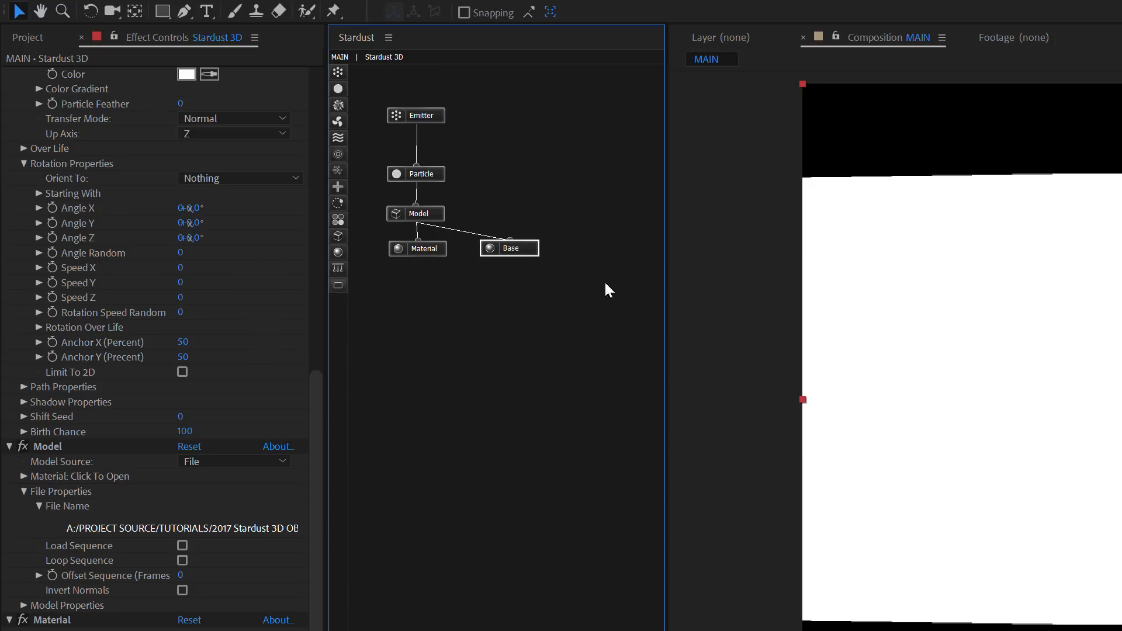
{"action": "left_click_drag", "start_coordinate": [520, 251], "coordinate": [501, 251]}
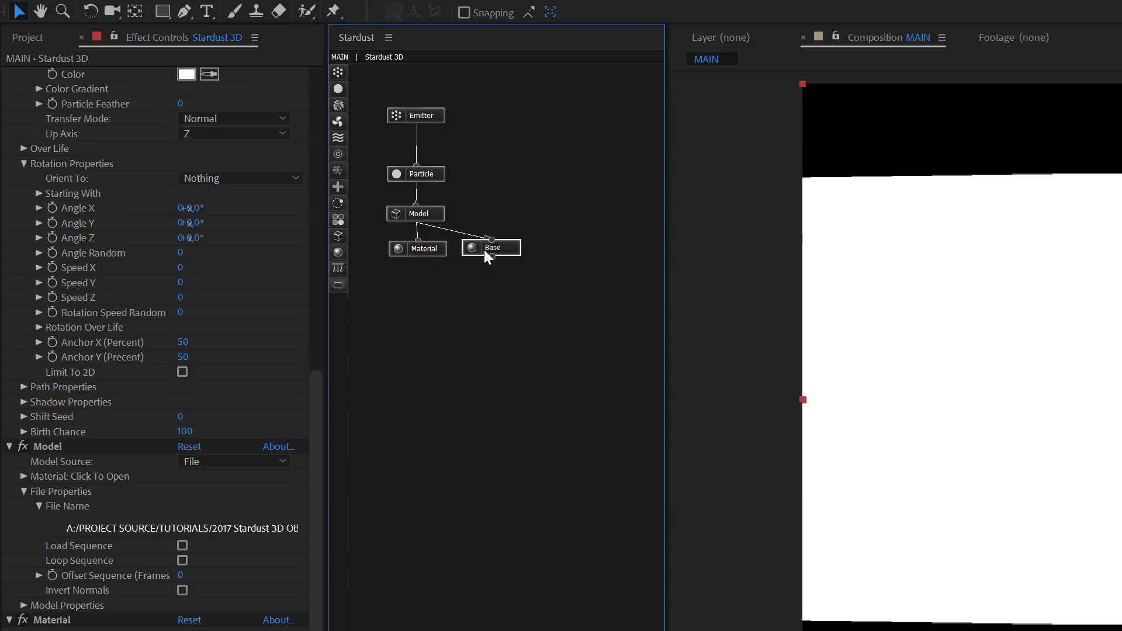
{"action": "left_click", "coordinate": [438, 251]}
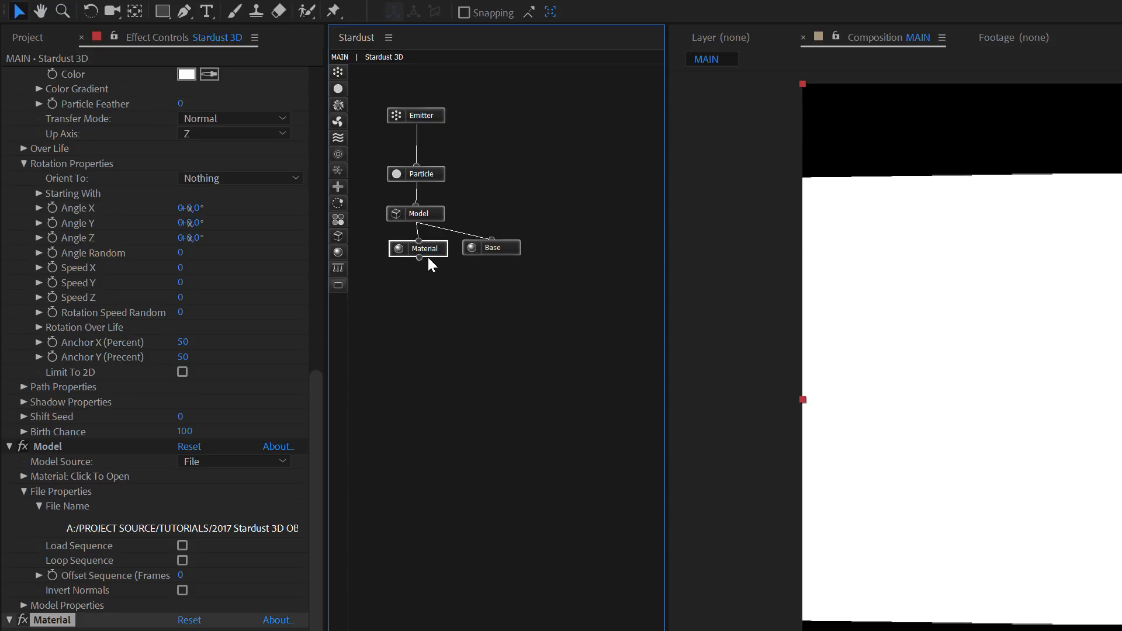
{"action": "key", "text": "Delete"}
{"action": "left_click_drag", "start_coordinate": [507, 247], "coordinate": [431, 251]}
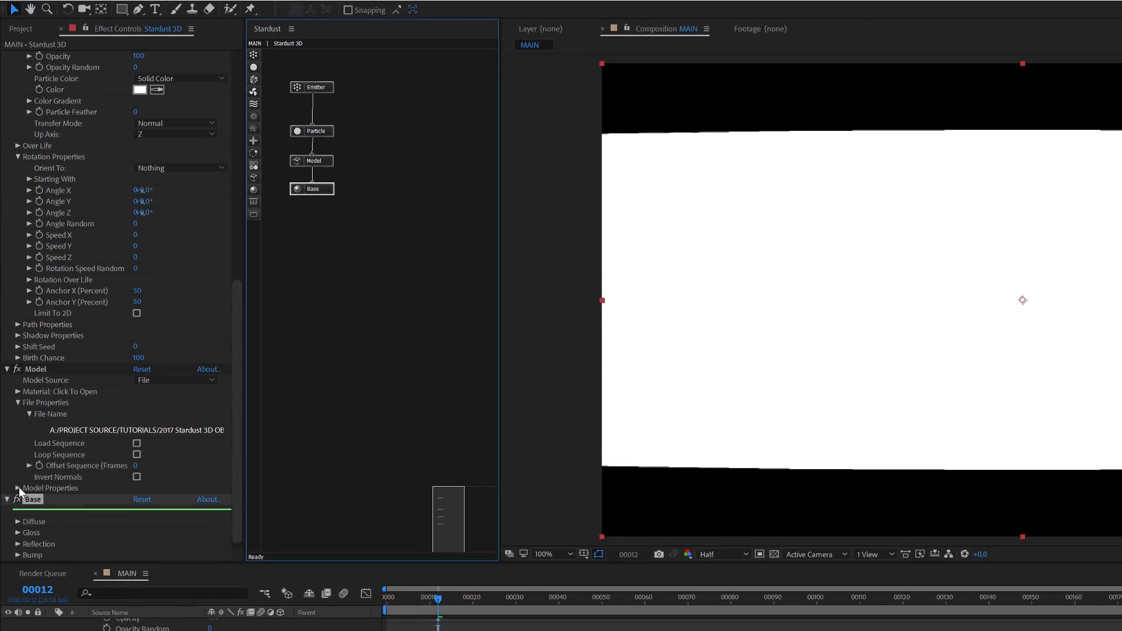
- Expand the Model Properties and set the Particle node's Size (Pixels) to 1
{"action": "left_click", "coordinate": [18, 488]}
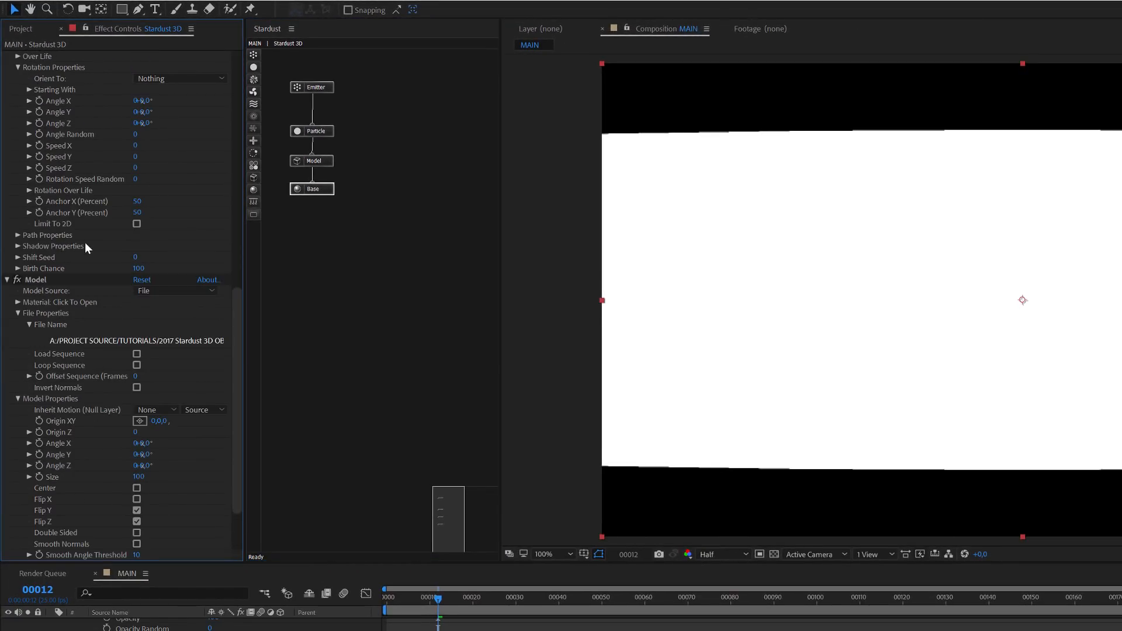
{"action": "scroll", "coordinate": [88, 243], "scroll_direction": "up", "scroll_amount": 5}
{"action": "scroll", "coordinate": [101, 249], "scroll_direction": "up", "scroll_amount": 3}
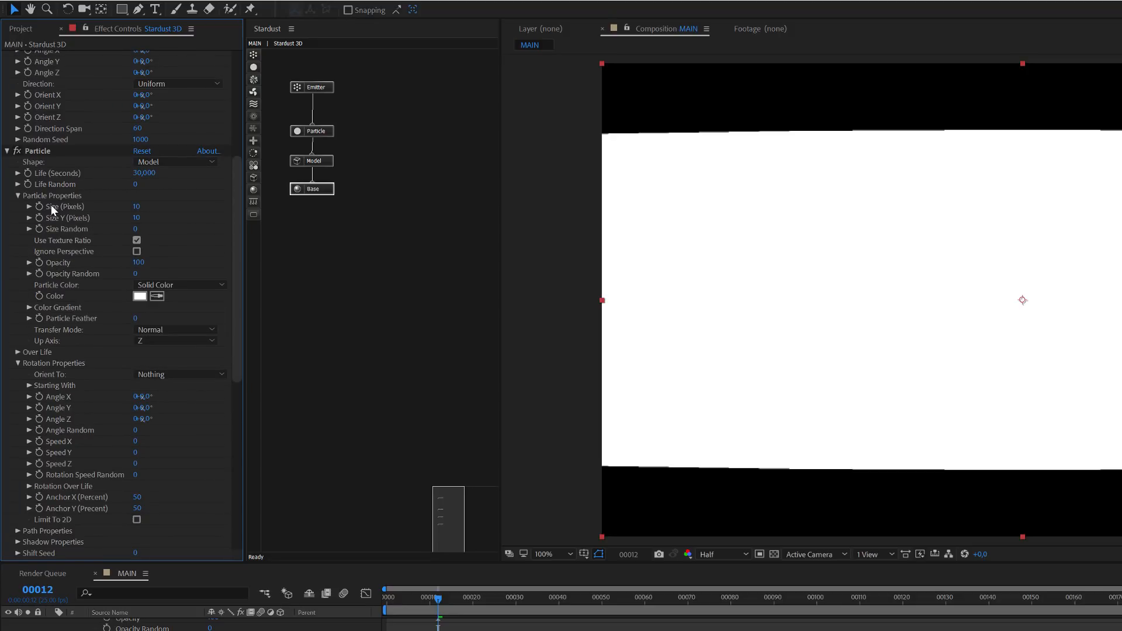
{"action": "scroll", "coordinate": [78, 261], "scroll_direction": "down", "scroll_amount": 12}
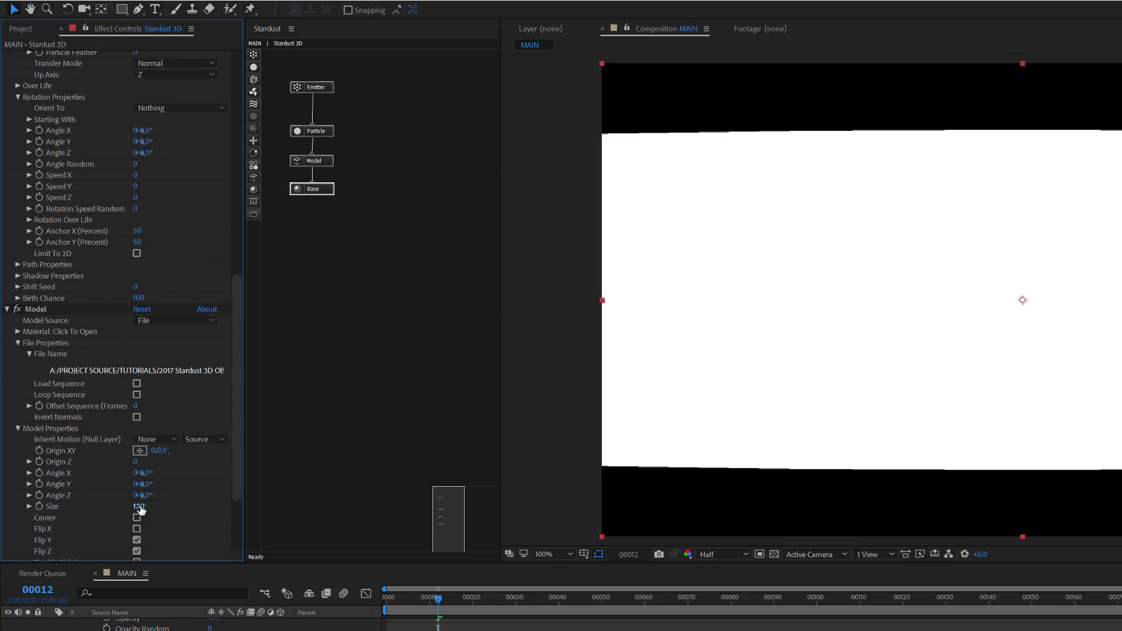
{"action": "scroll", "coordinate": [176, 510], "scroll_direction": "up", "scroll_amount": 15}
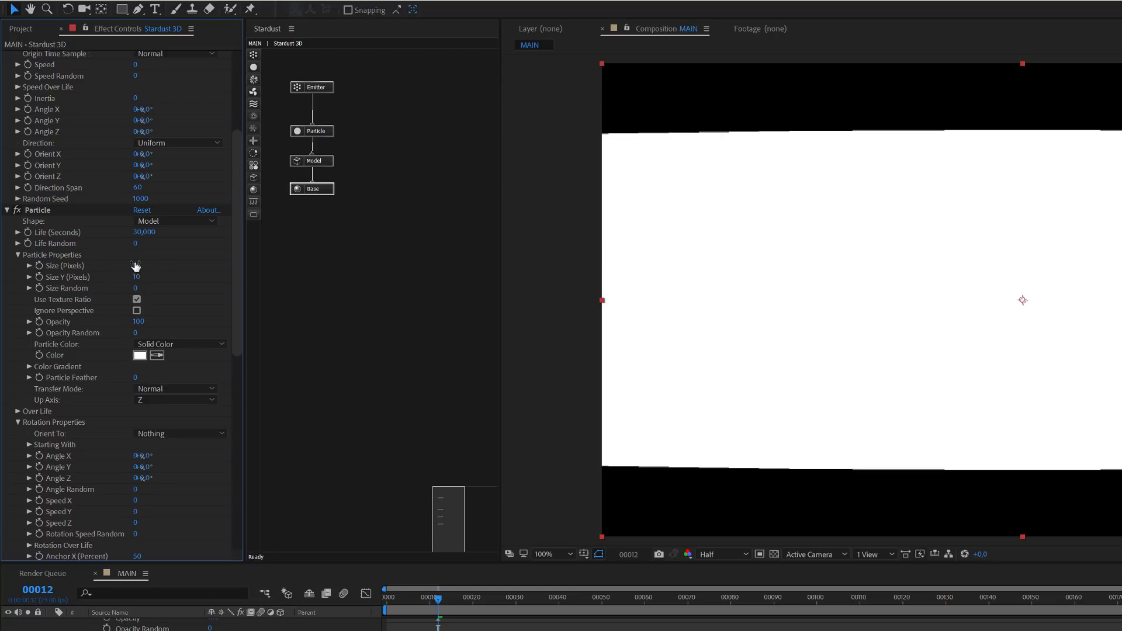
{"action": "left_click", "coordinate": [137, 266]}
{"action": "key", "text": "Return"}
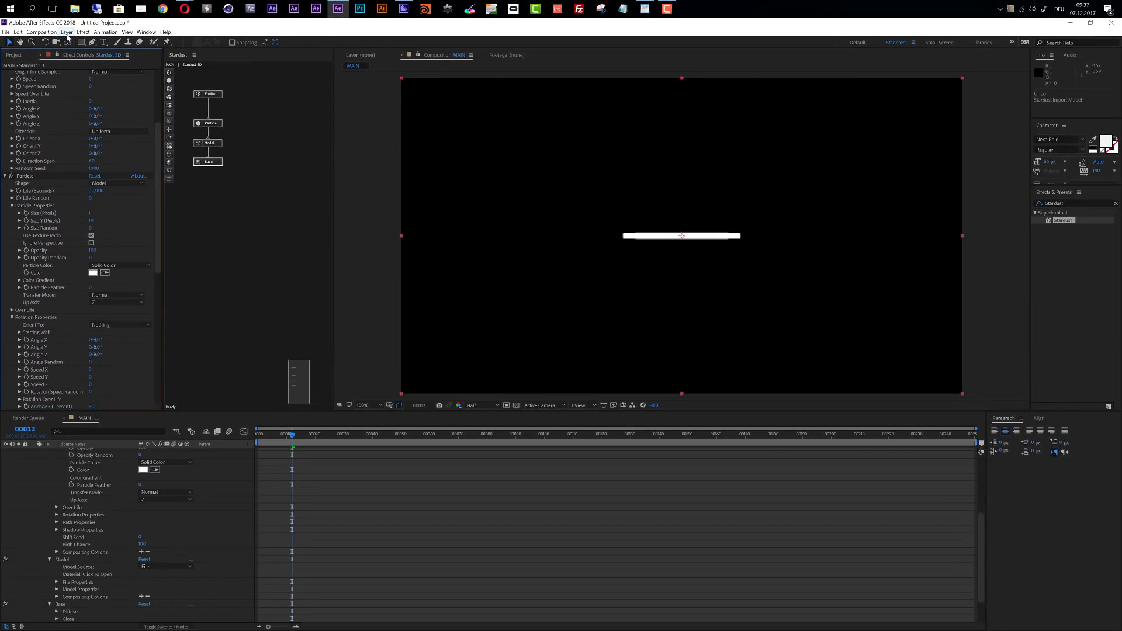
- Add a white Parallel light with Inverse Square Clamped falloff and Casts Shadows enabled
{"action": "left_click", "coordinate": [67, 33]}
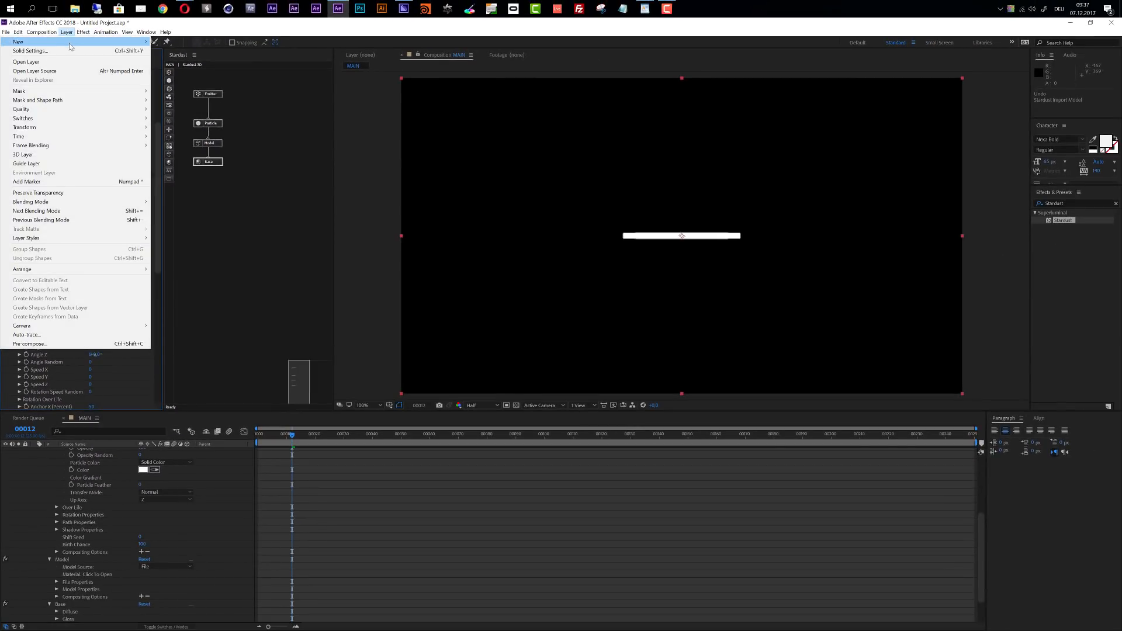
{"action": "mouse_move", "coordinate": [70, 42]}
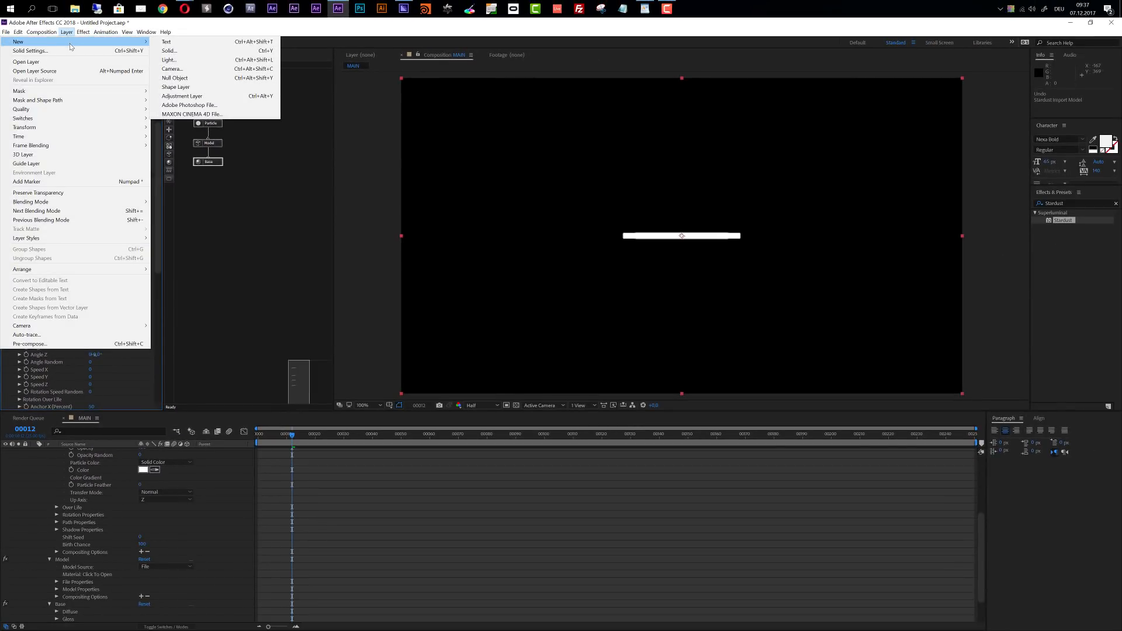
{"action": "left_click", "coordinate": [180, 59]}
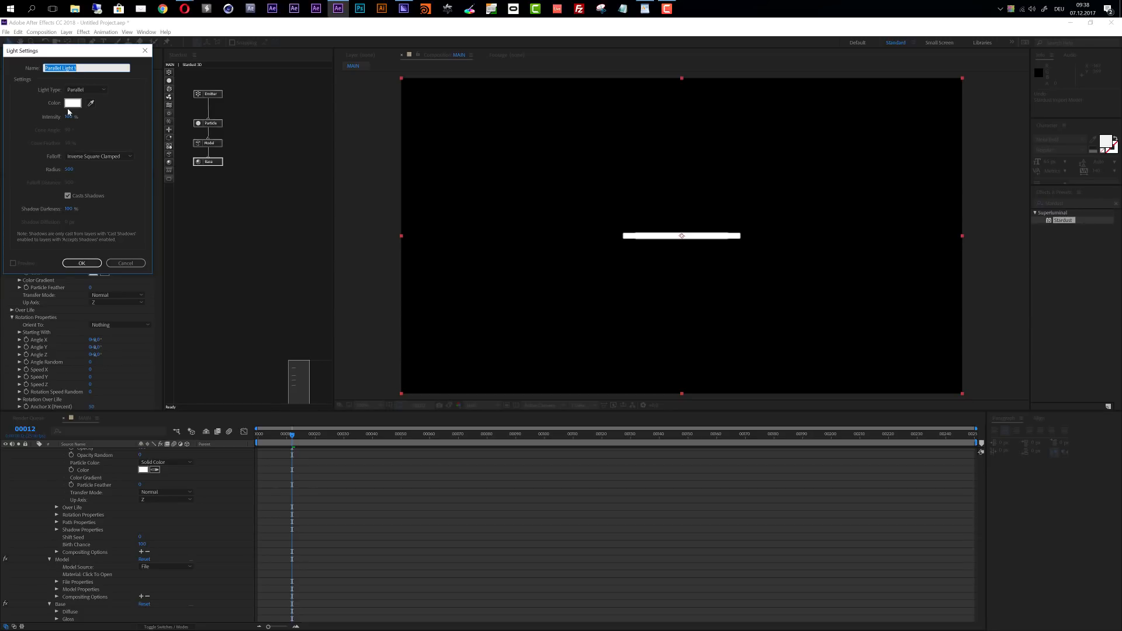
{"action": "left_click", "coordinate": [82, 264]}
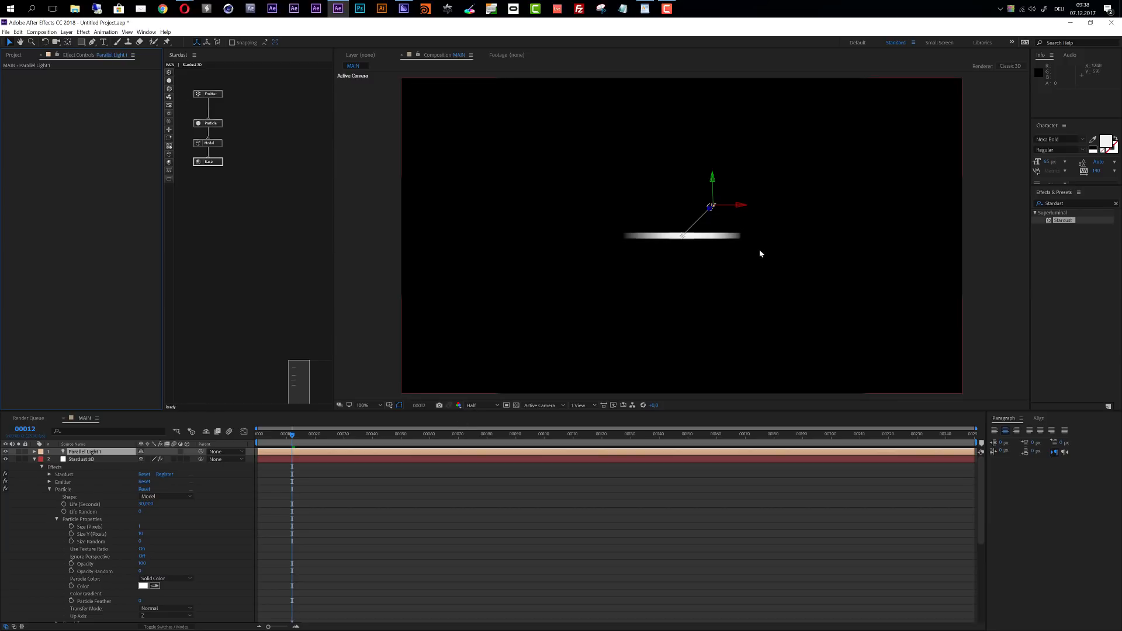
- Add a one-node camera with the 24mm preset to the composition
{"action": "left_click", "coordinate": [65, 33]}
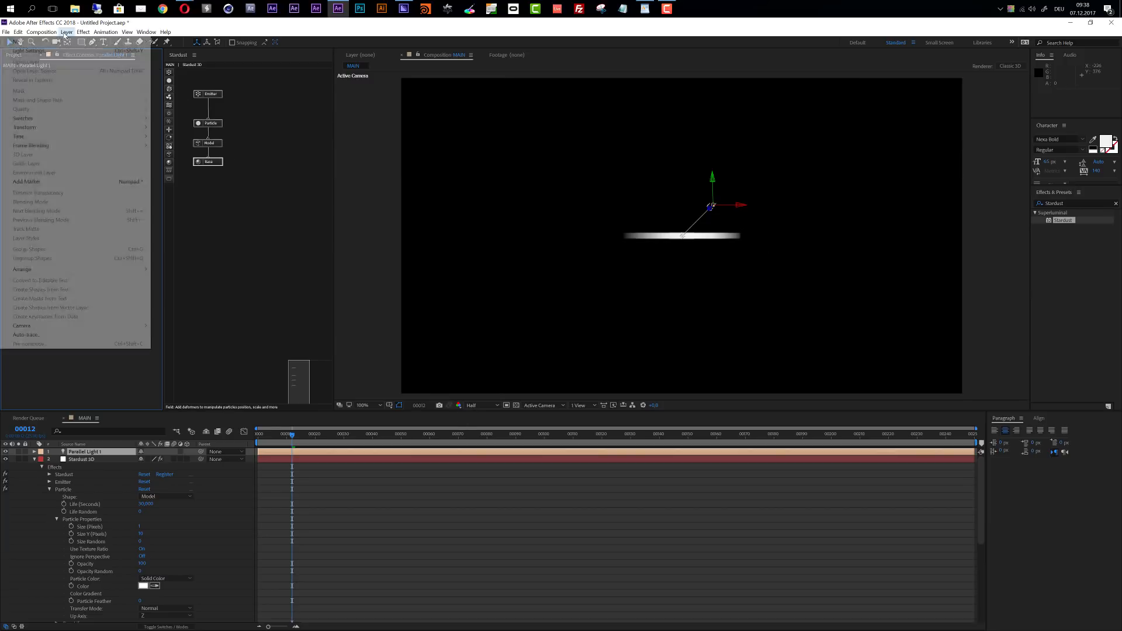
{"action": "mouse_move", "coordinate": [35, 41]}
{"action": "left_click", "coordinate": [193, 69]}
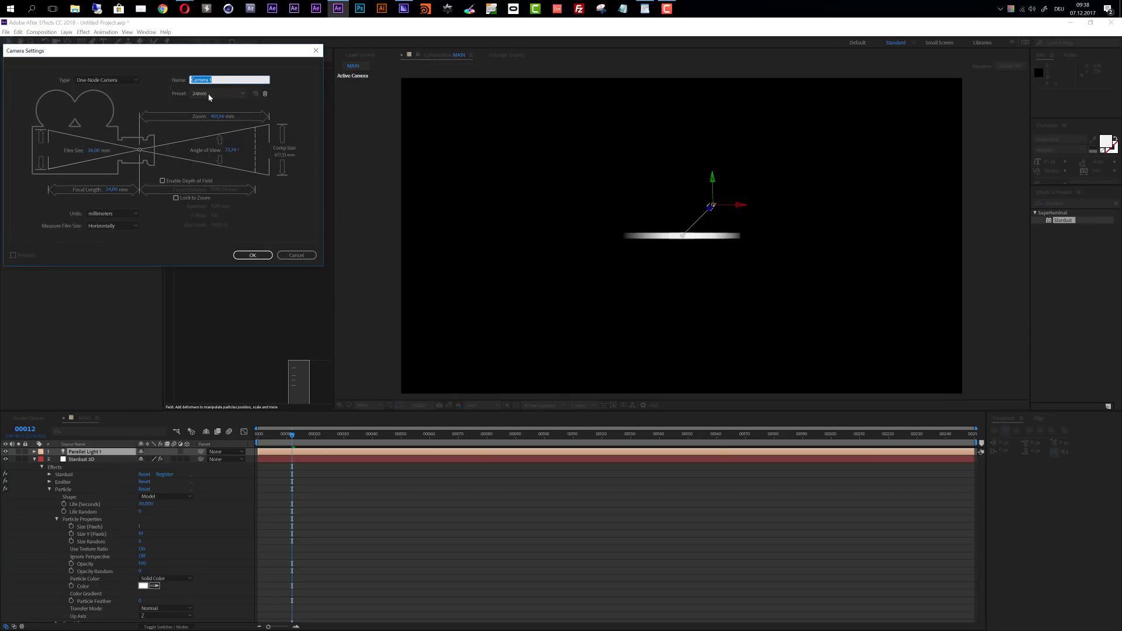
{"action": "left_click", "coordinate": [253, 255]}
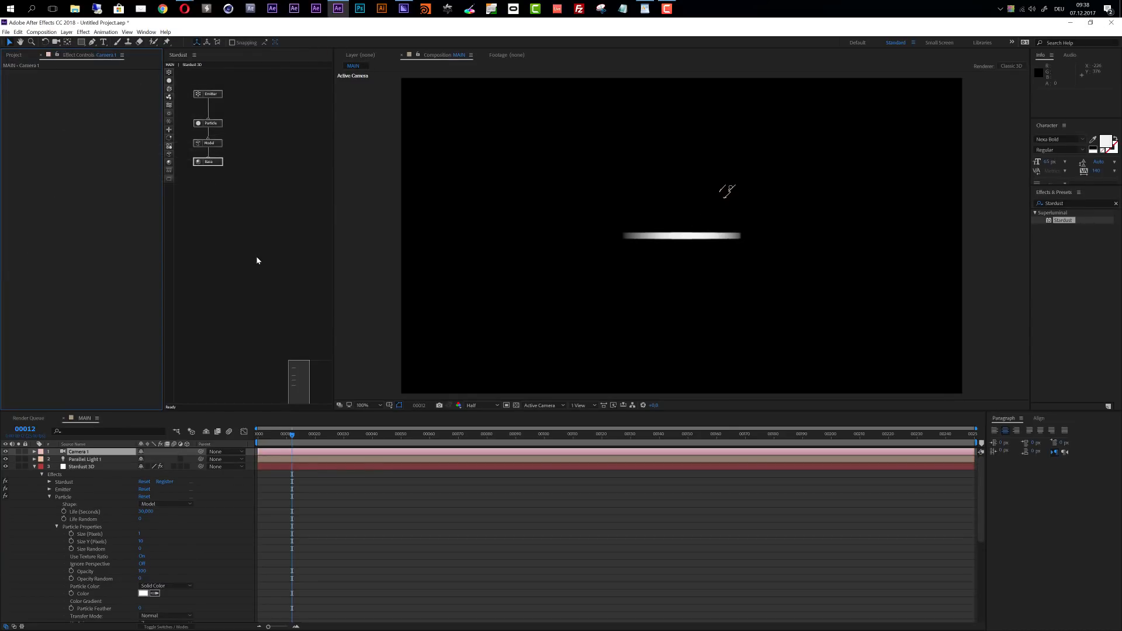
- Create a null object, make it a 3D layer and parent Camera 1 to it
{"action": "left_click", "coordinate": [67, 32]}
{"action": "mouse_move", "coordinate": [71, 41]}
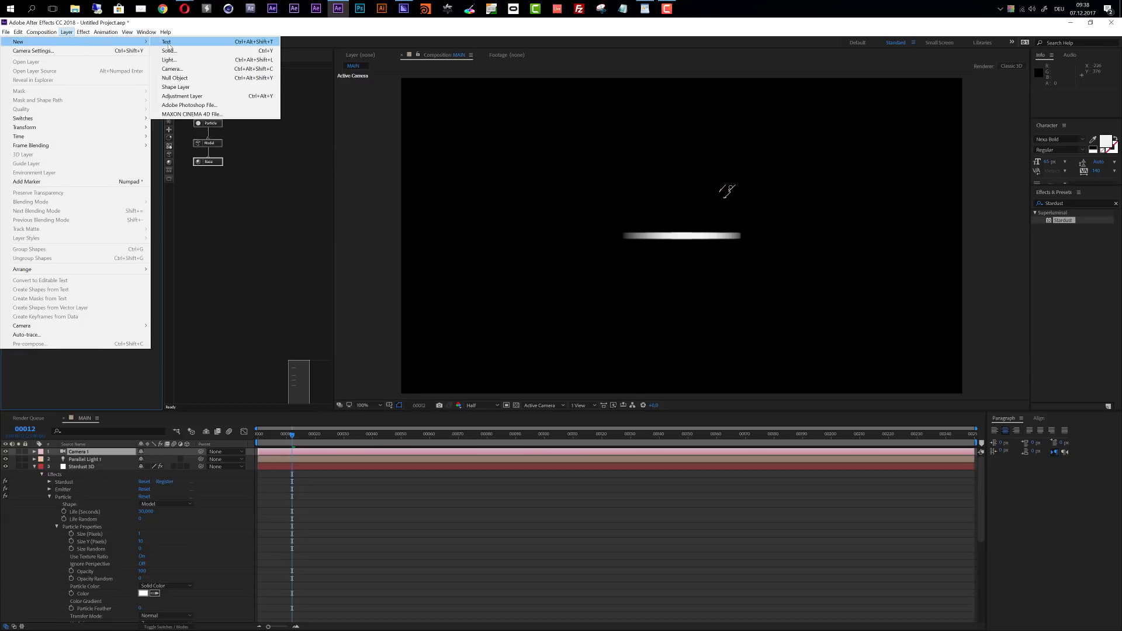
{"action": "left_click", "coordinate": [185, 77]}
{"action": "left_click", "coordinate": [187, 452]}
{"action": "left_click_drag", "start_coordinate": [201, 461], "coordinate": [98, 460]}
- Rename the null layer as Cam Control
{"action": "left_click", "coordinate": [95, 452]}
{"action": "key", "text": "Return"}
{"action": "type", "text": "CAm Control"}
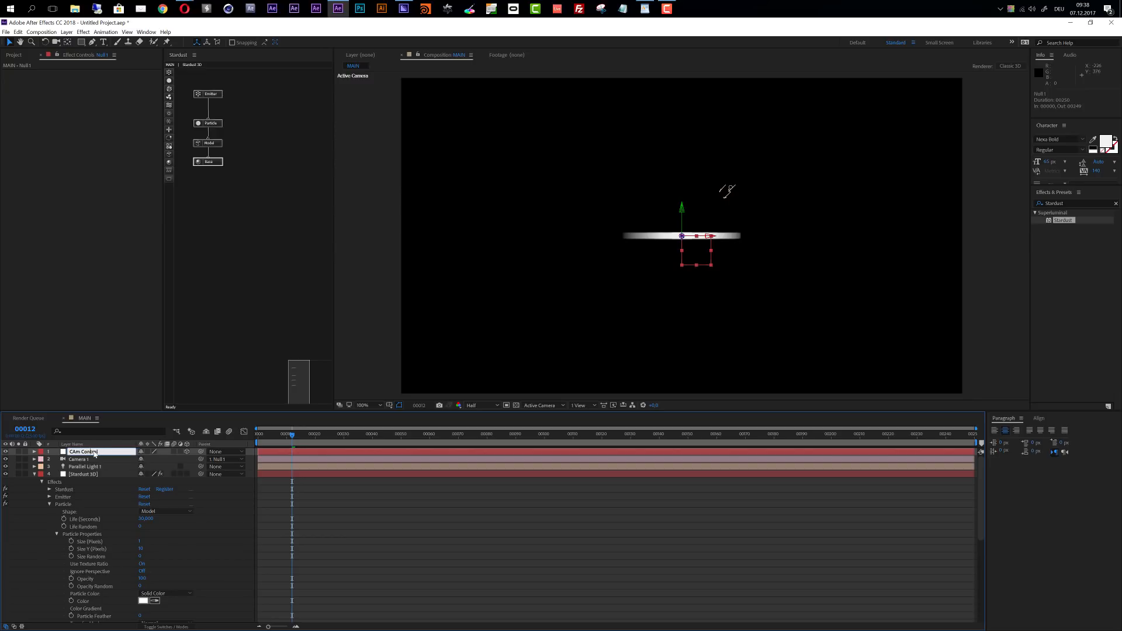
{"action": "key", "text": "Delete"}
{"action": "type", "text": "a"}
{"action": "key", "text": "Return"}
- Rotate Cam Control 31° on X to look down on the base, and bring Camera 1 closer at Z position -580
{"action": "left_click", "coordinate": [111, 453]}
{"action": "key", "text": "r"}
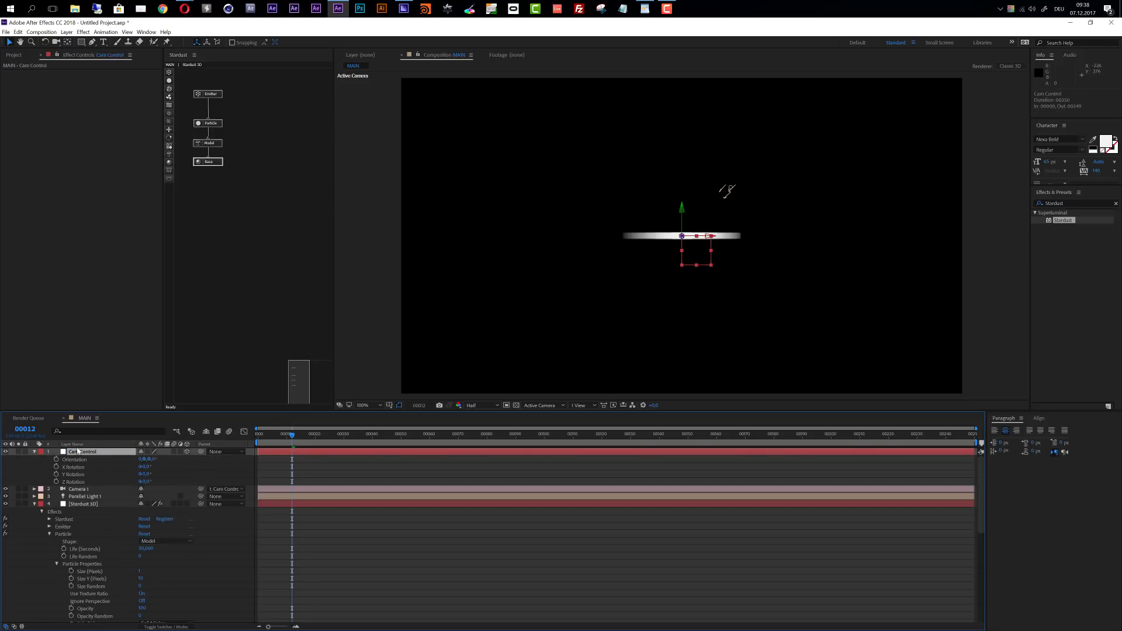
{"action": "left_click_drag", "start_coordinate": [147, 471], "coordinate": [164, 471]}
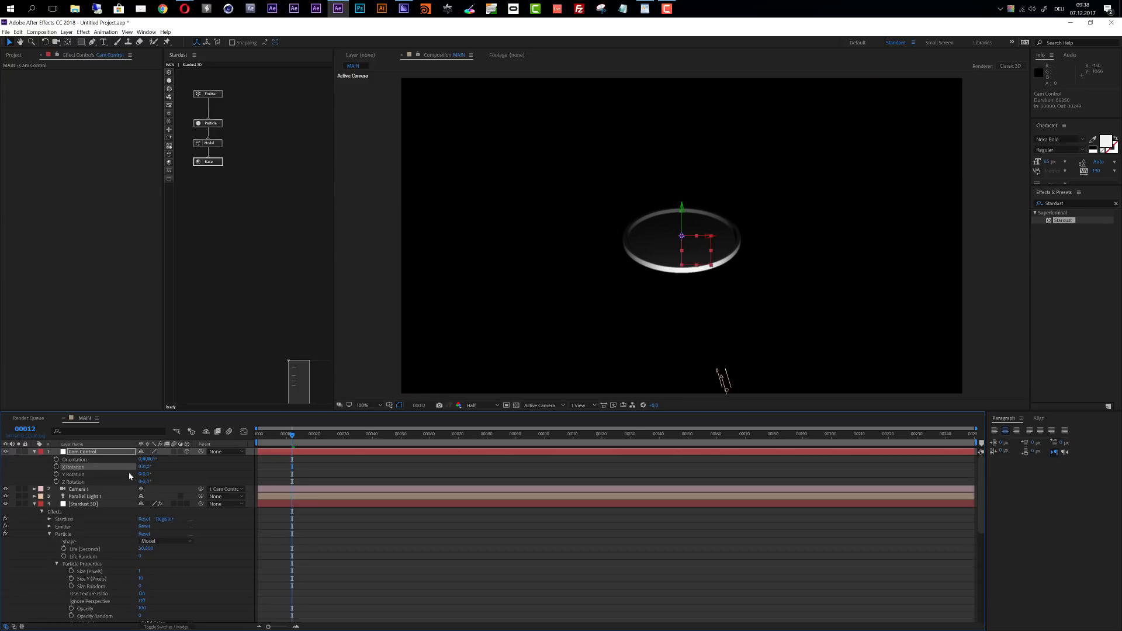
{"action": "left_click", "coordinate": [88, 493]}
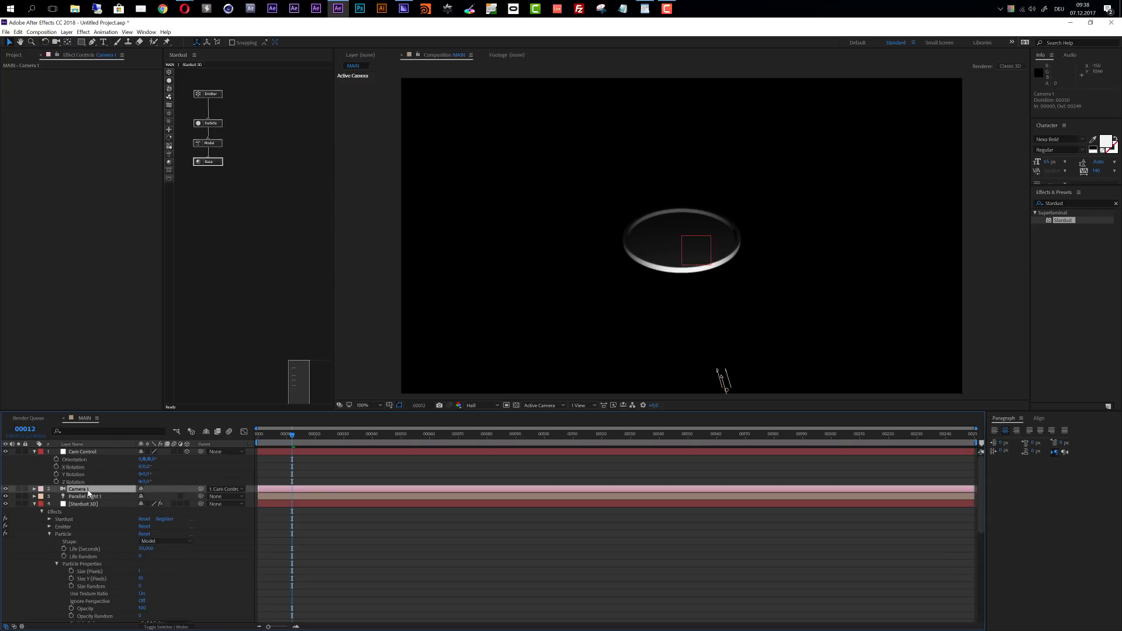
{"action": "key", "text": "p"}
{"action": "left_click_drag", "start_coordinate": [154, 497], "coordinate": [451, 482]}
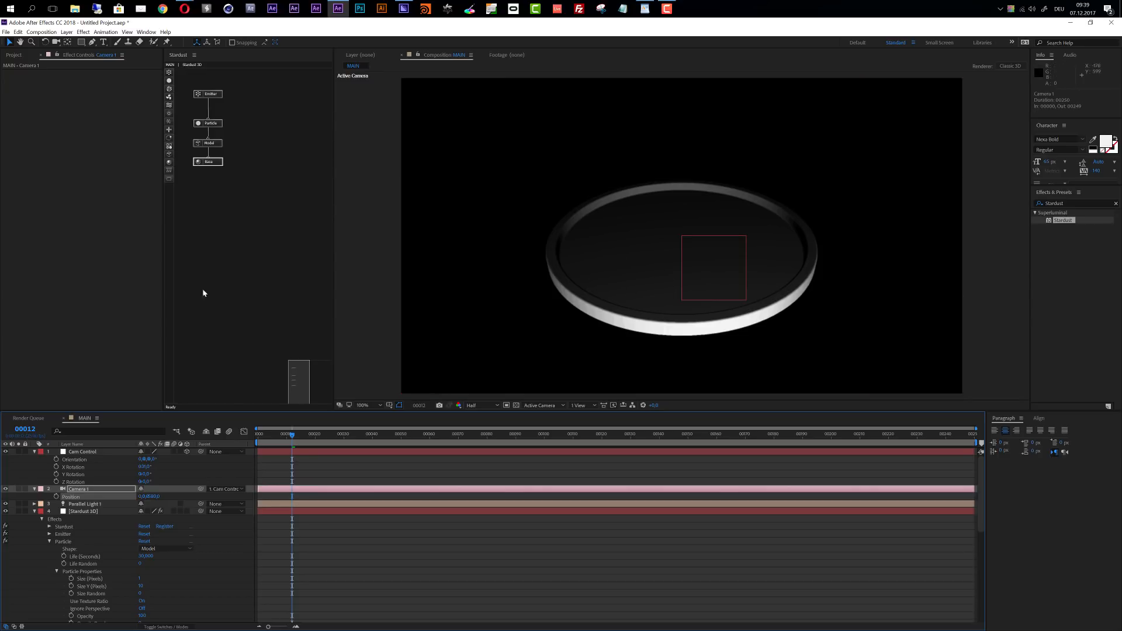
- Show the composition in four views and raise Parallel Light 1 slightly in the Right view
{"action": "left_click", "coordinate": [594, 405]}
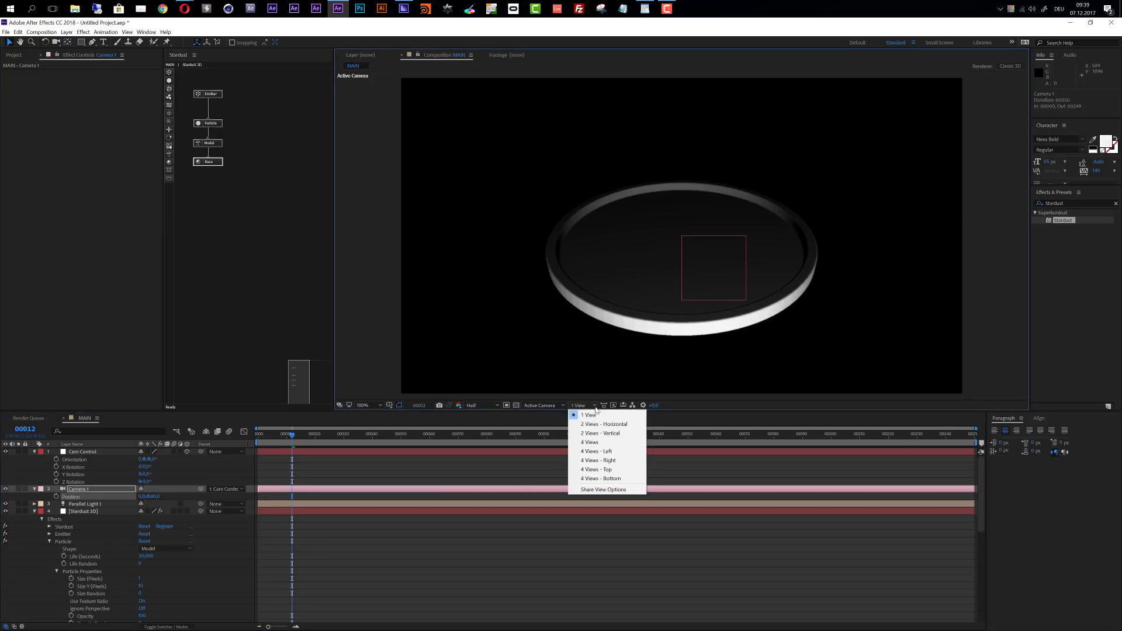
{"action": "left_click", "coordinate": [599, 442]}
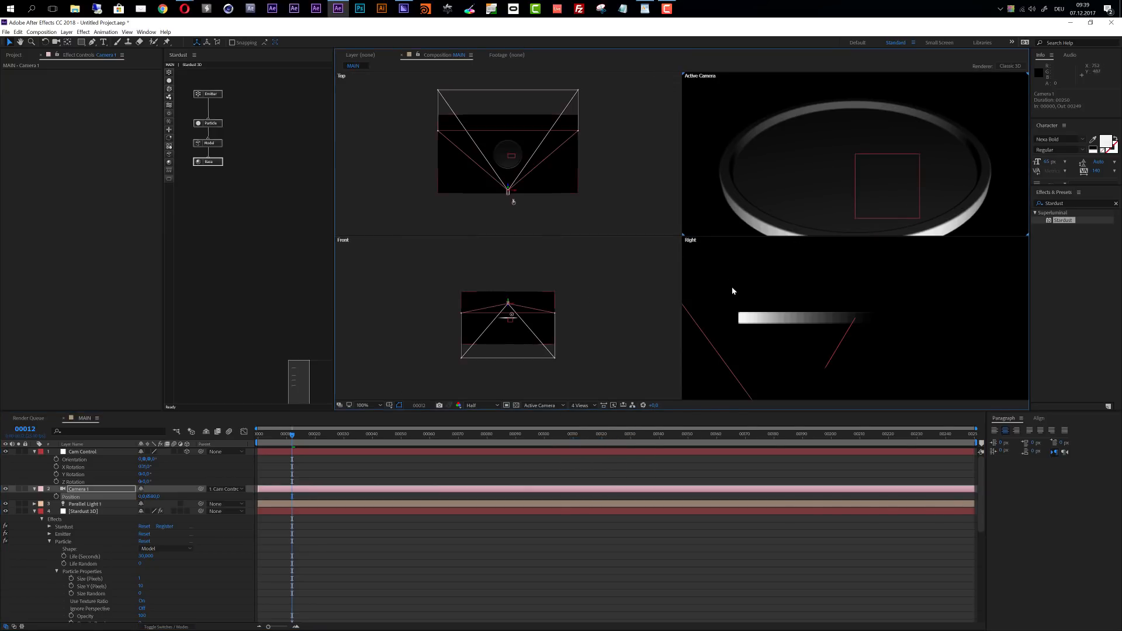
{"action": "left_click", "coordinate": [82, 505]}
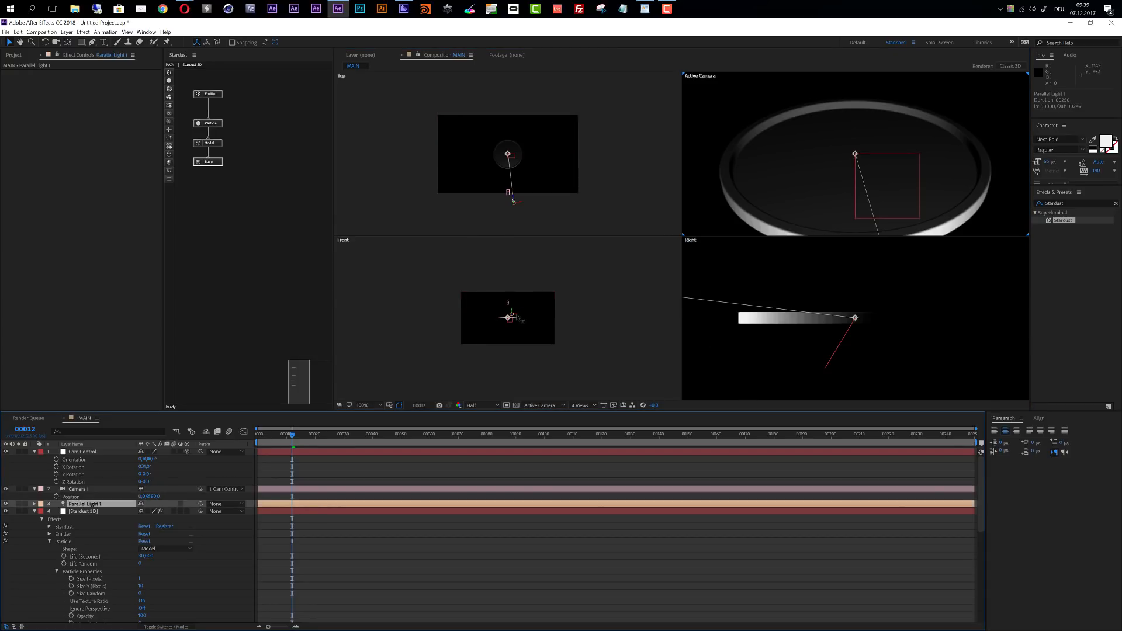
{"action": "scroll", "coordinate": [811, 321], "scroll_direction": "down", "scroll_amount": 4}
{"action": "scroll", "coordinate": [811, 321], "scroll_direction": "up", "scroll_amount": 4}
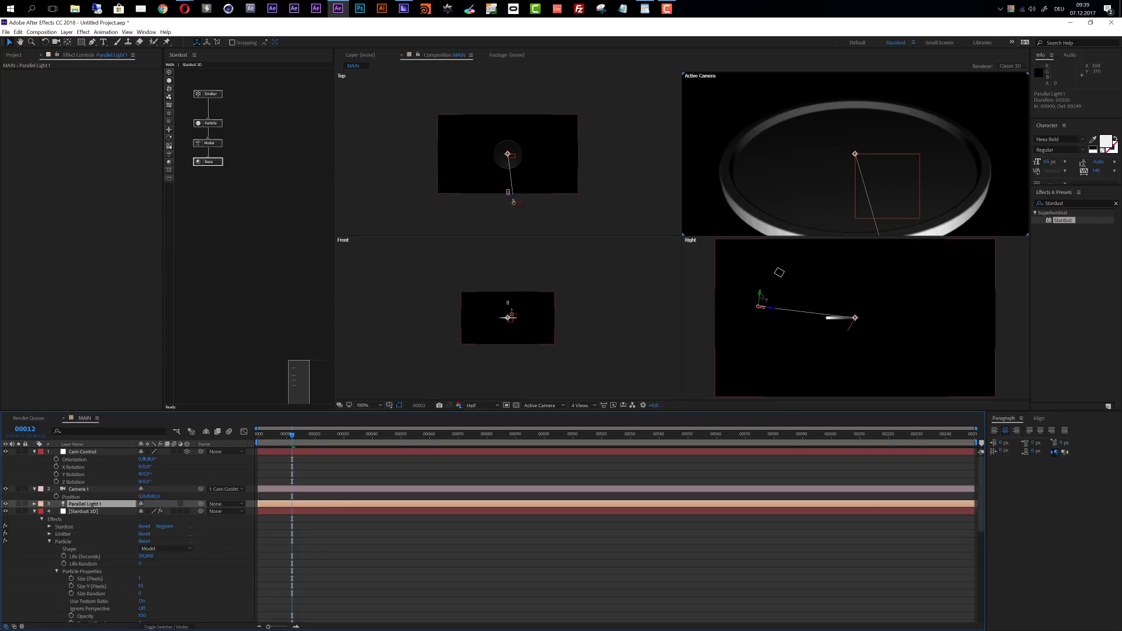
{"action": "left_click_drag", "start_coordinate": [855, 317], "coordinate": [856, 305]}
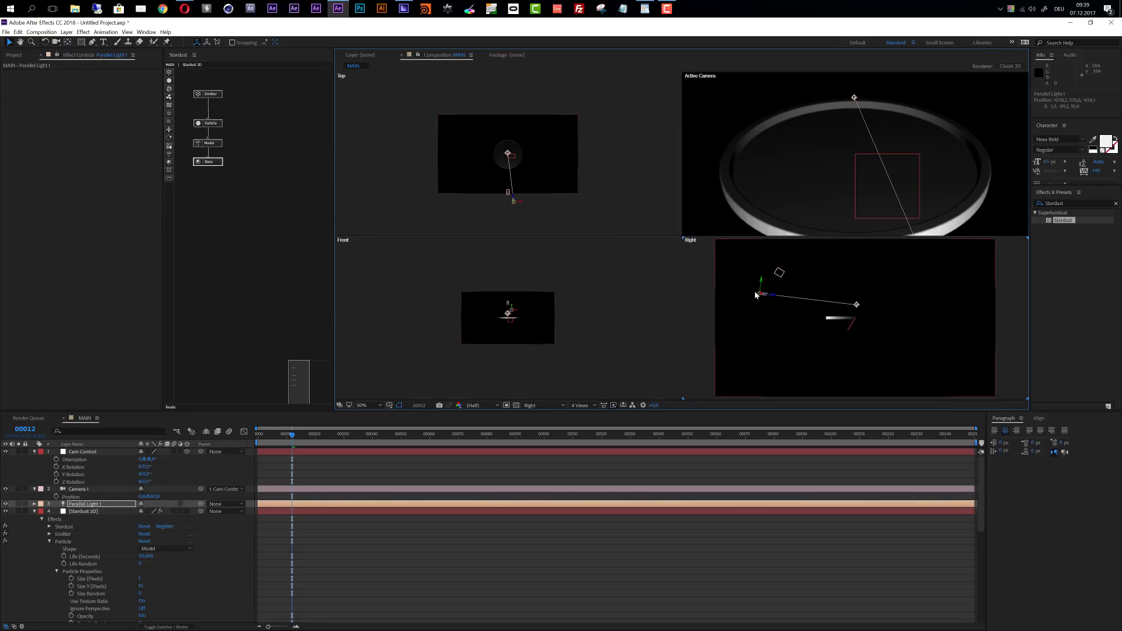
{"action": "left_click", "coordinate": [776, 334]}
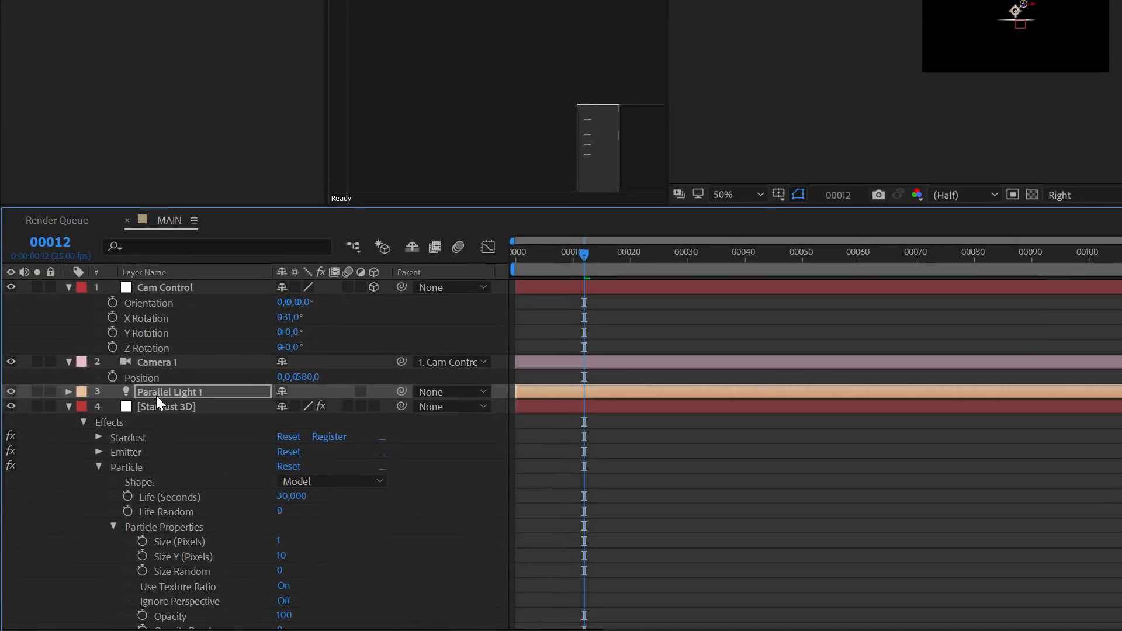
- Link Parallel Light 1's Point of Interest to Cam Control's Position with an expression
{"action": "left_click", "coordinate": [79, 505]}
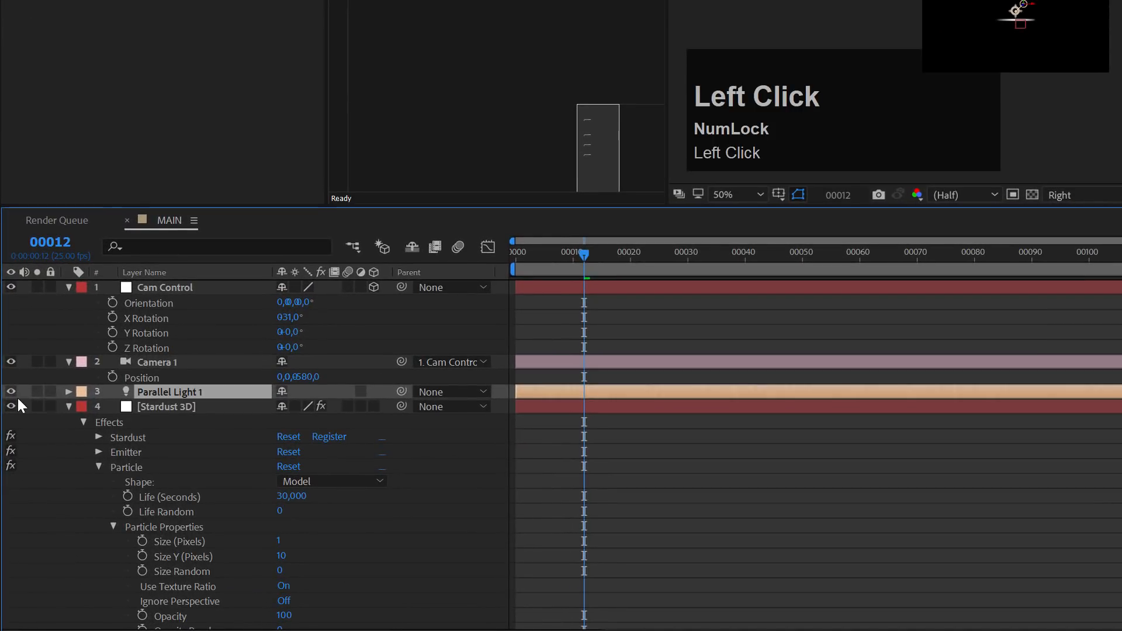
{"action": "left_click", "coordinate": [68, 392]}
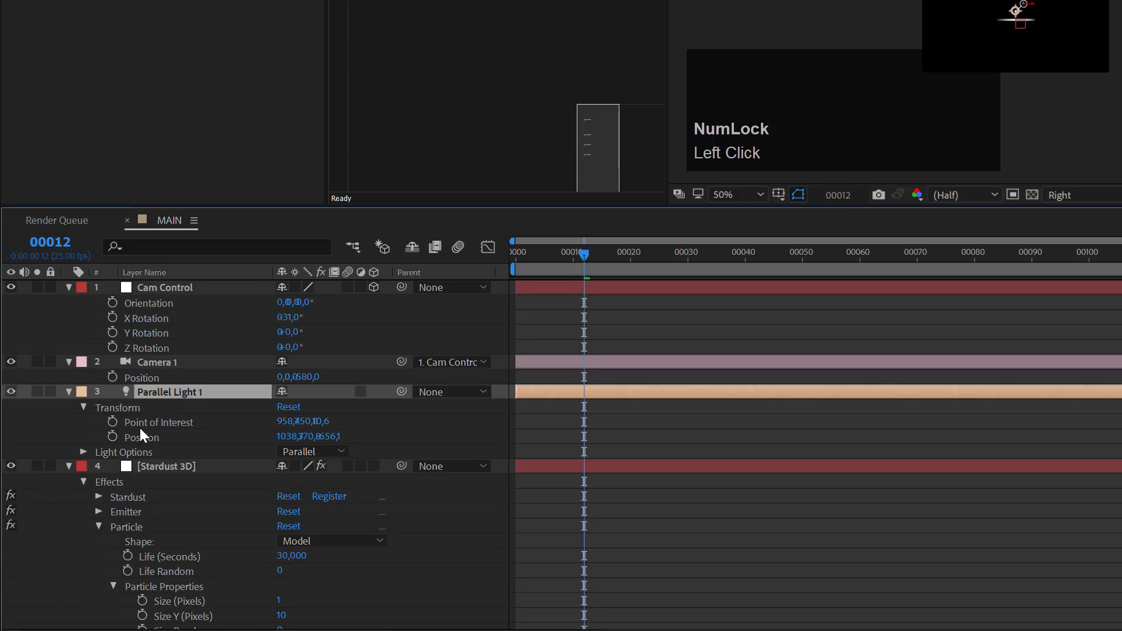
{"action": "left_click", "coordinate": [155, 289]}
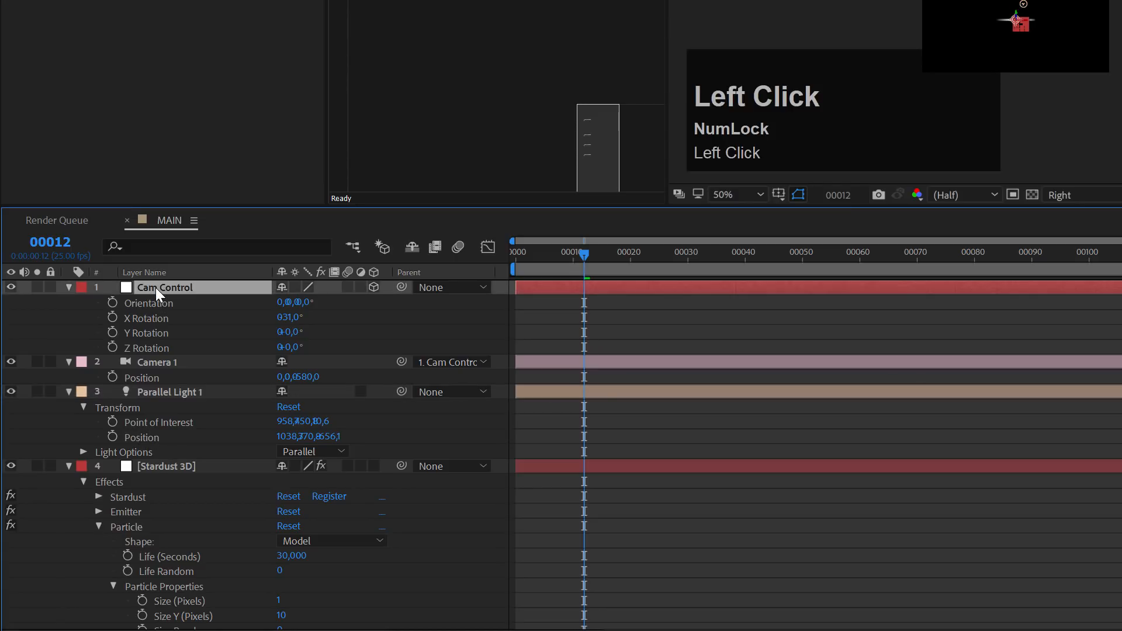
{"action": "key", "text": "p"}
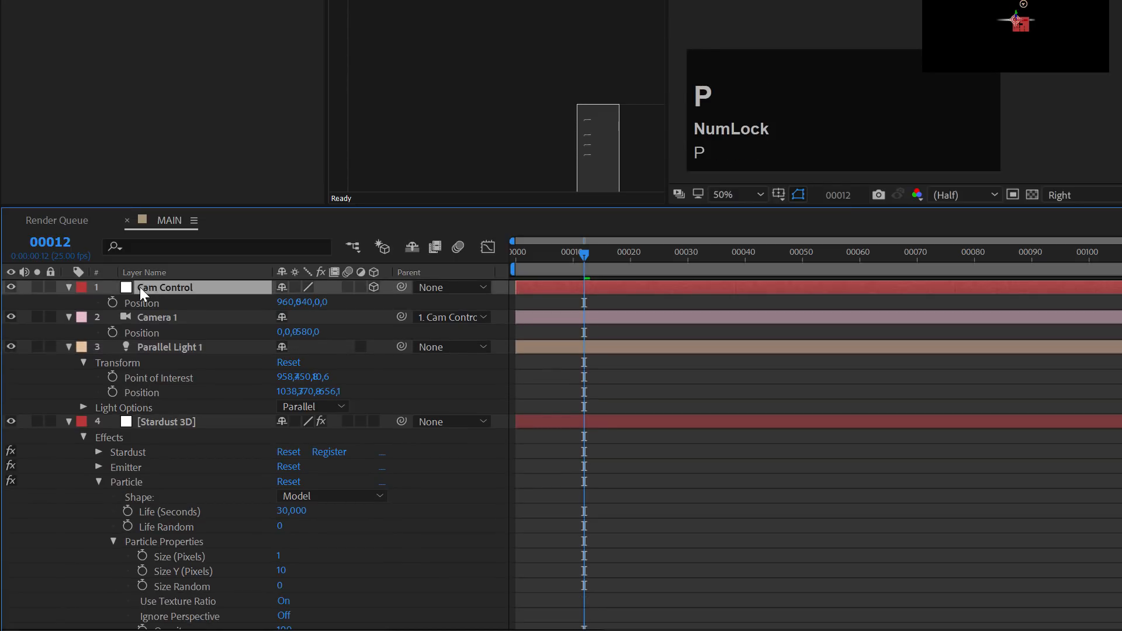
{"action": "left_click", "coordinate": [113, 377], "text": "alt"}
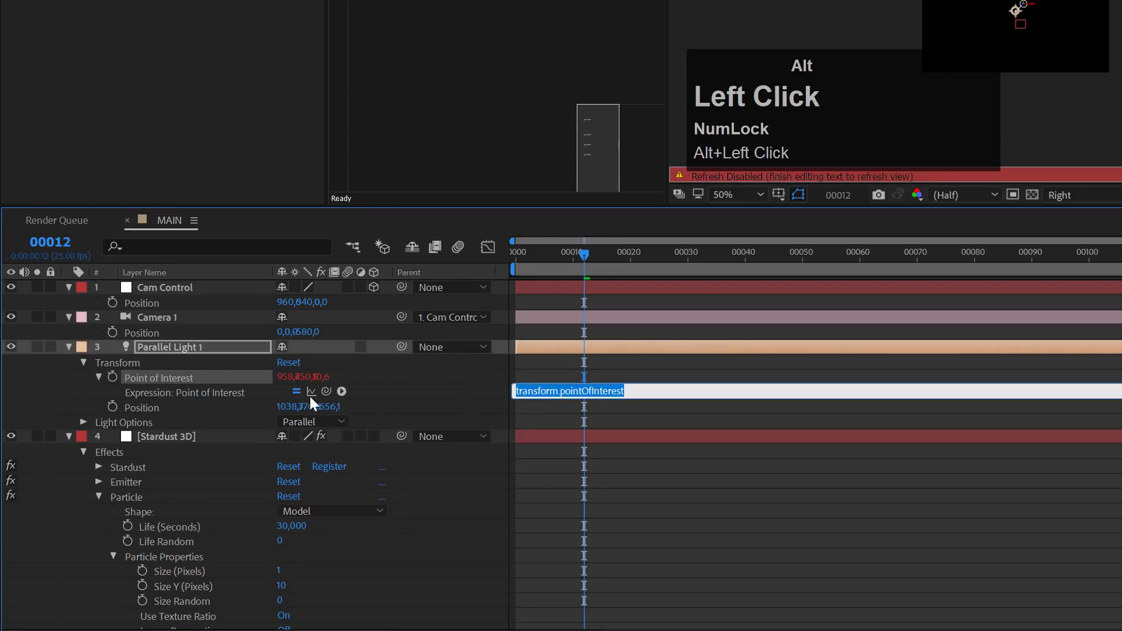
{"action": "left_click_drag", "start_coordinate": [326, 390], "coordinate": [150, 304]}
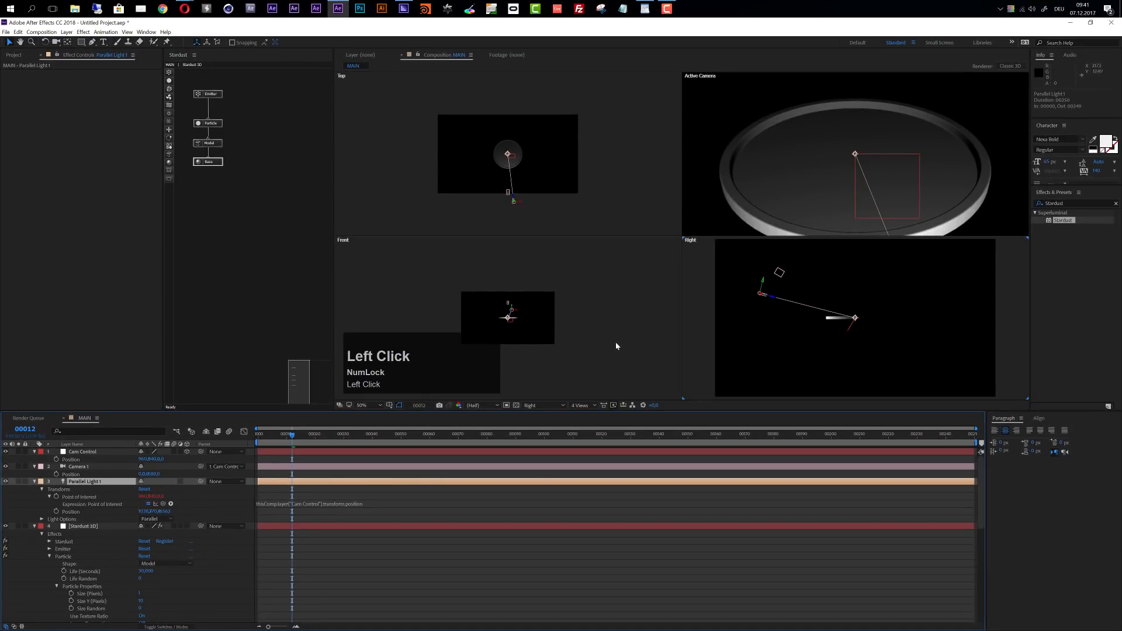
- Raise Parallel Light 1 higher above the base in the Right view and collapse its layer properties
{"action": "mouse_move", "coordinate": [759, 287]}
{"action": "left_mouse_down"}
{"action": "mouse_move", "coordinate": [803, 231]}
{"action": "mouse_move", "coordinate": [740, 283]}
{"action": "mouse_move", "coordinate": [752, 267]}
{"action": "left_mouse_up"}
{"action": "left_click", "coordinate": [35, 481]}
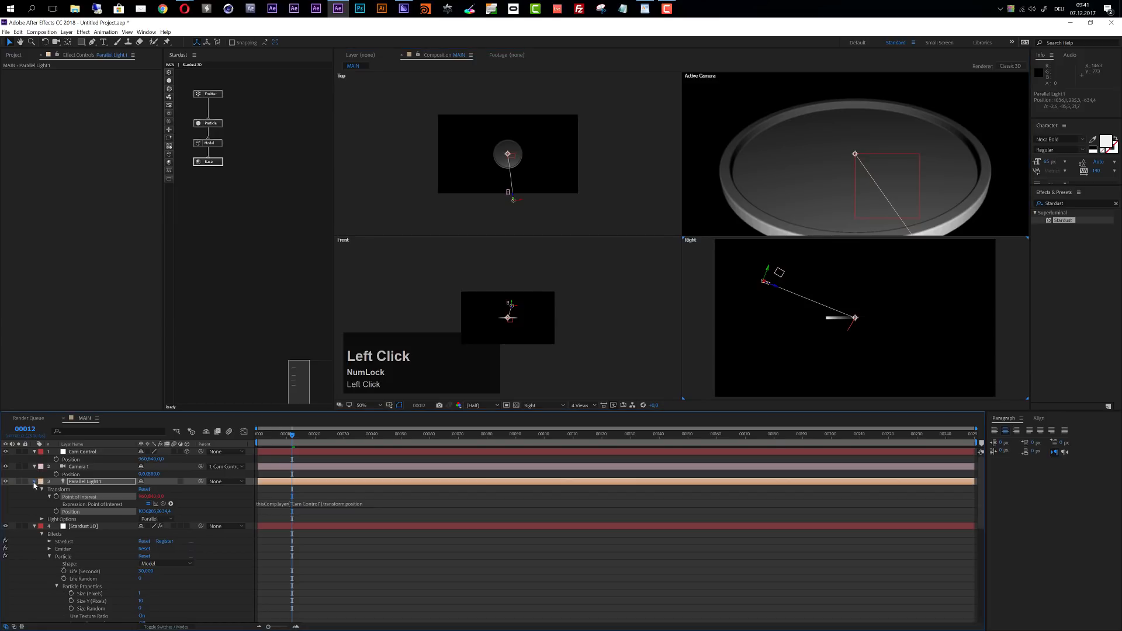
- Return the composition to a single view and set the preview resolution to Full
{"action": "left_click", "coordinate": [583, 405]}
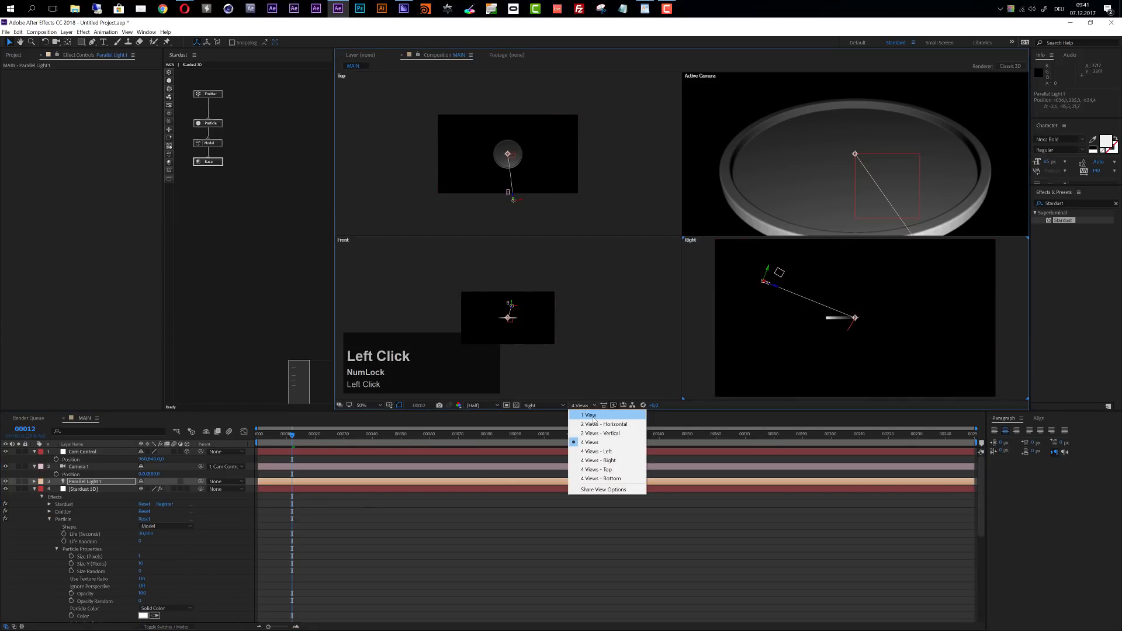
{"action": "left_click", "coordinate": [591, 416]}
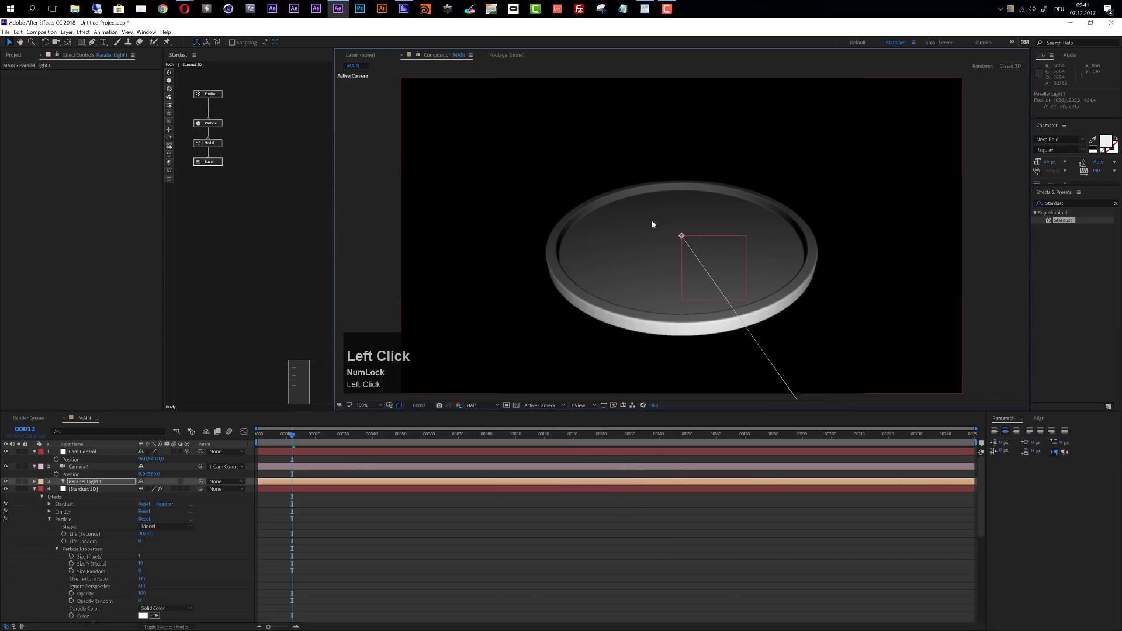
{"action": "left_click", "coordinate": [481, 405]}
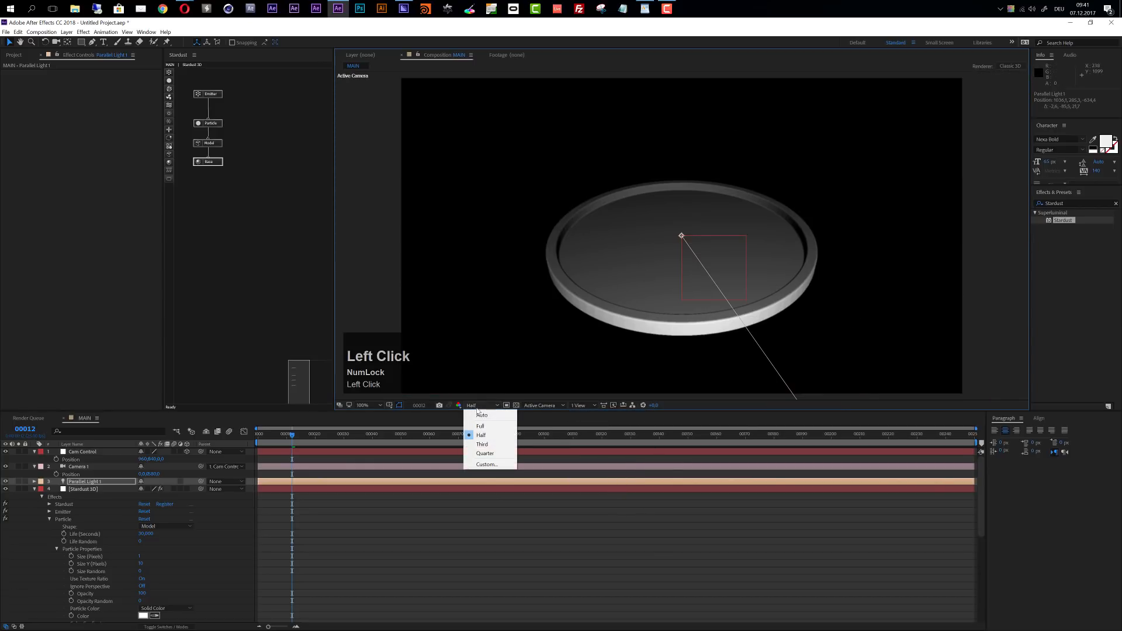
{"action": "left_click", "coordinate": [485, 425]}
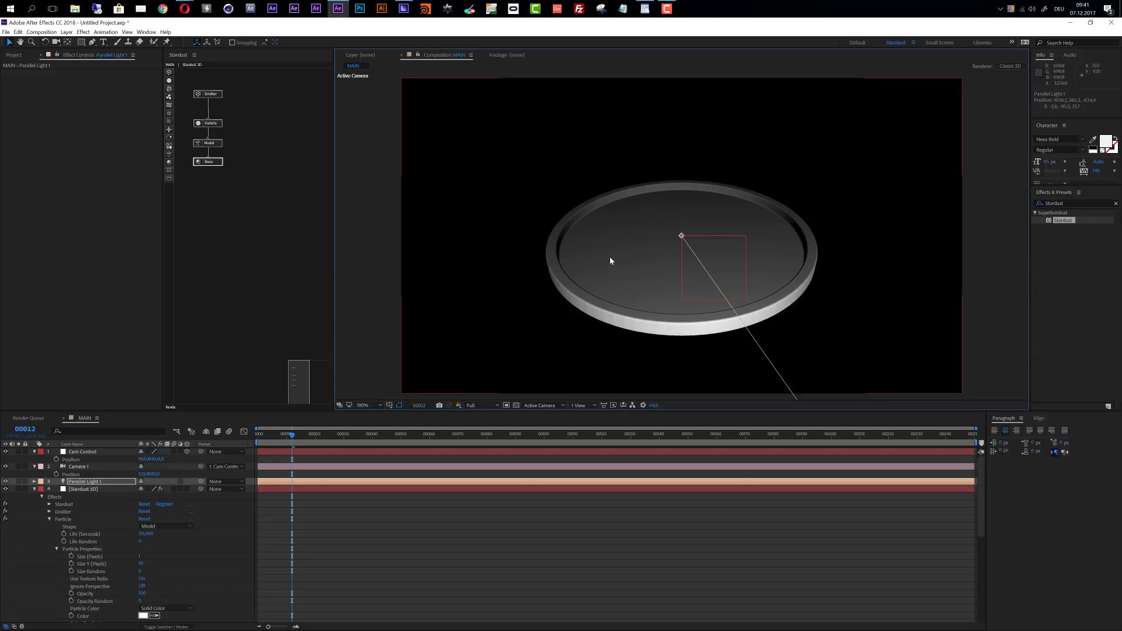
- Try the Invert Normals option on the Model node
{"action": "left_click", "coordinate": [216, 145]}
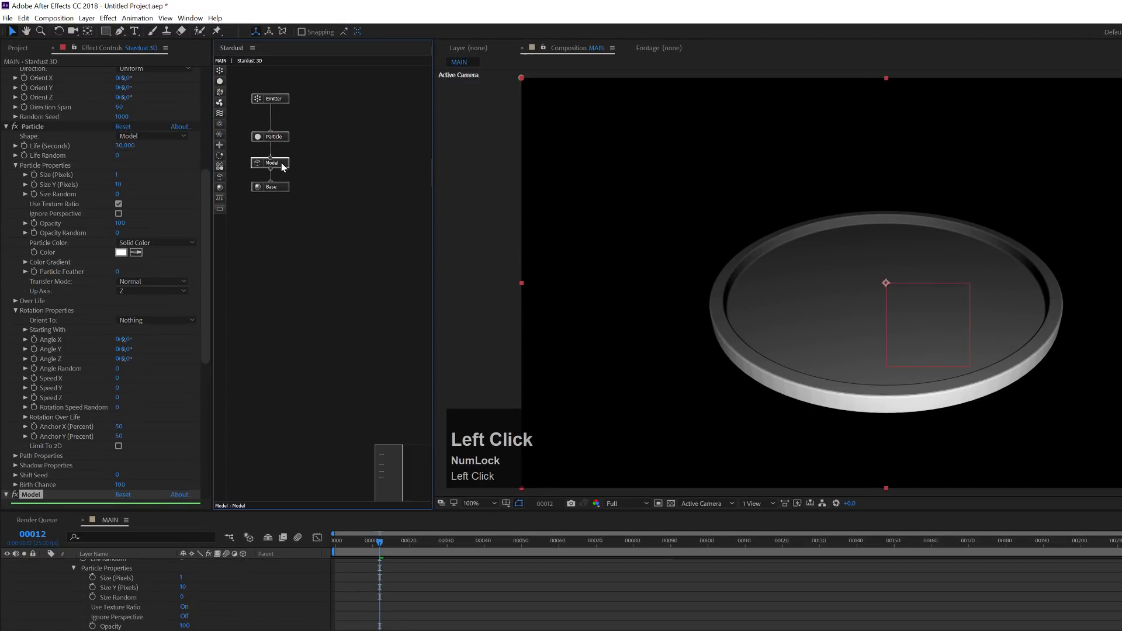
{"action": "scroll", "coordinate": [188, 419], "scroll_direction": "down", "scroll_amount": 8}
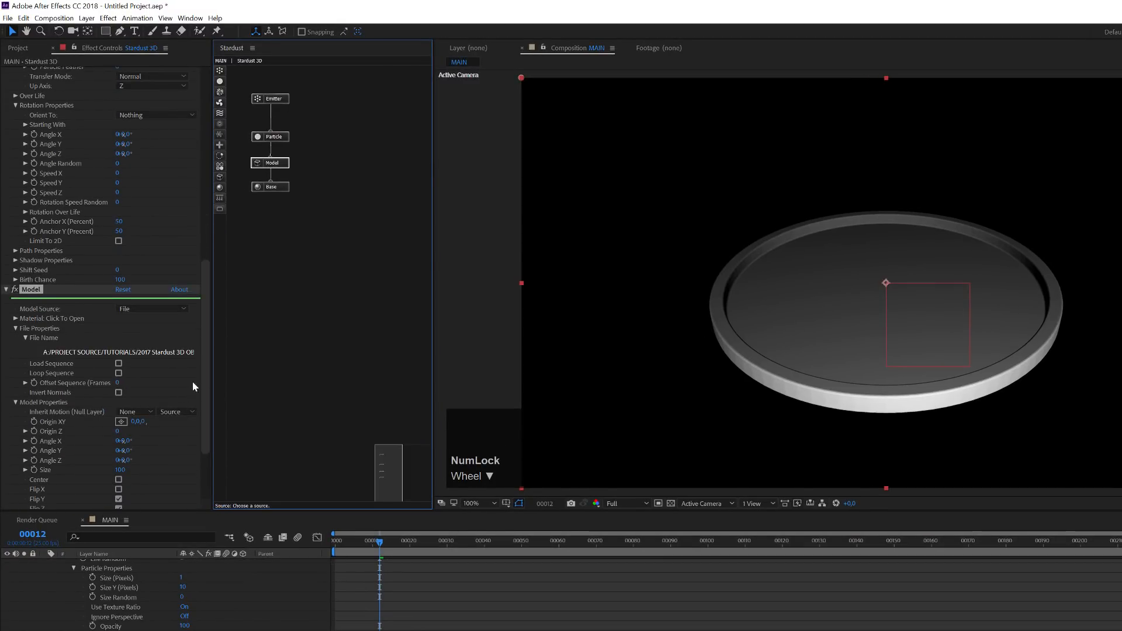
{"action": "left_click", "coordinate": [119, 392]}
{"action": "left_click", "coordinate": [118, 393]}
{"action": "left_click", "coordinate": [119, 395]}
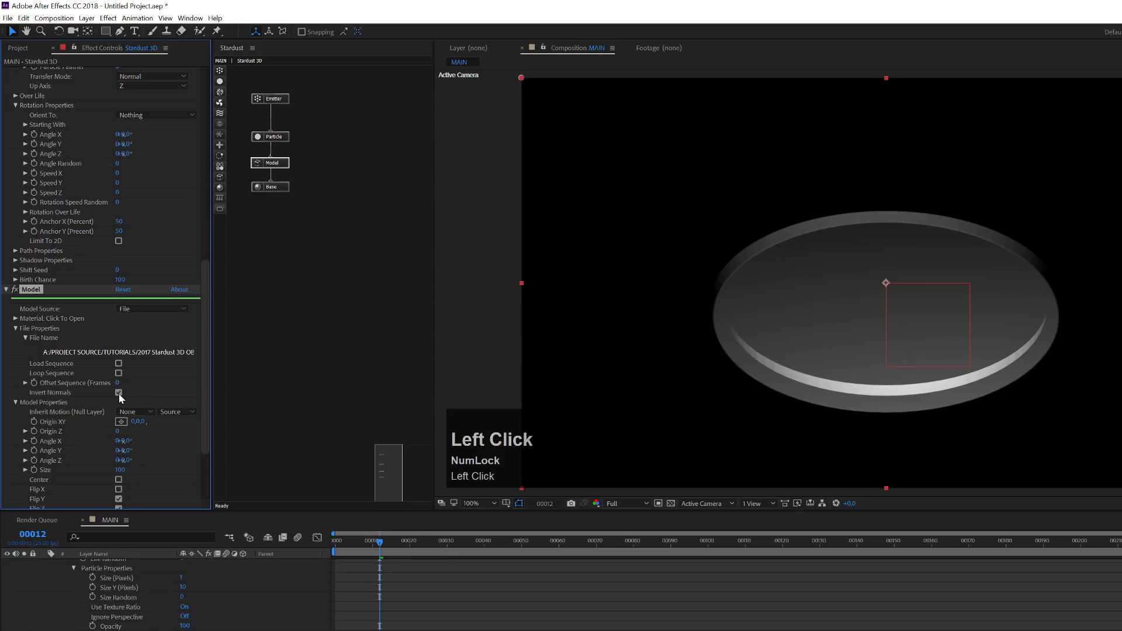
{"action": "left_click", "coordinate": [119, 394]}
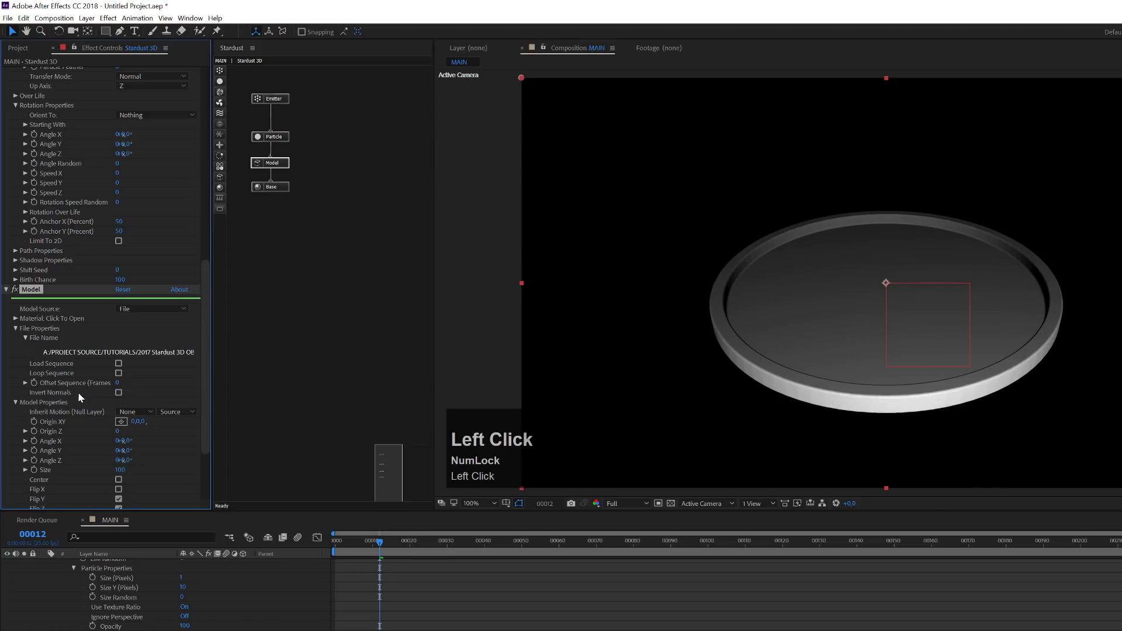
- Try the base model without Flip Y and Flip Z, and restore both options
{"action": "scroll", "coordinate": [58, 402], "scroll_direction": "down", "scroll_amount": 2}
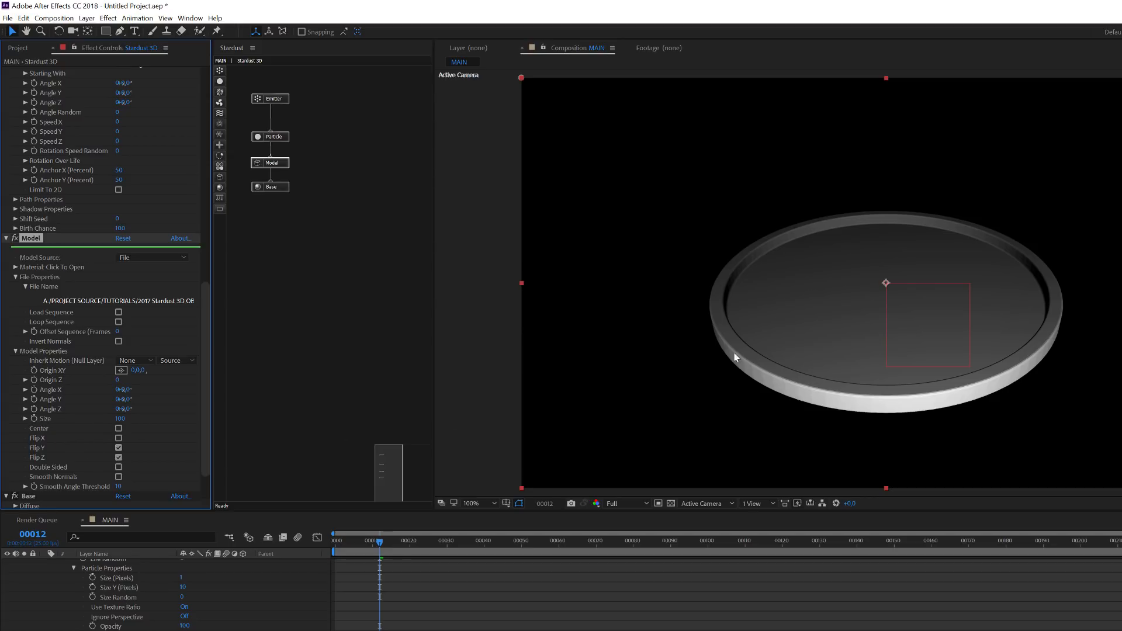
{"action": "left_click", "coordinate": [119, 448]}
{"action": "left_click", "coordinate": [119, 457]}
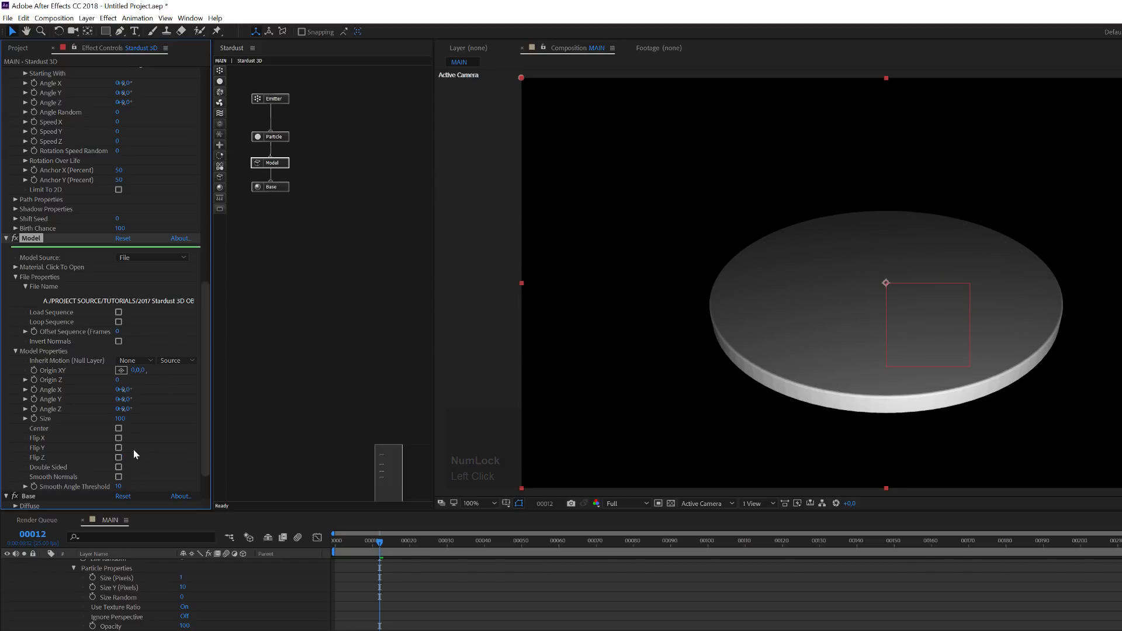
{"action": "left_click", "coordinate": [119, 448]}
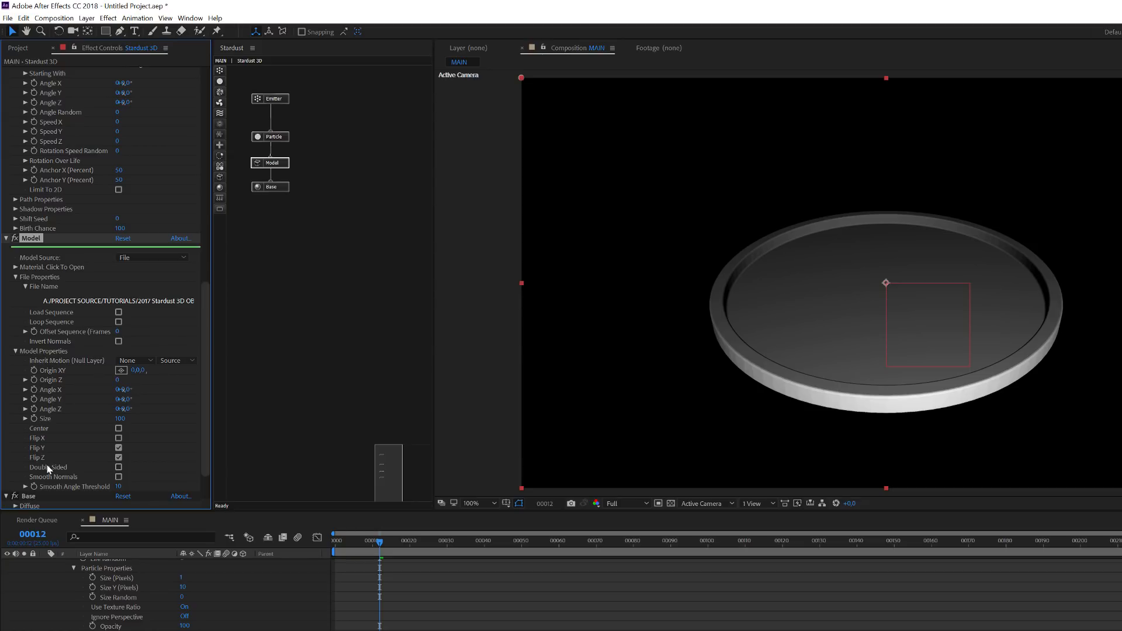
- Enable Smooth Normals on the Model node and set the Smooth Angle Threshold to 0
{"action": "left_click", "coordinate": [119, 468]}
{"action": "left_click", "coordinate": [118, 477]}
{"action": "left_click", "coordinate": [119, 486]}
{"action": "type", "text": "0"}
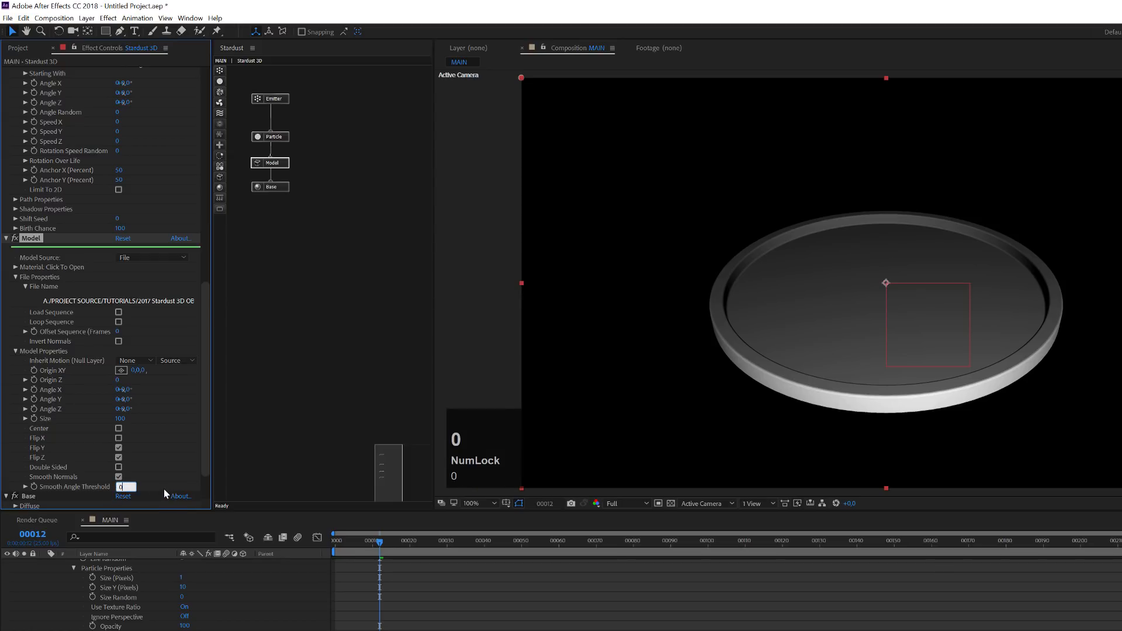
{"action": "key", "text": "Return"}
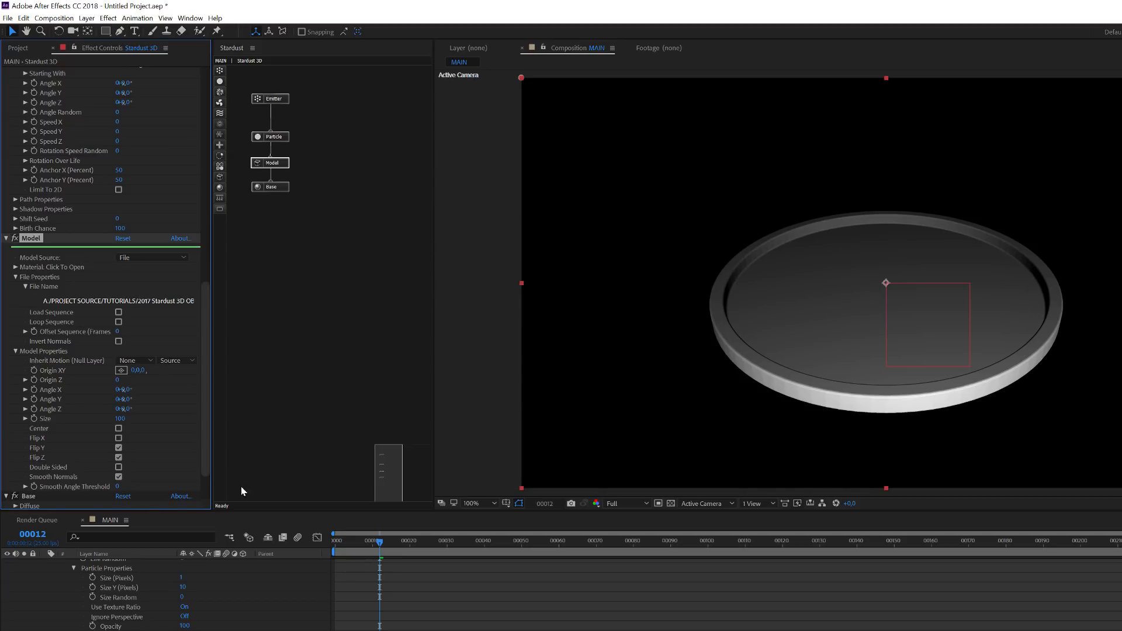
- Try a Smooth Angle Threshold of 100 on the base model
{"action": "left_click", "coordinate": [117, 486]}
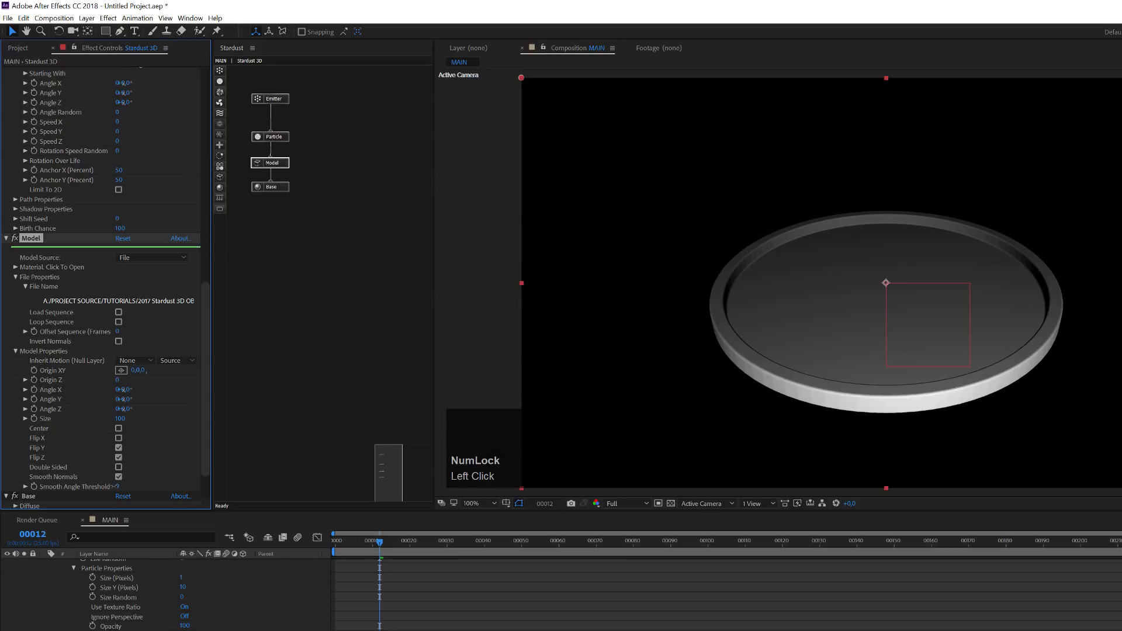
{"action": "type", "text": "100"}
{"action": "left_click", "coordinate": [118, 487]}
{"action": "type", "text": "100"}
{"action": "key", "text": "Return"}
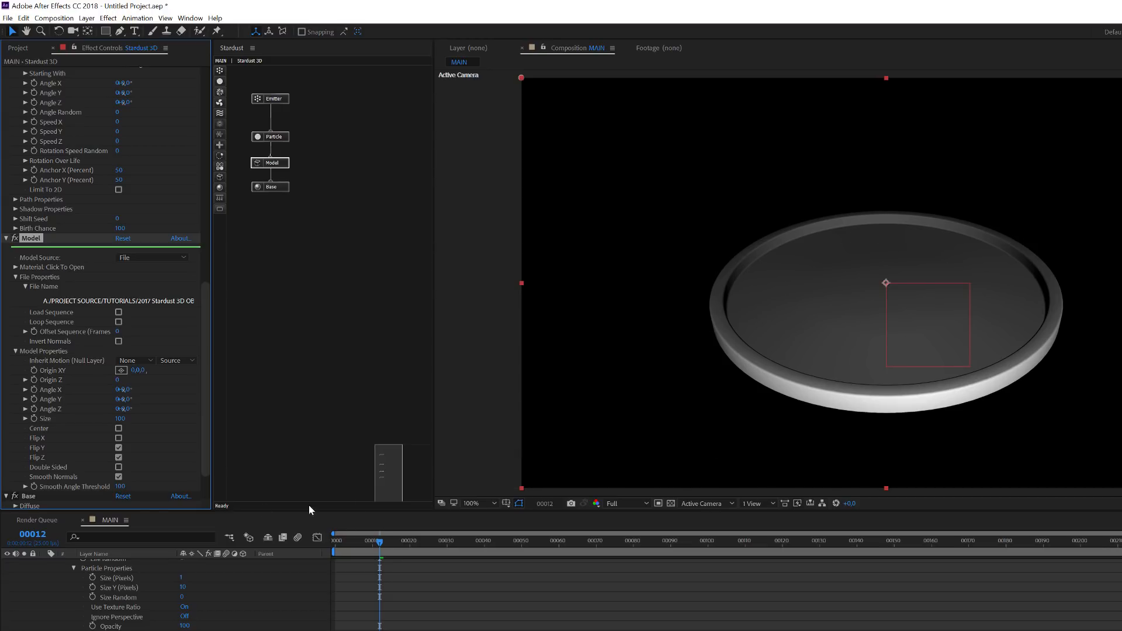
- Set the base model's Smooth Angle Threshold to 10, keeping Flip Y enabled
{"action": "left_click", "coordinate": [121, 486]}
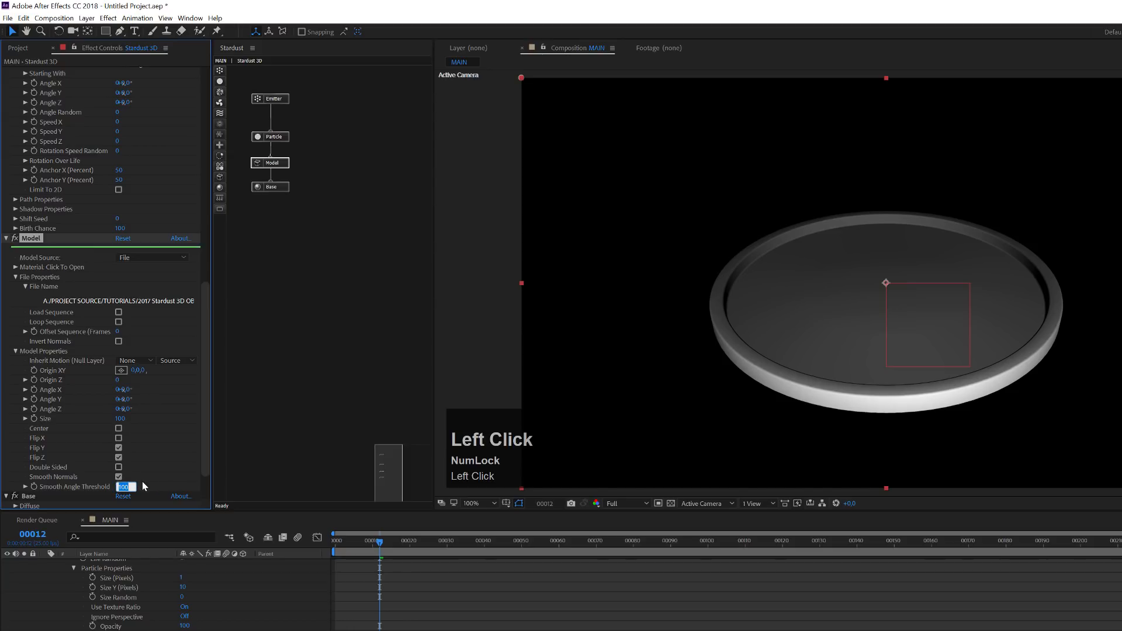
{"action": "type", "text": "10"}
{"action": "left_click", "coordinate": [133, 445]}
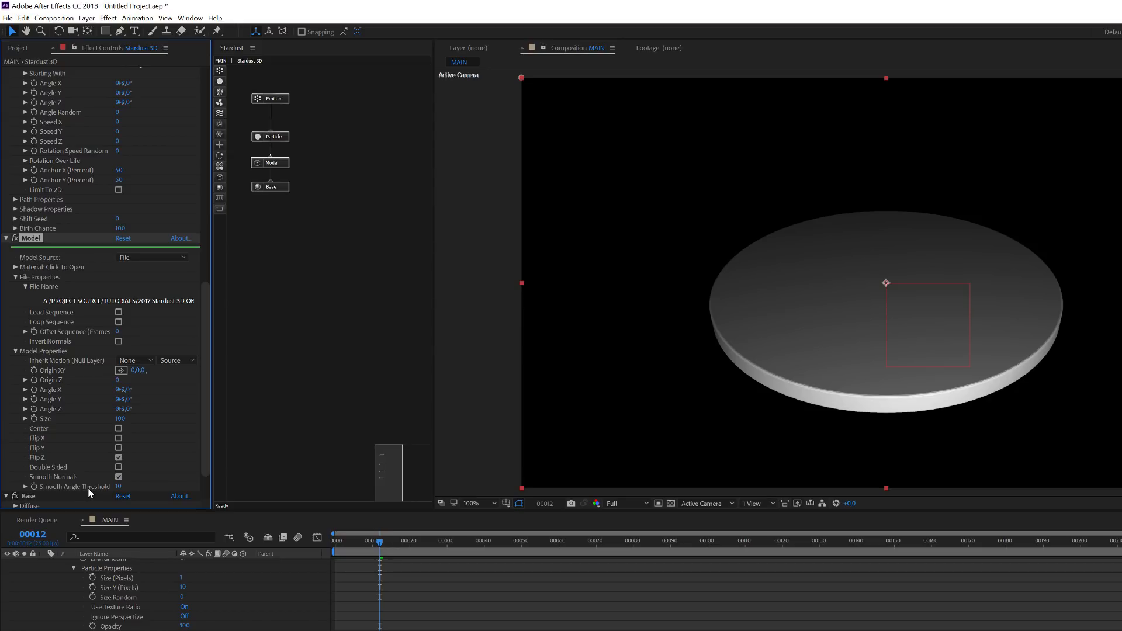
{"action": "left_click", "coordinate": [118, 447]}
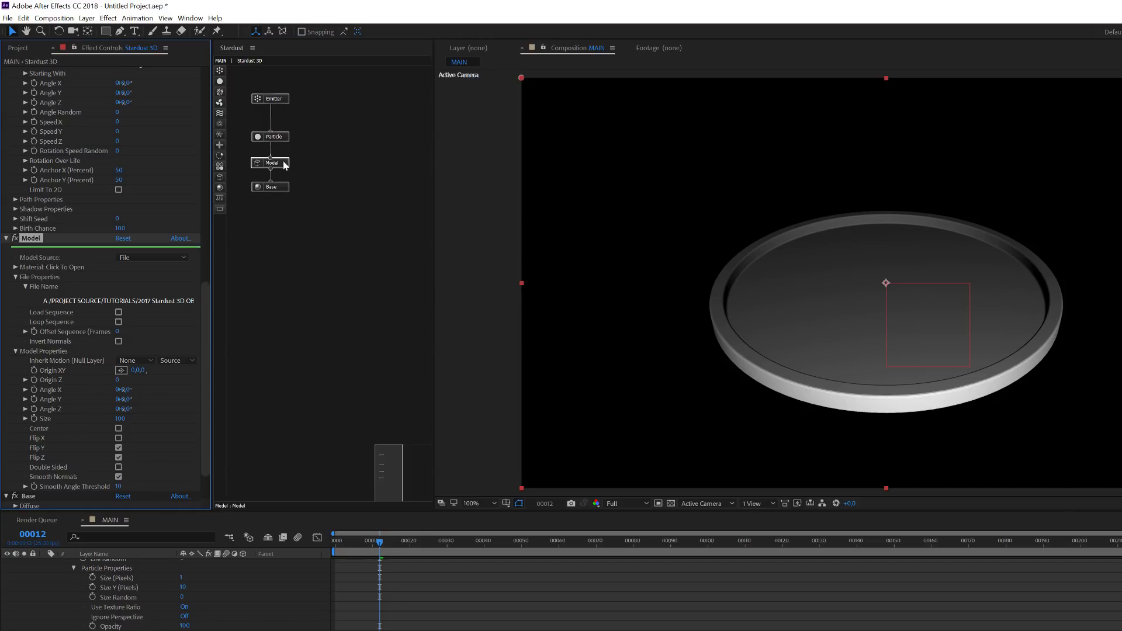
- Move the Model and Base nodes aside and add a second Model node connected to the Particle node
{"action": "left_click_drag", "start_coordinate": [306, 159], "coordinate": [272, 205]}
{"action": "left_click_drag", "start_coordinate": [271, 165], "coordinate": [250, 168]}
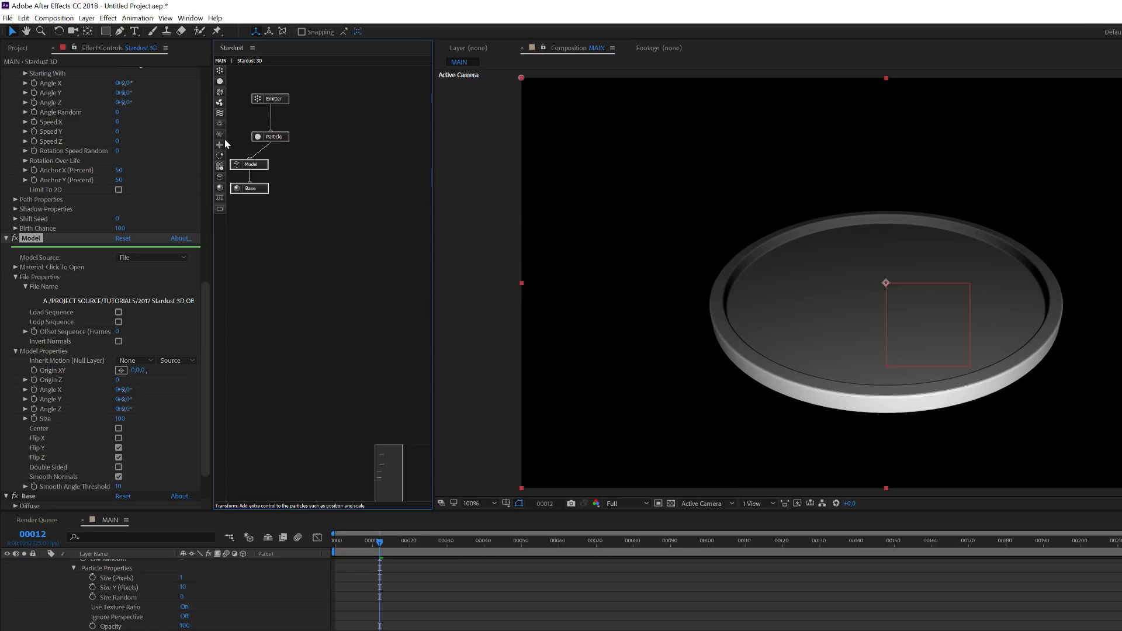
{"action": "left_click", "coordinate": [221, 180]}
{"action": "left_click_drag", "start_coordinate": [296, 175], "coordinate": [305, 162]}
{"action": "left_click", "coordinate": [314, 171]}
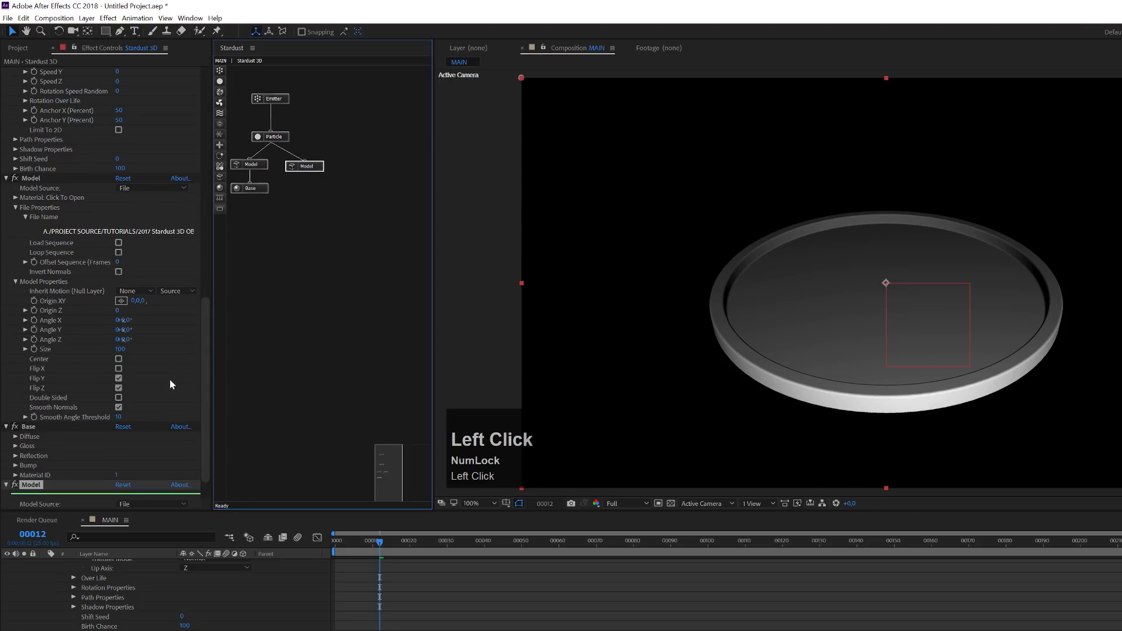
- Load Stardust 3D Logo_Ring.obj with its materials into the second Model node, and align the Ring material node beneath it
{"action": "scroll", "coordinate": [90, 463], "scroll_direction": "down", "scroll_amount": 2}
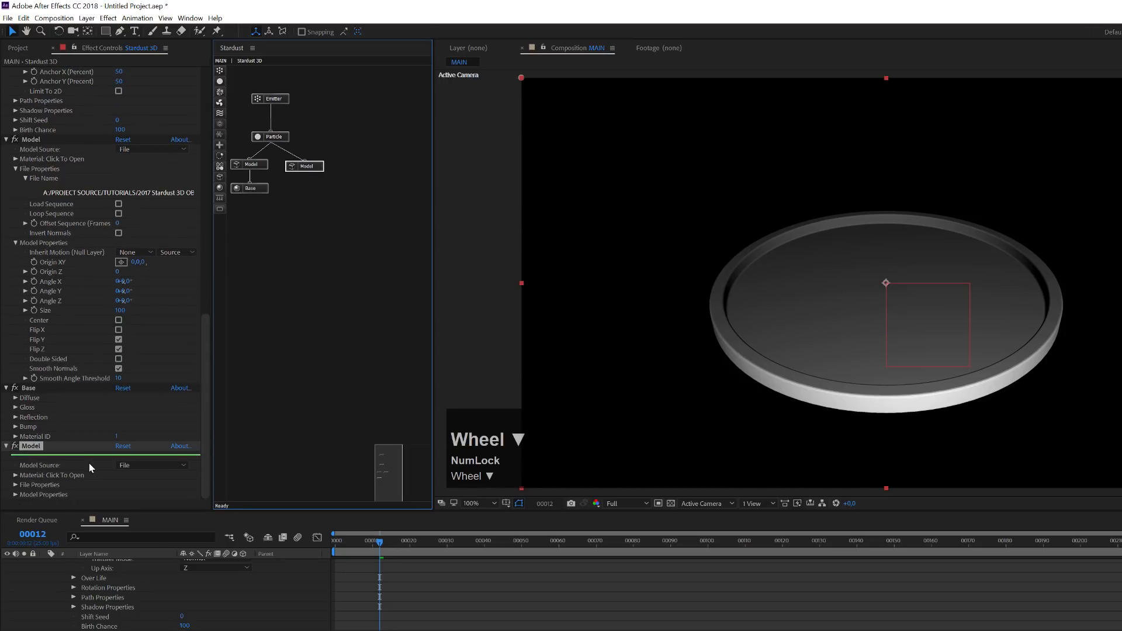
{"action": "left_click", "coordinate": [17, 486]}
{"action": "left_click", "coordinate": [51, 465]}
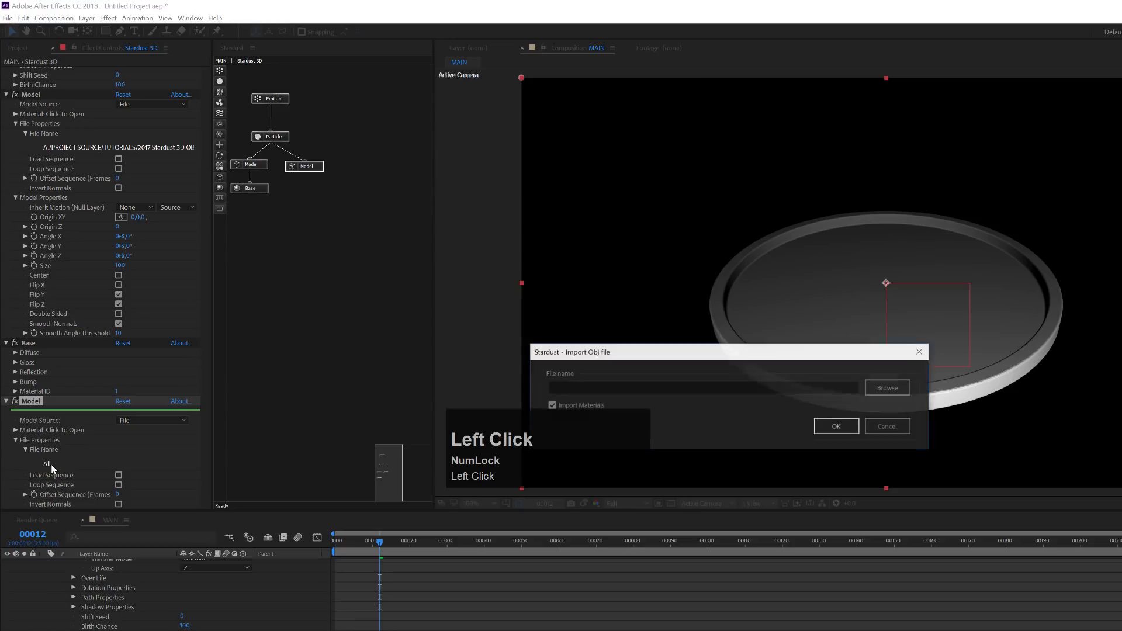
{"action": "left_click", "coordinate": [885, 395]}
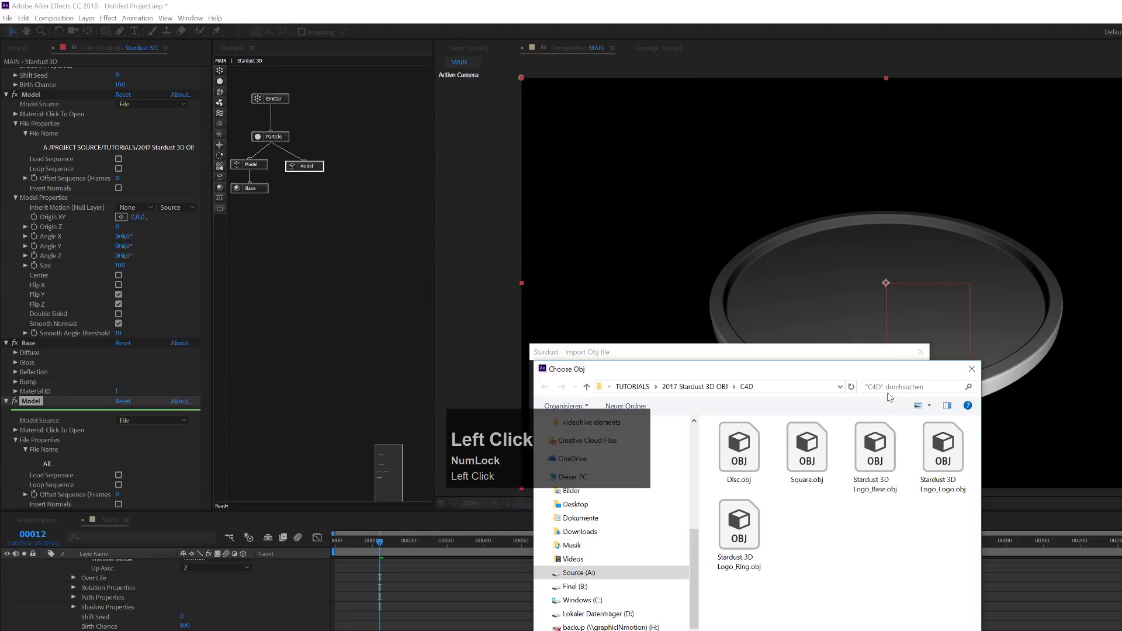
{"action": "left_click", "coordinate": [752, 542]}
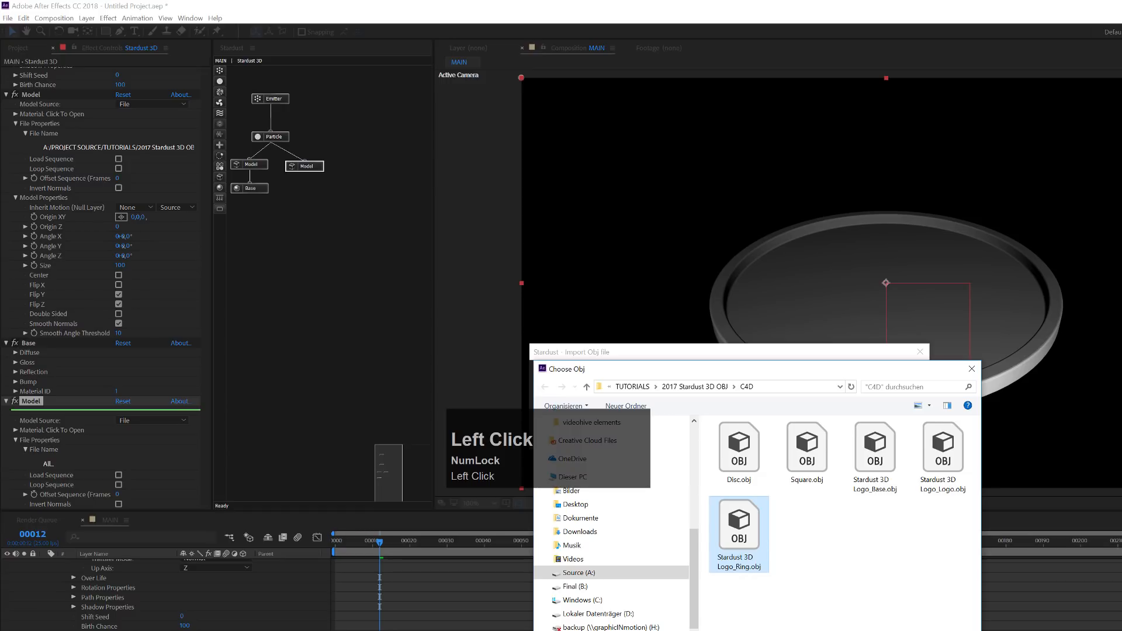
{"action": "left_click", "coordinate": [887, 630]}
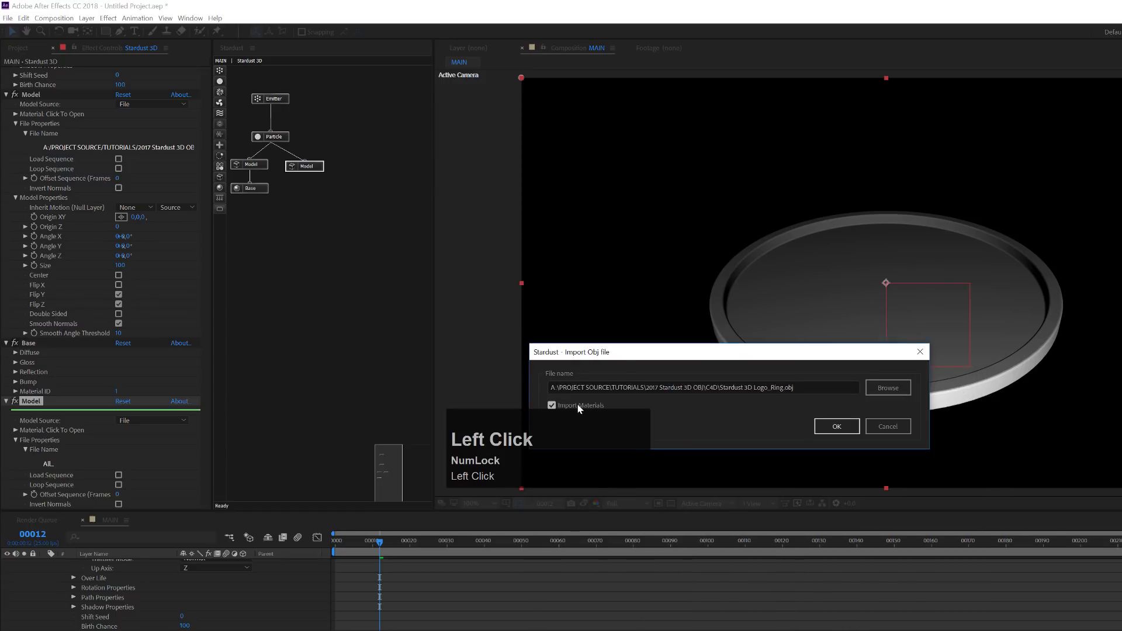
{"action": "left_click_drag", "start_coordinate": [578, 408], "coordinate": [571, 380]}
{"action": "left_click", "coordinate": [840, 391]}
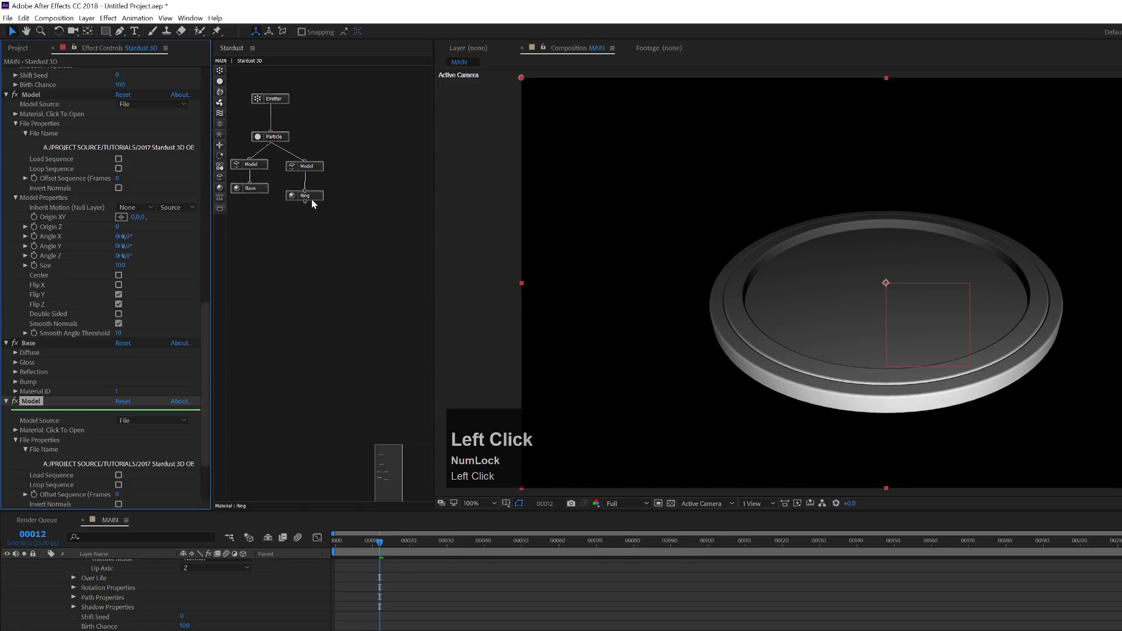
{"action": "left_click_drag", "start_coordinate": [316, 200], "coordinate": [316, 194]}
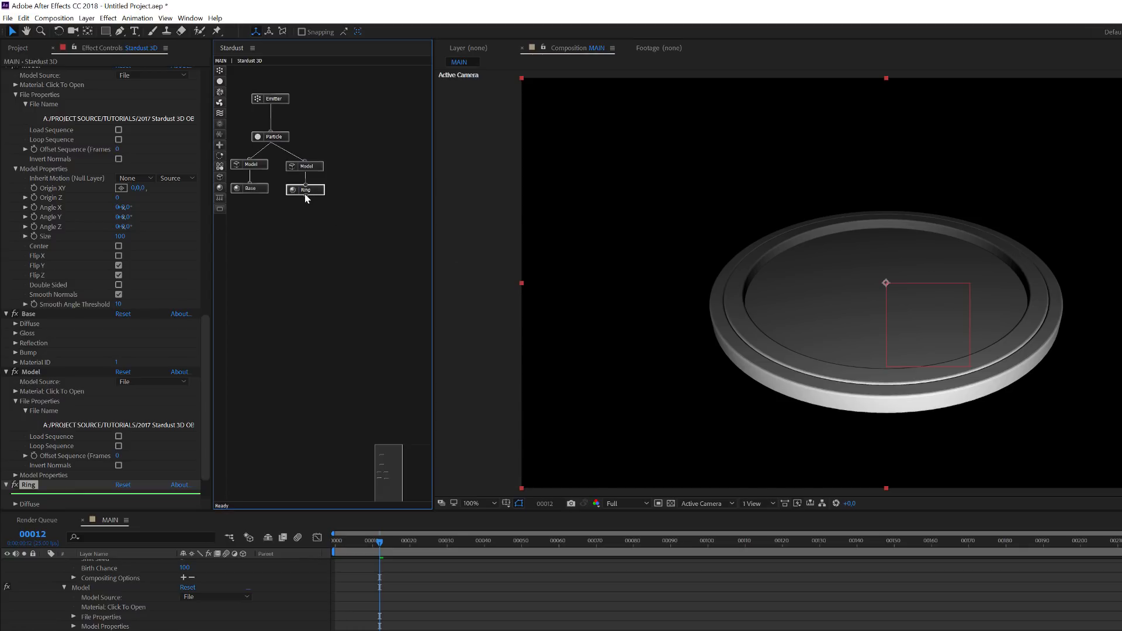
- Rename the first Model node, which holds the base part, as Base
{"action": "scroll", "coordinate": [132, 452], "scroll_direction": "down", "scroll_amount": 2}
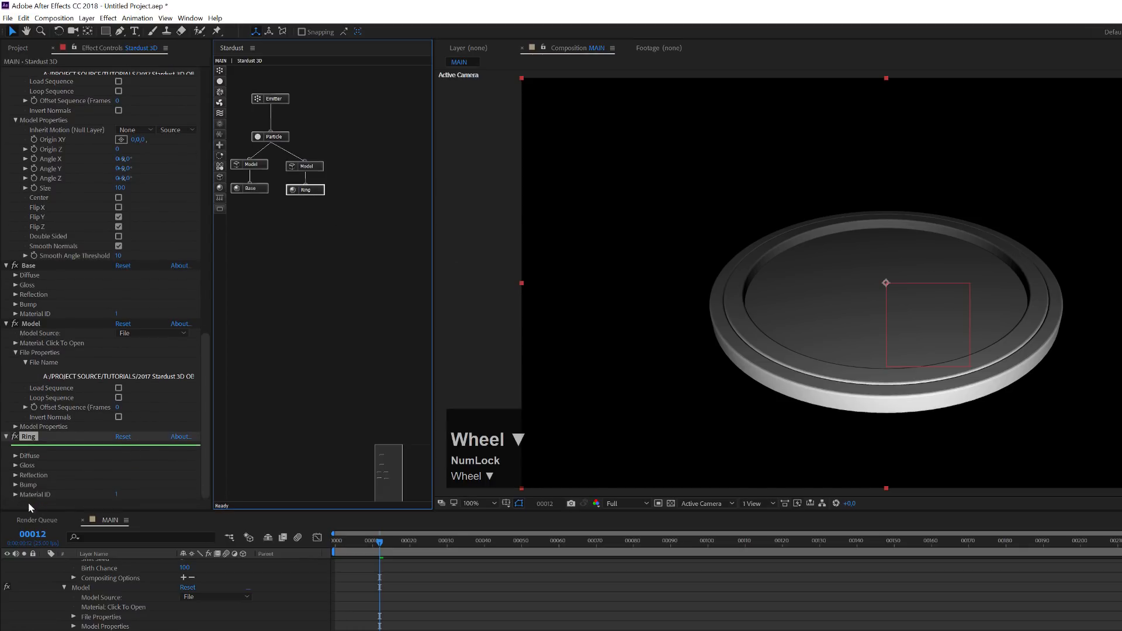
{"action": "left_click", "coordinate": [28, 326]}
{"action": "left_click", "coordinate": [258, 164]}
{"action": "left_click", "coordinate": [24, 76]}
{"action": "key", "text": "shift+b"}
{"action": "key", "text": "shift+a"}
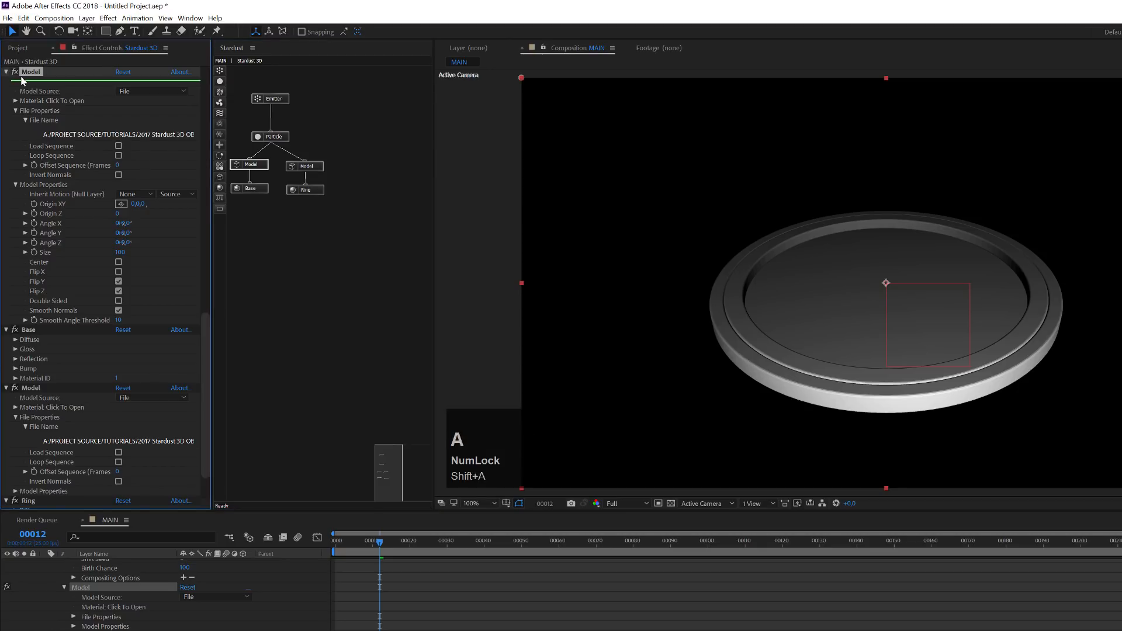
{"action": "key", "text": "s"}
{"action": "key", "text": "e"}
{"action": "left_click", "coordinate": [37, 75]}
{"action": "key", "text": "Return"}
{"action": "type", "text": "Base"}
- Rename the second Model node, which holds the ring part, as Ring
{"action": "left_click", "coordinate": [306, 167]}
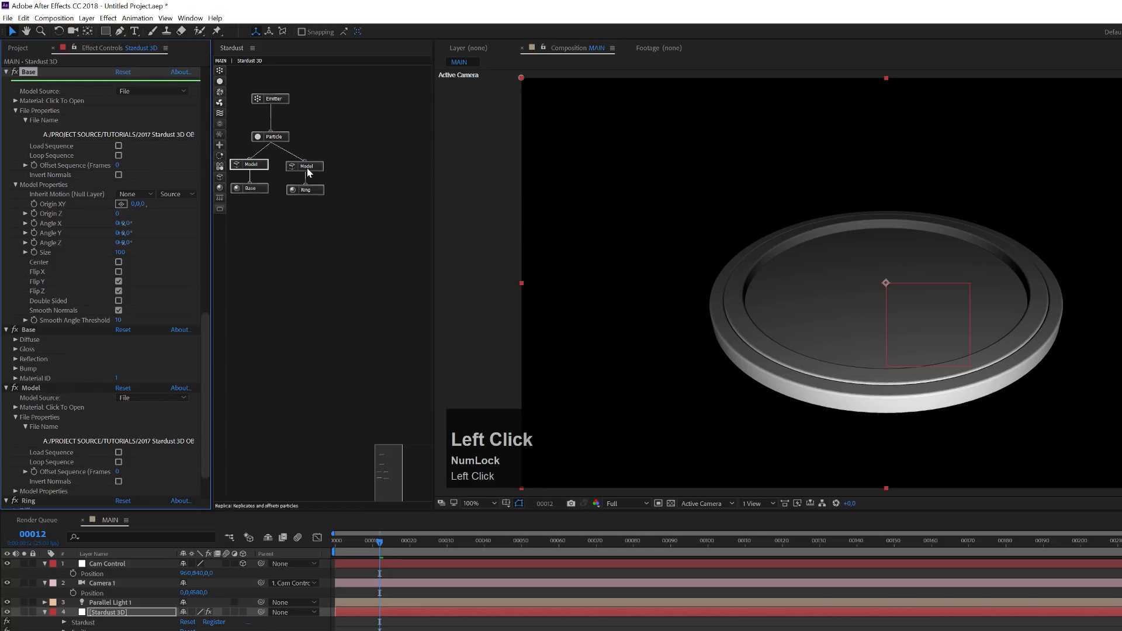
{"action": "left_click", "coordinate": [42, 380]}
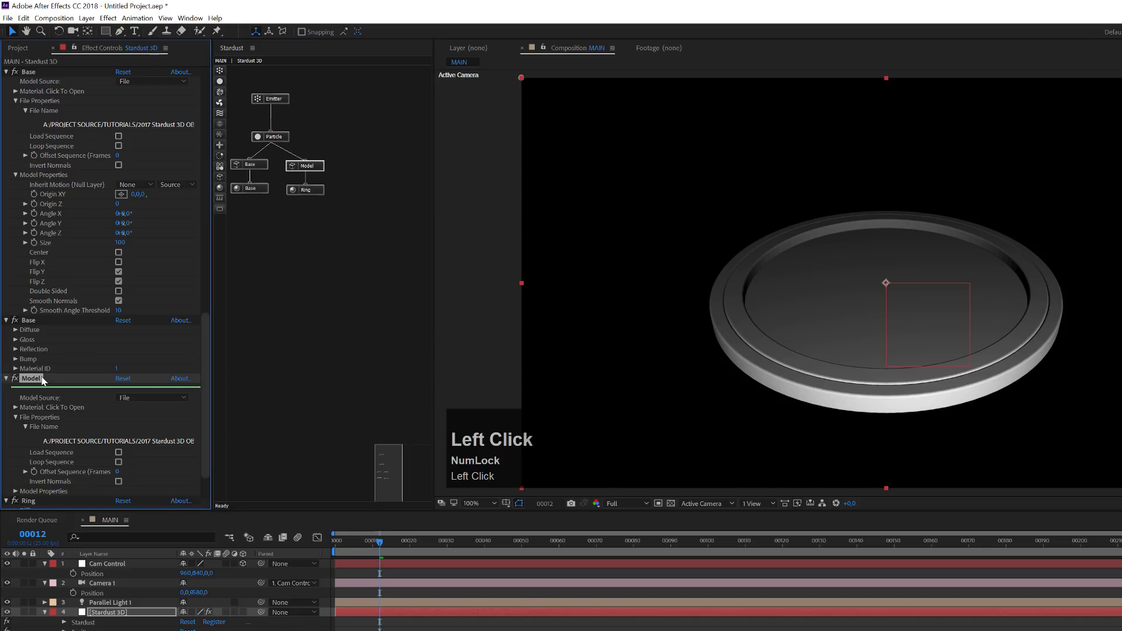
{"action": "key", "text": "Return"}
{"action": "type", "text": "Ring"}
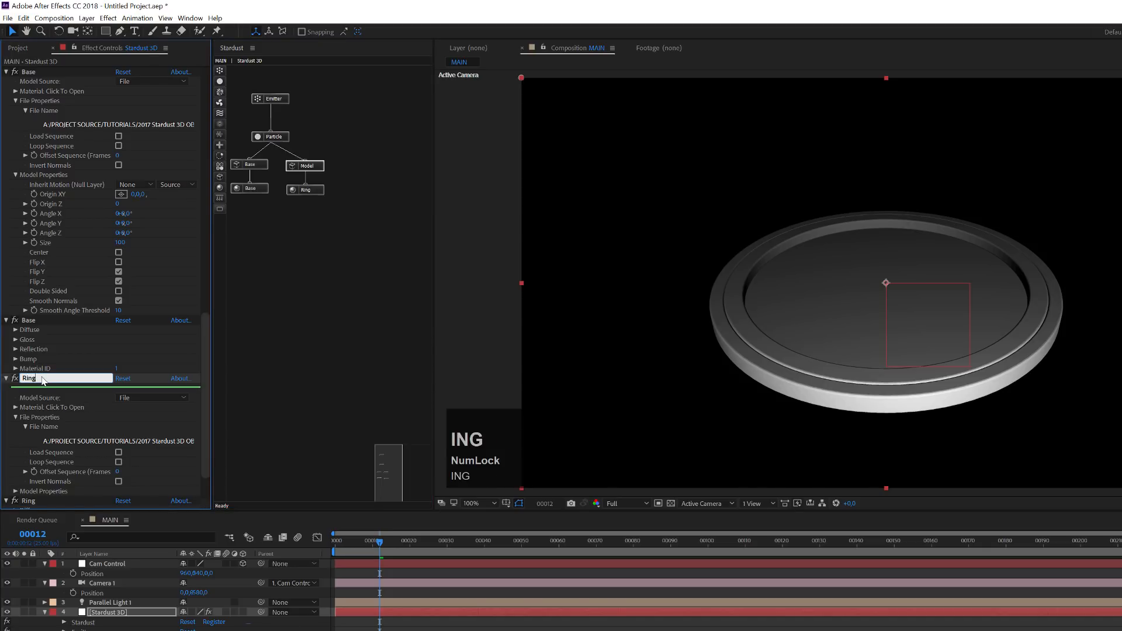
{"action": "left_click", "coordinate": [124, 351]}
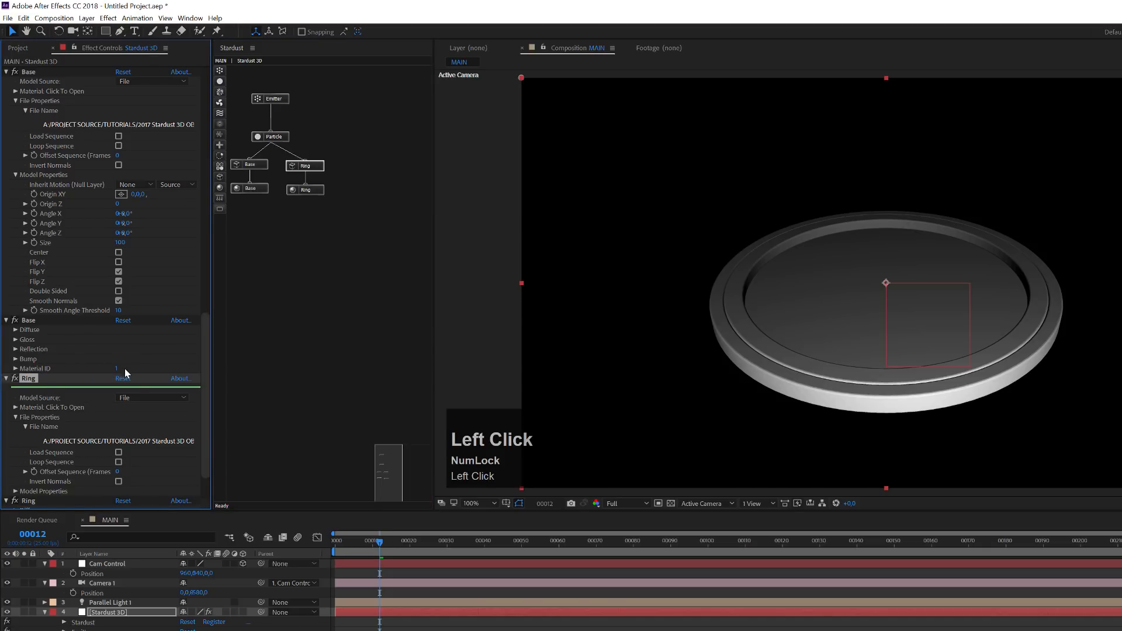
- Enable Smooth Normals on the Ring model with a Smooth Angle Threshold of 10, and turn off Flip Z
{"action": "left_click", "coordinate": [316, 166]}
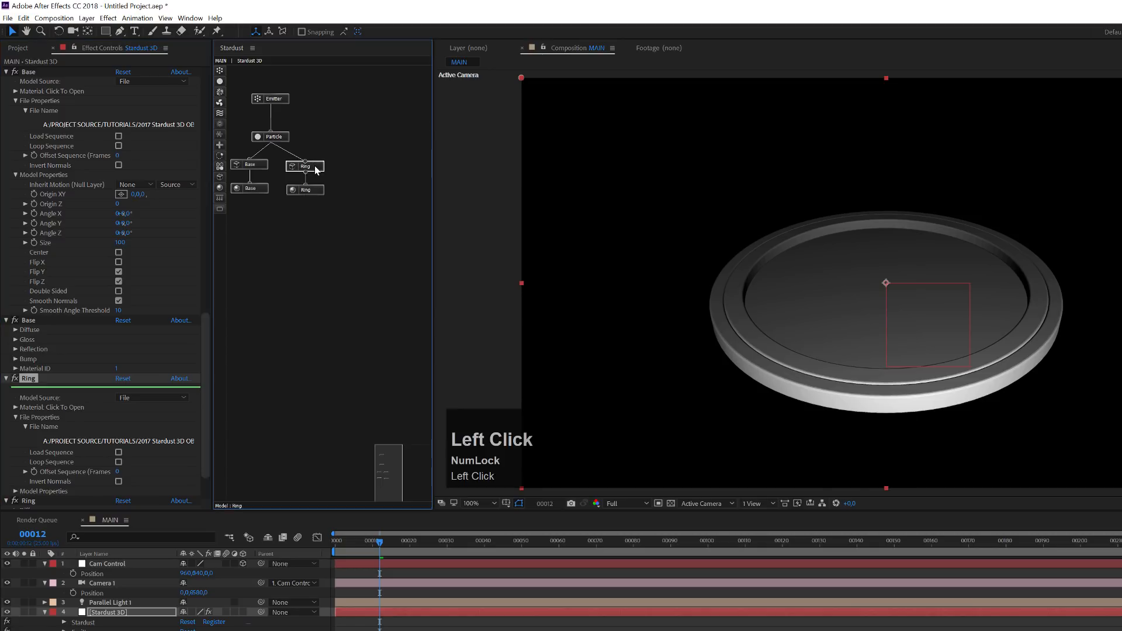
{"action": "scroll", "coordinate": [100, 435], "scroll_direction": "down", "scroll_amount": 2}
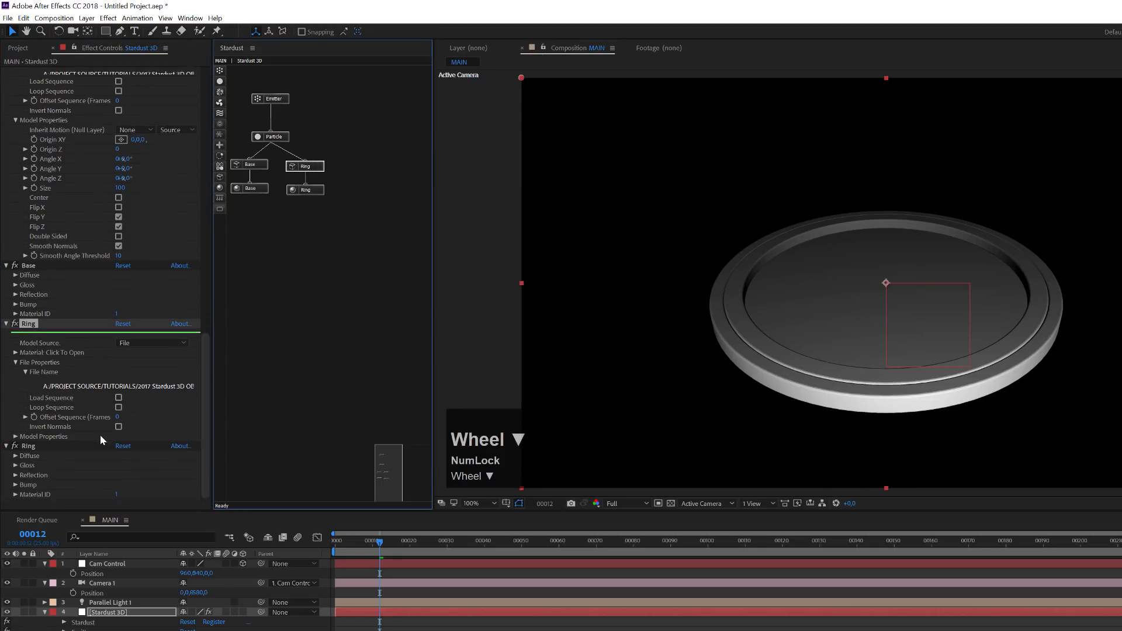
{"action": "left_click", "coordinate": [16, 441]}
{"action": "scroll", "coordinate": [96, 476], "scroll_direction": "down", "scroll_amount": 2}
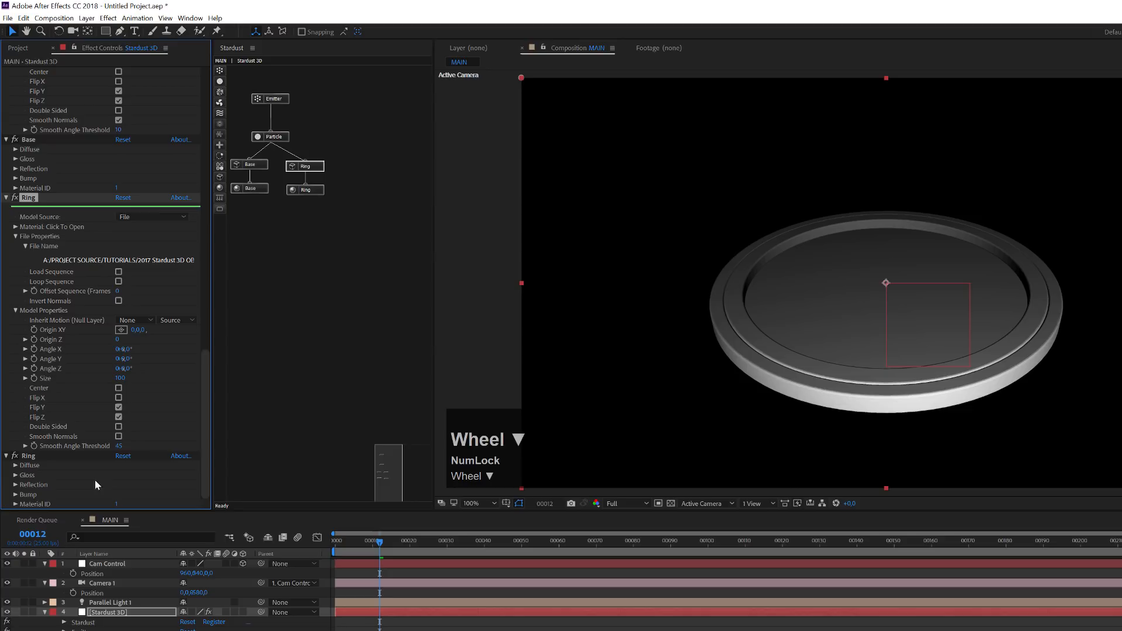
{"action": "left_click", "coordinate": [119, 437]}
{"action": "left_click", "coordinate": [120, 446]}
{"action": "type", "text": "10"}
{"action": "left_click", "coordinate": [119, 416]}
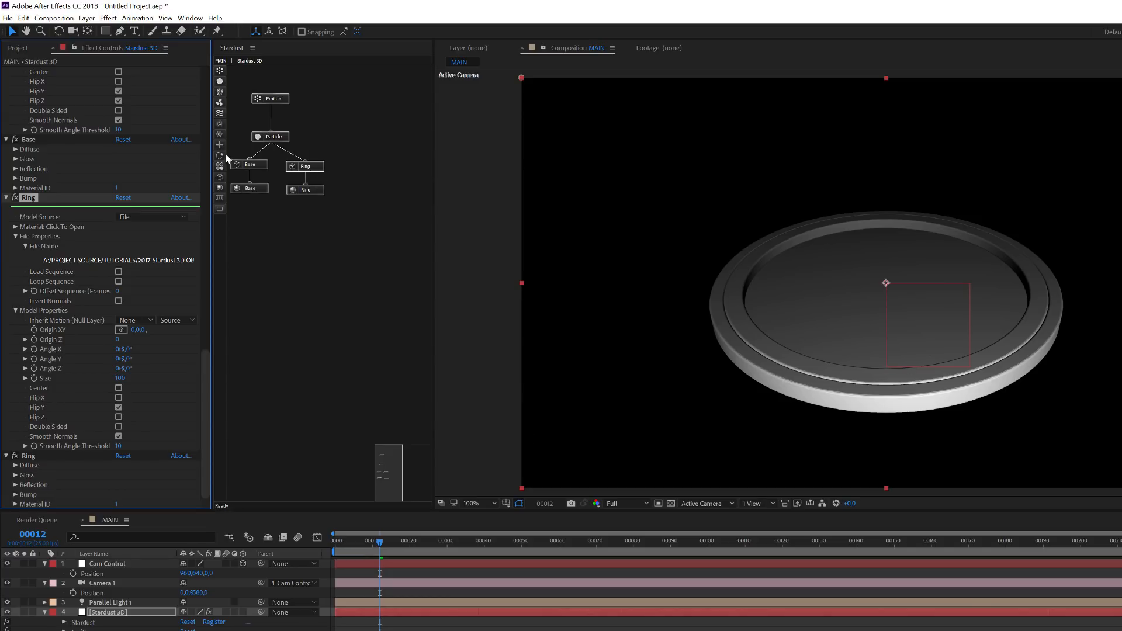
- Load Stardust 3D Logo_Logo.obj with its materials into a third Model node under Particle, and space its nodes apart from the Ring branch
{"action": "left_click_drag", "start_coordinate": [220, 176], "coordinate": [271, 140]}
{"action": "scroll", "coordinate": [80, 480], "scroll_direction": "down", "scroll_amount": 2}
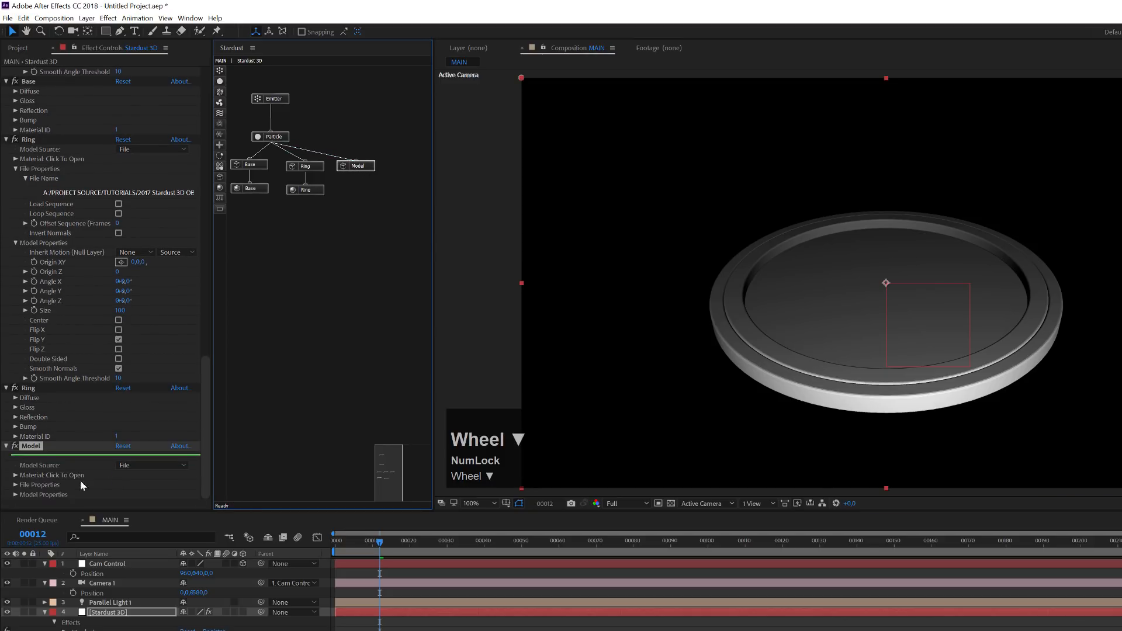
{"action": "left_click", "coordinate": [16, 485]}
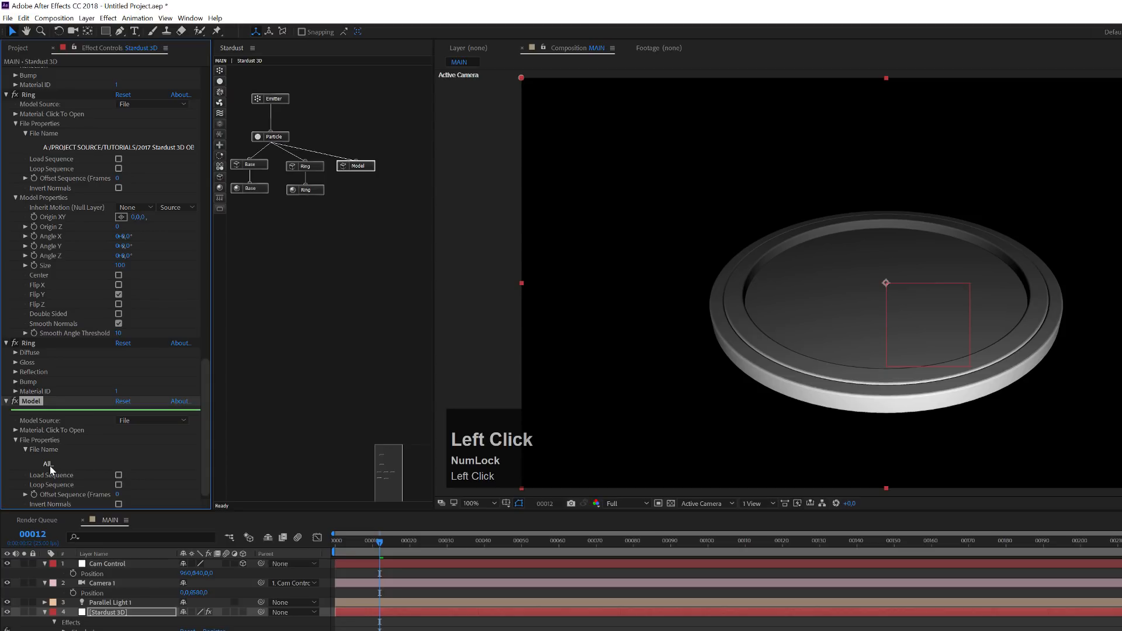
{"action": "left_click", "coordinate": [49, 464]}
{"action": "left_click", "coordinate": [888, 388]}
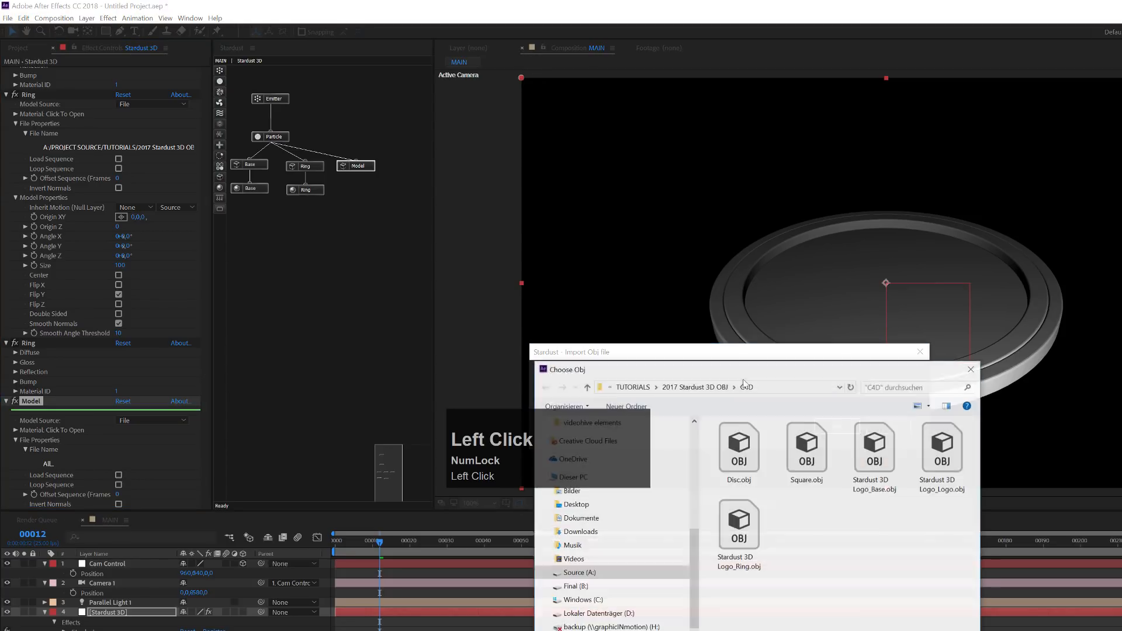
{"action": "left_click", "coordinate": [951, 461]}
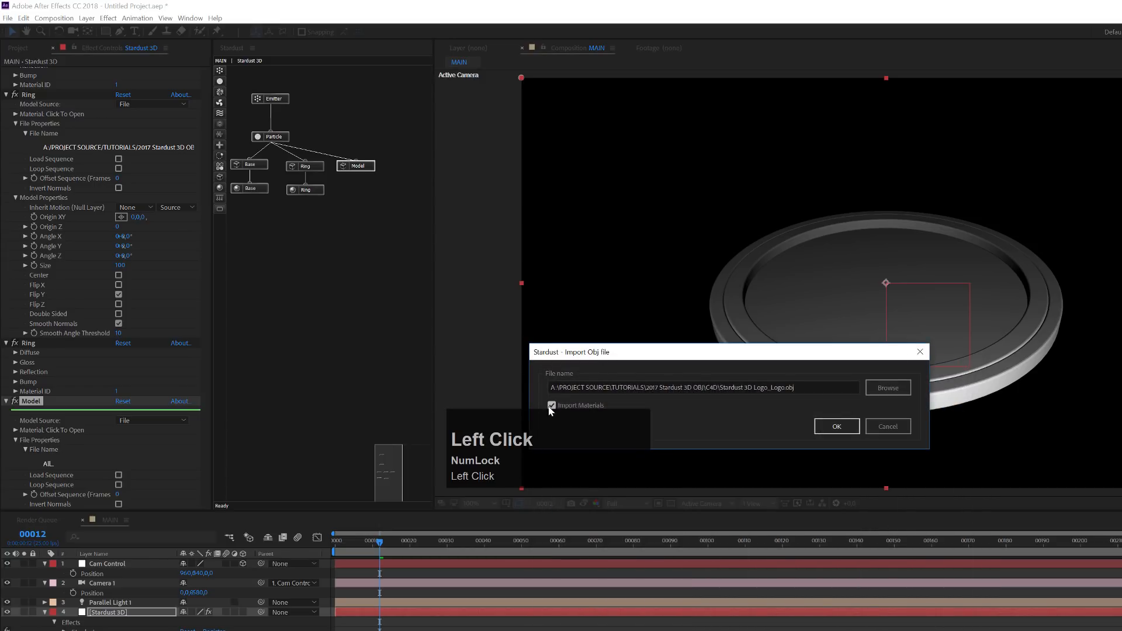
{"action": "left_click", "coordinate": [837, 426]}
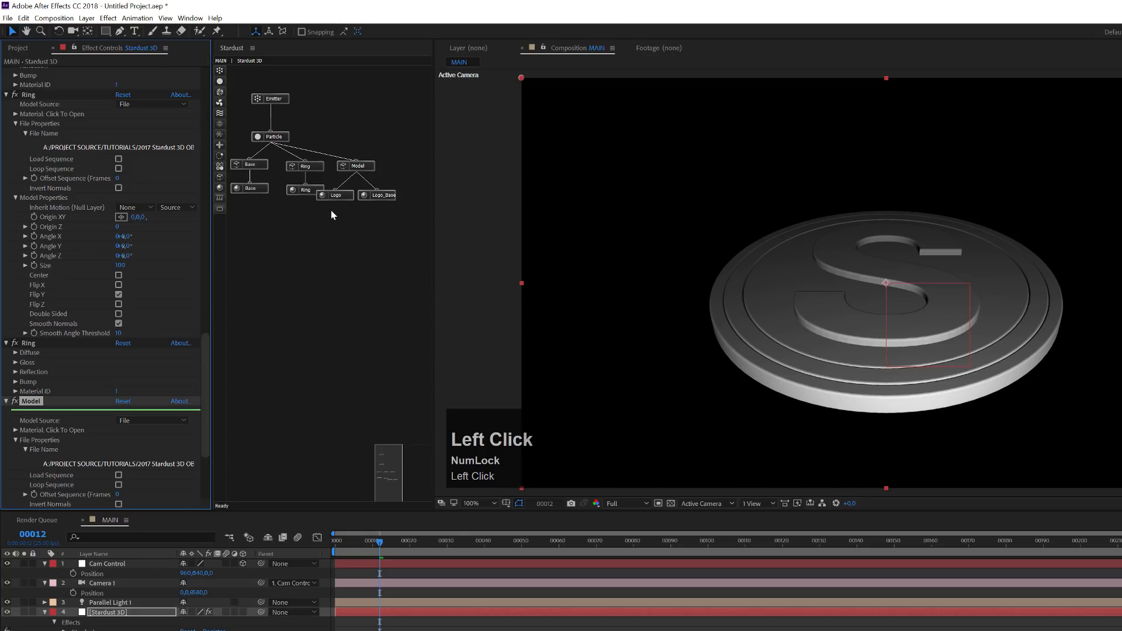
{"action": "left_click_drag", "start_coordinate": [373, 145], "coordinate": [337, 233]}
{"action": "left_click_drag", "start_coordinate": [368, 170], "coordinate": [384, 164]}
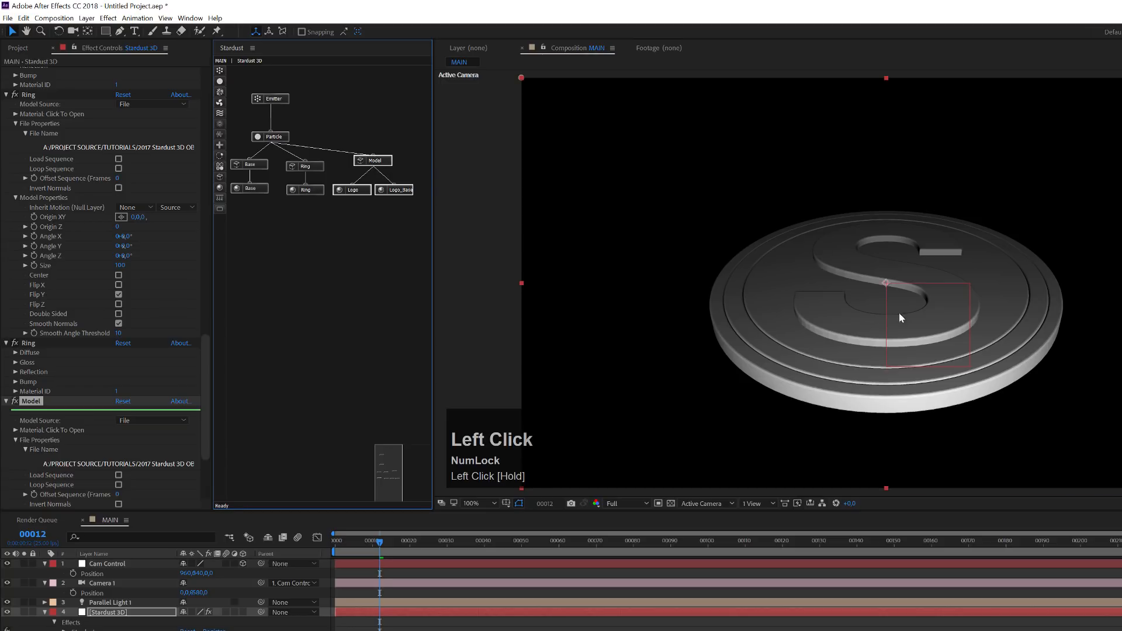
- Rename the third Model node, which holds the logo part, as Logo
{"action": "left_click", "coordinate": [377, 163]}
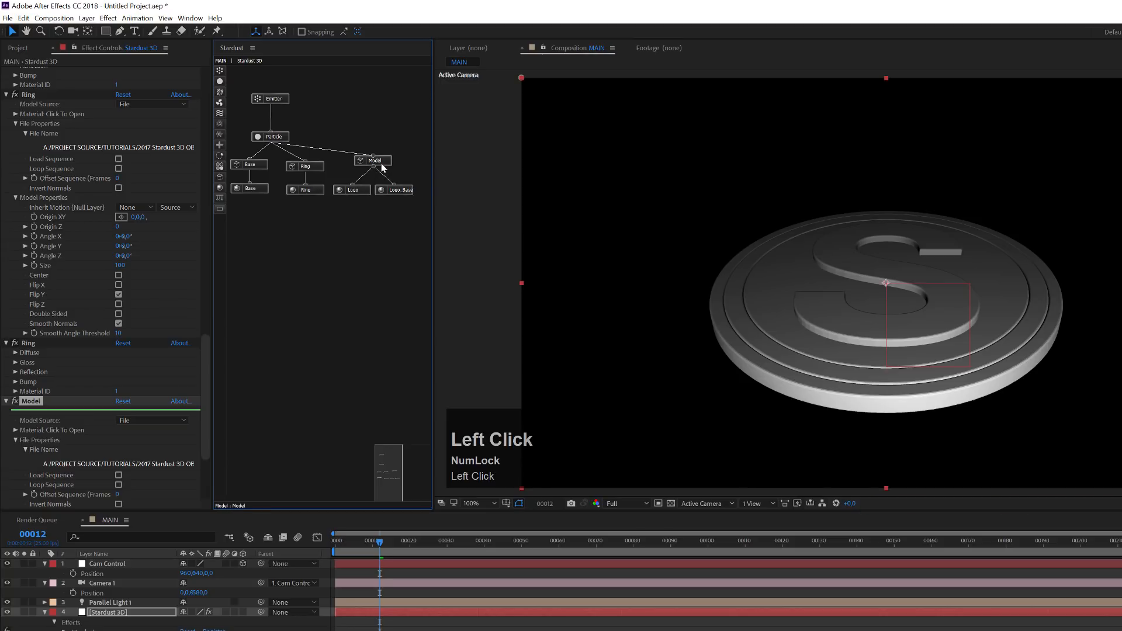
{"action": "scroll", "coordinate": [37, 349], "scroll_direction": "down", "scroll_amount": 2}
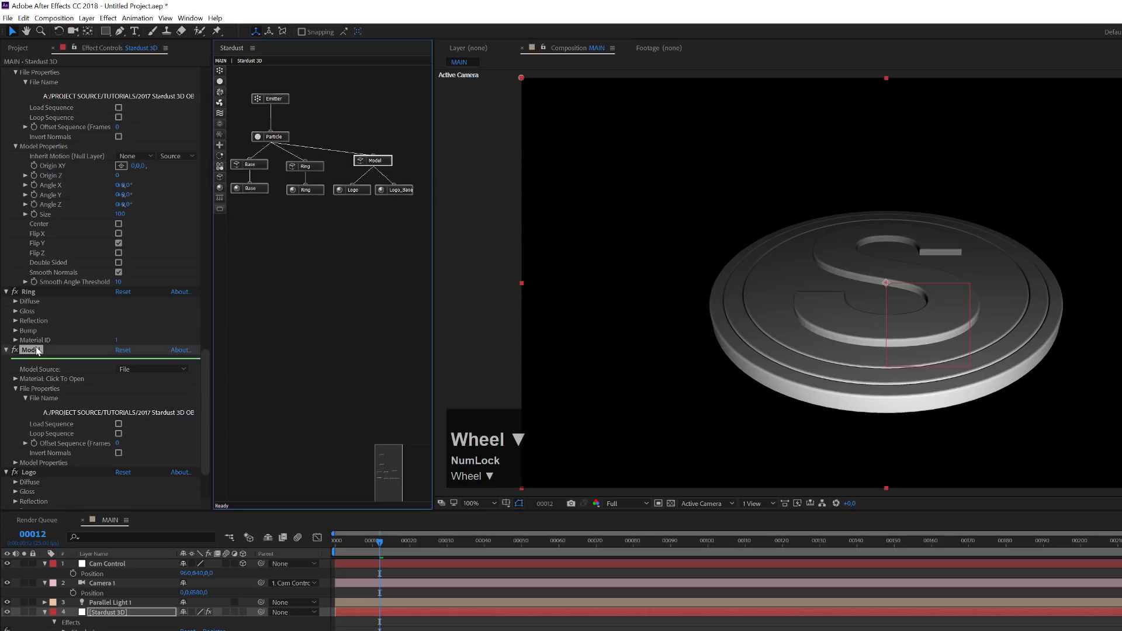
{"action": "left_click", "coordinate": [36, 351]}
{"action": "key", "text": "Return"}
{"action": "type", "text": "Logo"}
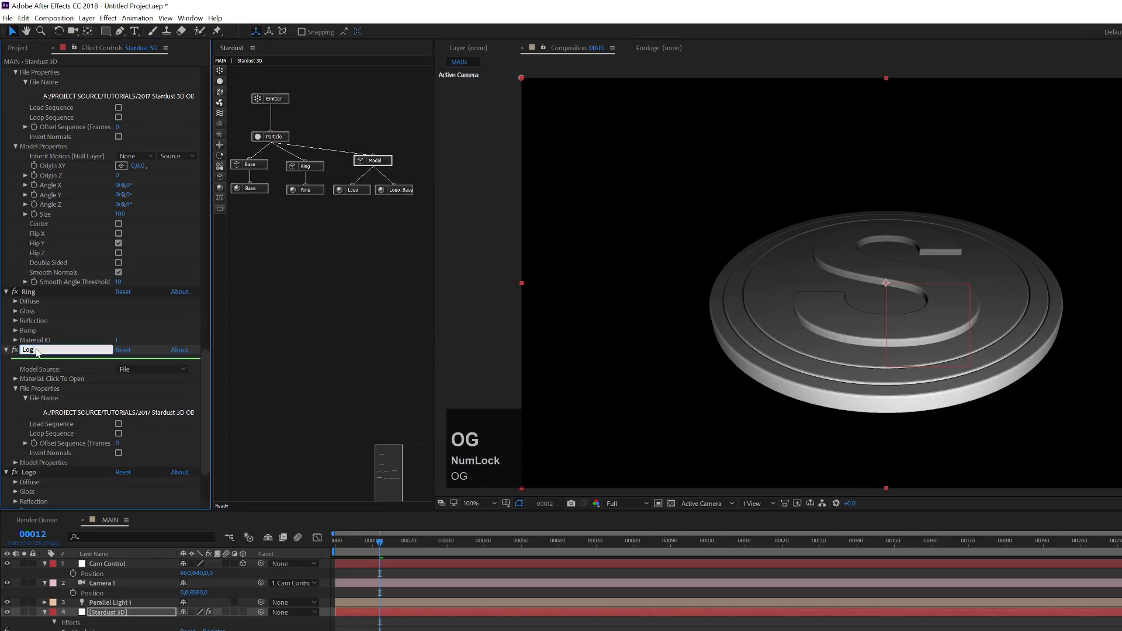
- Enable Smooth Normals in the Logo model's properties
{"action": "left_click", "coordinate": [15, 463]}
{"action": "scroll", "coordinate": [57, 469], "scroll_direction": "down", "scroll_amount": 3}
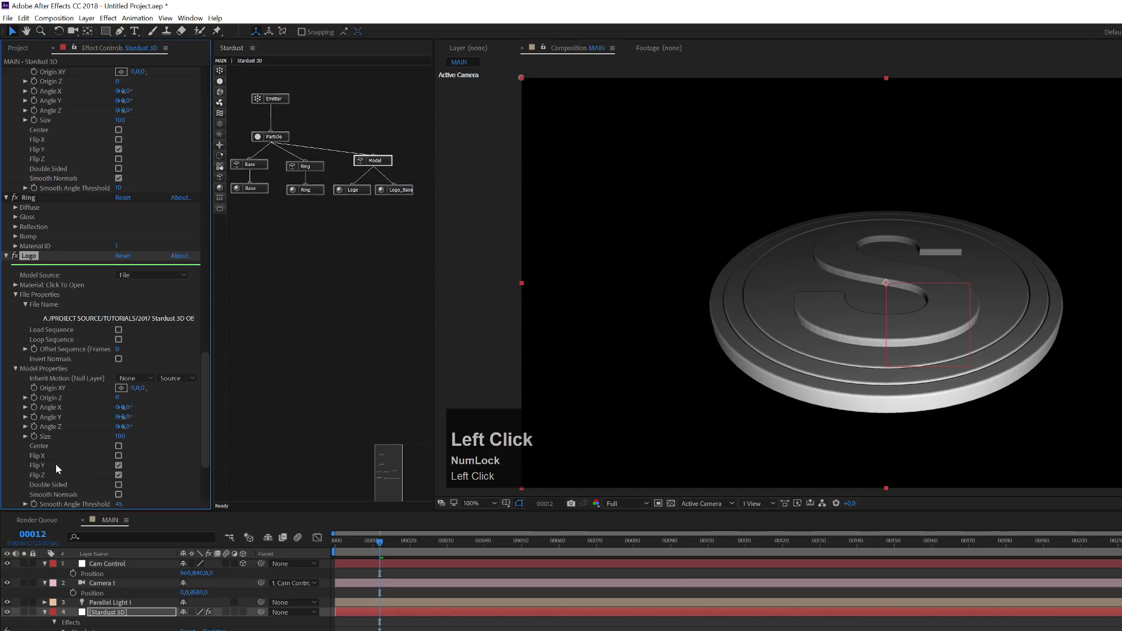
{"action": "left_click", "coordinate": [119, 494]}
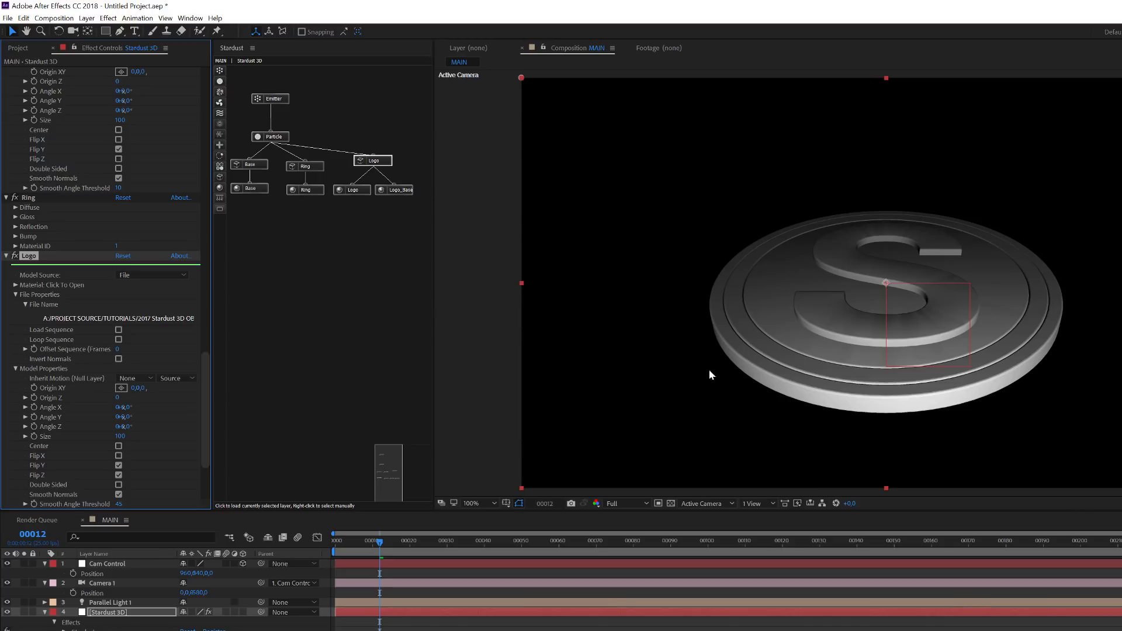
- Set the Logo model's Smooth Angle Threshold to 10 and hide the Cam Control layer in the composition
{"action": "left_click", "coordinate": [119, 505]}
{"action": "type", "text": "11"}
{"action": "key", "text": "BackSpace"}
{"action": "type", "text": "0"}
{"action": "key", "text": "Return"}
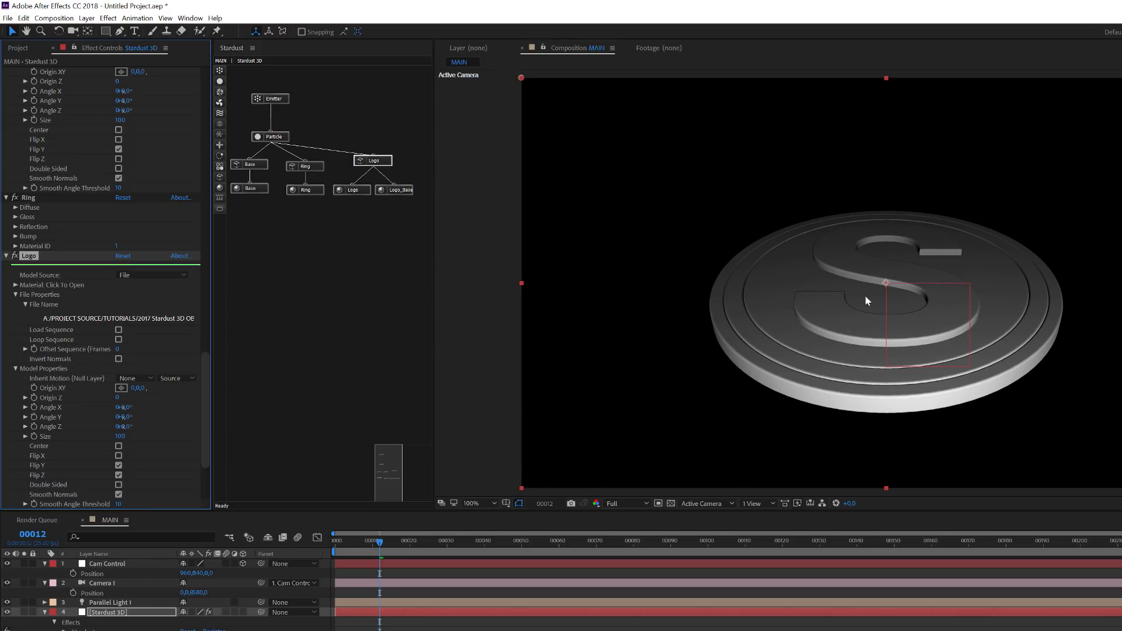
{"action": "left_click", "coordinate": [45, 612]}
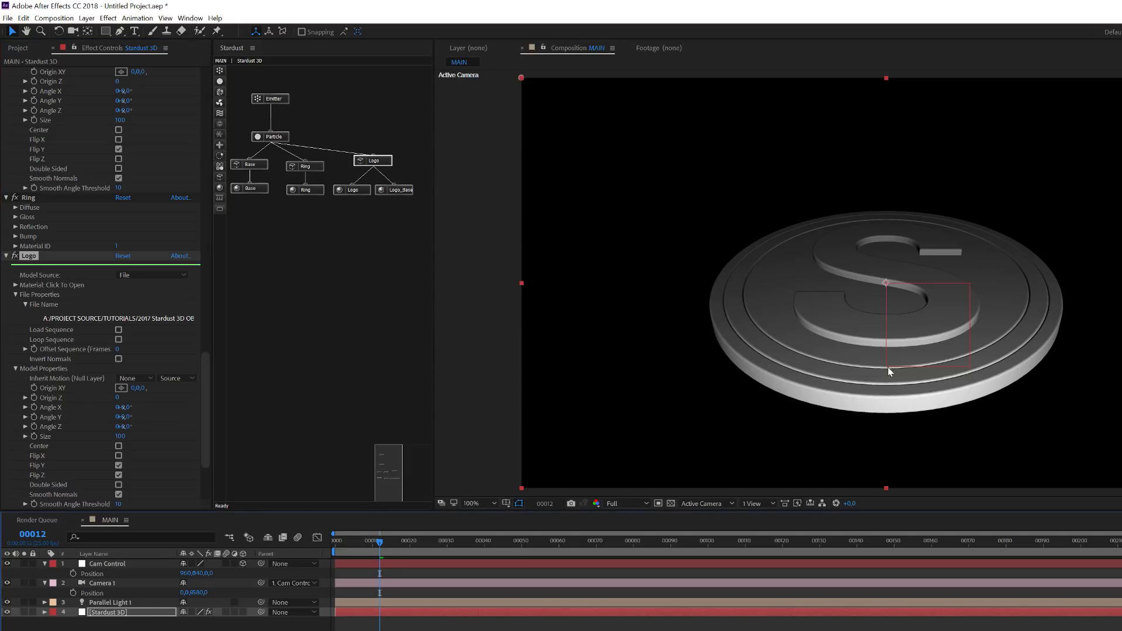
{"action": "left_click", "coordinate": [7, 564]}
{"action": "left_click", "coordinate": [296, 169]}
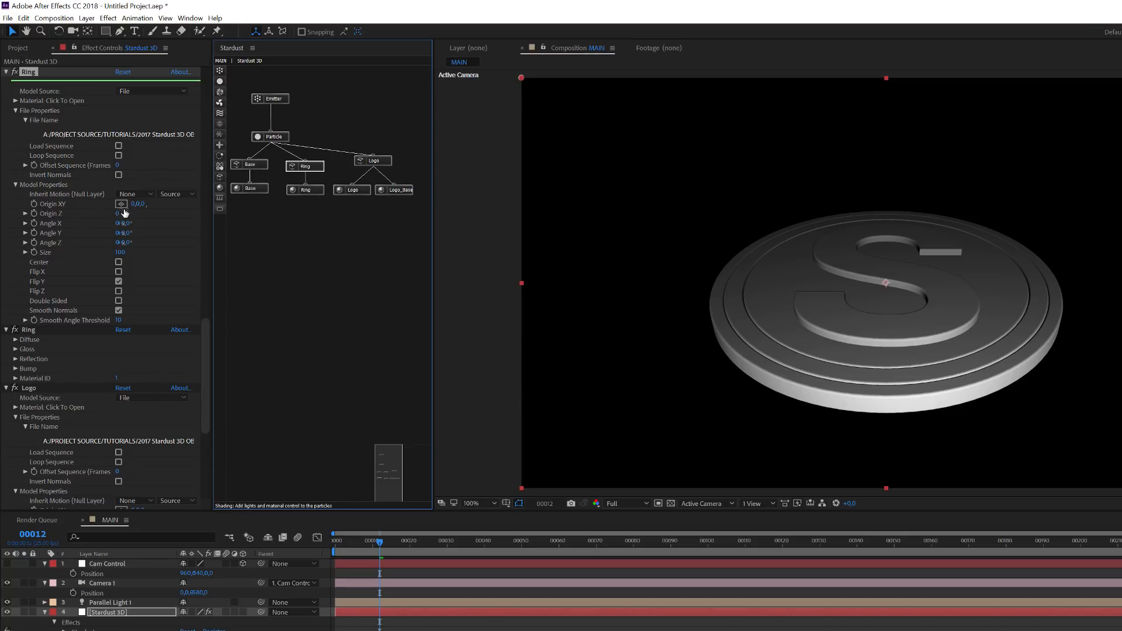
{"action": "left_click_drag", "start_coordinate": [136, 209], "coordinate": [186, 216]}
{"action": "key", "text": "ctrl+z"}
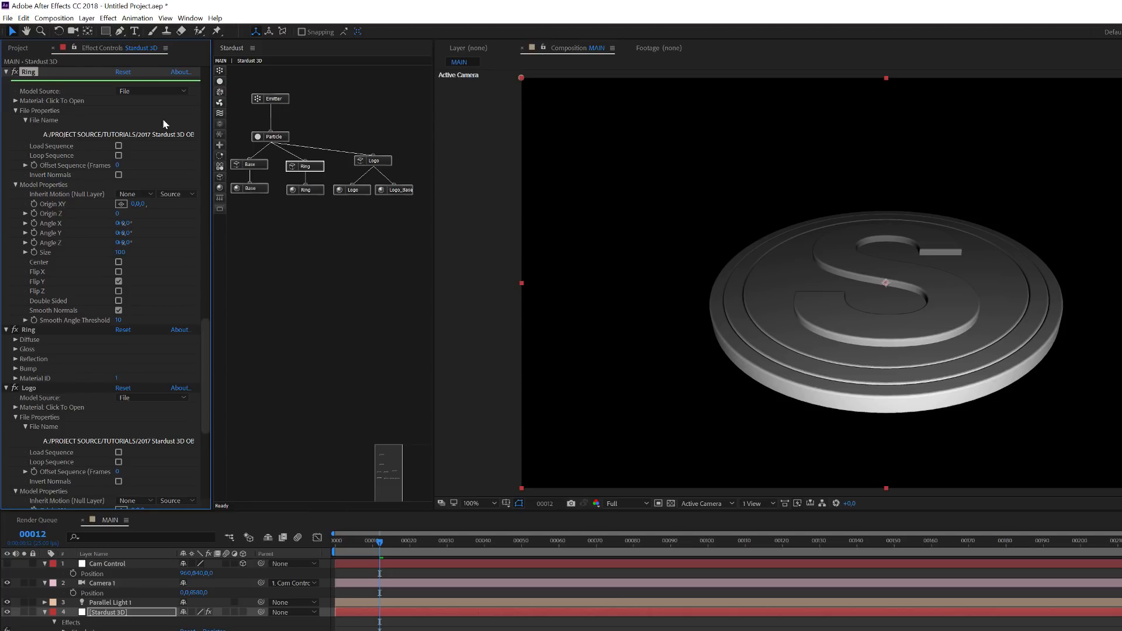
- Add a new null object above the Stardust 3D layer and make it a 3D layer
{"action": "left_click", "coordinate": [87, 18]}
{"action": "mouse_move", "coordinate": [101, 34]}
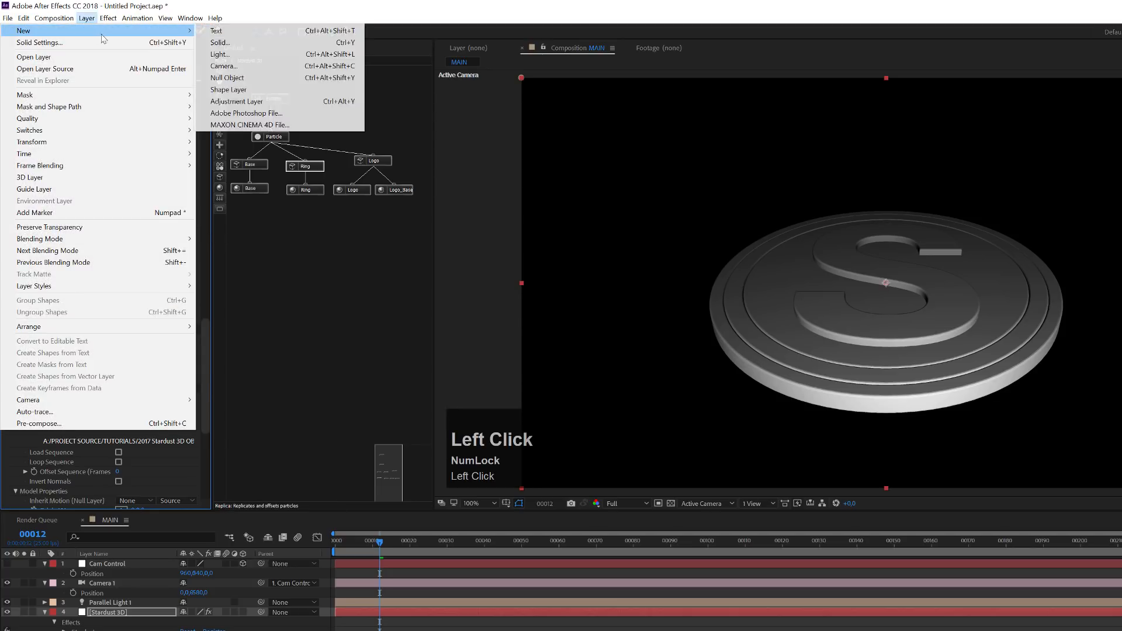
{"action": "left_click", "coordinate": [226, 77]}
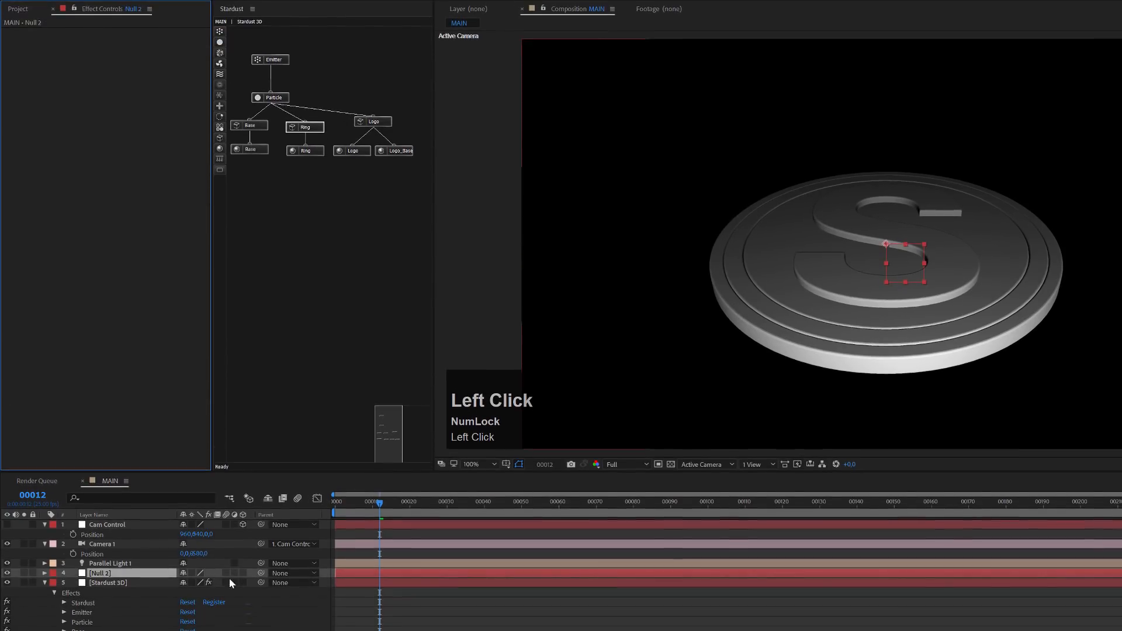
{"action": "left_click", "coordinate": [243, 573]}
- Rename the new 3D null layer as Ring
{"action": "left_click", "coordinate": [108, 582]}
{"action": "left_click", "coordinate": [108, 574]}
{"action": "key", "text": "Return"}
{"action": "type", "text": "Ring"}
{"action": "left_click", "coordinate": [139, 583]}
- Duplicate the Ring null and rename the copy as Logo
{"action": "left_click", "coordinate": [131, 575]}
{"action": "key", "text": "ctrl+d"}
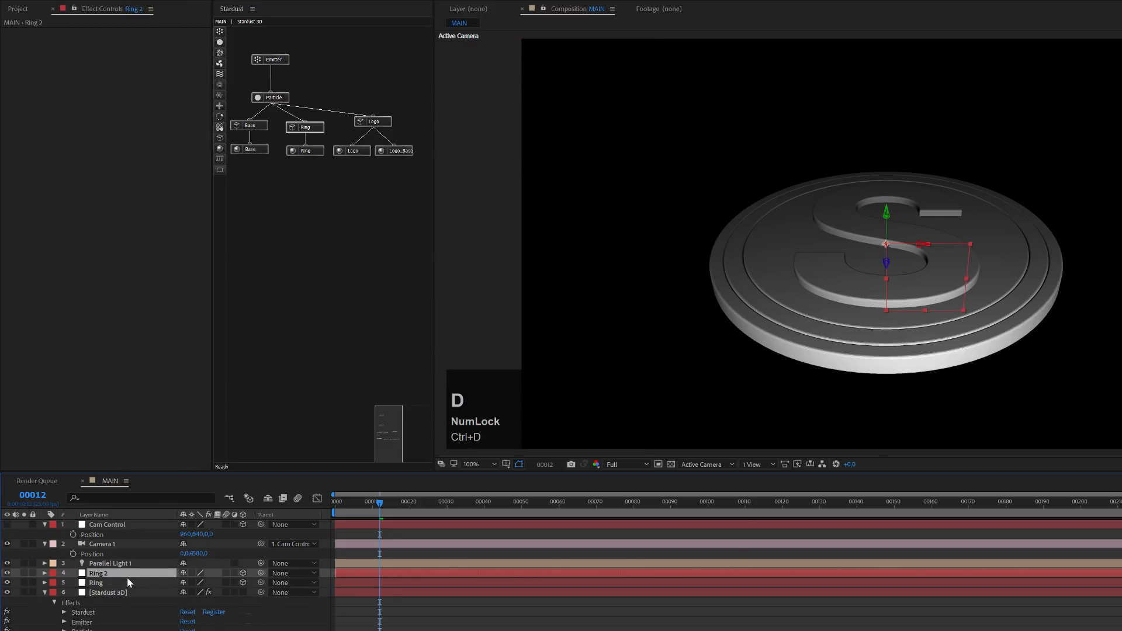
{"action": "left_click", "coordinate": [121, 575]}
{"action": "key", "text": "Return"}
{"action": "type", "text": "Logo"}
{"action": "left_click", "coordinate": [119, 584]}
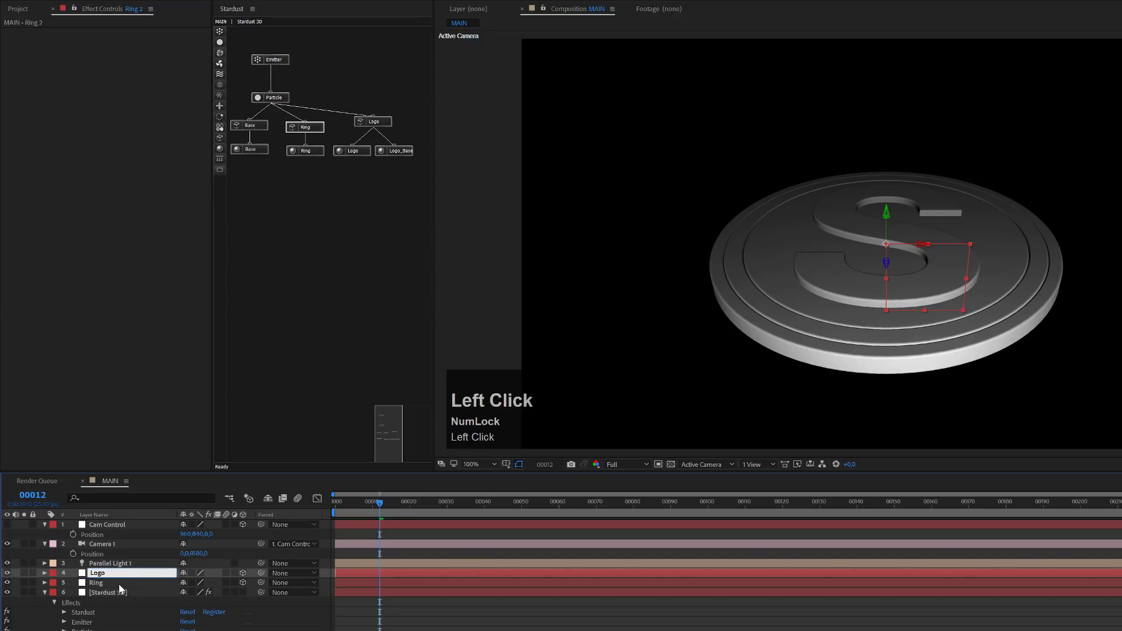
{"action": "left_click", "coordinate": [120, 573]}
- Make the Logo model in the Stardust 3D layer inherit its motion from the Logo null
{"action": "left_click", "coordinate": [111, 591]}
{"action": "left_click", "coordinate": [375, 122]}
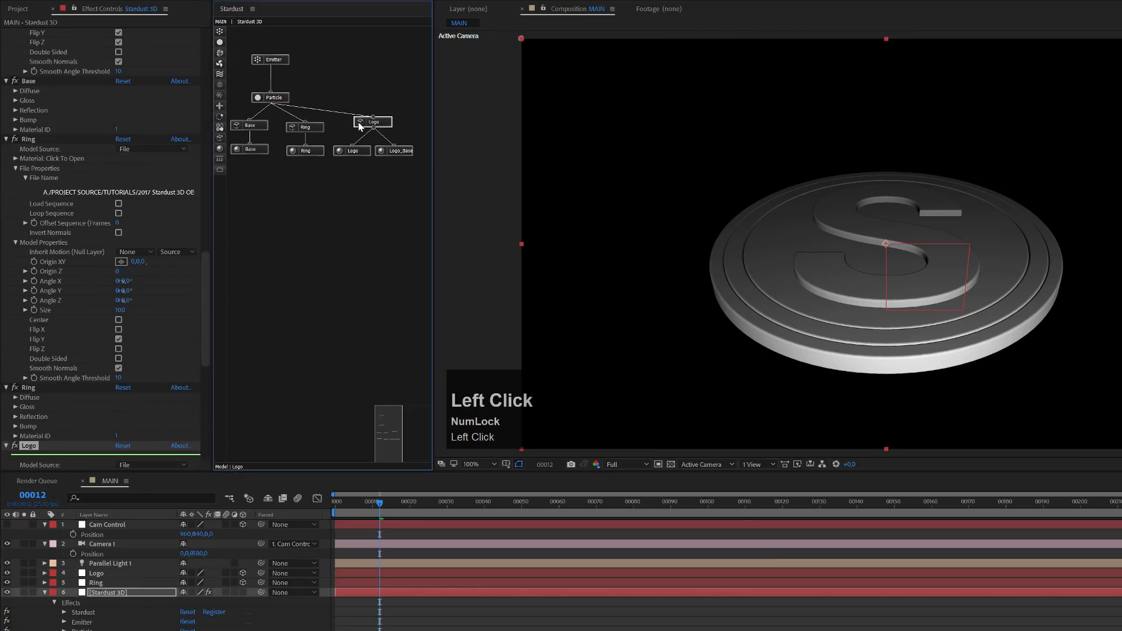
{"action": "scroll", "coordinate": [116, 336], "scroll_direction": "down", "scroll_amount": 4}
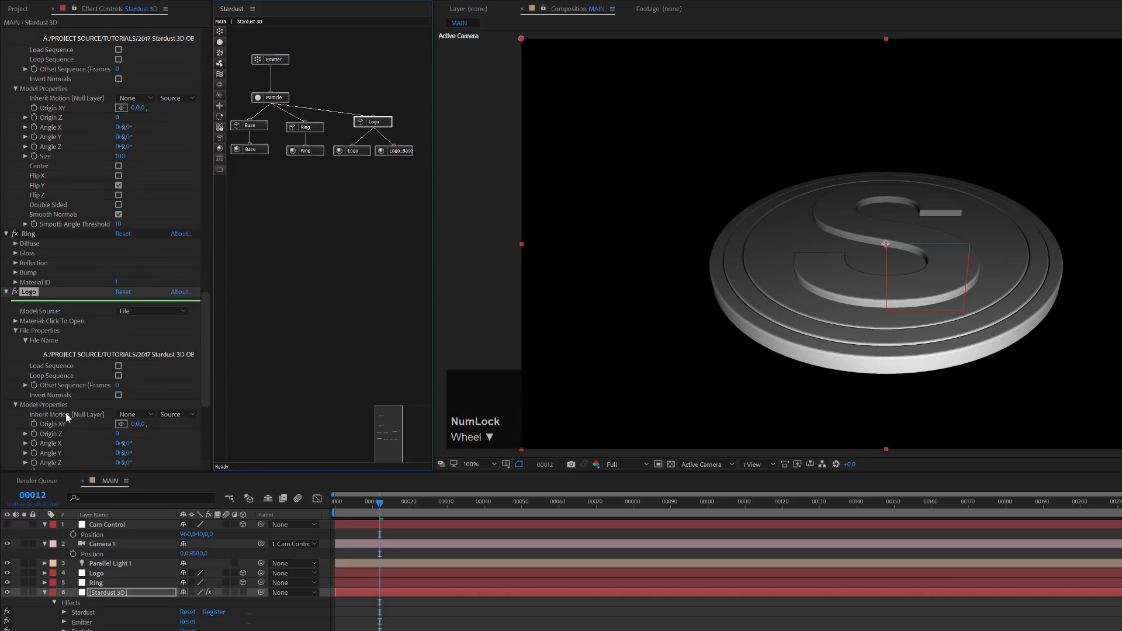
{"action": "left_click", "coordinate": [140, 418]}
{"action": "left_click", "coordinate": [151, 452]}
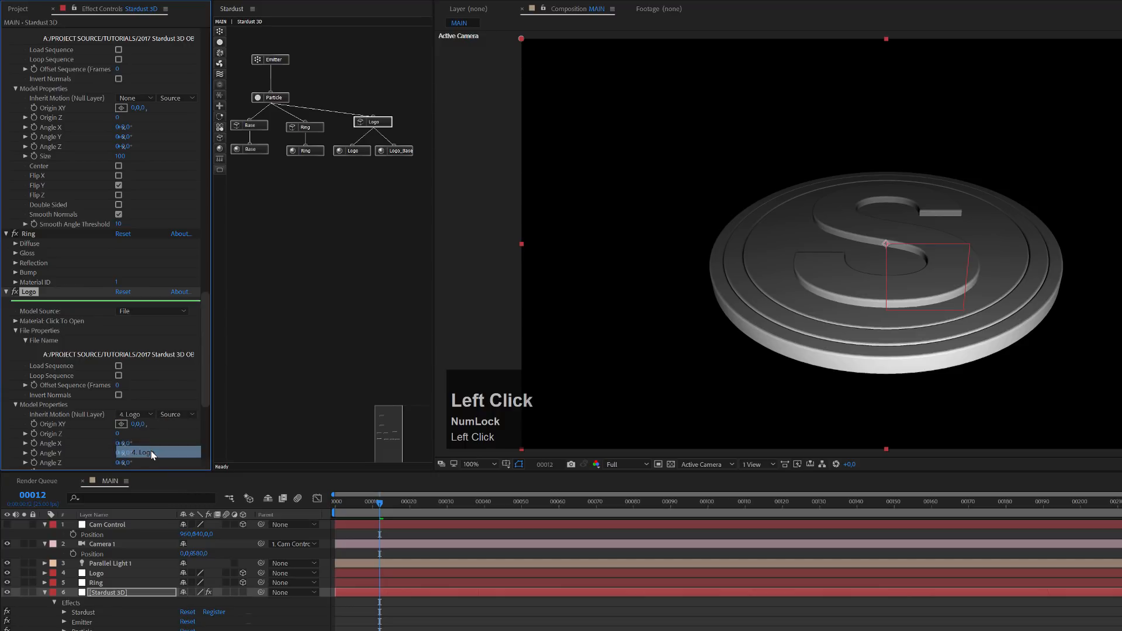
- Make the Ring model inherit its motion from the Ring null
{"action": "left_click", "coordinate": [304, 127]}
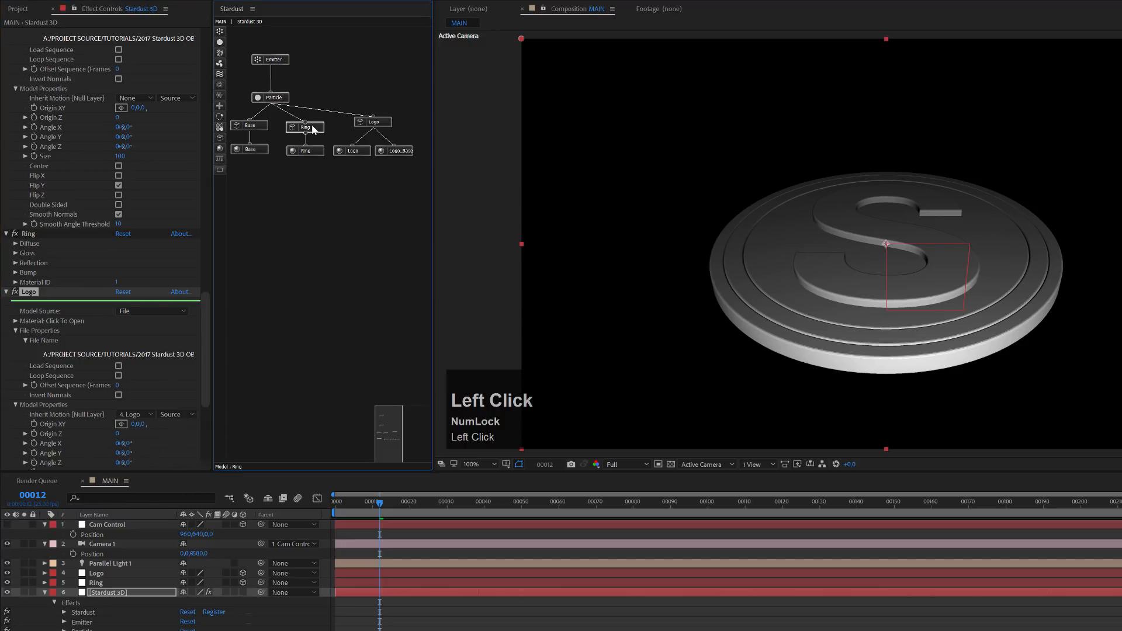
{"action": "left_click", "coordinate": [142, 155]}
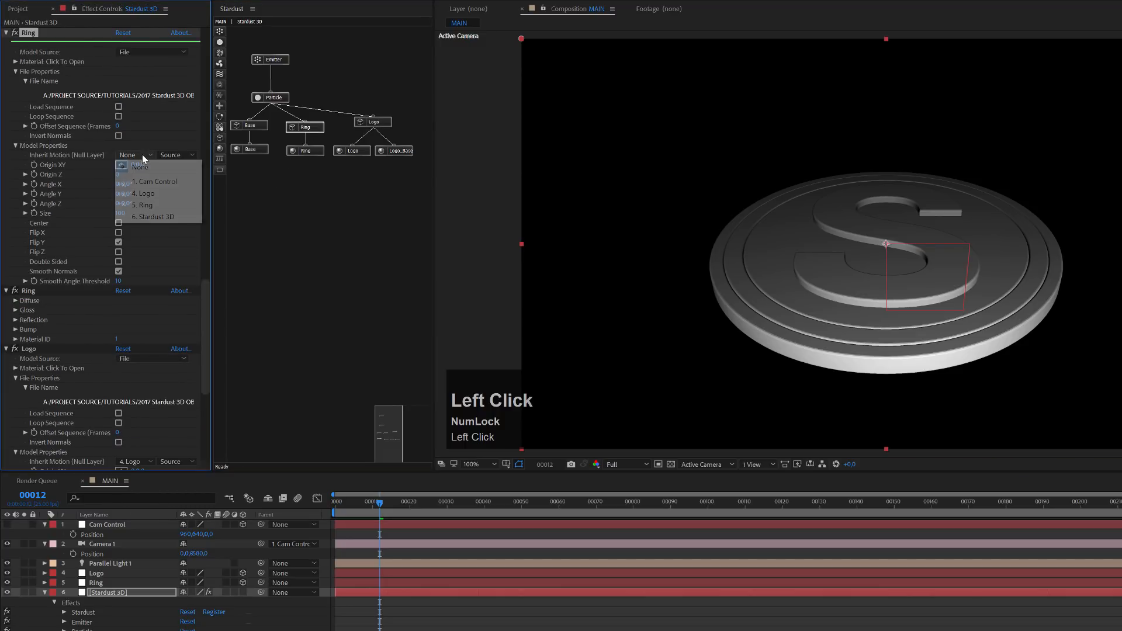
{"action": "left_click", "coordinate": [146, 205]}
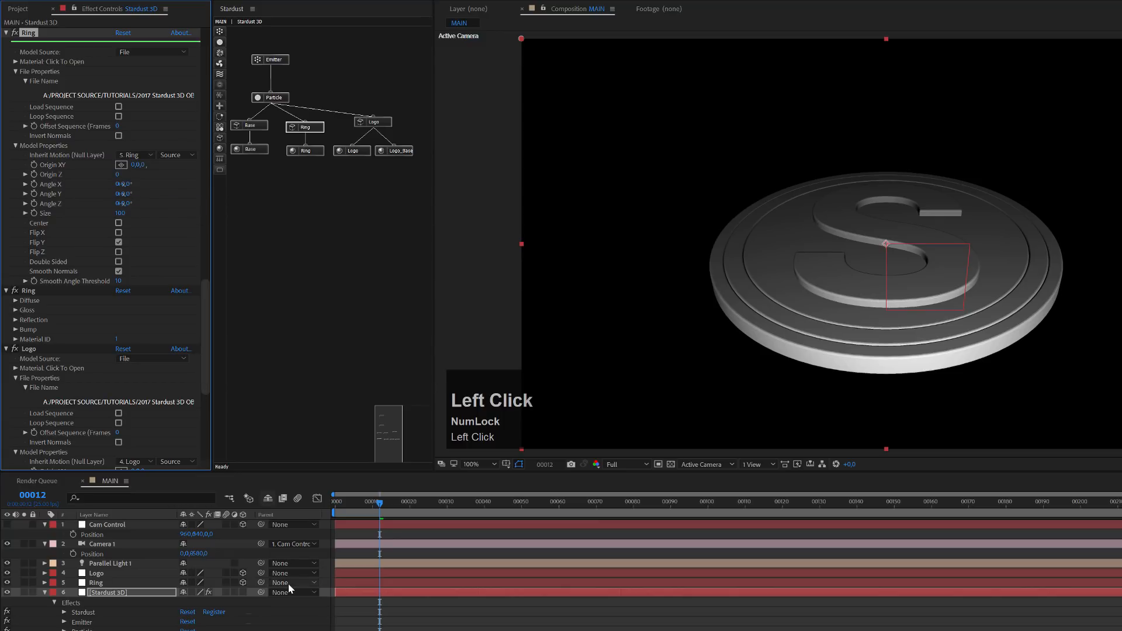
- At frame 20, set the Logo null's Y position to 0 and start keyframing its Position
{"action": "left_click", "coordinate": [104, 577]}
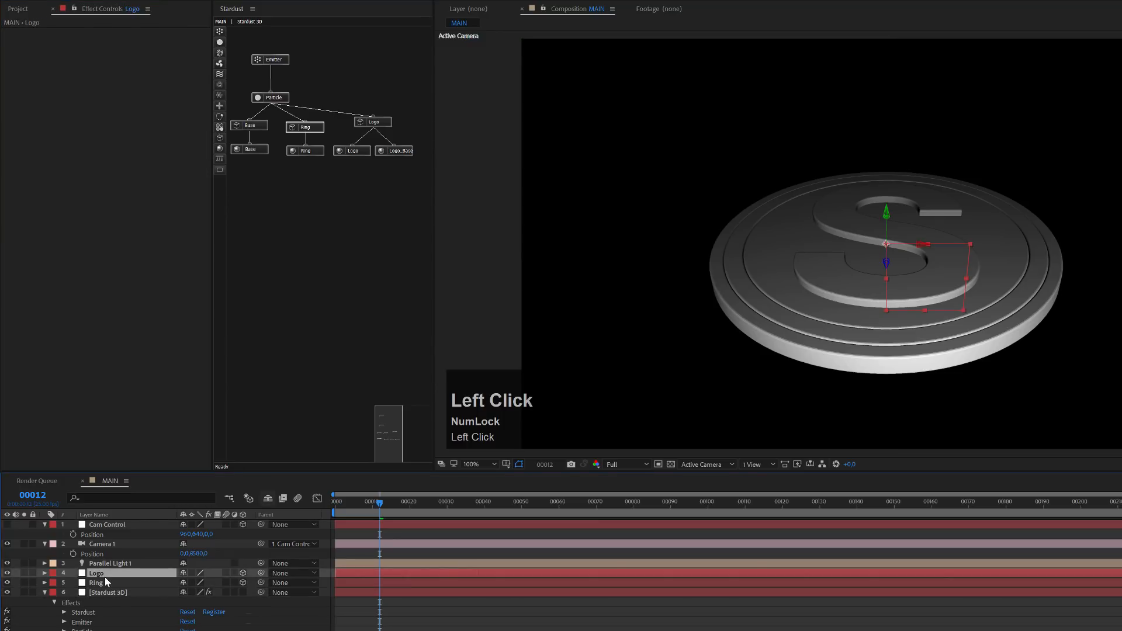
{"action": "key", "text": "p"}
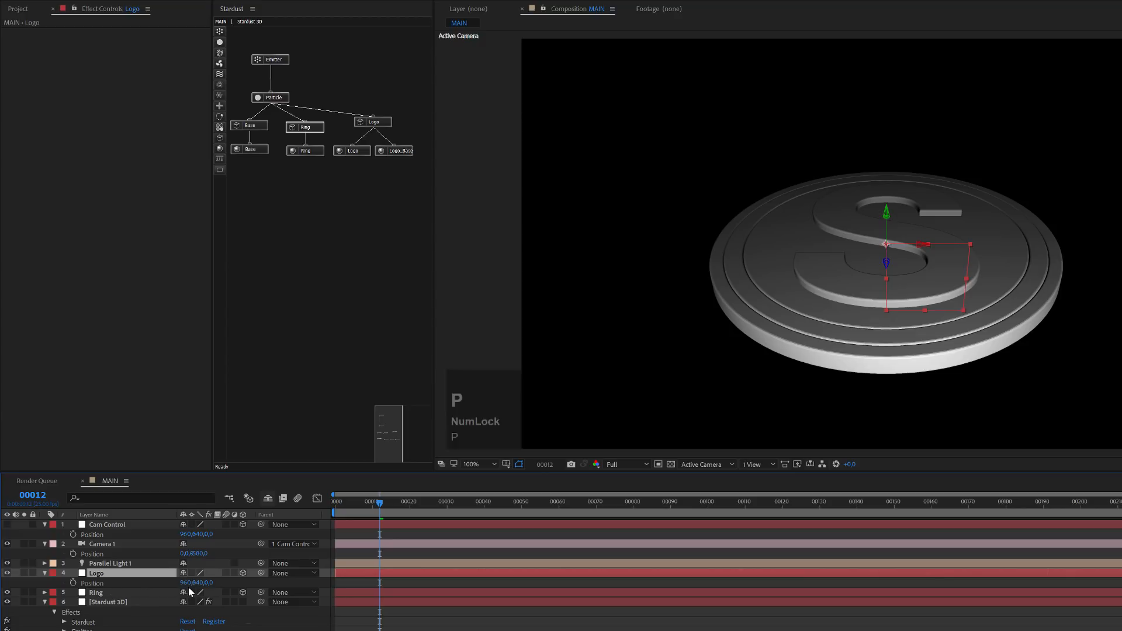
{"action": "left_click", "coordinate": [410, 507]}
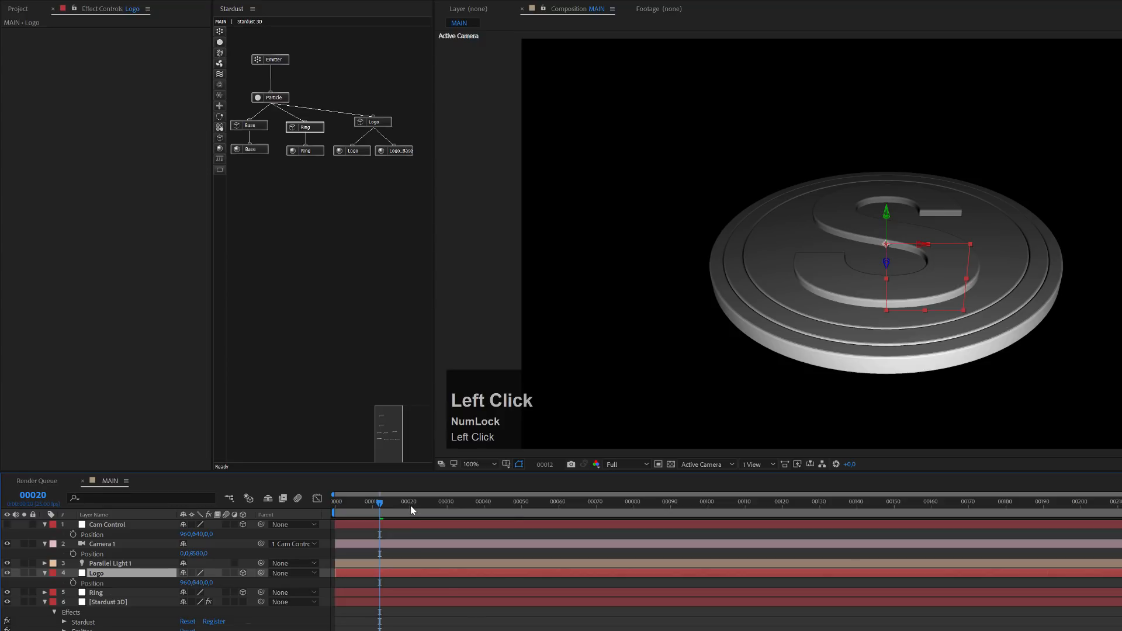
{"action": "mouse_move", "coordinate": [198, 583]}
{"action": "left_mouse_down"}
{"action": "mouse_move", "coordinate": [70, 583]}
{"action": "mouse_move", "coordinate": [196, 587]}
{"action": "left_mouse_up"}
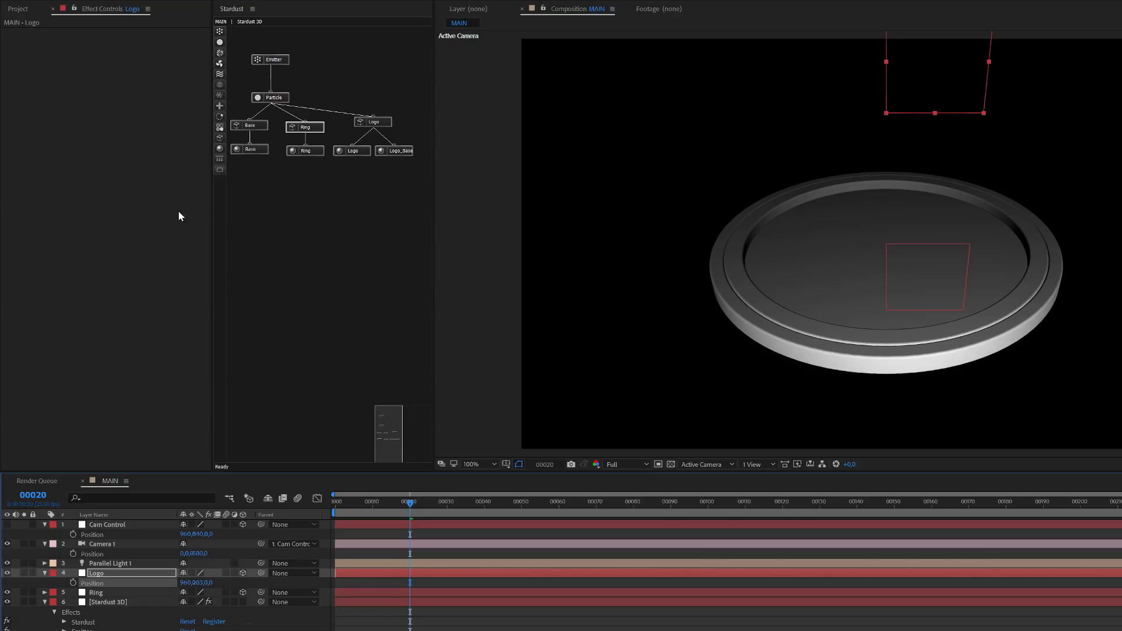
{"action": "left_click", "coordinate": [198, 583]}
{"action": "type", "text": "0"}
{"action": "key", "text": "Return"}
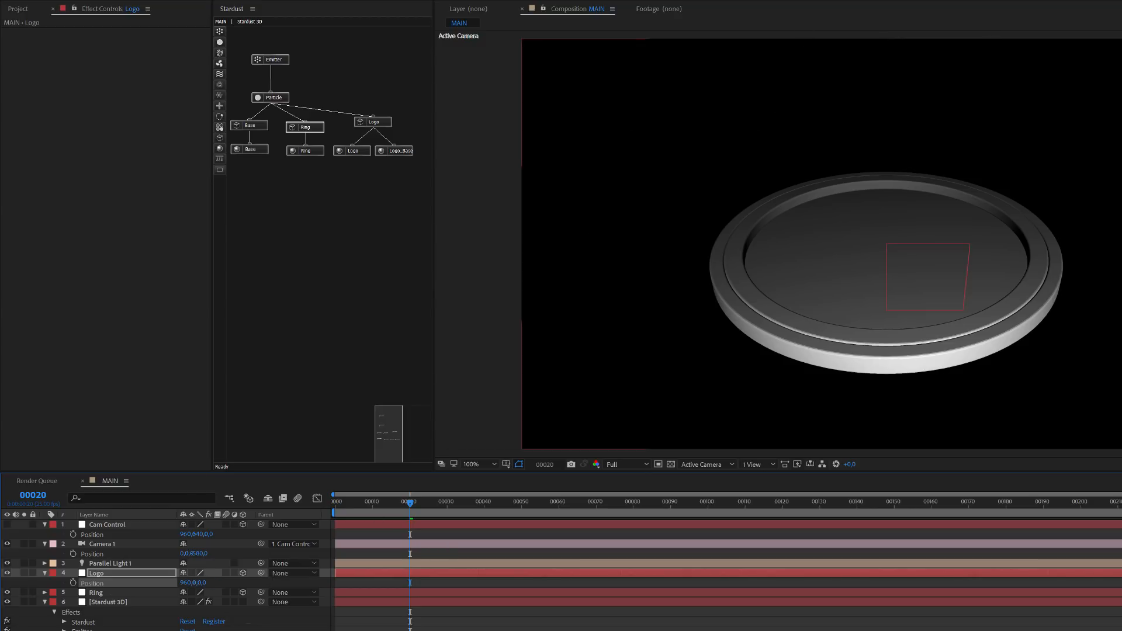
{"action": "left_click", "coordinate": [73, 583]}
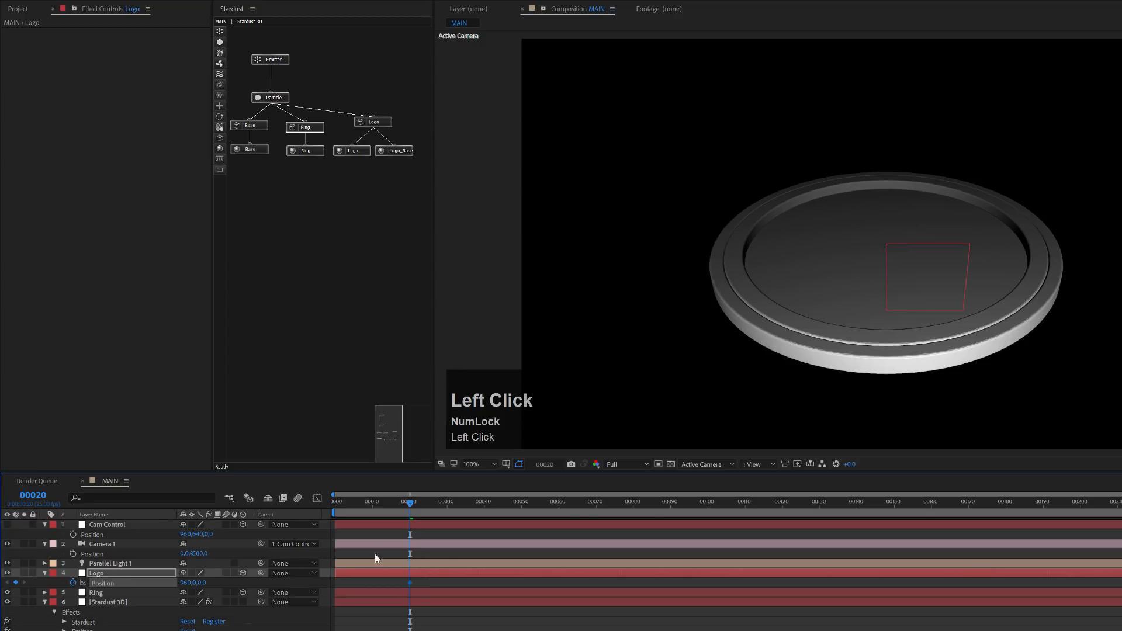
- At frame 95, keyframe the Logo null's Y position at 540
{"action": "left_click", "coordinate": [688, 504]}
{"action": "left_click", "coordinate": [202, 583]}
{"action": "type", "text": "540"}
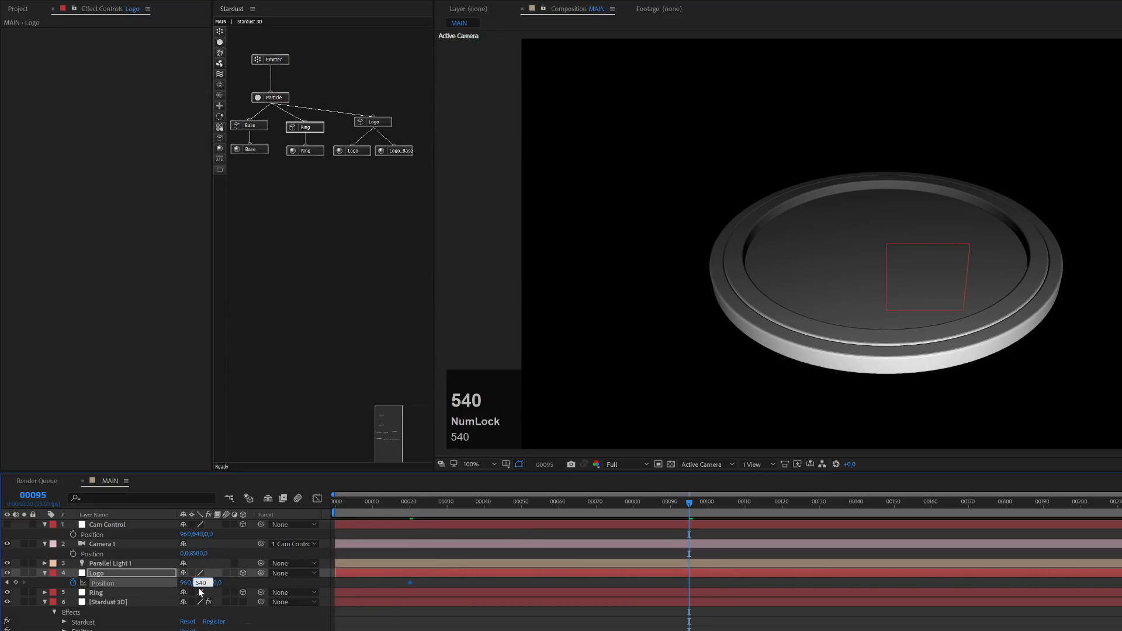
{"action": "key", "text": "Return"}
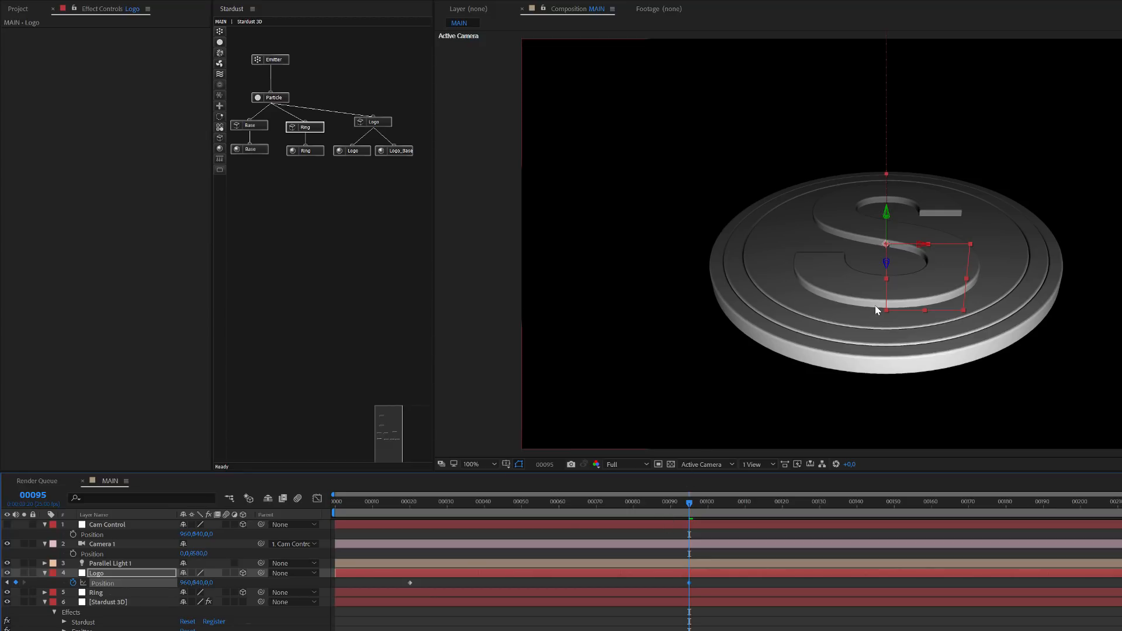
- Move Camera 1 back along Z for a wider view and scrub the timeline to preview the logo's drop
{"action": "left_click", "coordinate": [115, 543]}
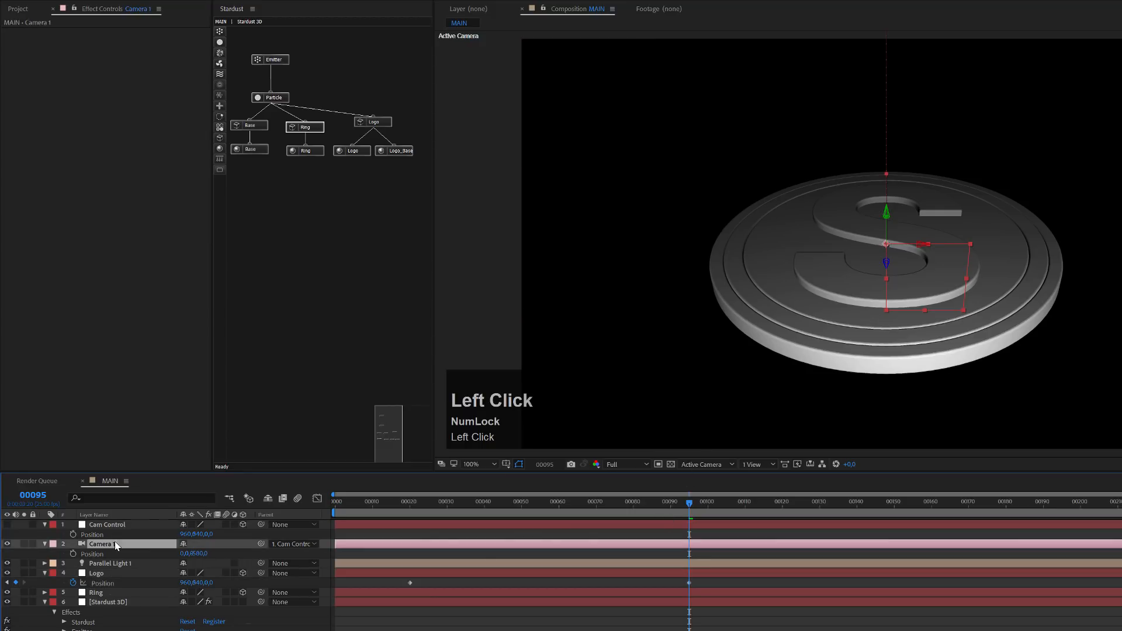
{"action": "left_click_drag", "start_coordinate": [192, 554], "coordinate": [4, 558]}
{"action": "left_click_drag", "start_coordinate": [524, 503], "coordinate": [592, 537]}
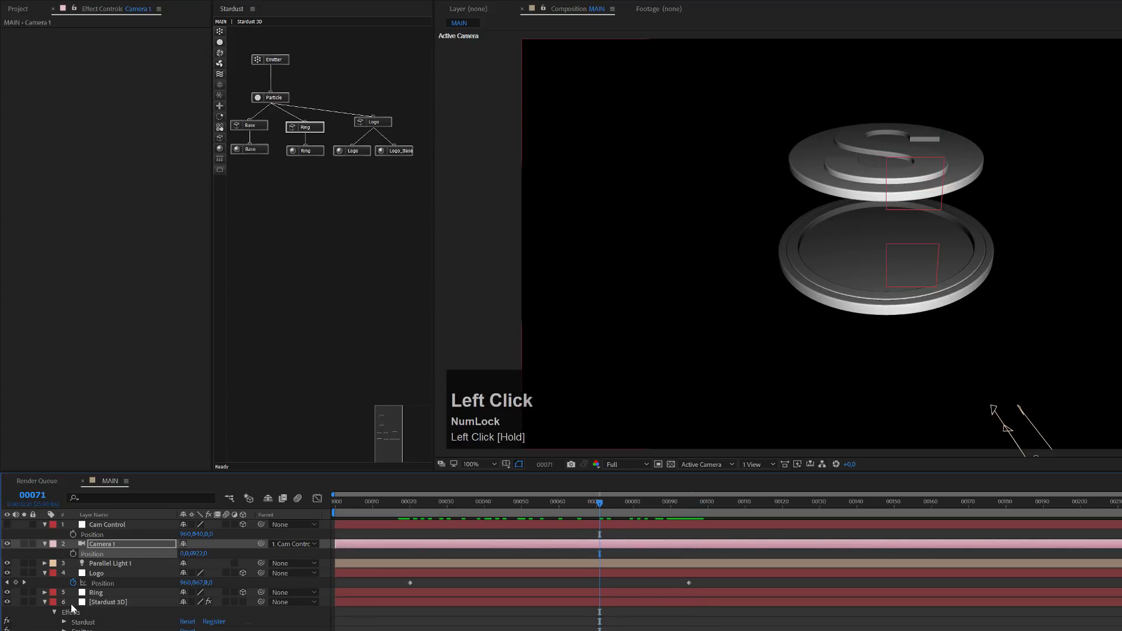
- Show the Logo null's rotation alongside its position and start X, Y and Z Rotation keyframes at frame 95
{"action": "left_click", "coordinate": [83, 574]}
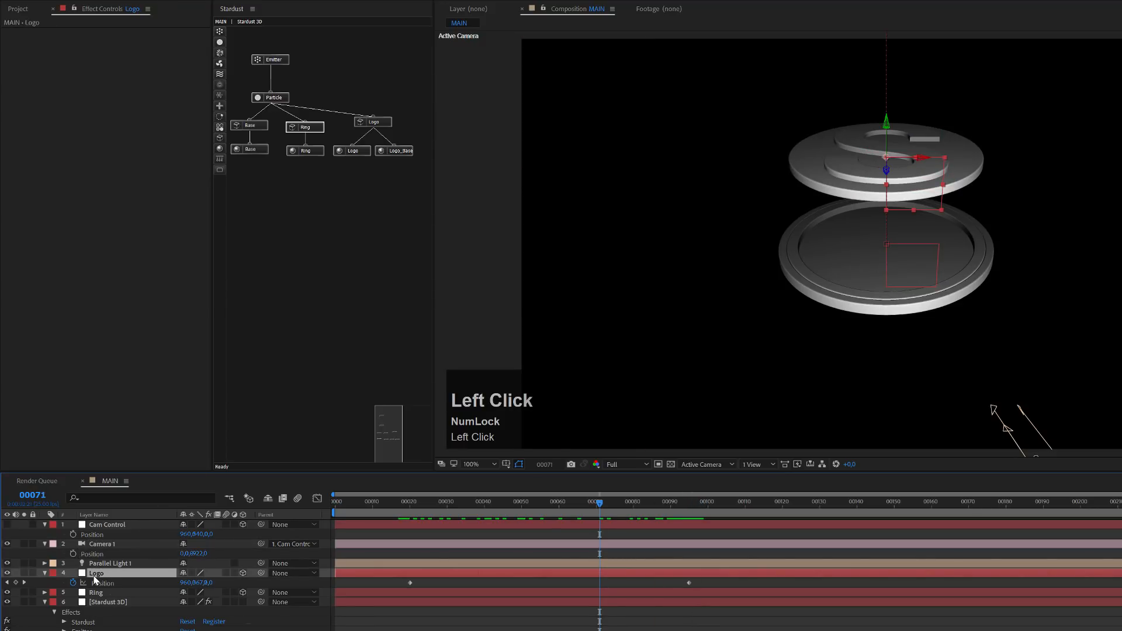
{"action": "key", "text": "r"}
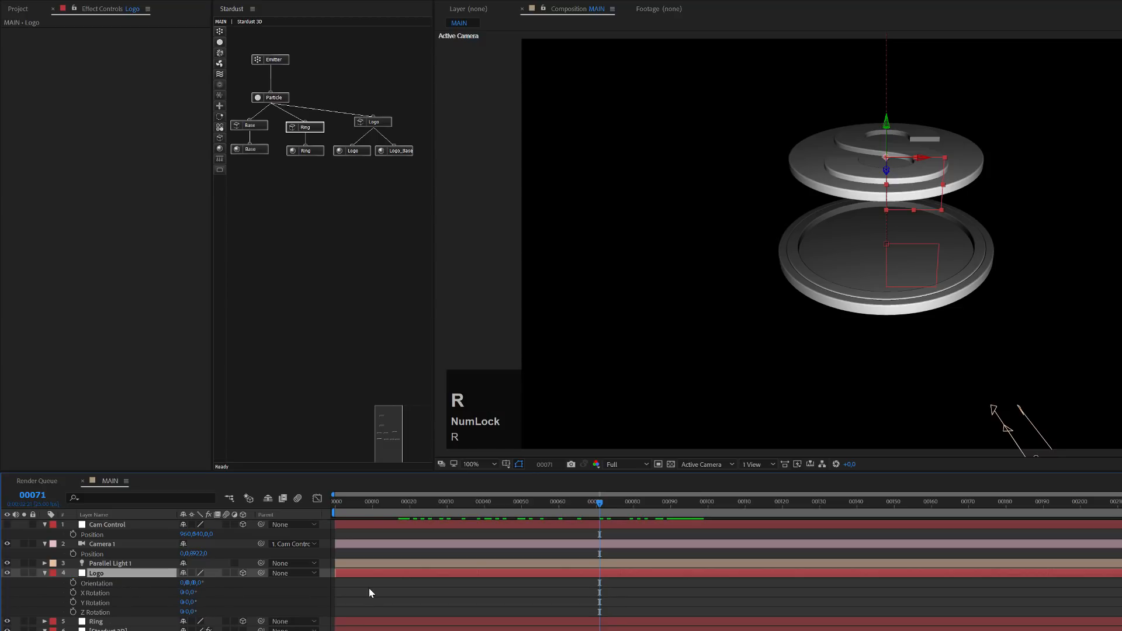
{"action": "key", "text": "shift+p"}
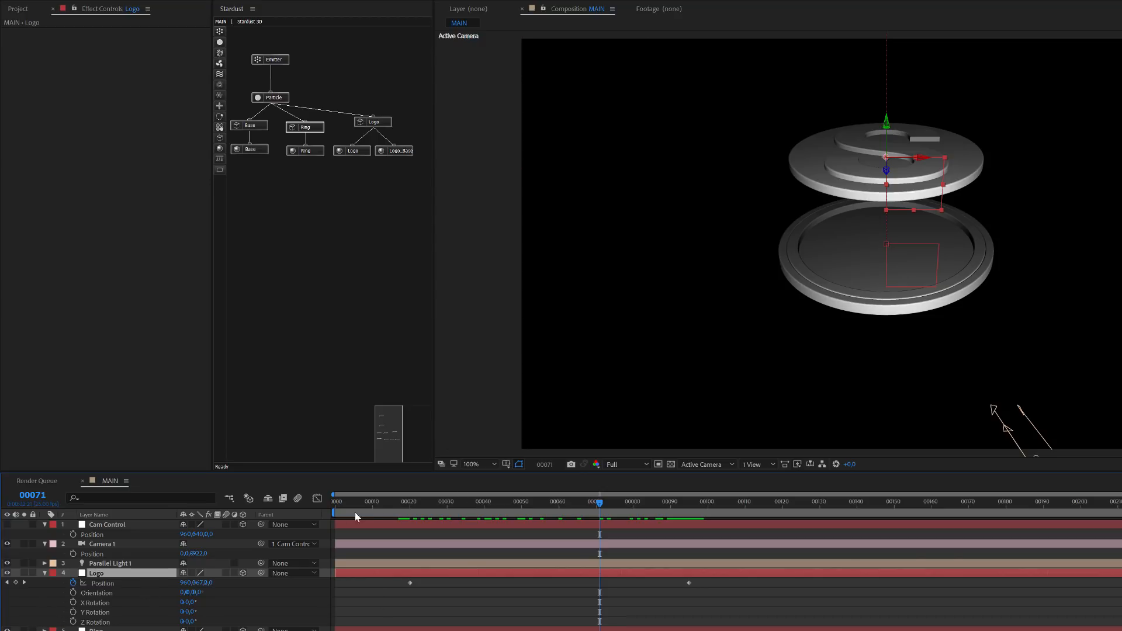
{"action": "left_click", "coordinate": [401, 504]}
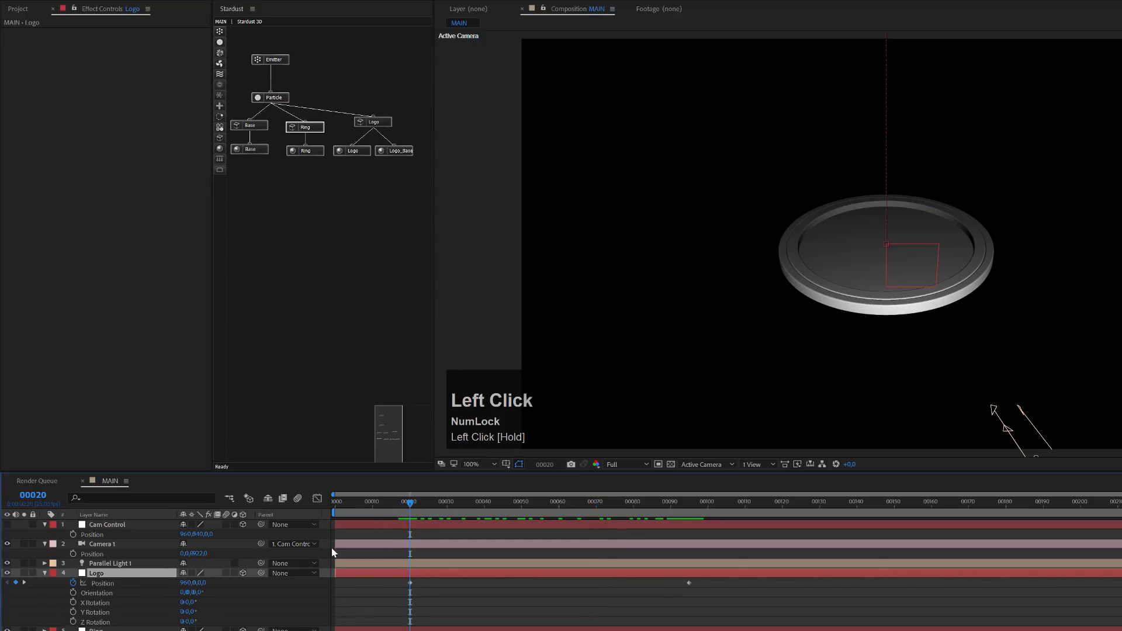
{"action": "left_click", "coordinate": [688, 504]}
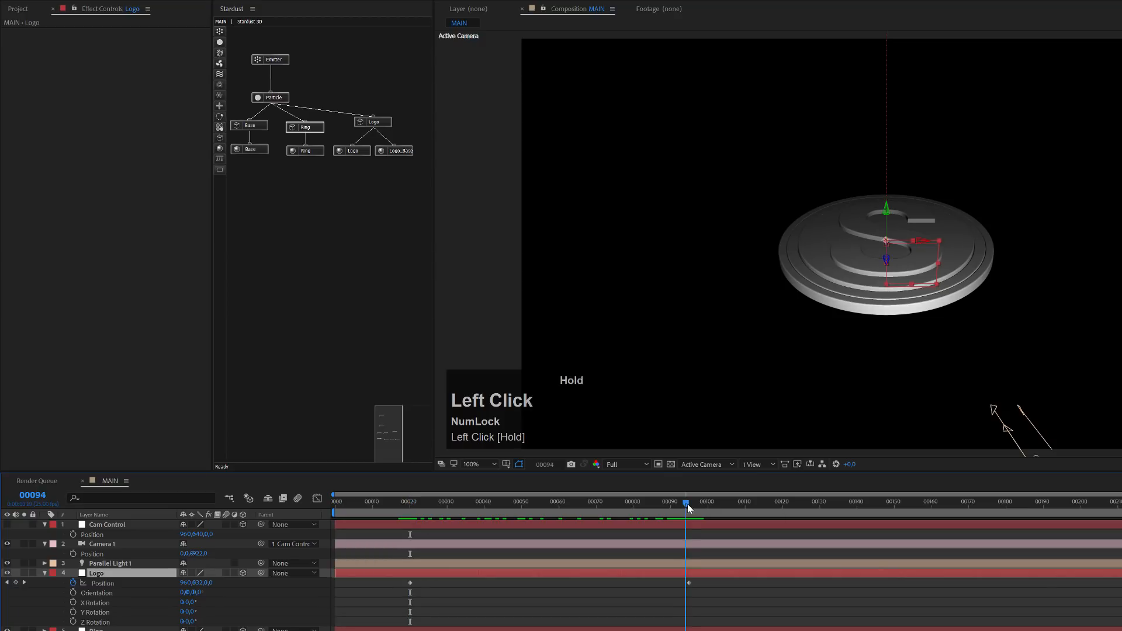
{"action": "left_click", "coordinate": [73, 607]}
{"action": "key", "text": "ctrl+z"}
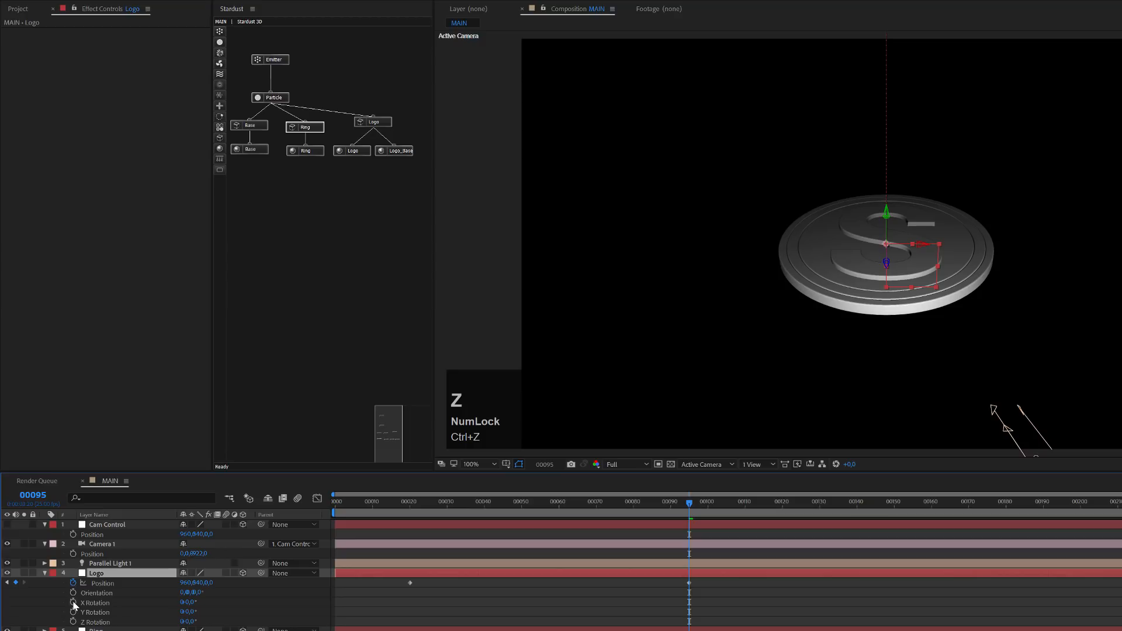
{"action": "left_click", "coordinate": [73, 602]}
{"action": "left_click", "coordinate": [74, 612]}
{"action": "left_click", "coordinate": [73, 622]}
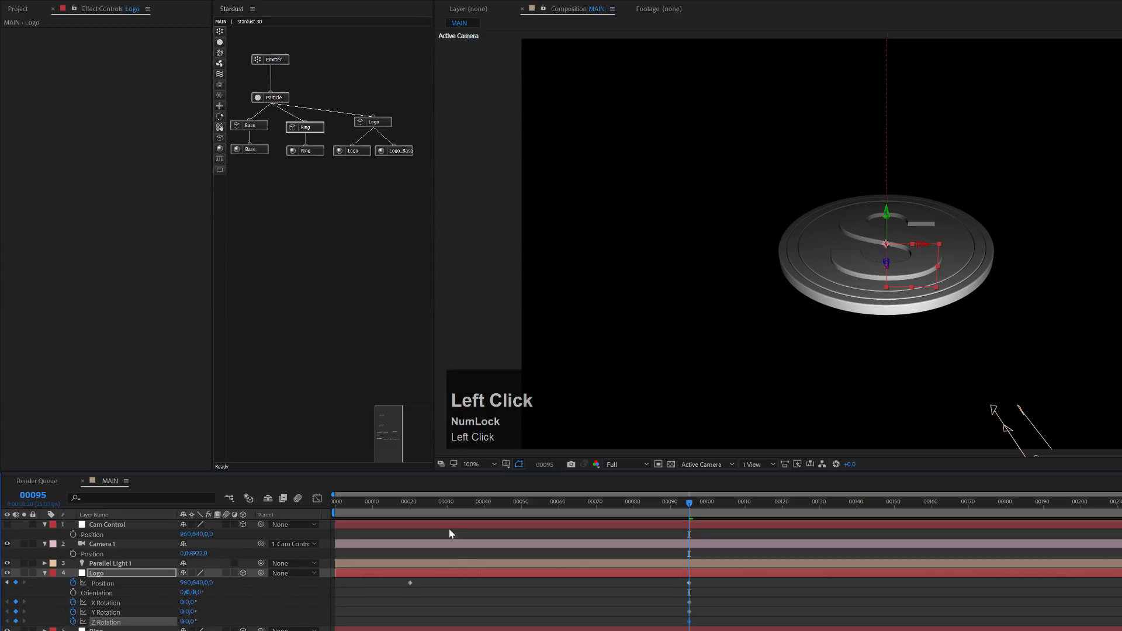
- At frame 20, keyframe the Logo null's X Rotation at -209° and Z Rotation at -305°, and preview the spin
{"action": "left_click", "coordinate": [413, 501]}
{"action": "left_click", "coordinate": [410, 583]}
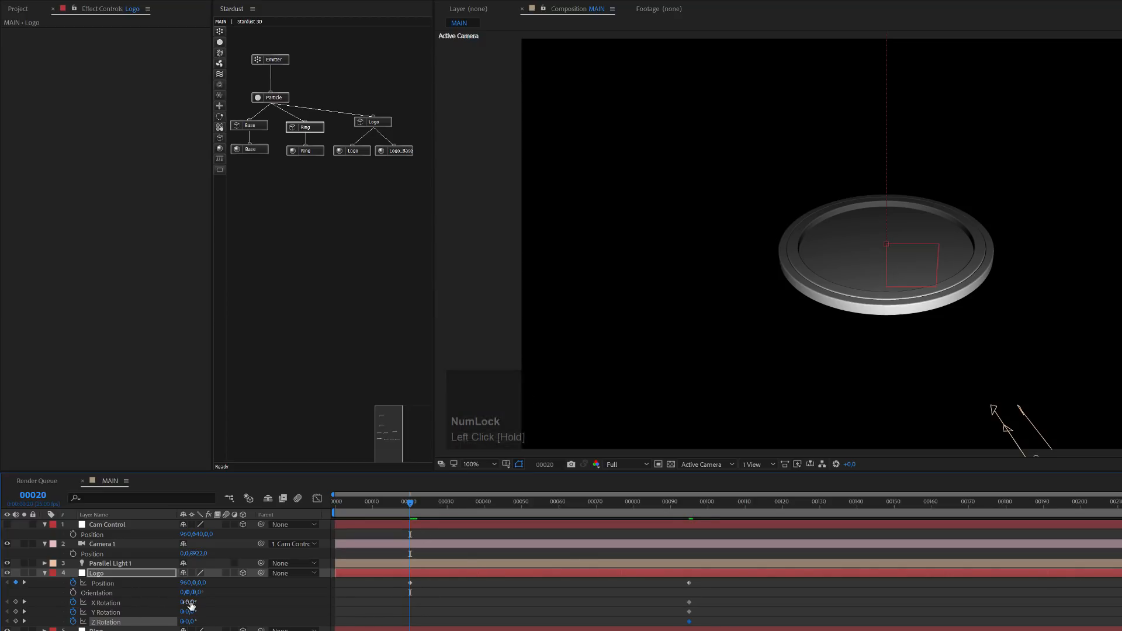
{"action": "left_click_drag", "start_coordinate": [186, 603], "coordinate": [164, 605]}
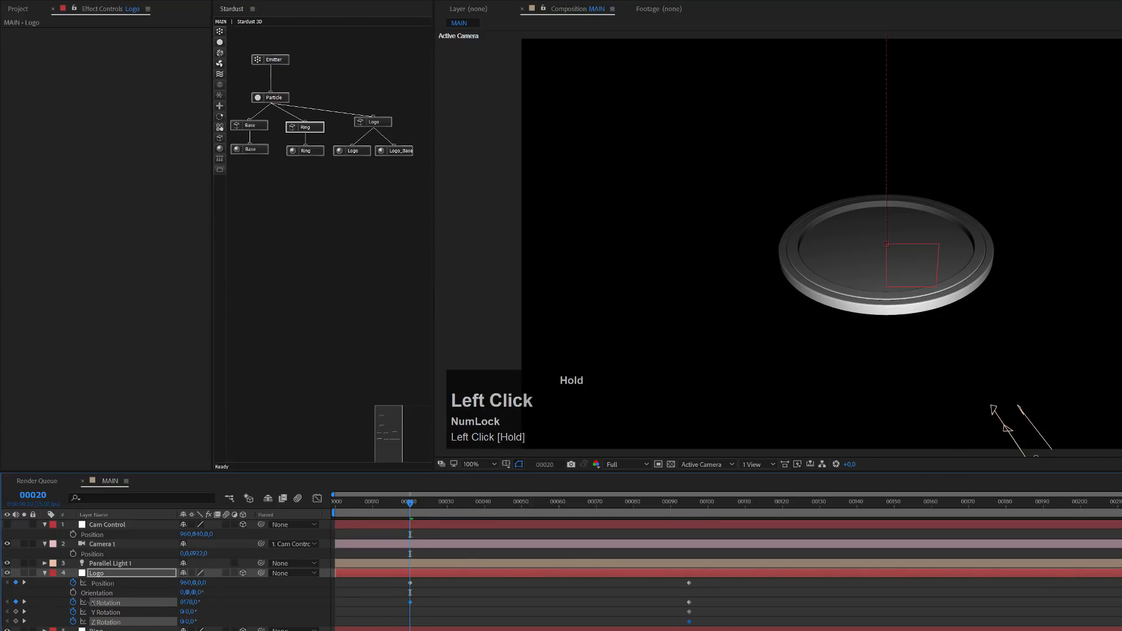
{"action": "left_click_drag", "start_coordinate": [73, 603], "coordinate": [73, 604]}
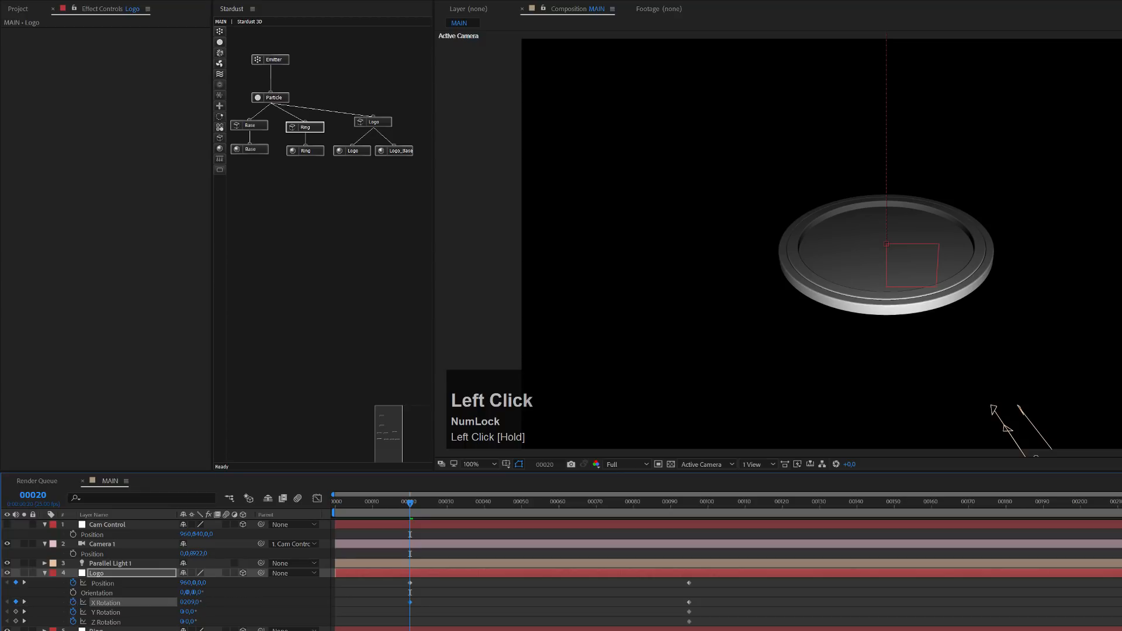
{"action": "left_click_drag", "start_coordinate": [188, 623], "coordinate": [133, 624]}
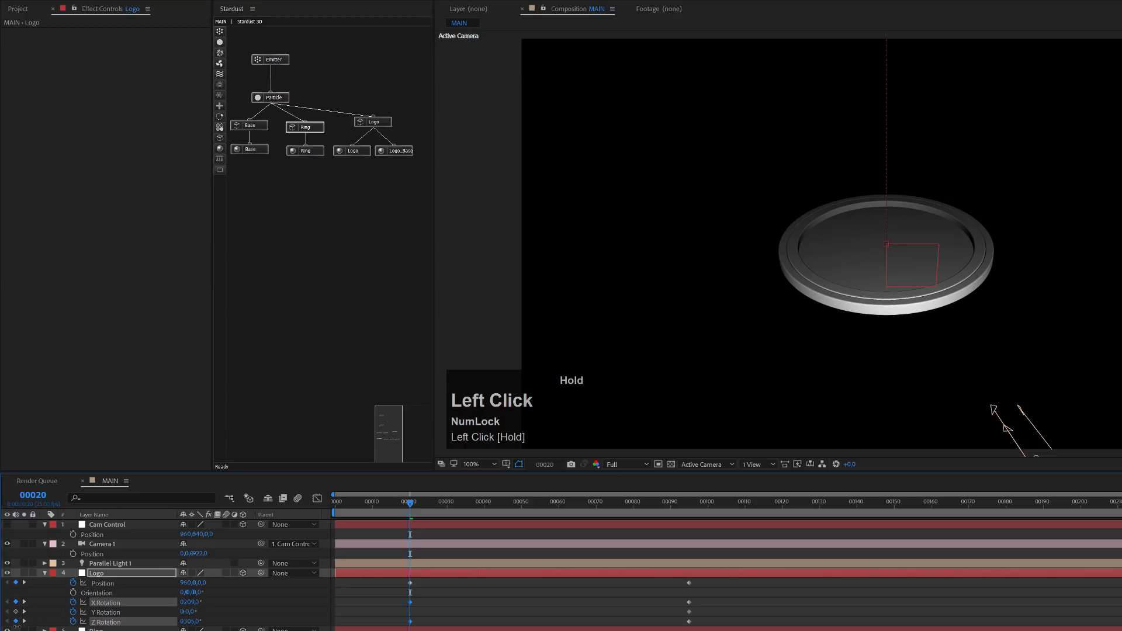
{"action": "left_click_drag", "start_coordinate": [18, 627], "coordinate": [18, 627]}
{"action": "left_click_drag", "start_coordinate": [411, 503], "coordinate": [726, 528]}
{"action": "left_click_drag", "start_coordinate": [628, 531], "coordinate": [586, 531]}
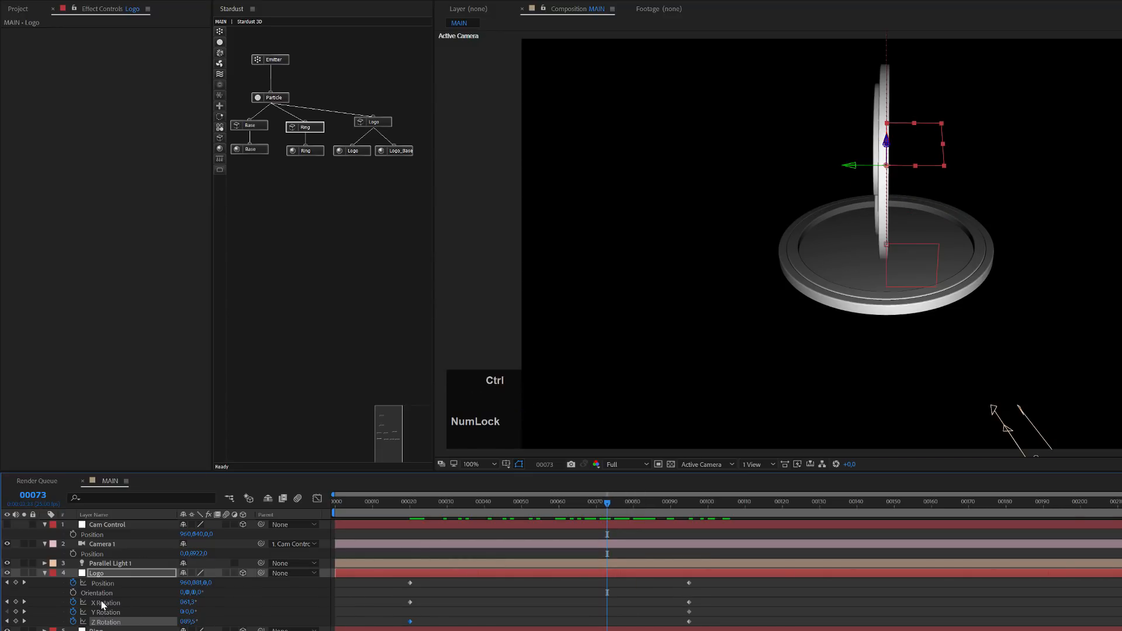
- Ease in the Logo's X and Z Rotation keyframes at frame 95 in the Graph Editor, lengthen their influence, and preview the motion
{"action": "left_click", "coordinate": [103, 604], "text": "ctrl"}
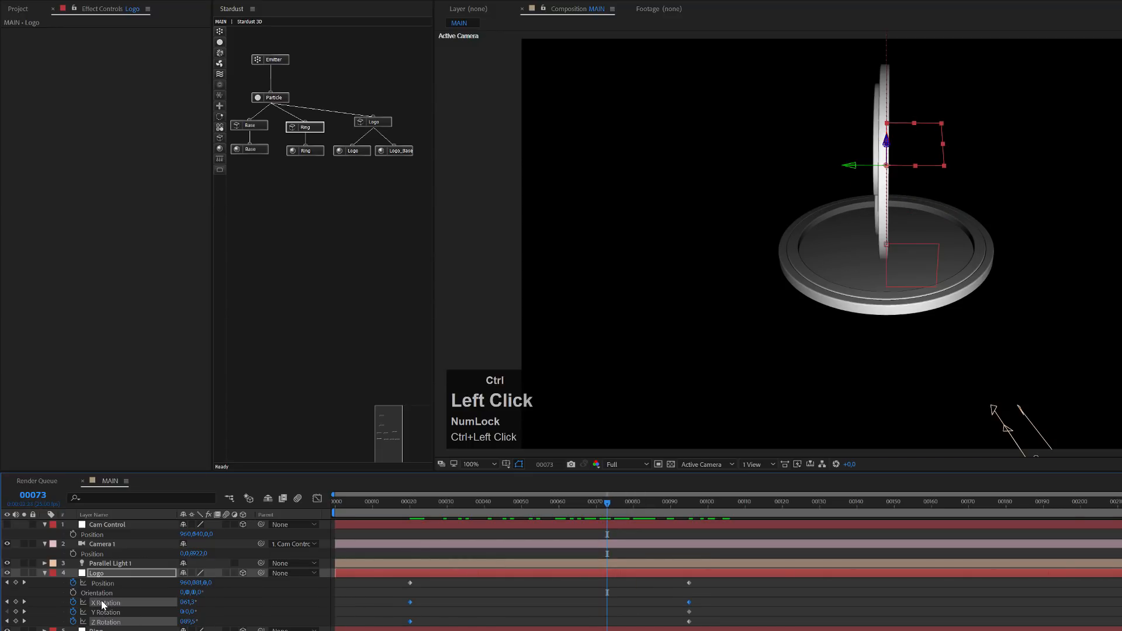
{"action": "left_click", "coordinate": [317, 499]}
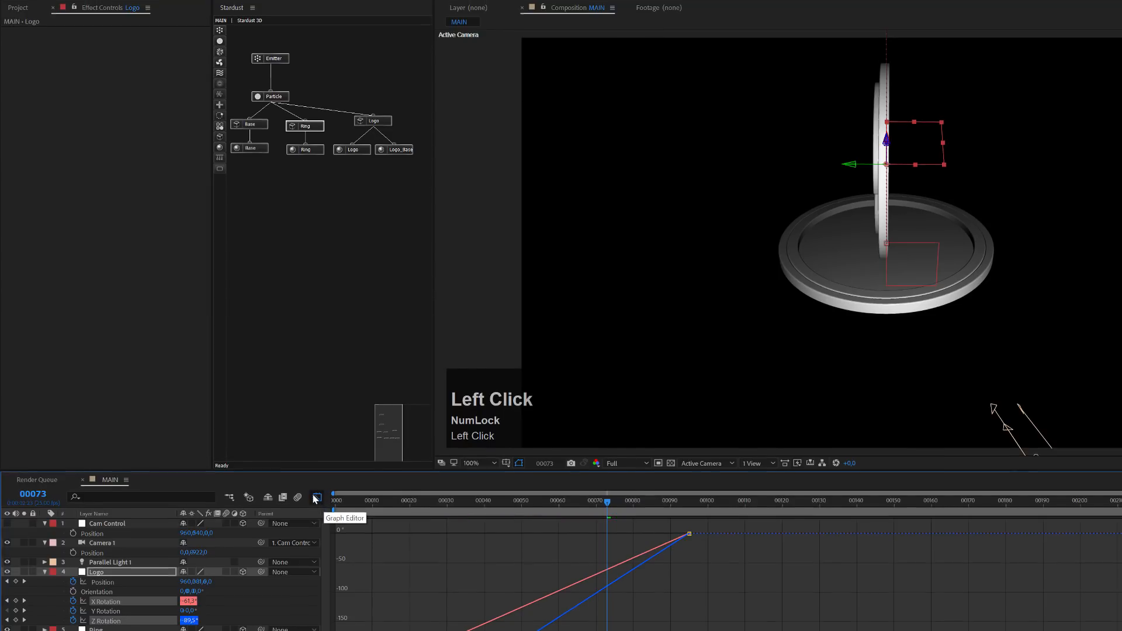
{"action": "key", "text": "Num_Lock"}
{"action": "left_click", "coordinate": [690, 407]}
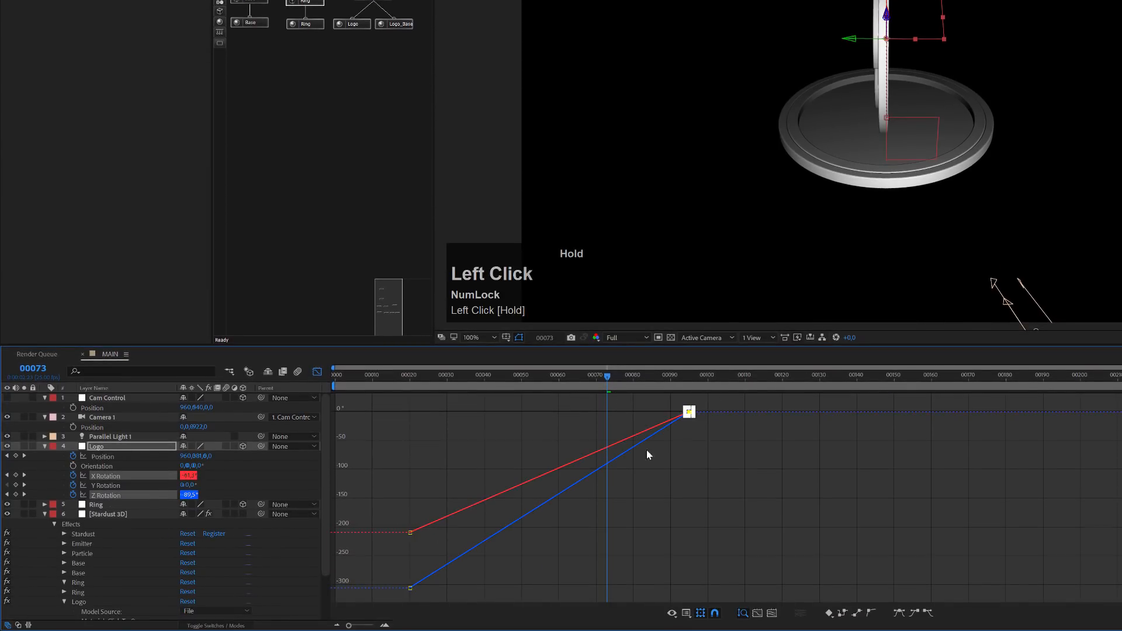
{"action": "left_click", "coordinate": [916, 614]}
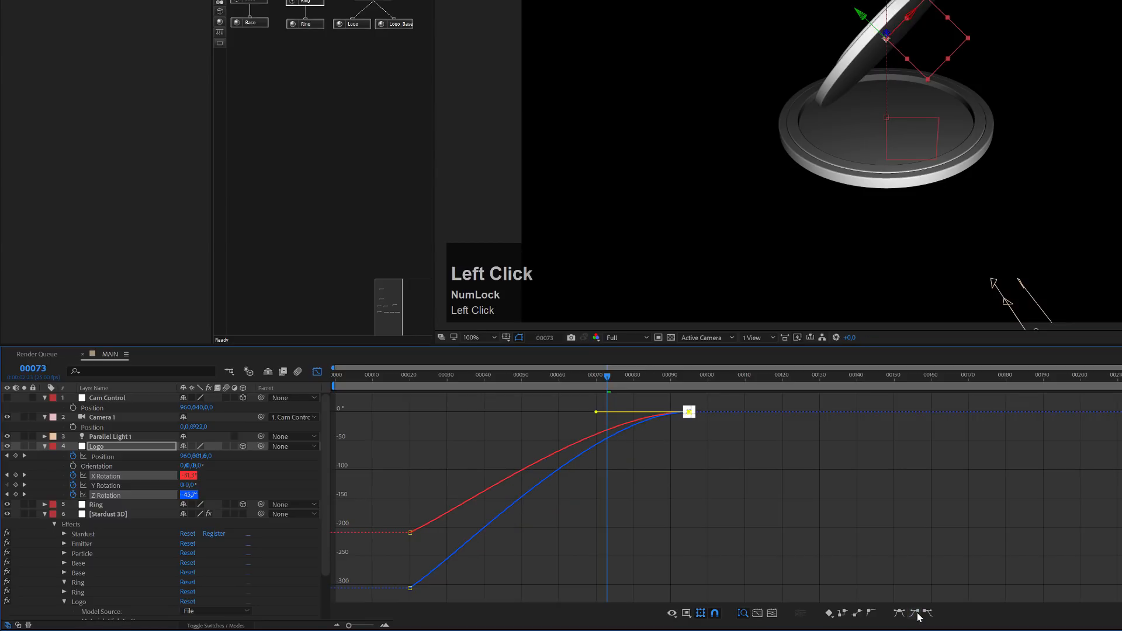
{"action": "left_click_drag", "start_coordinate": [595, 412], "coordinate": [660, 442]}
{"action": "left_click", "coordinate": [514, 378]}
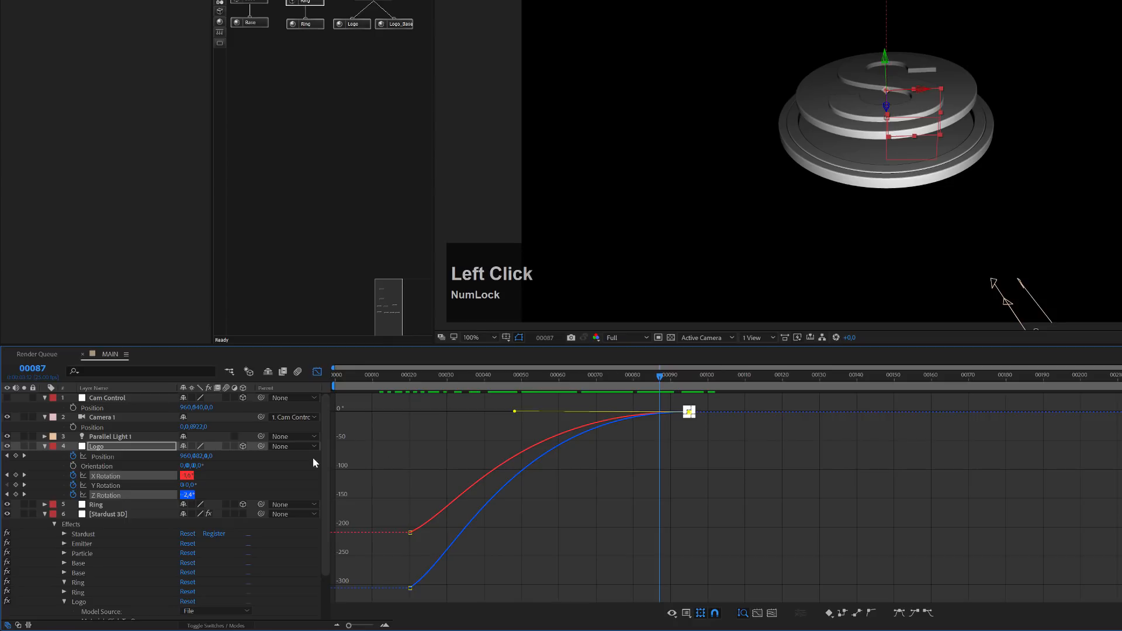
- Separate the Logo's Position into individual dimensions and remove the X and Z Position keyframes
{"action": "left_click", "coordinate": [98, 457]}
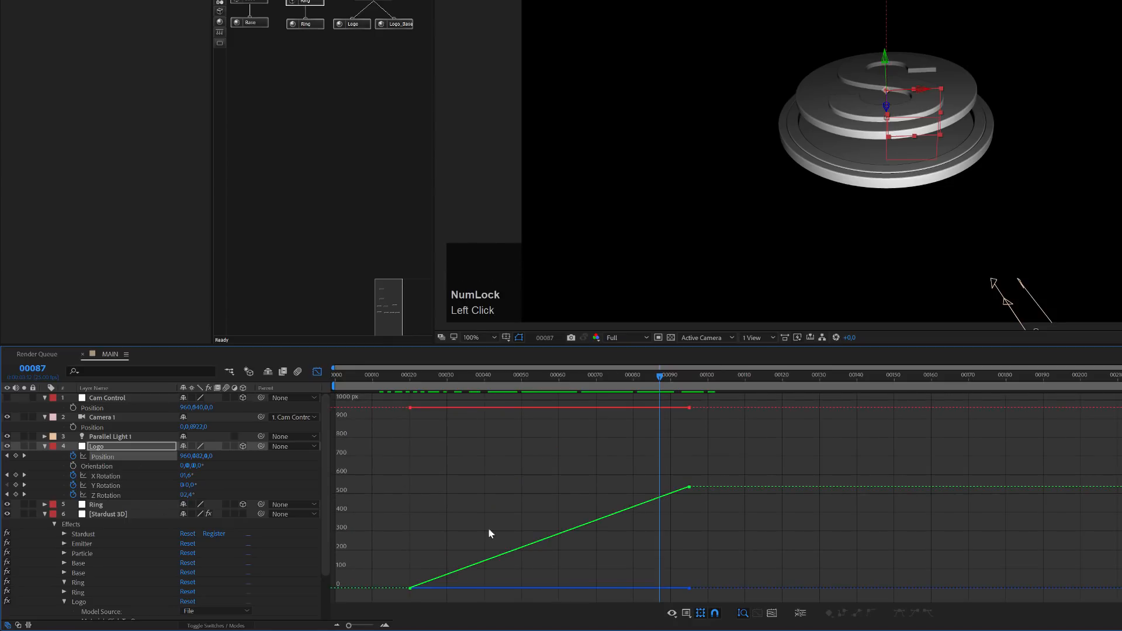
{"action": "left_click", "coordinate": [800, 613]}
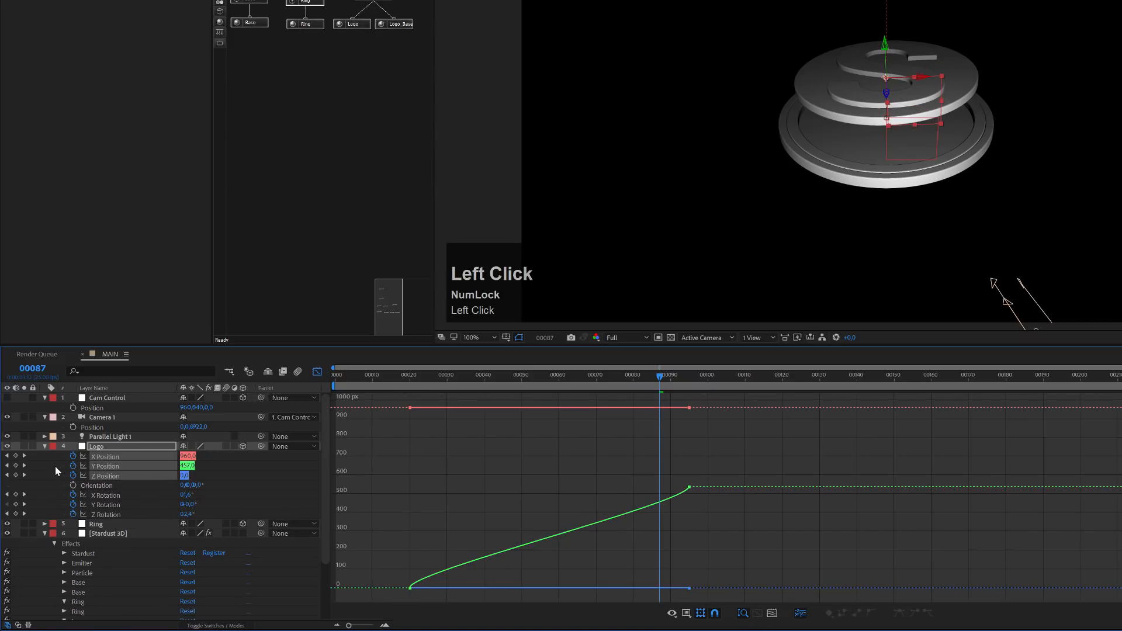
{"action": "left_click", "coordinate": [55, 465]}
{"action": "left_click", "coordinate": [73, 456]}
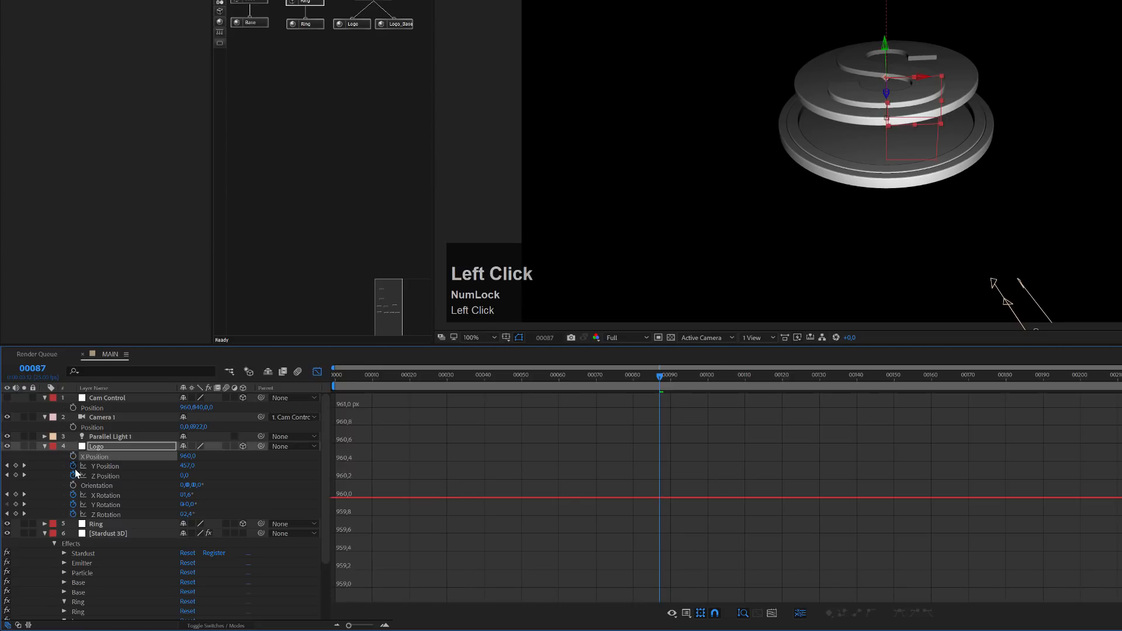
{"action": "left_click", "coordinate": [74, 476]}
- Shape the Logo's Y Position curve with eased handles at both ends, close the Graph Editor and preview the drop
{"action": "left_click", "coordinate": [104, 466]}
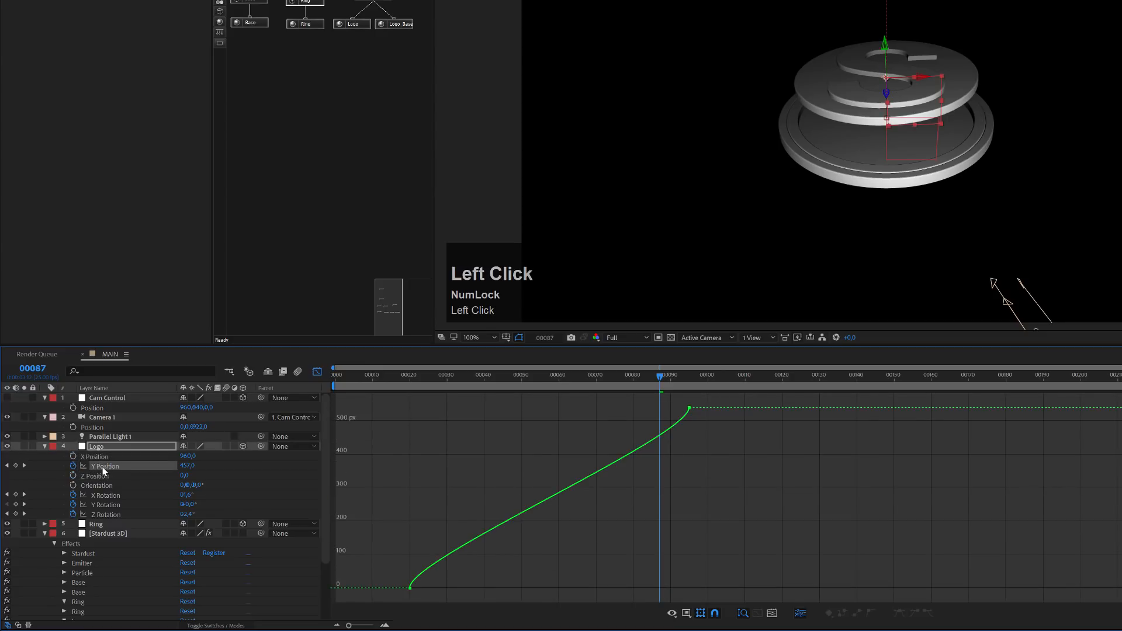
{"action": "left_click_drag", "start_coordinate": [436, 595], "coordinate": [504, 564]}
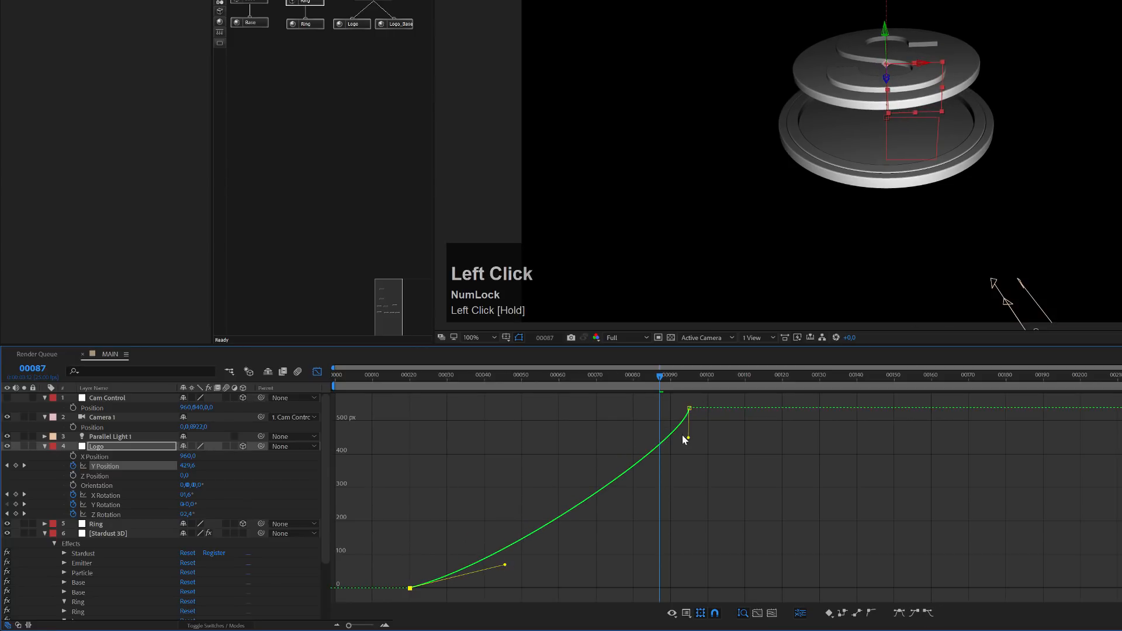
{"action": "left_click_drag", "start_coordinate": [687, 438], "coordinate": [567, 411]}
{"action": "left_click_drag", "start_coordinate": [357, 385], "coordinate": [637, 440]}
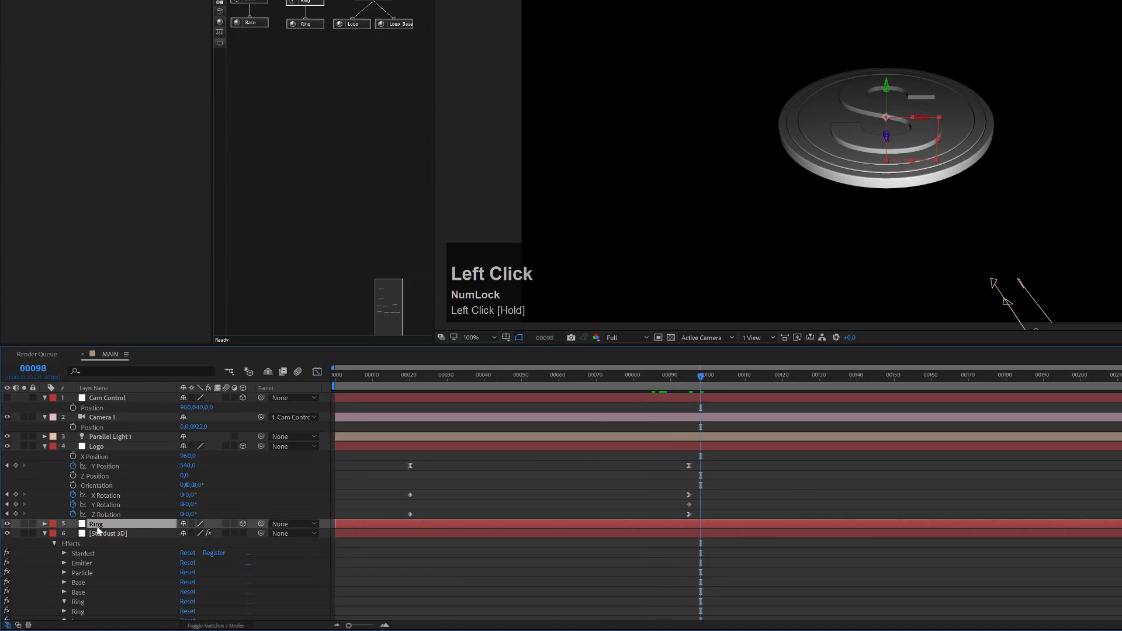
- Show the Ring null's Position and separate it into X, Y and Z dimensions
{"action": "left_click", "coordinate": [106, 524]}
{"action": "key", "text": "p"}
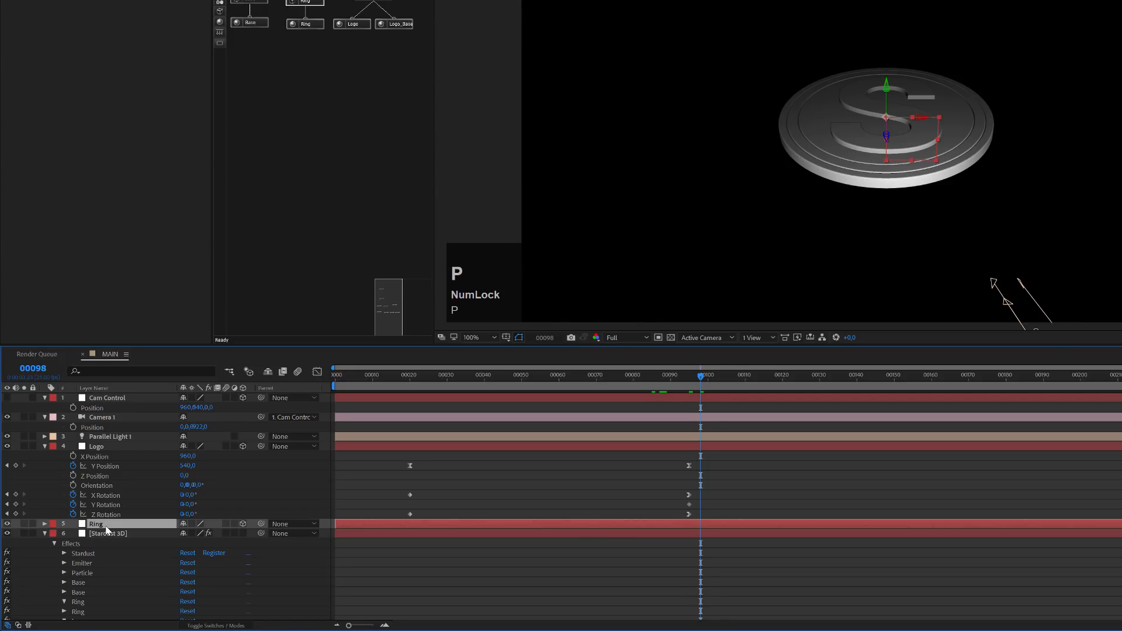
{"action": "left_click", "coordinate": [109, 529]}
{"action": "key", "text": "p"}
{"action": "left_click", "coordinate": [95, 536]}
{"action": "right_click", "coordinate": [95, 535]}
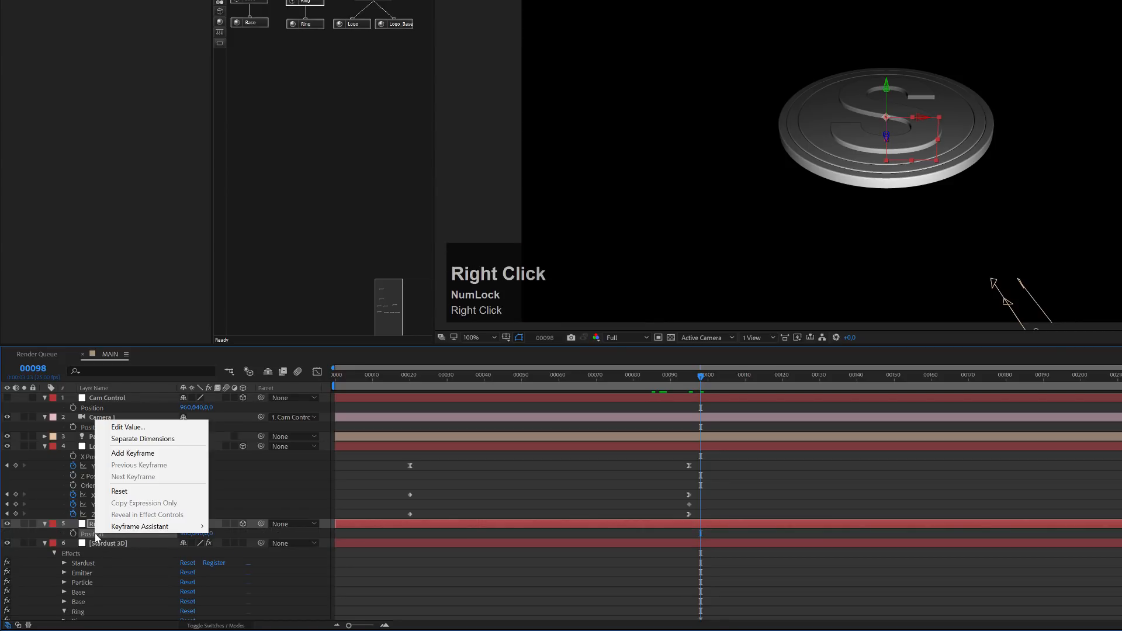
{"action": "left_click", "coordinate": [142, 441]}
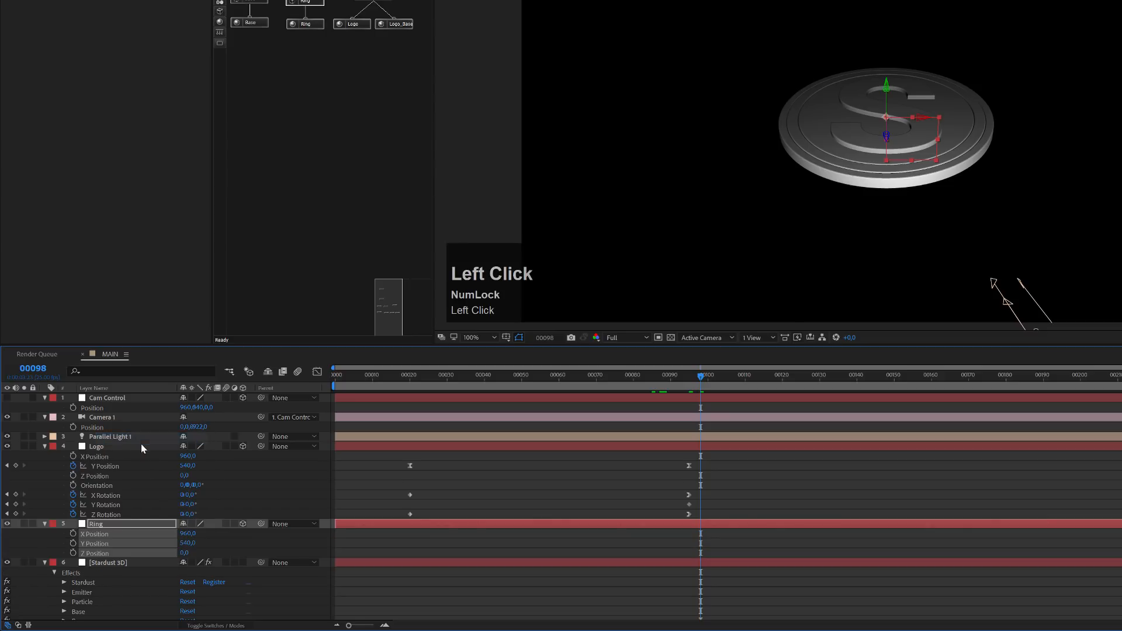
{"action": "left_click", "coordinate": [42, 555]}
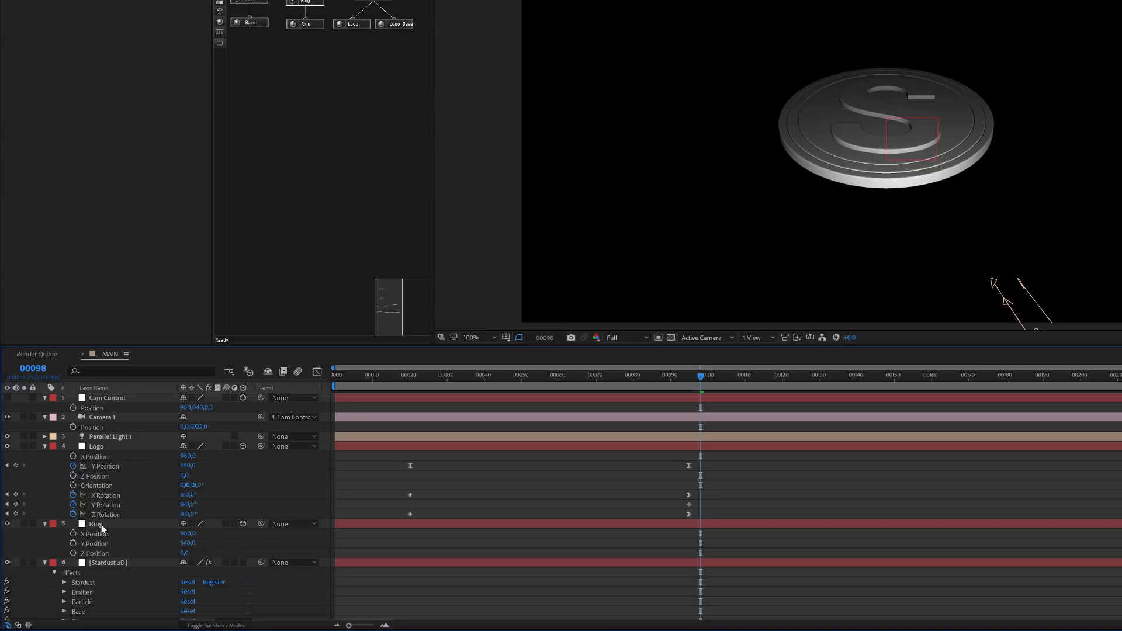
- Link the Ring's Y Position to the Logo's Y Position with a pick-whip expression and preview both parts moving
{"action": "left_click", "coordinate": [73, 543], "text": "alt"}
{"action": "left_click_drag", "start_coordinate": [212, 553], "coordinate": [98, 476]}
{"action": "left_click", "coordinate": [41, 482]}
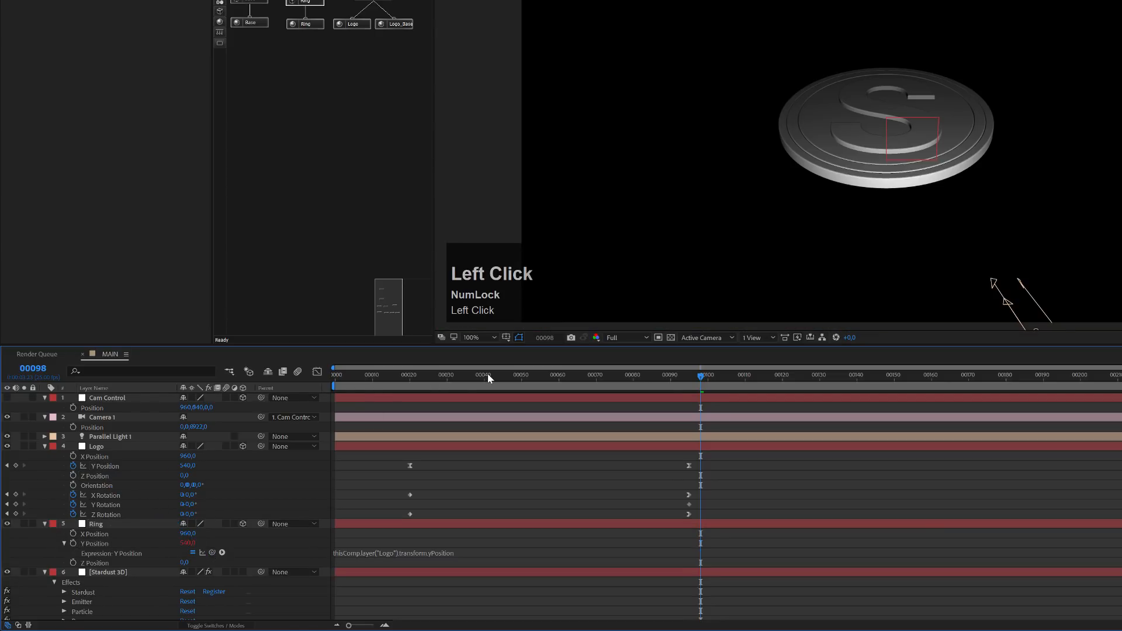
{"action": "left_click", "coordinate": [469, 376]}
{"action": "left_click_drag", "start_coordinate": [426, 381], "coordinate": [642, 433]}
{"action": "left_click_drag", "start_coordinate": [409, 384], "coordinate": [410, 384]}
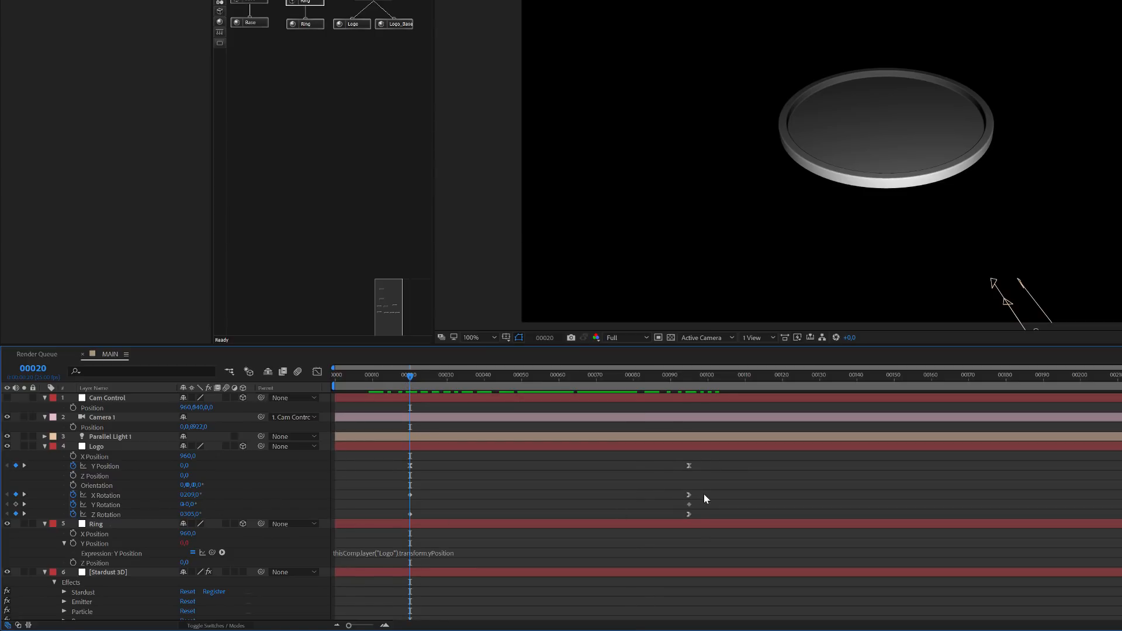
- Remove the Logo's Y Rotation keyframe, copy its X and Z Rotation keyframes to the Ring null at frame 20, and show the Ring's keyframes
{"action": "left_click", "coordinate": [74, 505]}
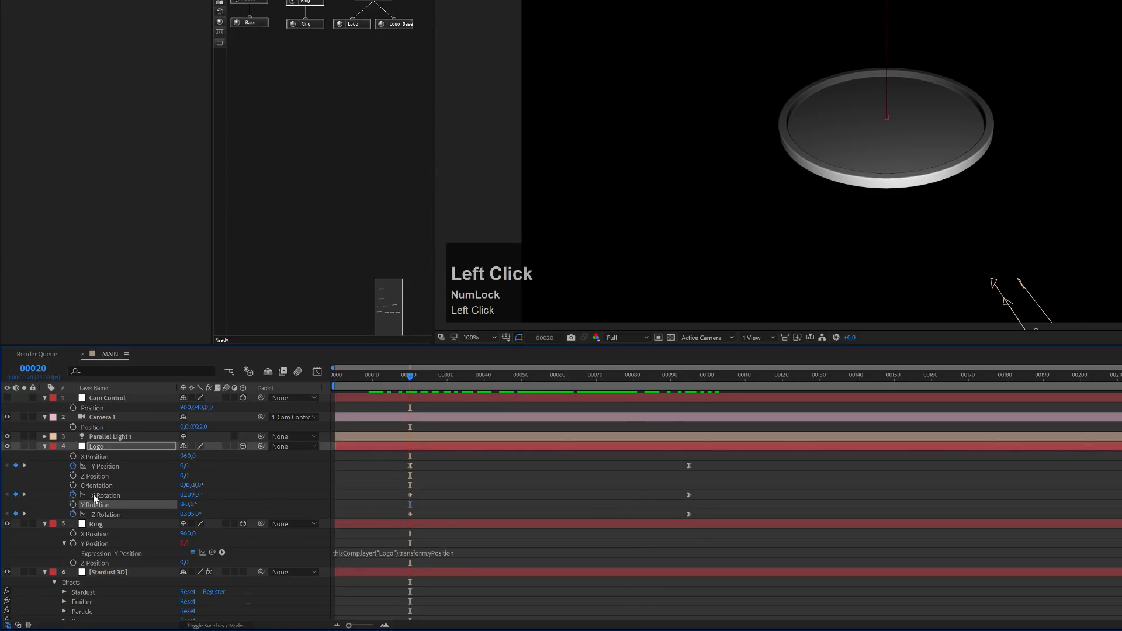
{"action": "left_click_drag", "start_coordinate": [714, 493], "coordinate": [380, 524]}
{"action": "key", "text": "ctrl+c"}
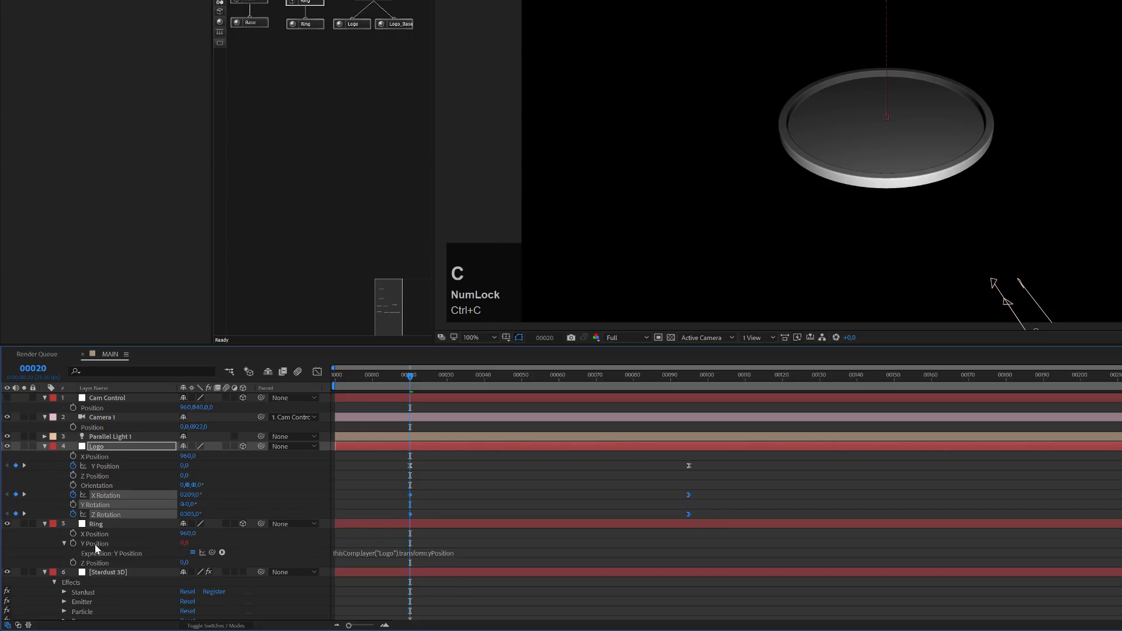
{"action": "left_click", "coordinate": [96, 524]}
{"action": "key", "text": "p"}
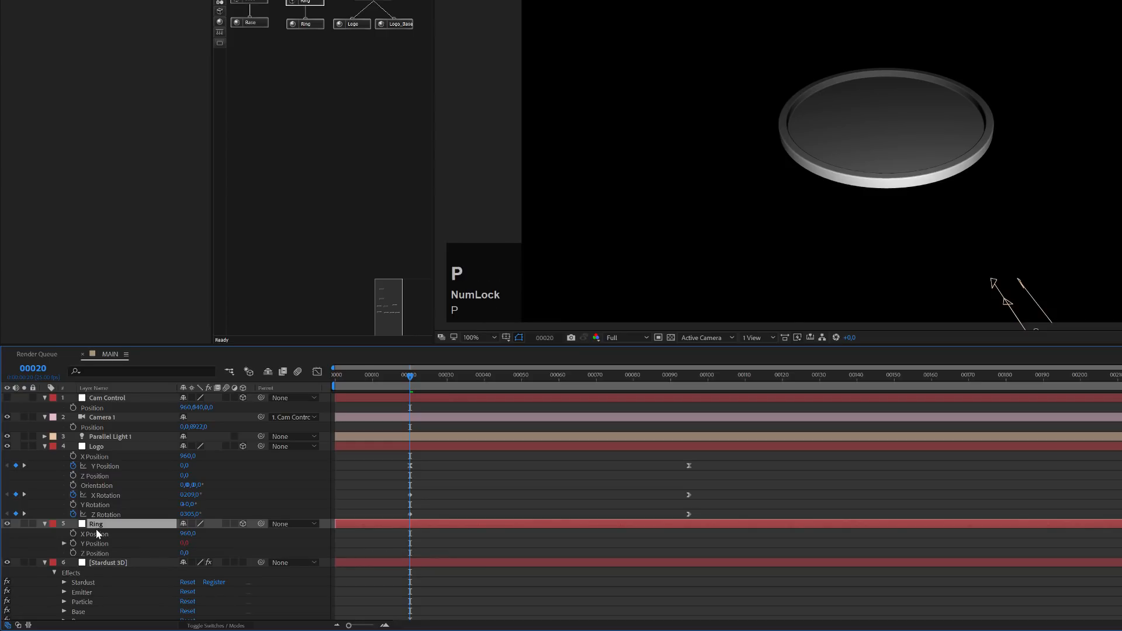
{"action": "key", "text": "ctrl+v"}
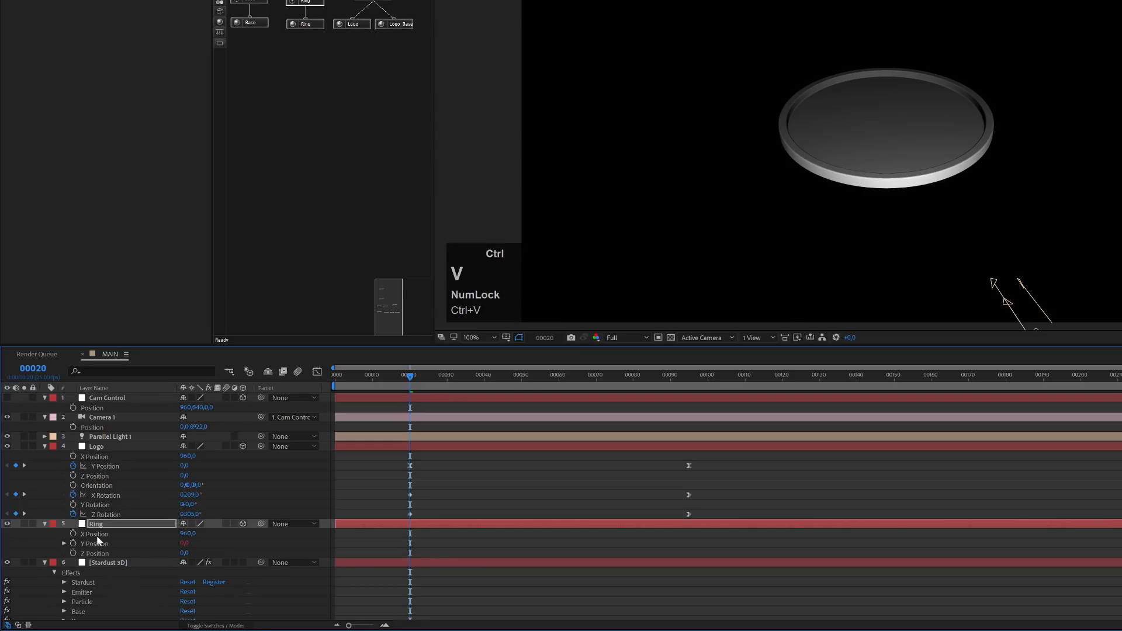
{"action": "left_click_drag", "start_coordinate": [411, 385], "coordinate": [545, 381]}
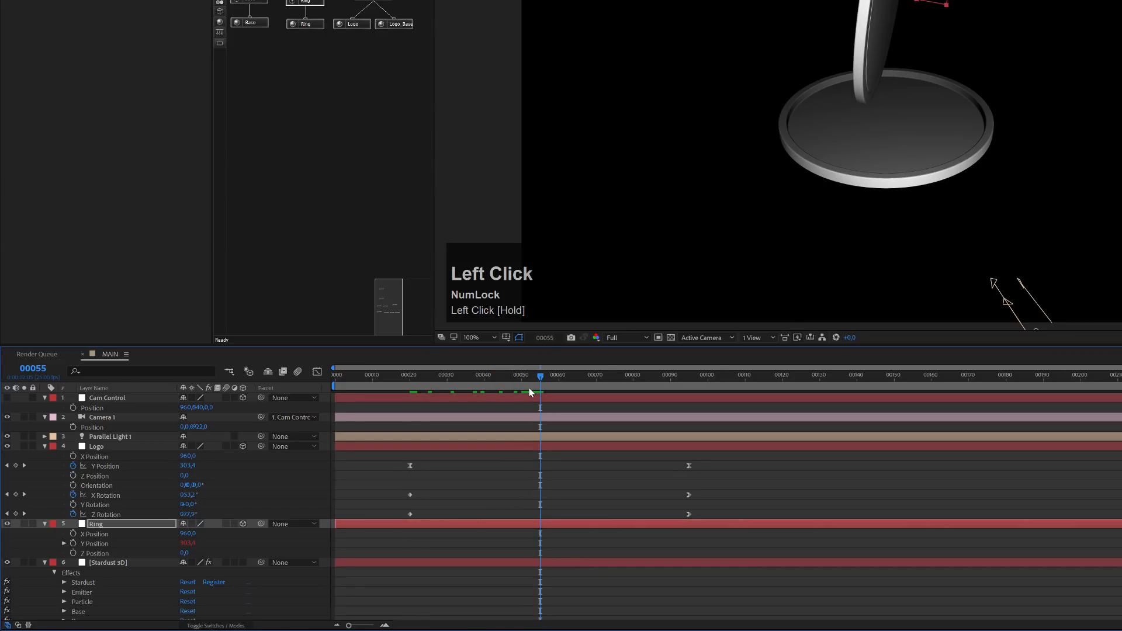
{"action": "key", "text": "u"}
- At frame 20, give the Ring's X and Z Rotation starting angles different from the Logo's and preview the assembly
{"action": "left_click", "coordinate": [8, 533]}
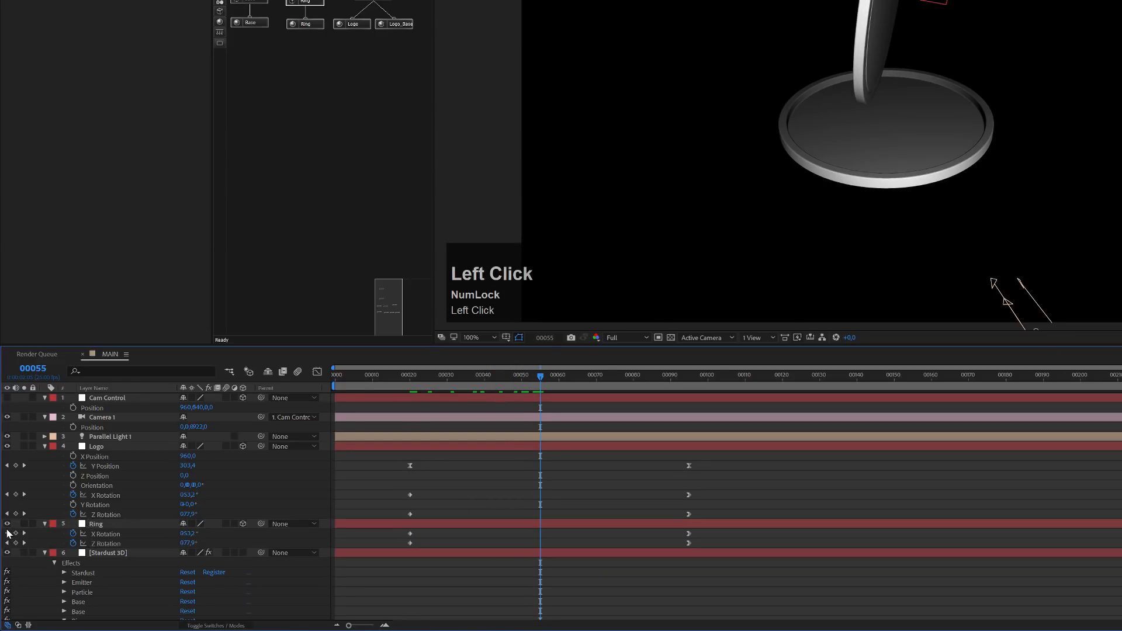
{"action": "left_click", "coordinate": [8, 533]}
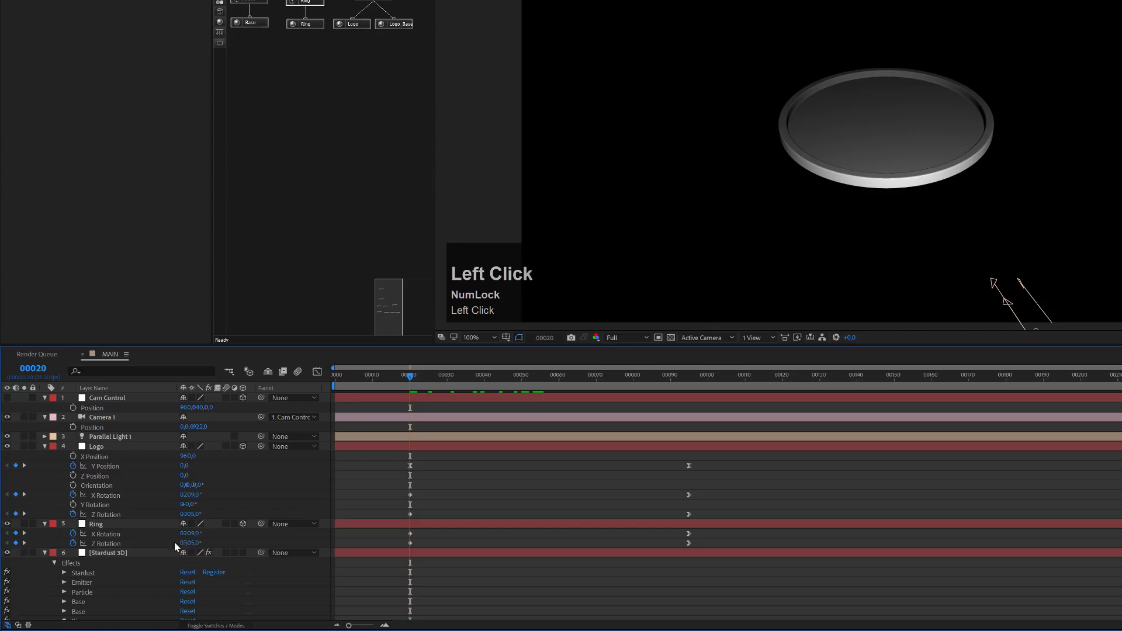
{"action": "left_click_drag", "start_coordinate": [188, 533], "coordinate": [150, 545]}
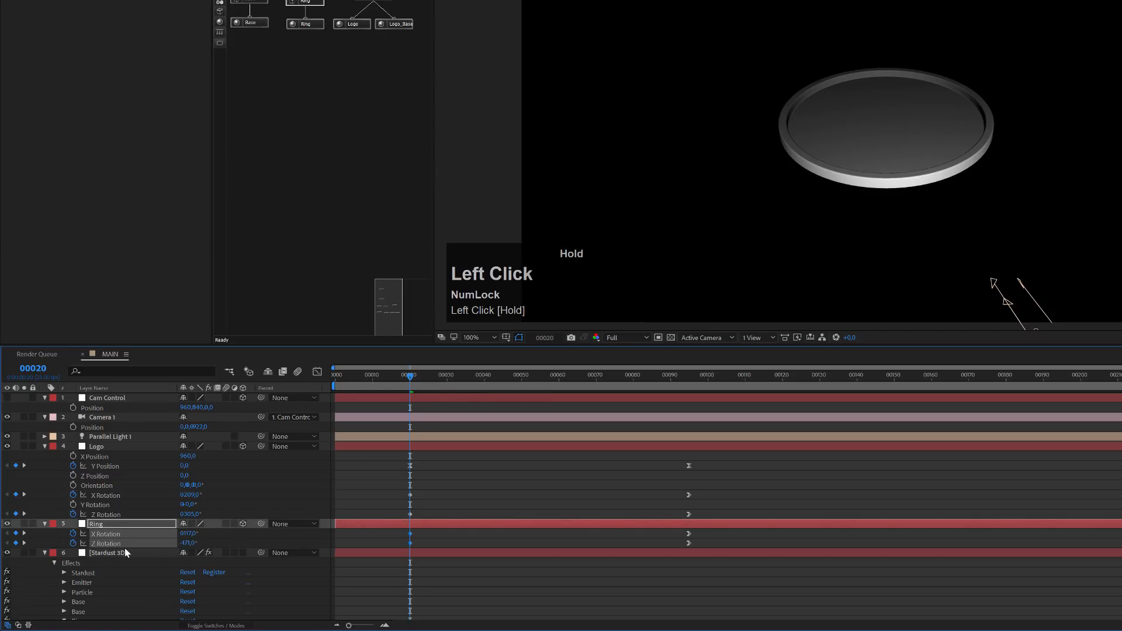
{"action": "left_click", "coordinate": [125, 547]}
{"action": "left_click_drag", "start_coordinate": [412, 381], "coordinate": [720, 410]}
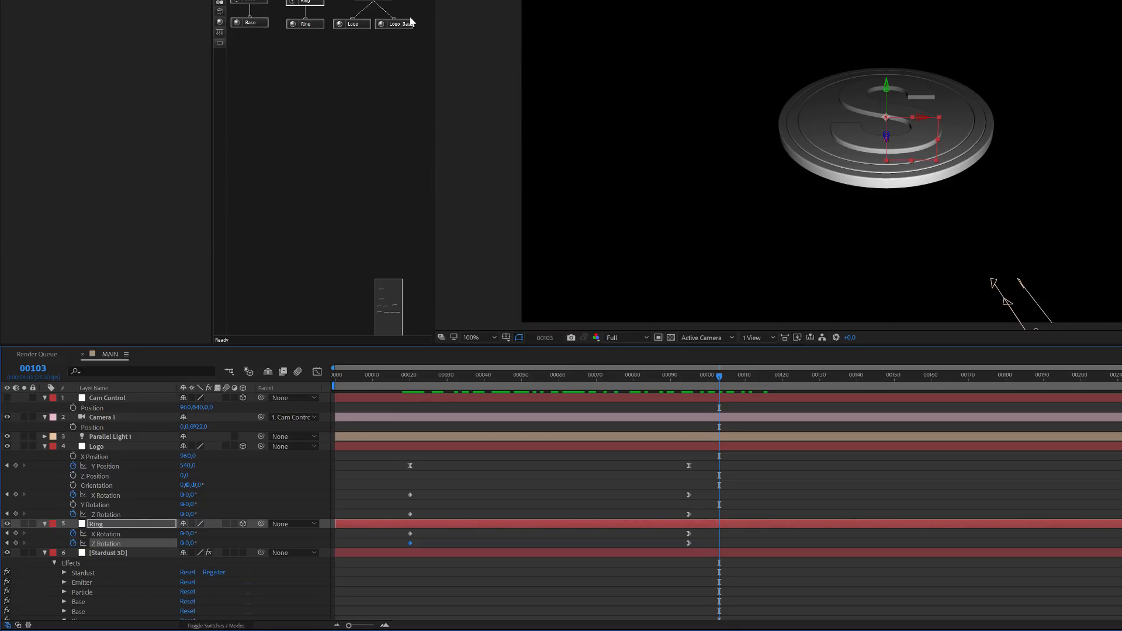
- Collapse the Logo, Ring and Stardust 3D layers in the timeline
{"action": "left_click", "coordinate": [44, 447]}
{"action": "left_click", "coordinate": [45, 456]}
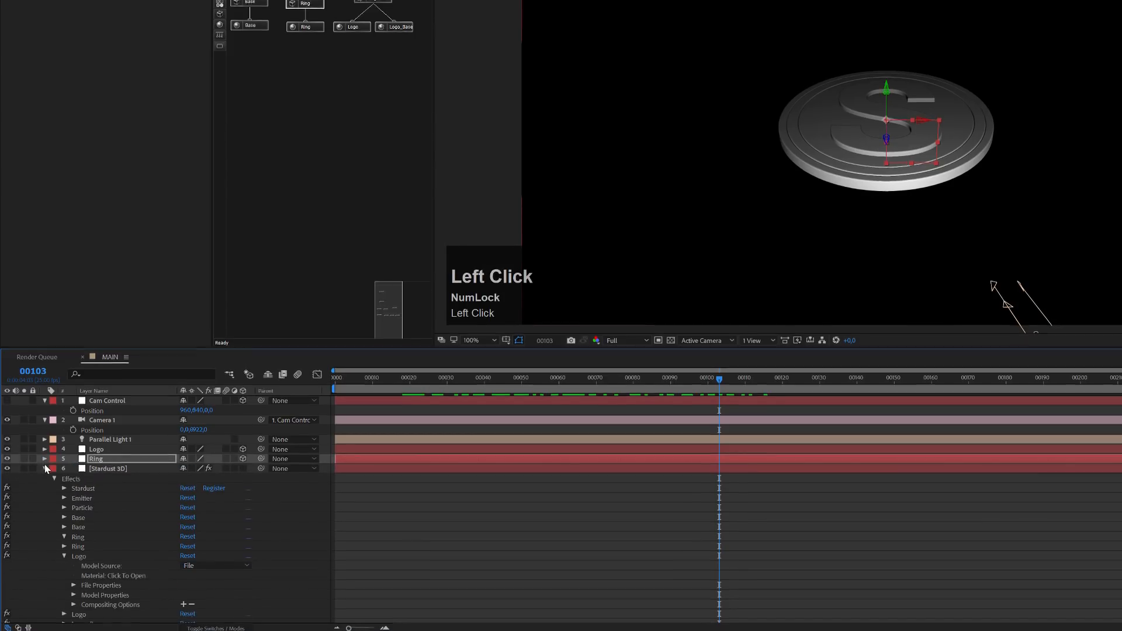
{"action": "left_click", "coordinate": [45, 468]}
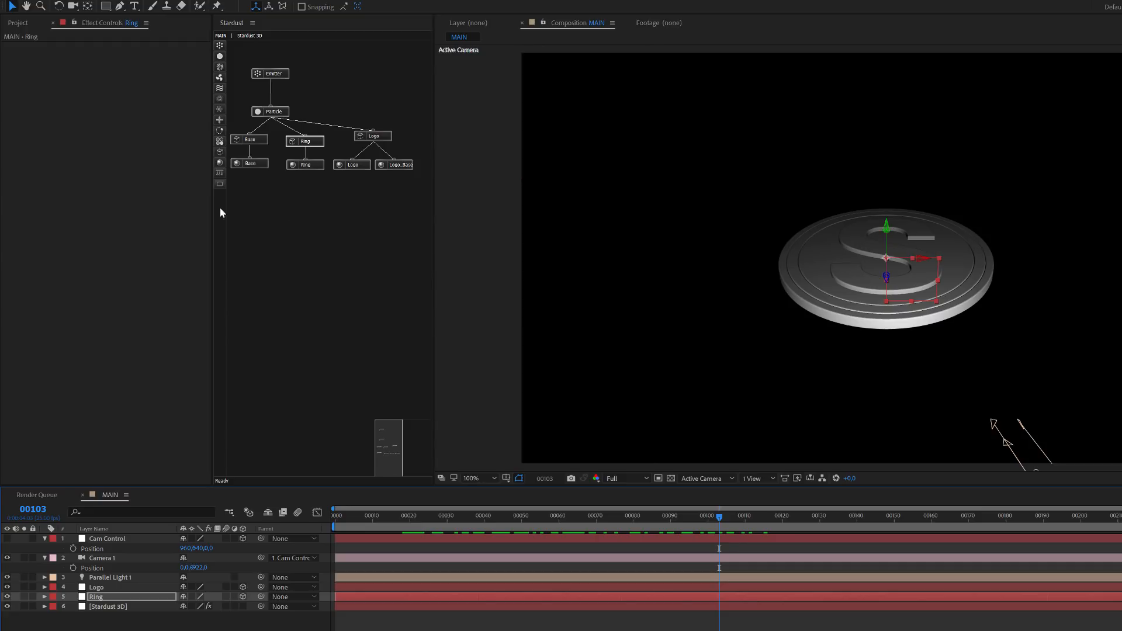
- Open the Base material node's settings and expand its Diffuse, Gloss, Reflection and Bump groups
{"action": "left_click", "coordinate": [261, 164]}
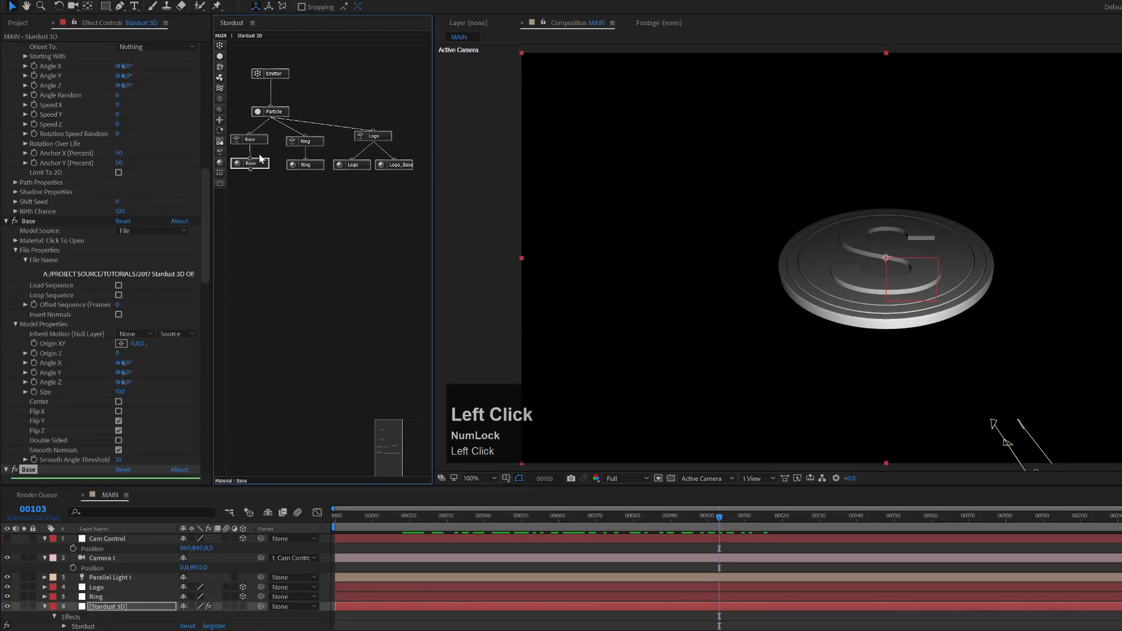
{"action": "scroll", "coordinate": [142, 409], "scroll_direction": "down", "scroll_amount": 5}
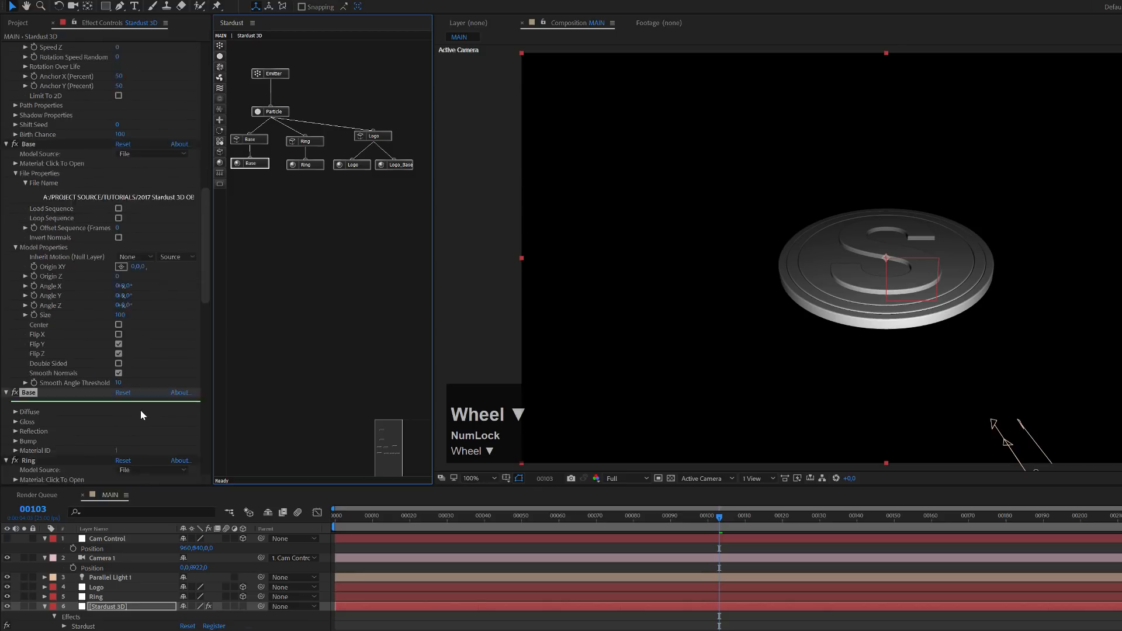
{"action": "left_click", "coordinate": [16, 335]}
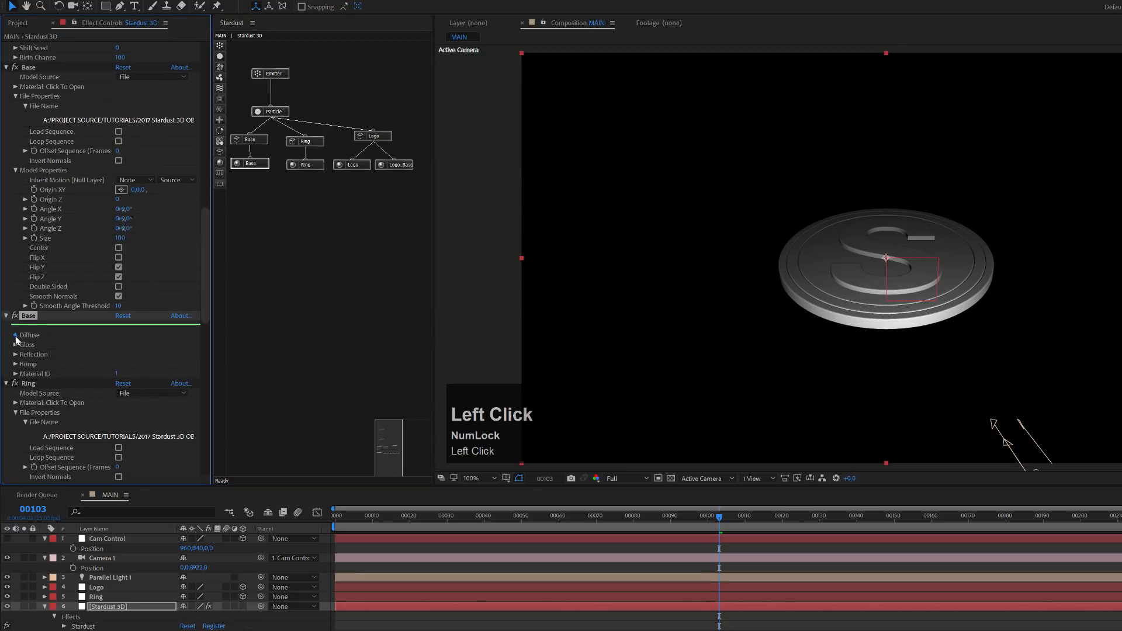
{"action": "left_click", "coordinate": [16, 403]}
{"action": "scroll", "coordinate": [17, 397], "scroll_direction": "down", "scroll_amount": 2}
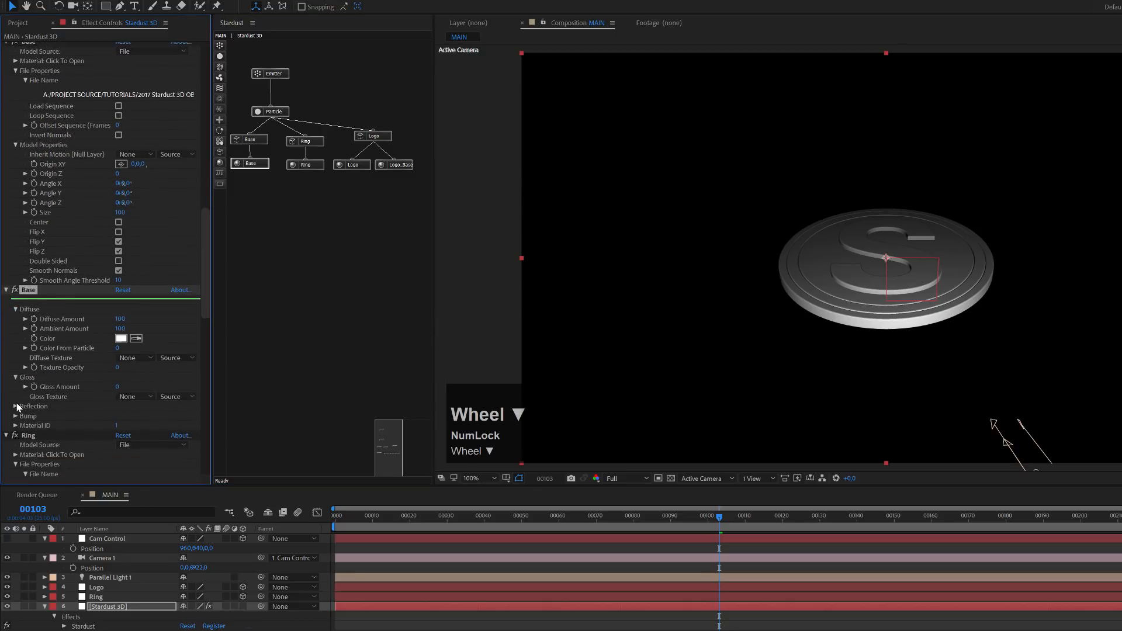
{"action": "left_click", "coordinate": [15, 381]}
{"action": "left_click", "coordinate": [15, 411]}
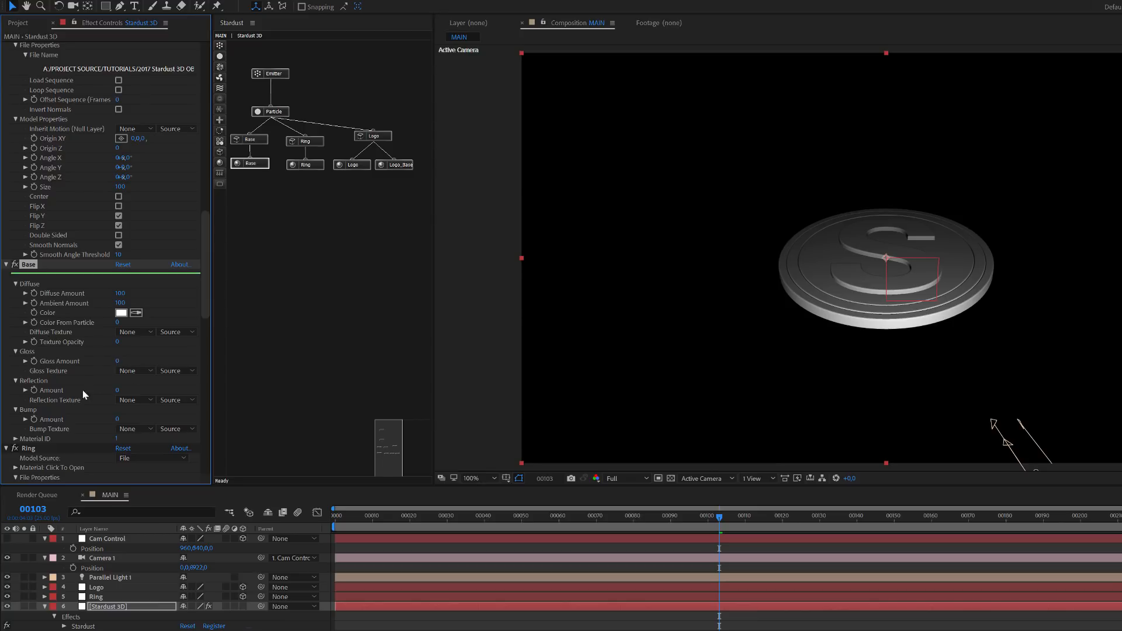
- Set the Base material's Gloss Amount to 80 and its Reflection Amount to 85
{"action": "left_click", "coordinate": [118, 361]}
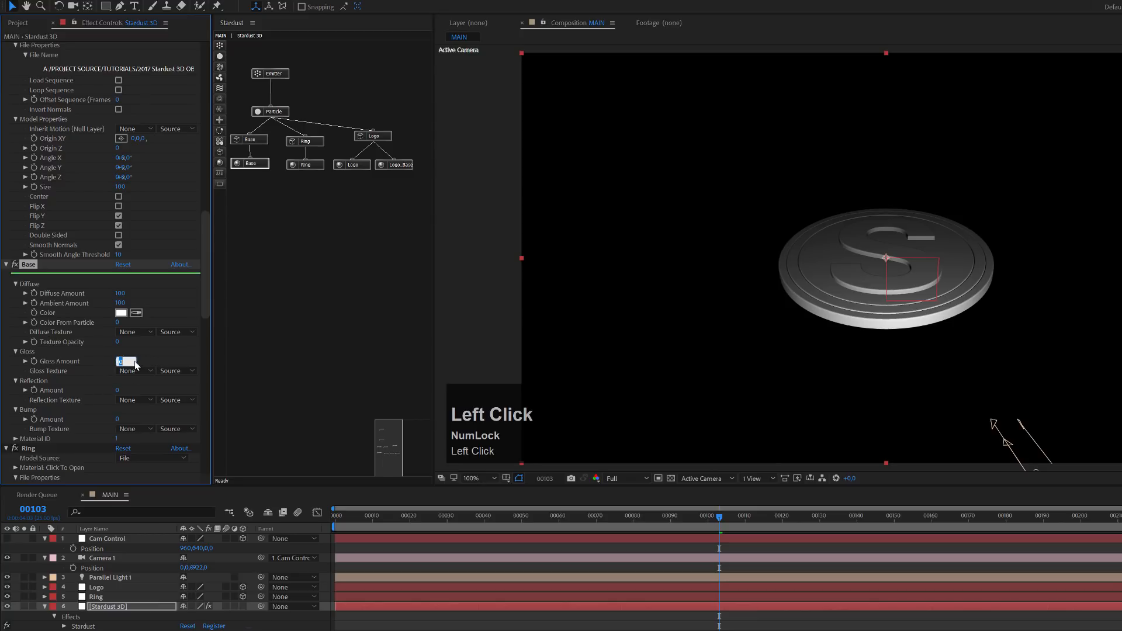
{"action": "type", "text": "80"}
{"action": "left_click", "coordinate": [155, 353]}
{"action": "left_click", "coordinate": [118, 390]}
{"action": "type", "text": "85"}
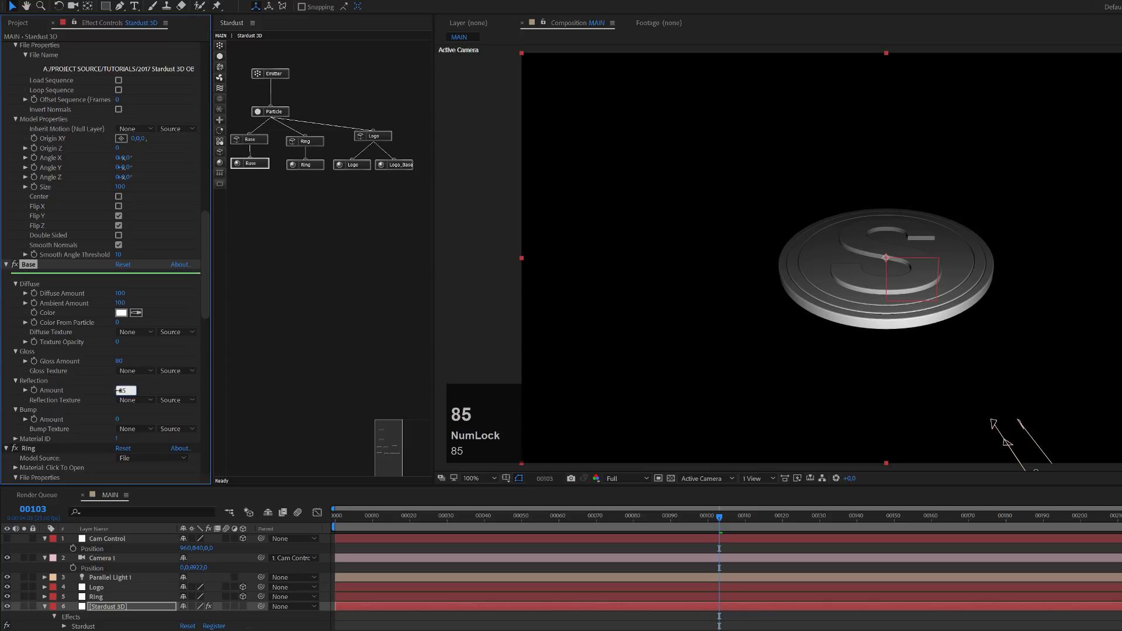
{"action": "left_click", "coordinate": [150, 387]}
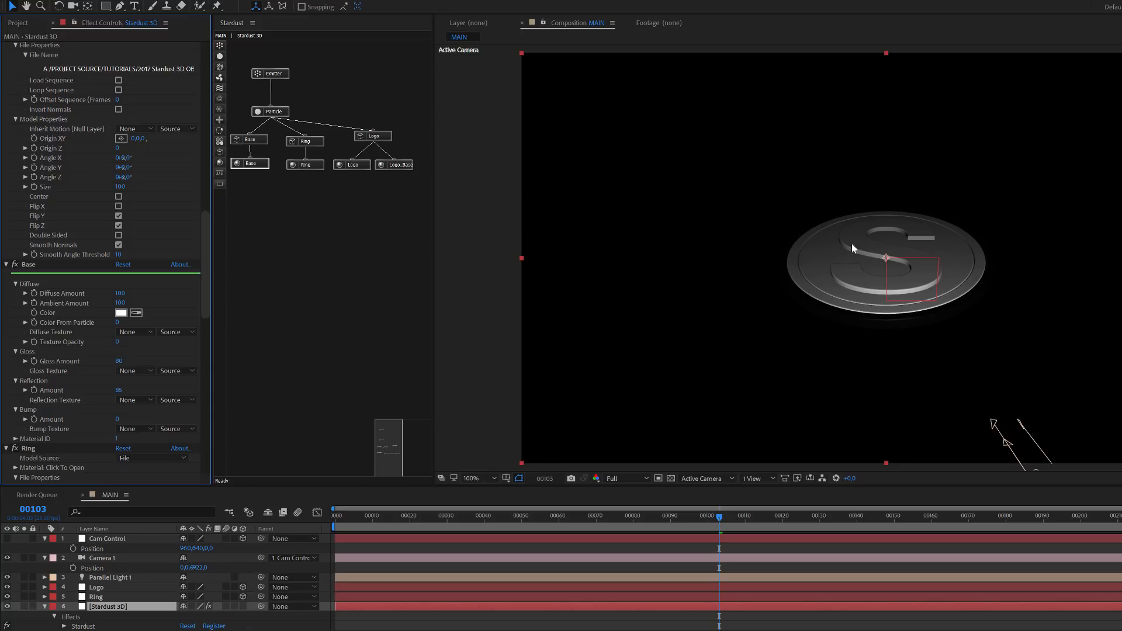
- Import goon.jpg and PaintGrunge05.jpg from the (Footage) folder into the project
{"action": "left_click", "coordinate": [18, 23]}
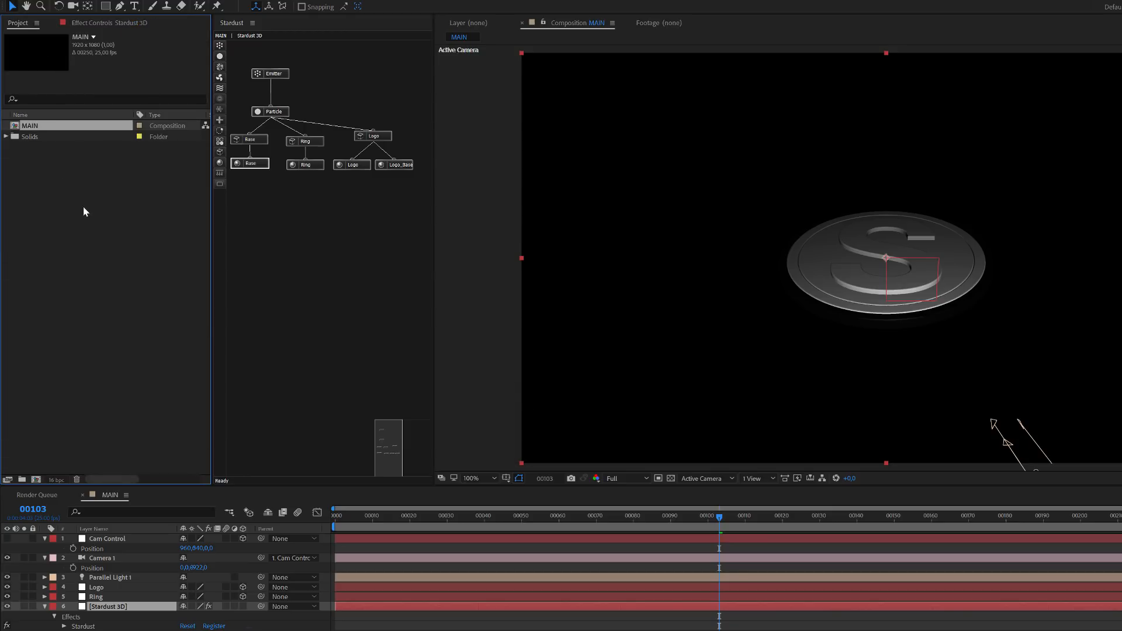
{"action": "double_click", "coordinate": [96, 264]}
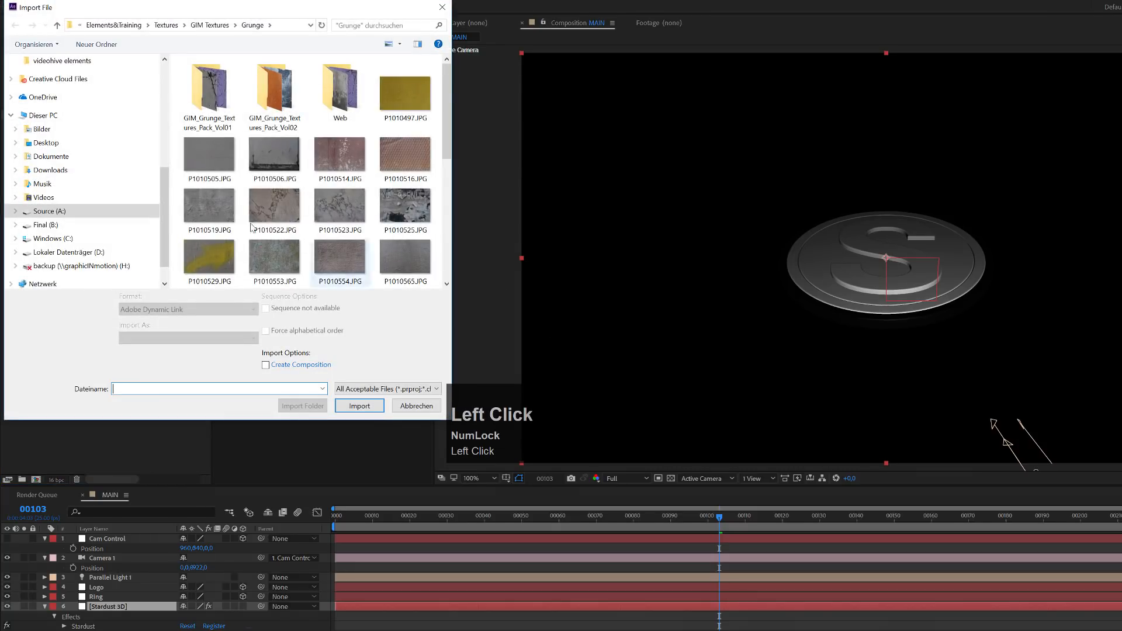
{"action": "left_click_drag", "start_coordinate": [203, 9], "coordinate": [317, 102]}
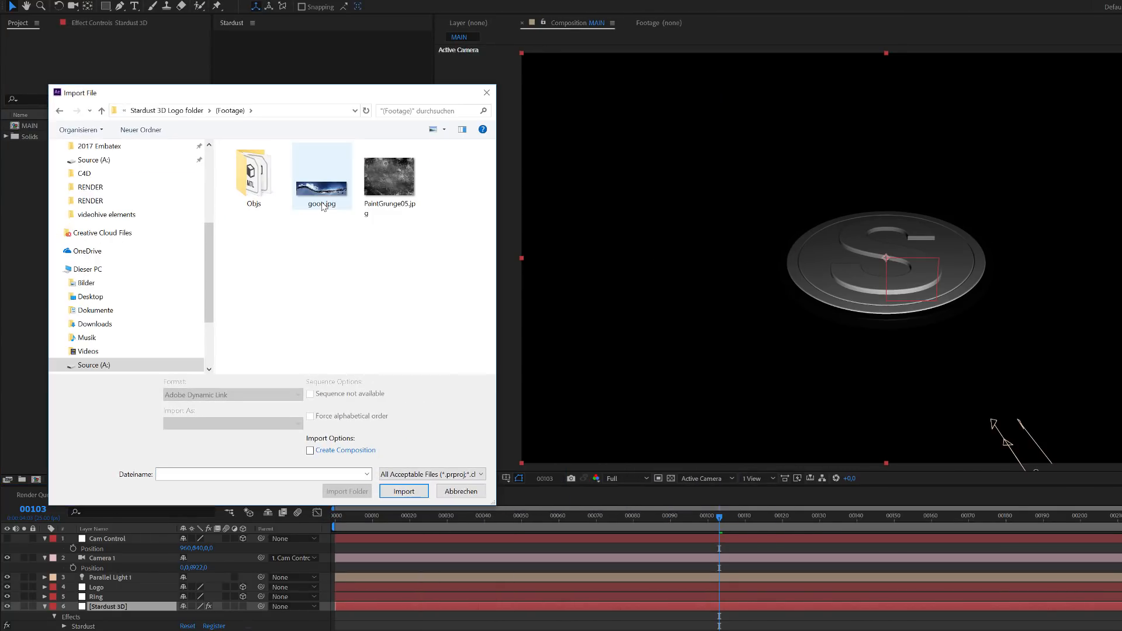
{"action": "left_click", "coordinate": [323, 206]}
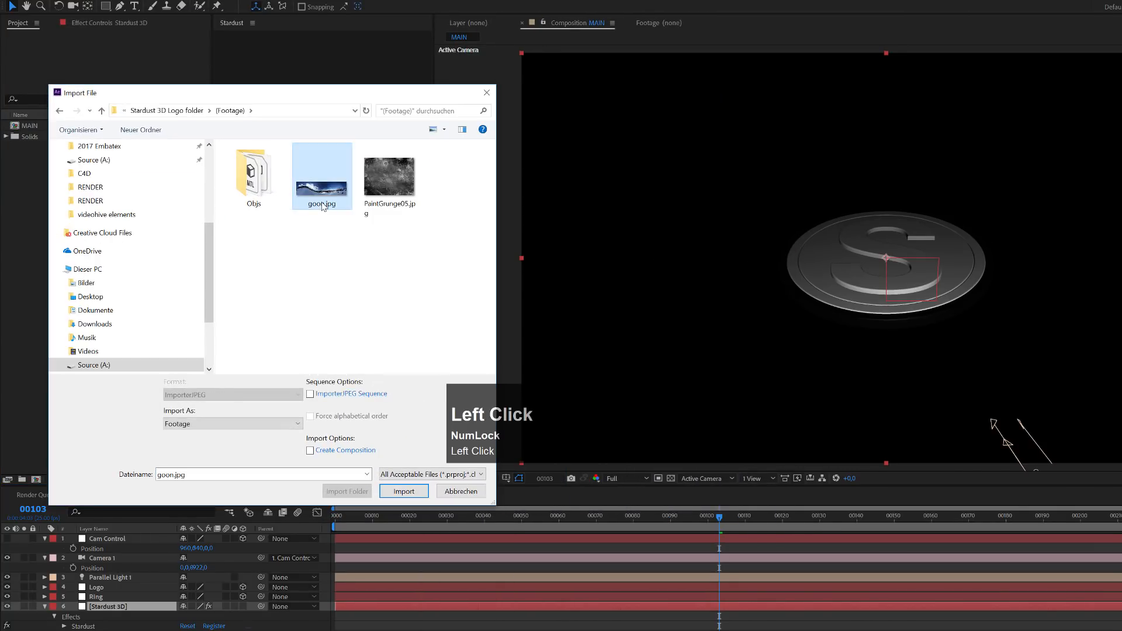
{"action": "left_click", "coordinate": [391, 197], "text": "ctrl"}
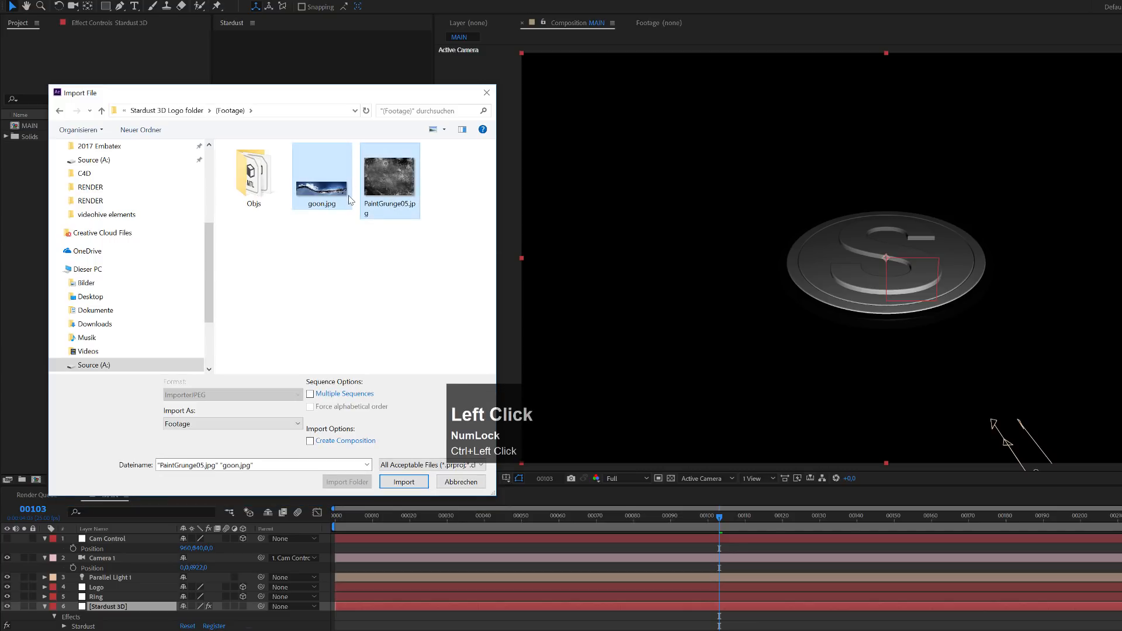
{"action": "left_click", "coordinate": [404, 482]}
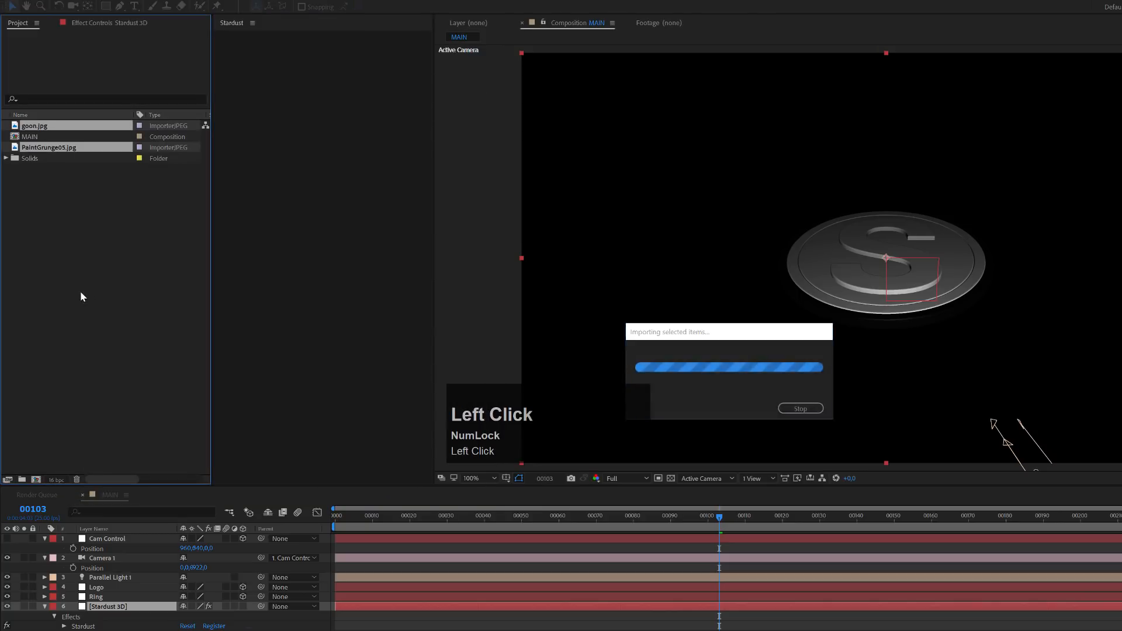
- Create a composition from goon.jpg and rename it Environment
{"action": "left_click_drag", "start_coordinate": [36, 127], "coordinate": [42, 477]}
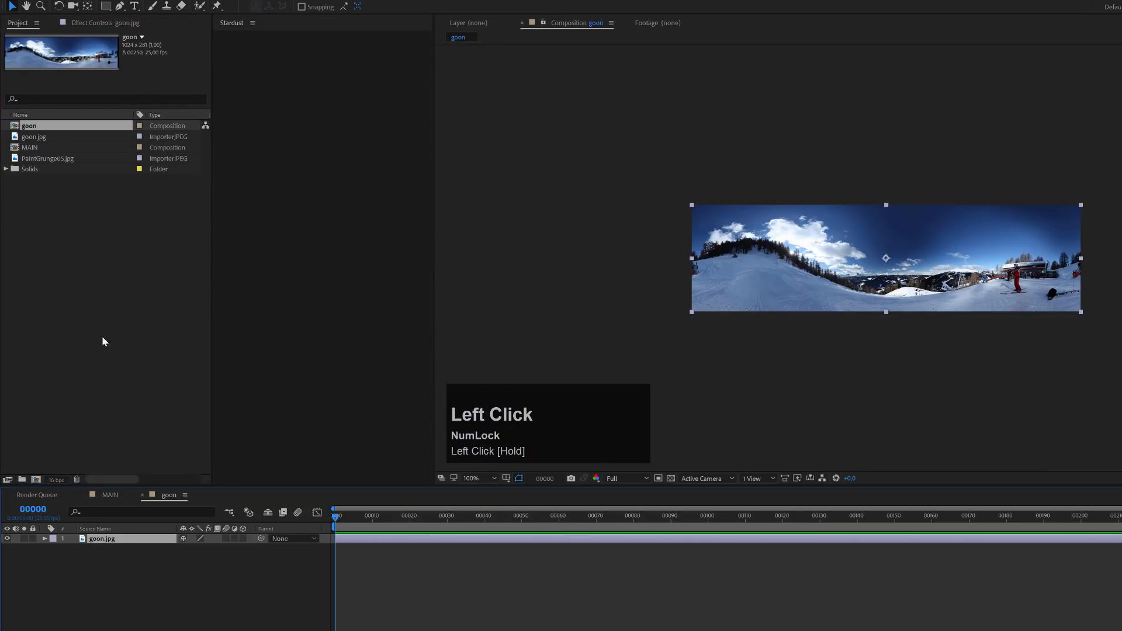
{"action": "left_click", "coordinate": [30, 126]}
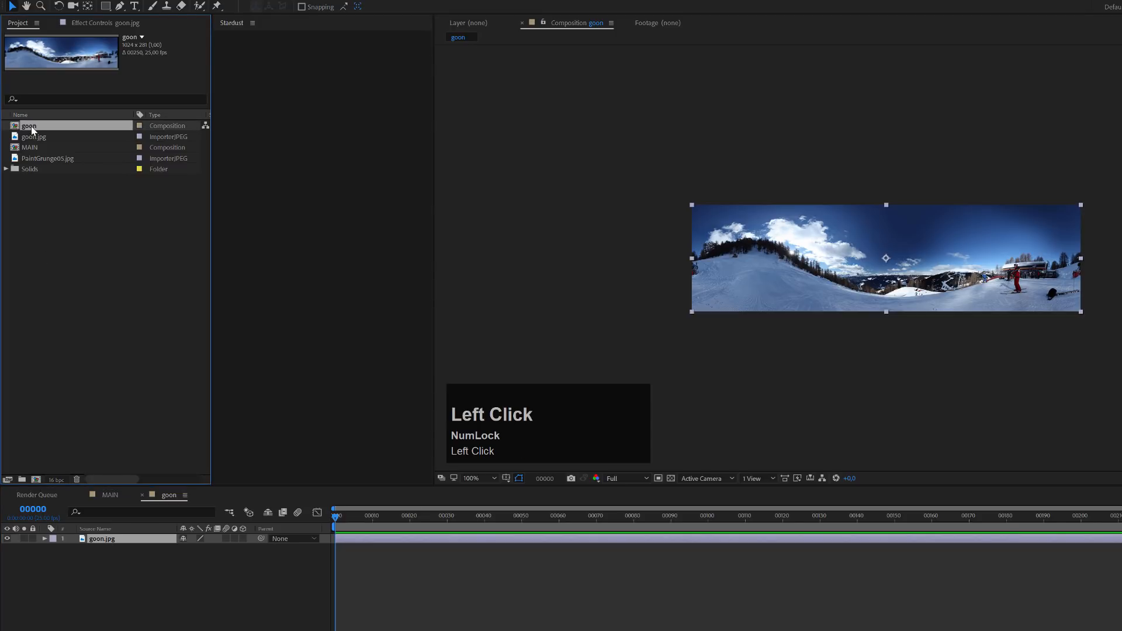
{"action": "key", "text": "Return"}
{"action": "type", "text": "Envi"}
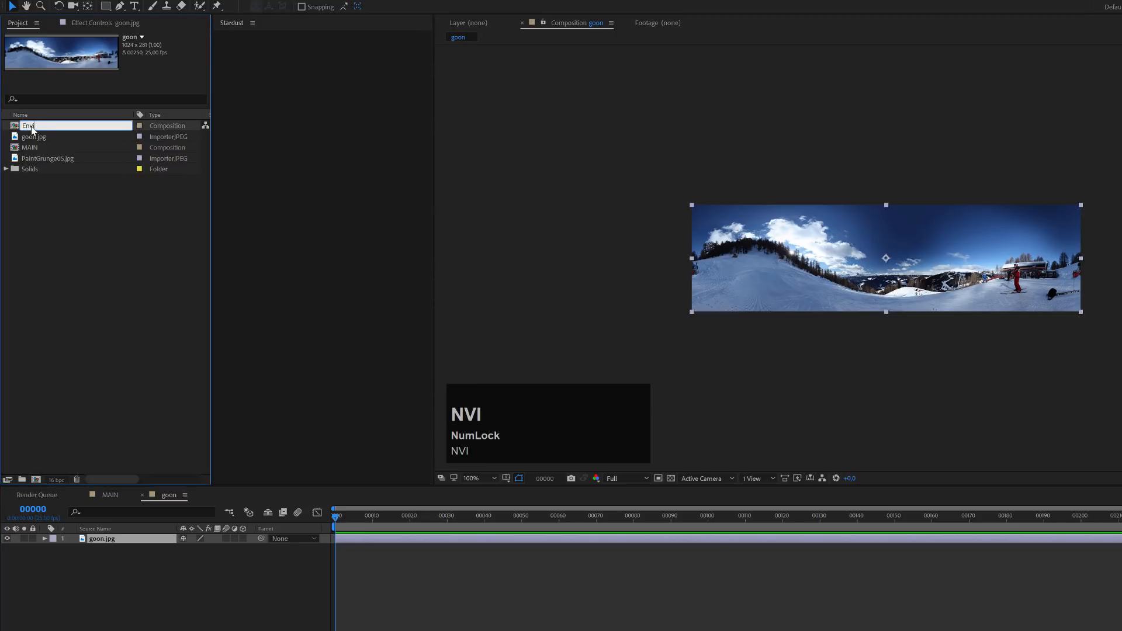
{"action": "type", "text": "ronment"}
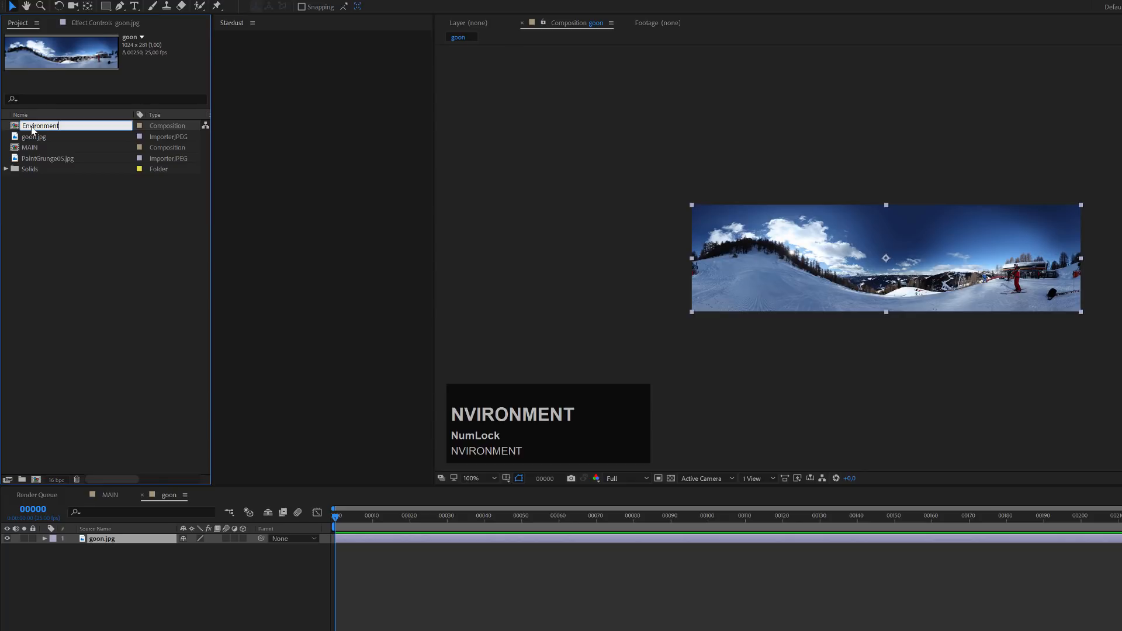
{"action": "key", "text": "Return"}
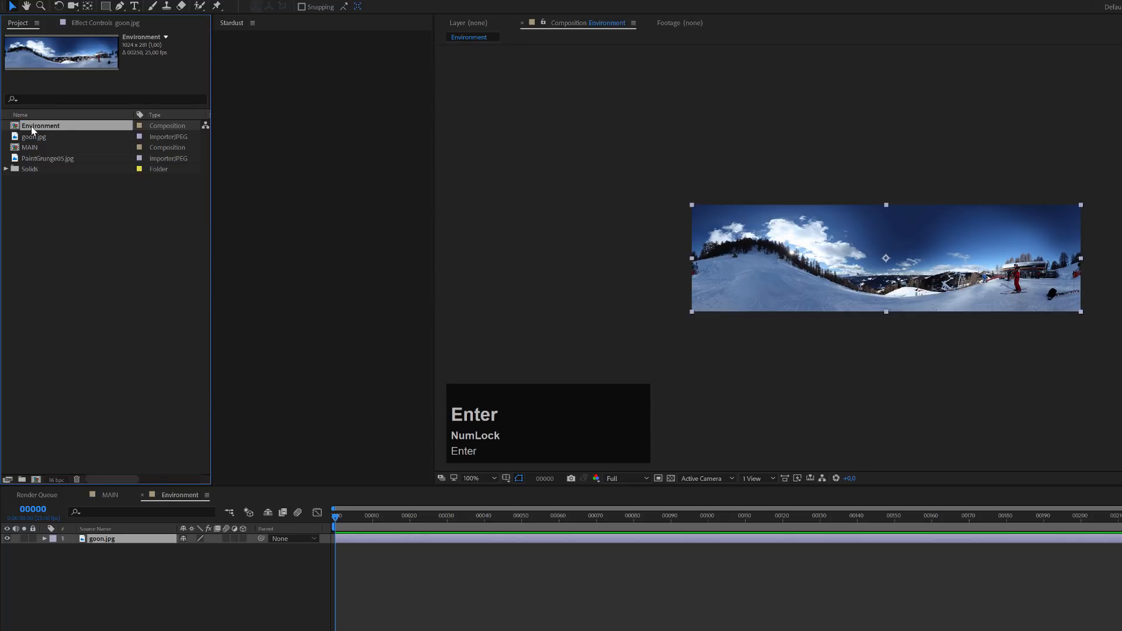
- Place the Environment composition in MAIN below the Stardust 3D layer, hide it, and reselect Stardust 3D
{"action": "left_click", "coordinate": [107, 495]}
{"action": "left_click_drag", "start_coordinate": [59, 175], "coordinate": [571, 393]}
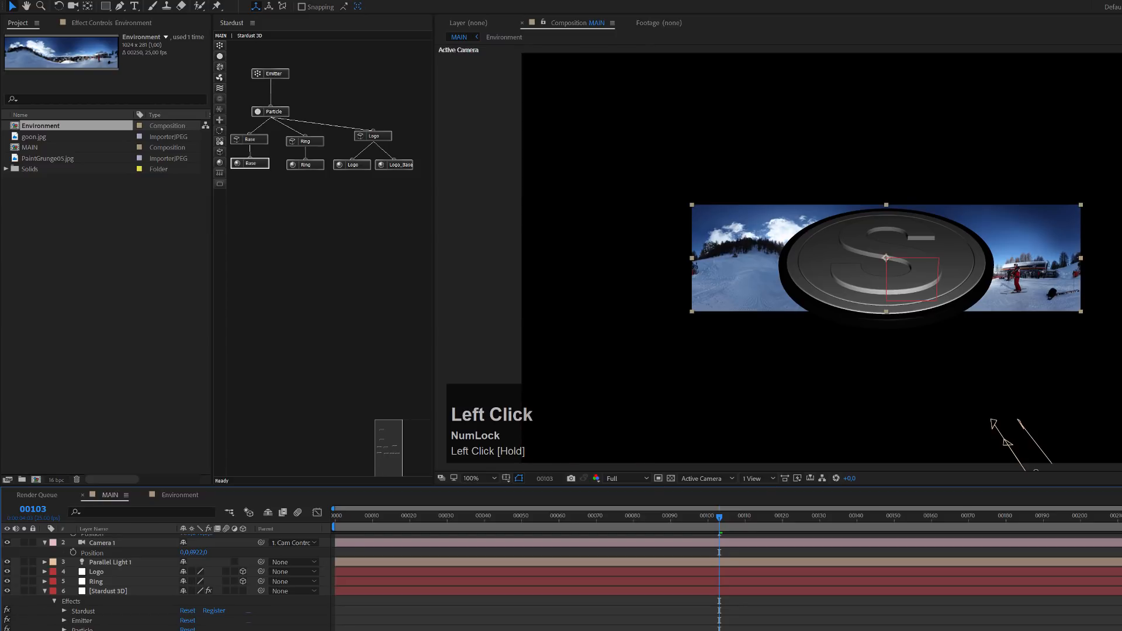
{"action": "left_click", "coordinate": [114, 591]}
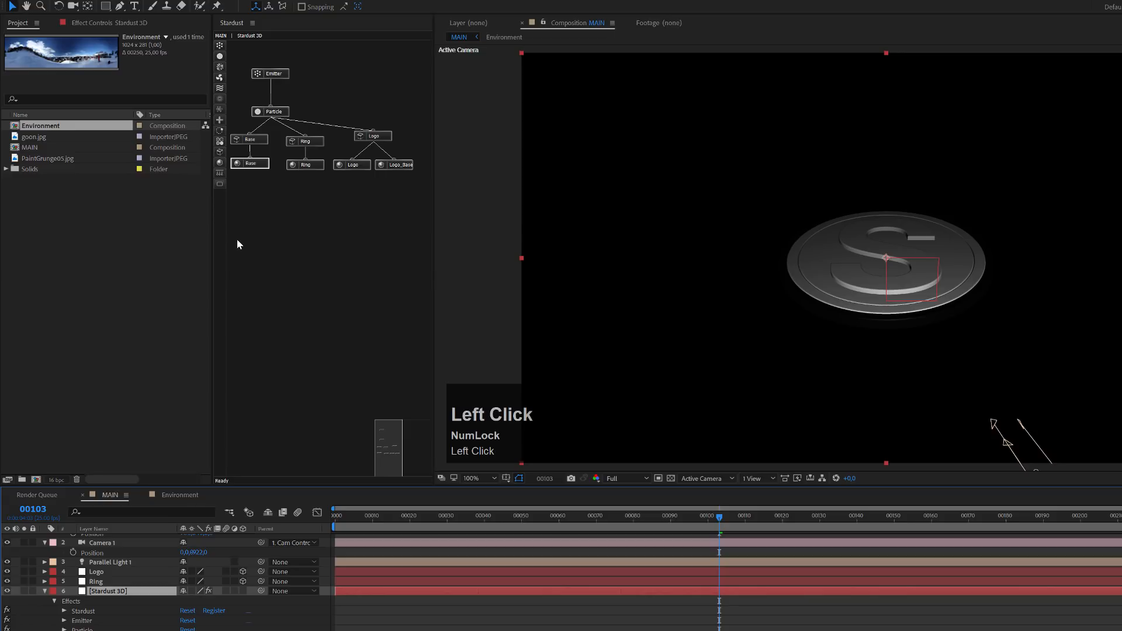
- In Stardust's render settings, set the Environment Layer to 7. Environment and preview the reflections through the logo assembly
{"action": "scroll", "coordinate": [214, 239], "scroll_direction": "up", "scroll_amount": 1}
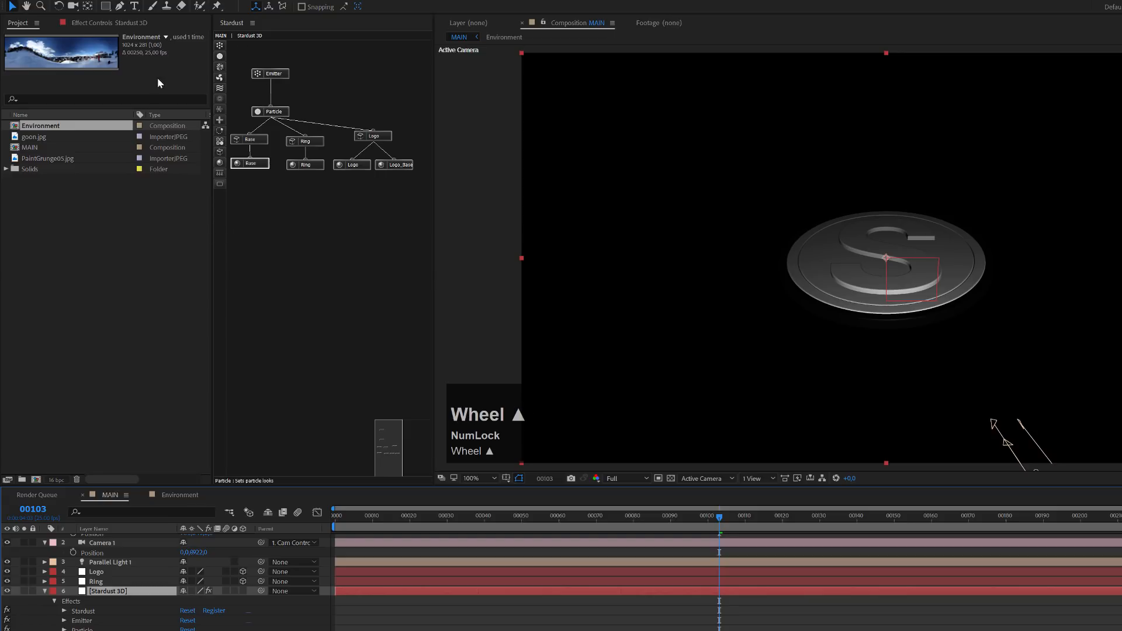
{"action": "left_click", "coordinate": [93, 23]}
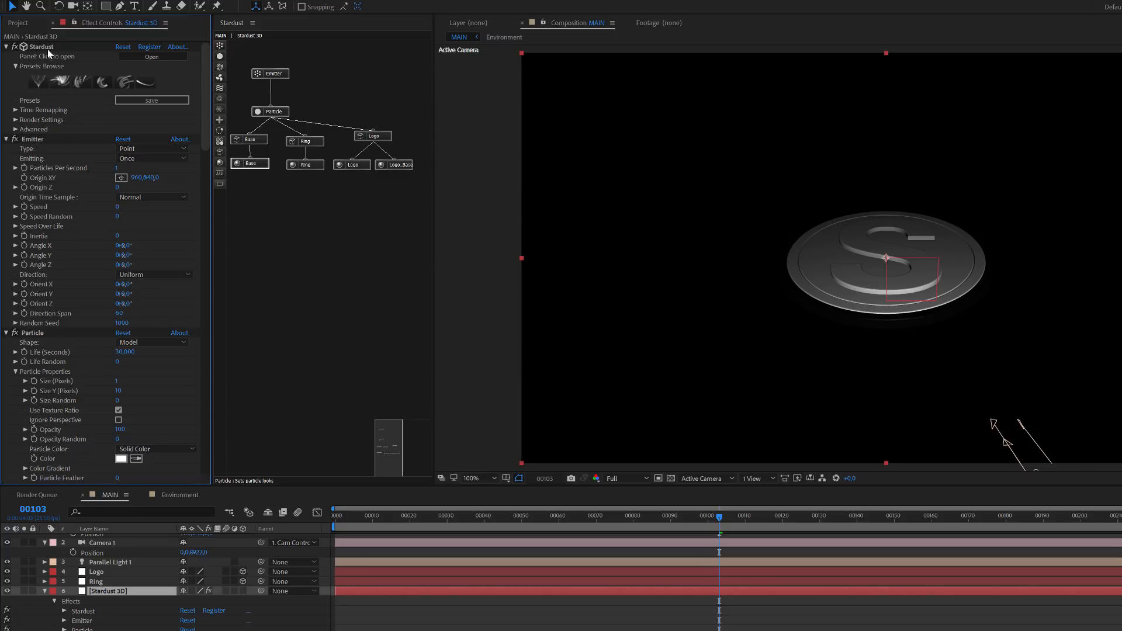
{"action": "left_click", "coordinate": [16, 120]}
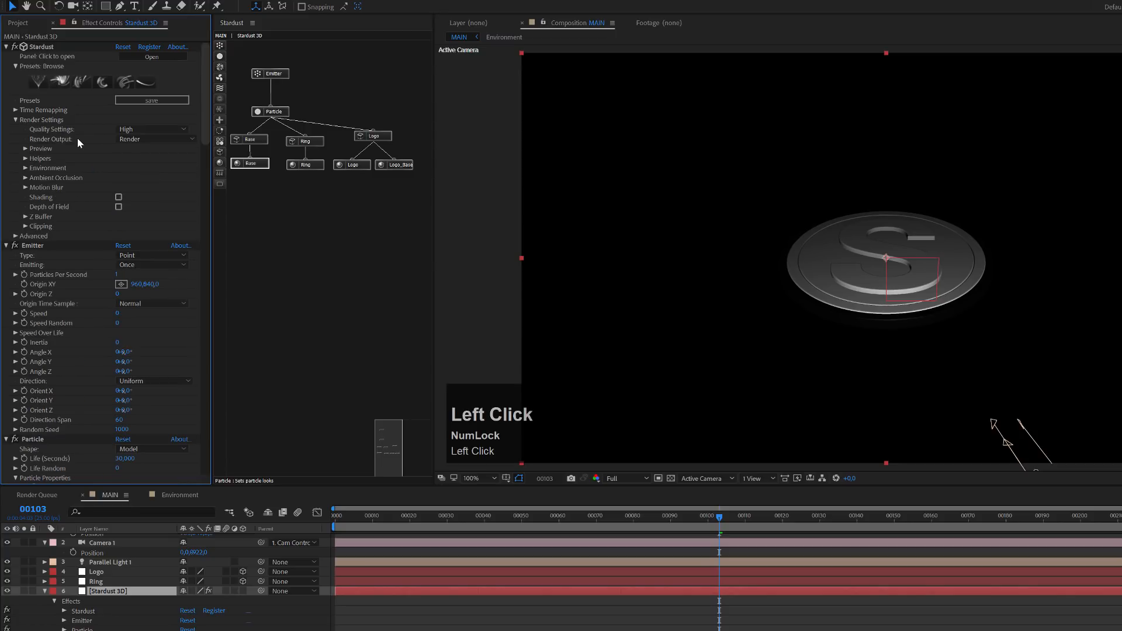
{"action": "left_click", "coordinate": [24, 168]}
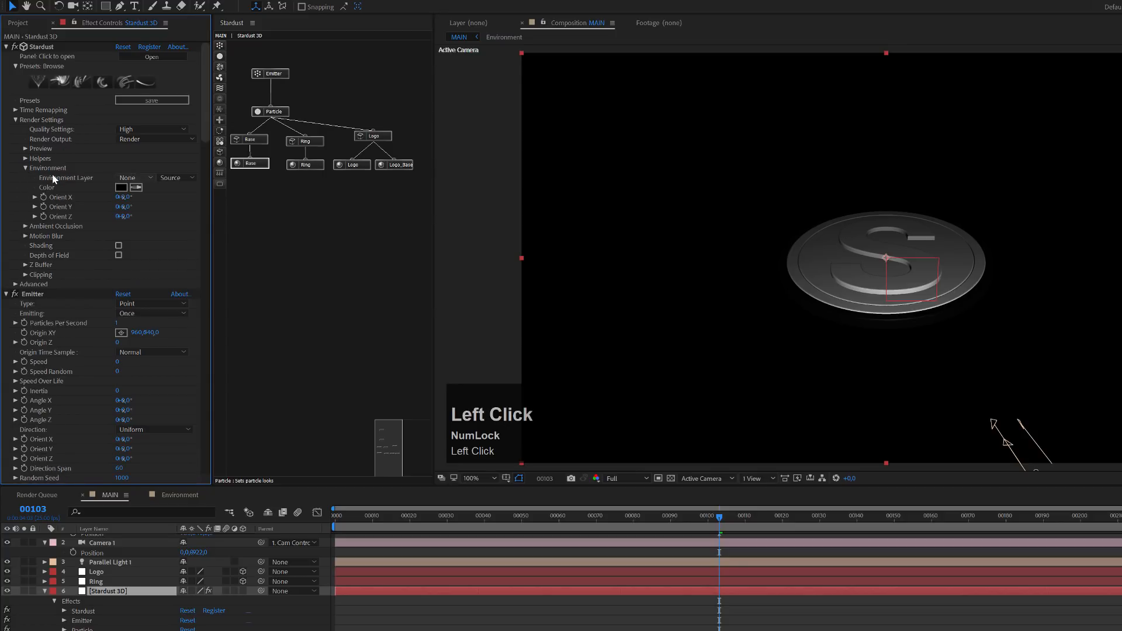
{"action": "left_click", "coordinate": [134, 178]}
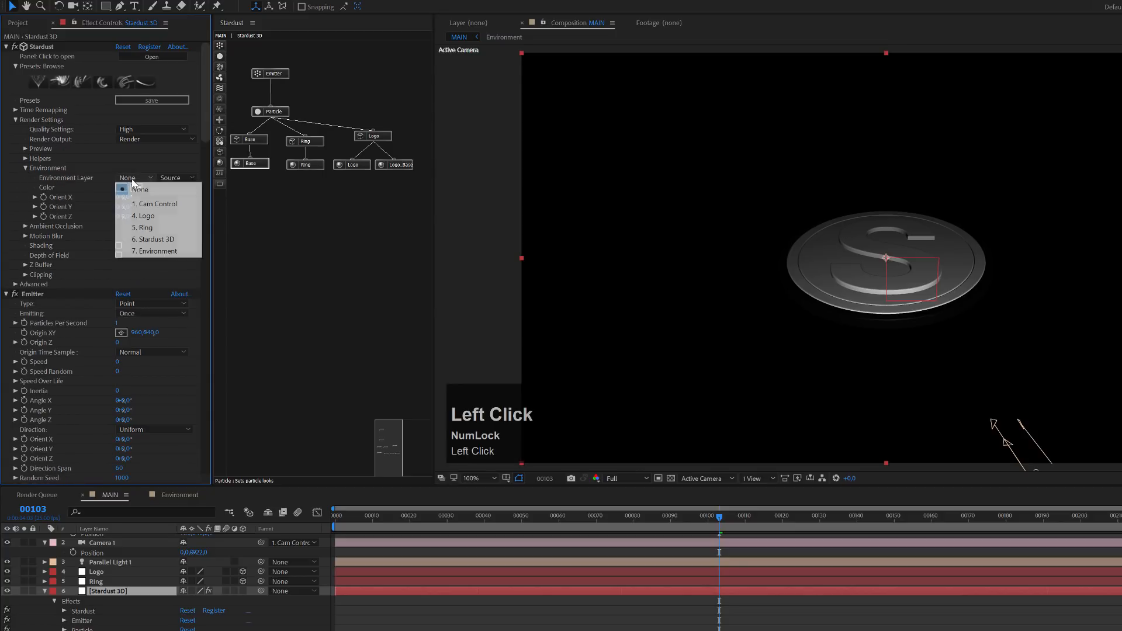
{"action": "left_click", "coordinate": [158, 251]}
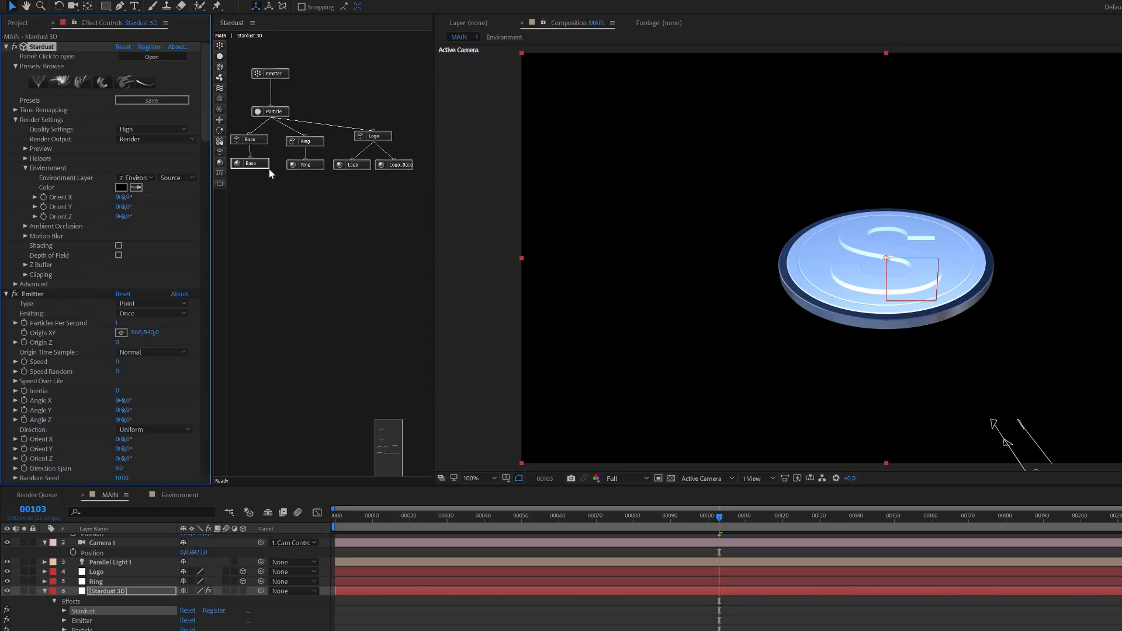
{"action": "left_click_drag", "start_coordinate": [571, 526], "coordinate": [470, 528]}
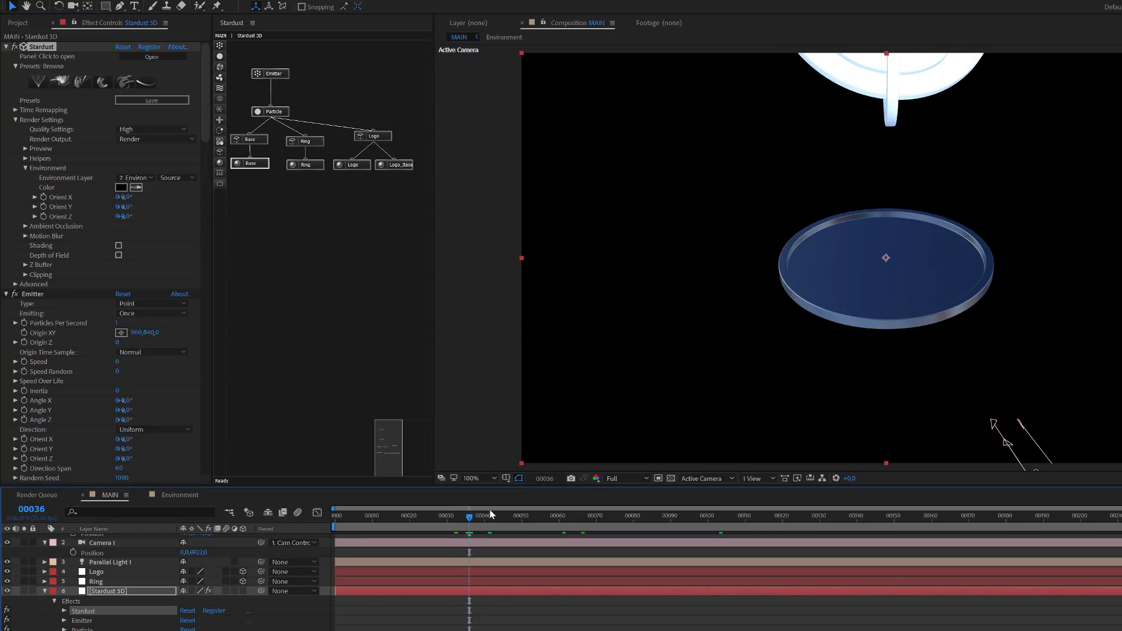
{"action": "left_click_drag", "start_coordinate": [467, 515], "coordinate": [681, 526]}
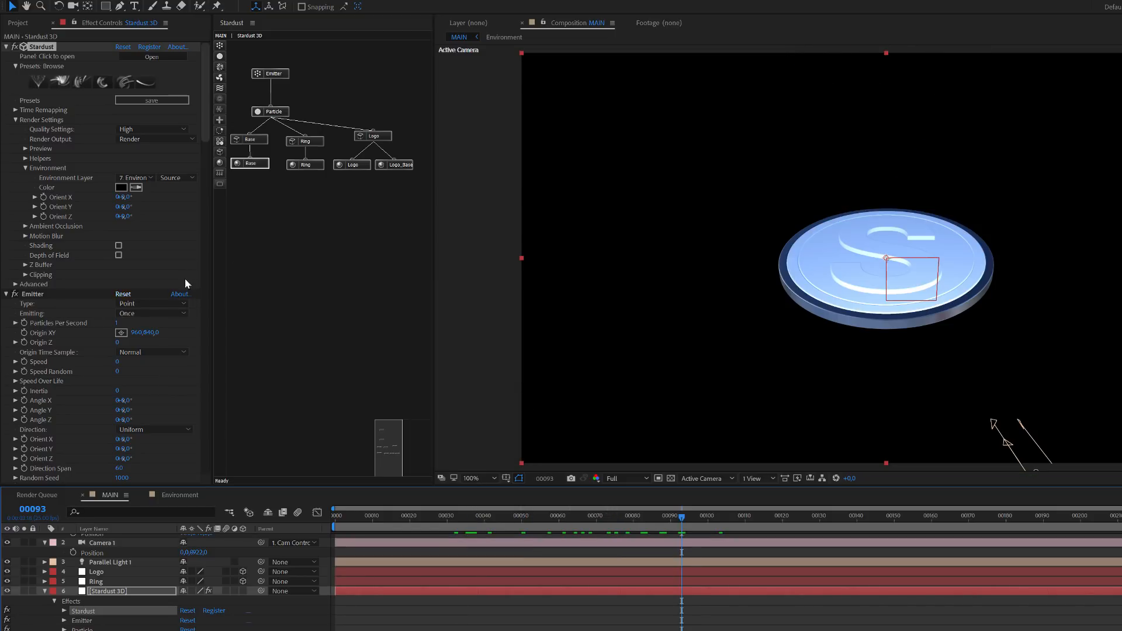
- Create a composition from PaintGrunge05.jpg and rename it Gloss for the Base material's gloss texture
{"action": "left_click", "coordinate": [257, 170]}
{"action": "scroll", "coordinate": [72, 448], "scroll_direction": "down", "scroll_amount": 4}
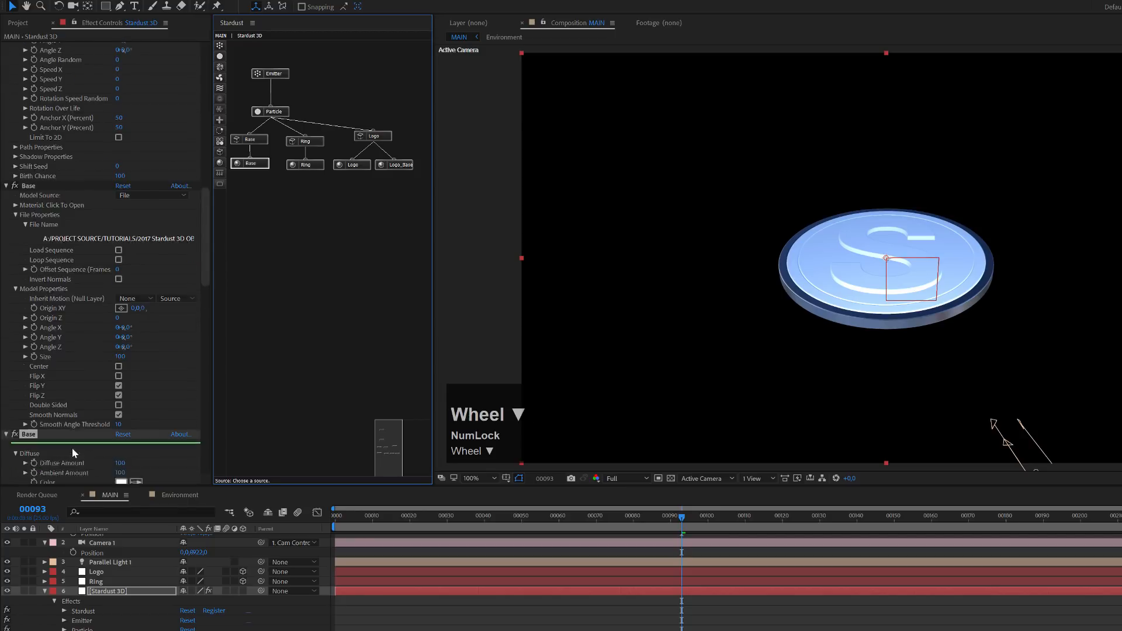
{"action": "scroll", "coordinate": [48, 445], "scroll_direction": "down", "scroll_amount": 2}
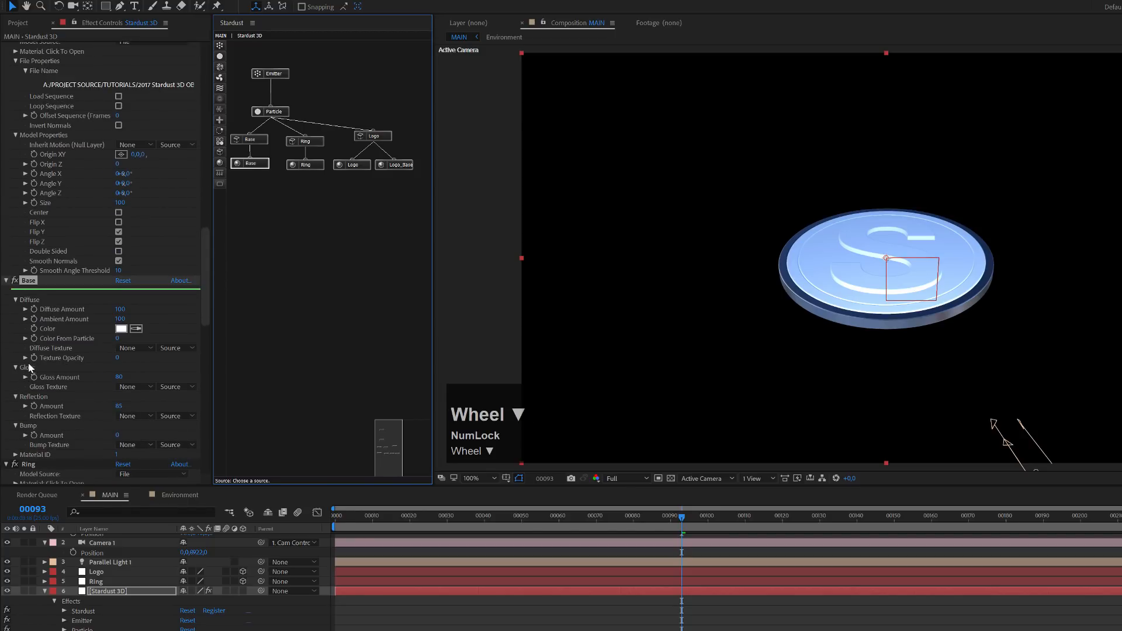
{"action": "left_click", "coordinate": [21, 24]}
{"action": "mouse_move", "coordinate": [39, 161]}
{"action": "left_mouse_down"}
{"action": "mouse_move", "coordinate": [89, 254]}
{"action": "mouse_move", "coordinate": [36, 479]}
{"action": "left_mouse_up"}
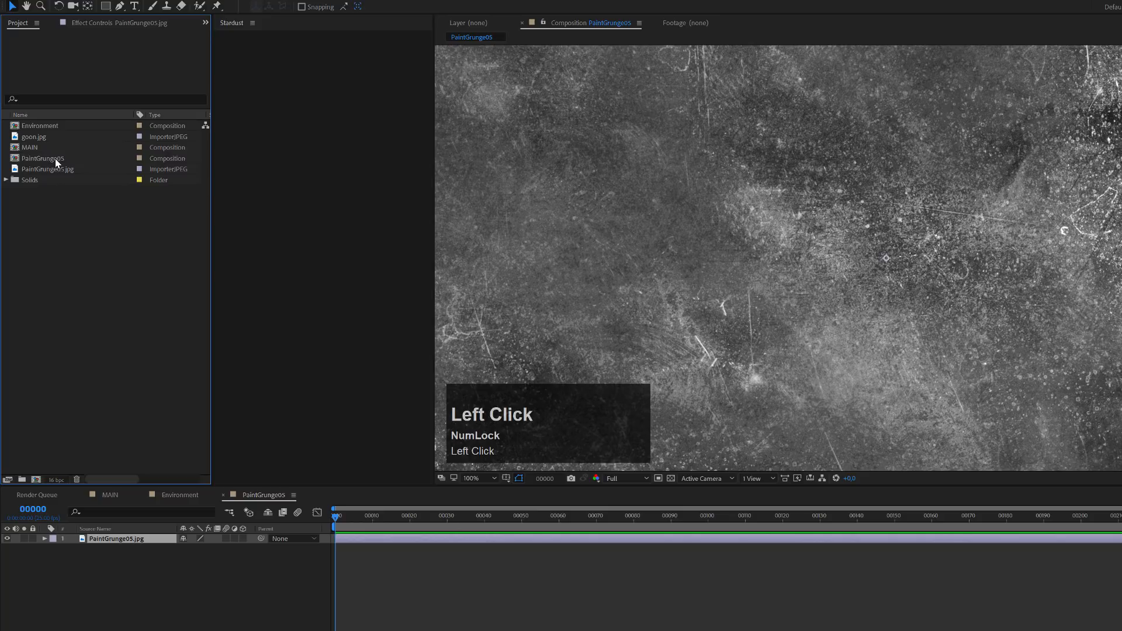
{"action": "left_click", "coordinate": [55, 159]}
{"action": "key", "text": "Return"}
{"action": "type", "text": "Gloss"}
{"action": "left_click", "coordinate": [79, 201]}
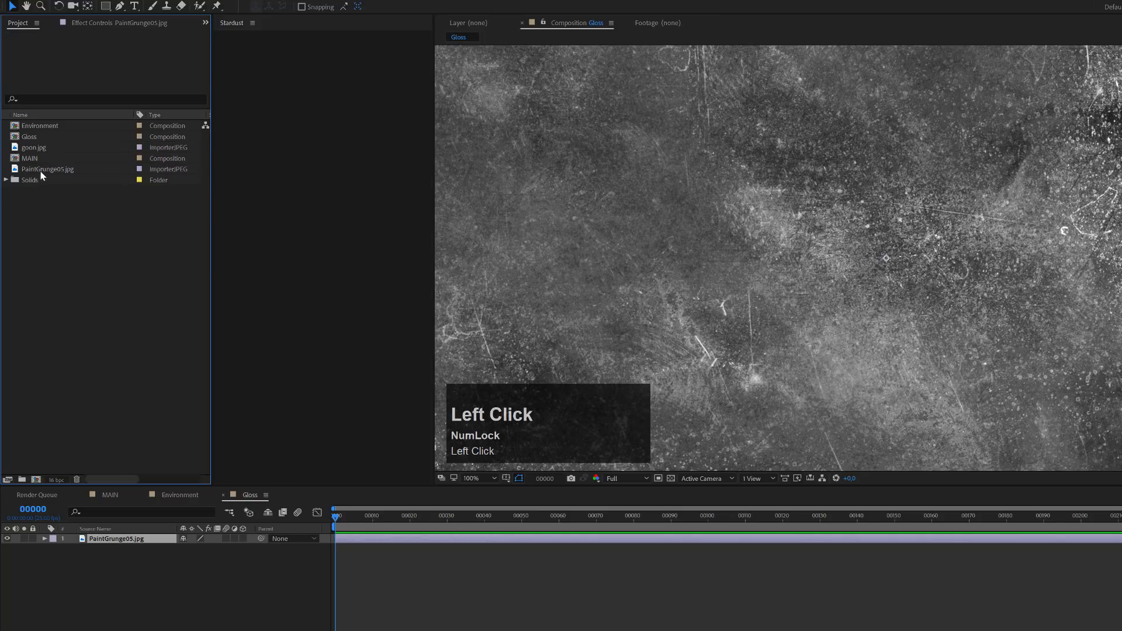
- Place the Gloss composition at the end of MAIN's layer stack, hide it, and reselect the Stardust 3D layer
{"action": "left_click", "coordinate": [111, 496]}
{"action": "left_click", "coordinate": [33, 136]}
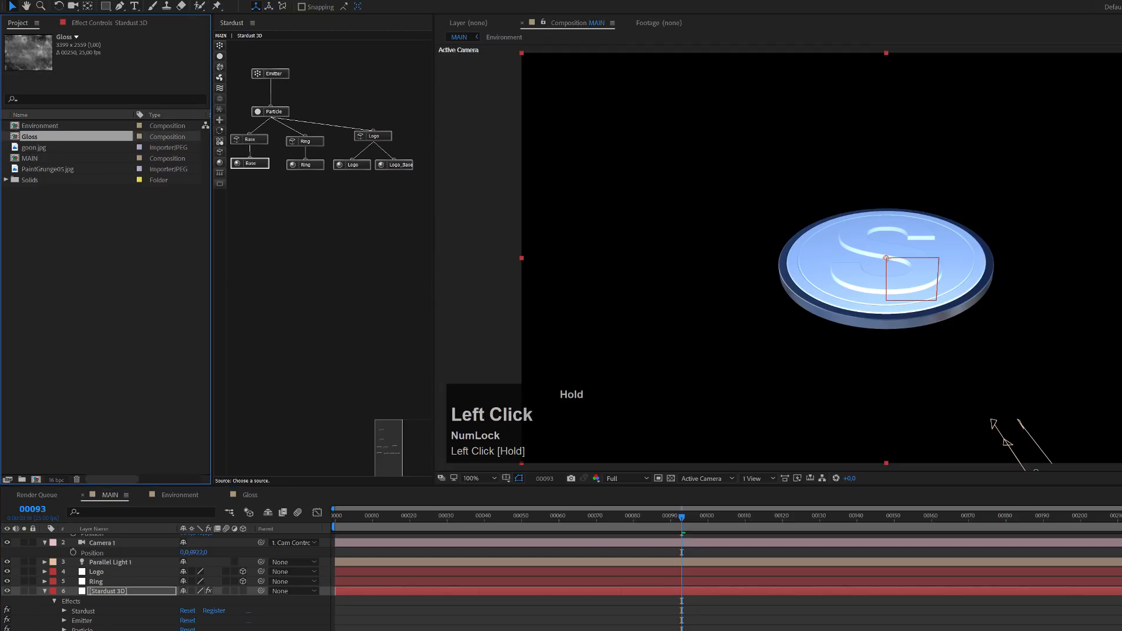
{"action": "left_click_drag", "start_coordinate": [34, 136], "coordinate": [109, 624]}
{"action": "left_click", "coordinate": [7, 629]}
{"action": "left_click", "coordinate": [103, 591]}
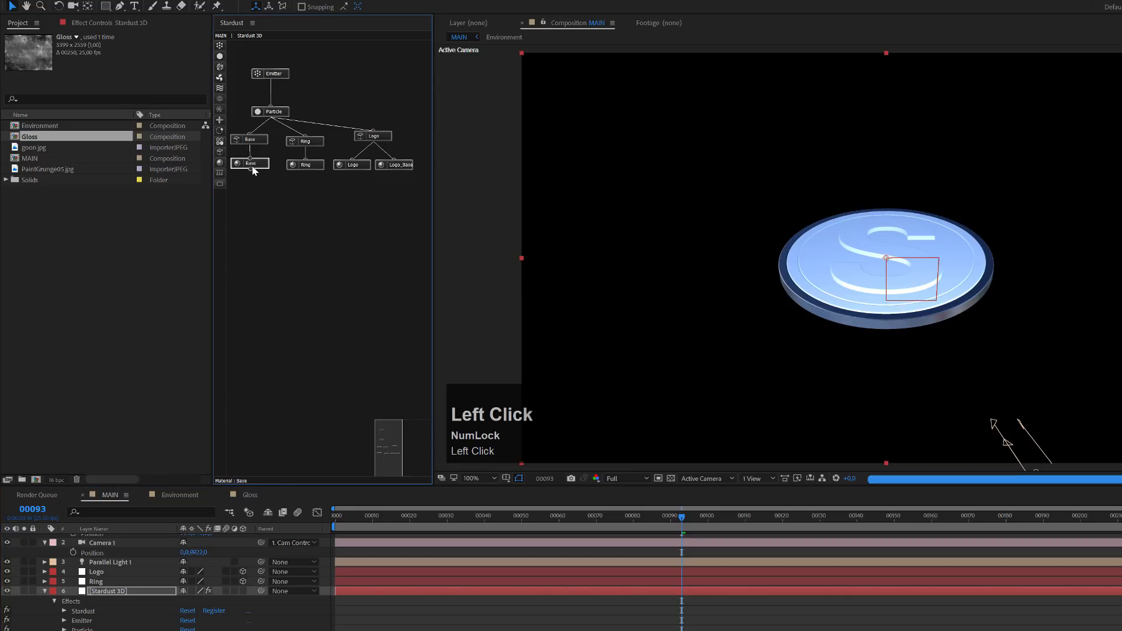
- Set the Base material's Gloss Texture to 7. Gloss and preview the base at frame 31 in MAIN
{"action": "left_click", "coordinate": [79, 24]}
{"action": "scroll", "coordinate": [113, 413], "scroll_direction": "down", "scroll_amount": 5}
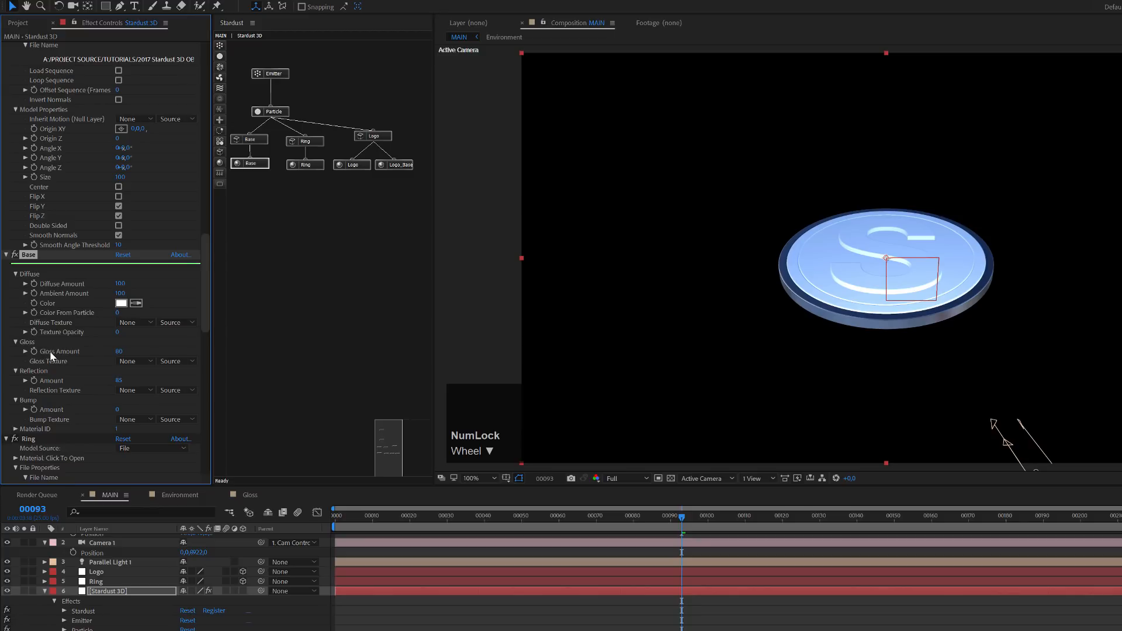
{"action": "left_click", "coordinate": [131, 362]}
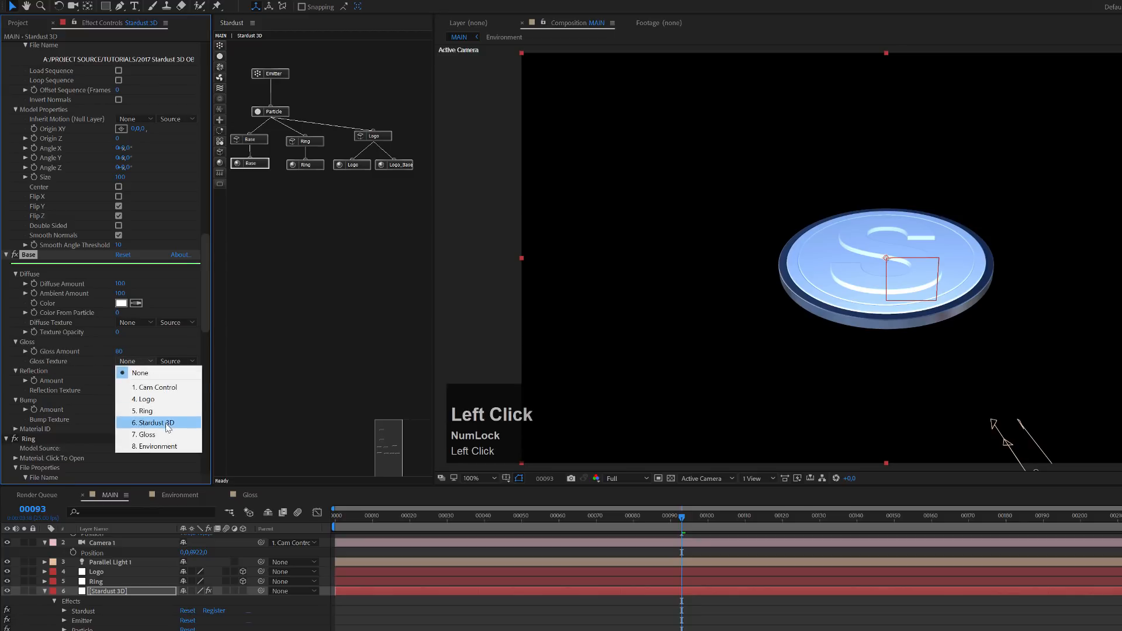
{"action": "left_click", "coordinate": [149, 436]}
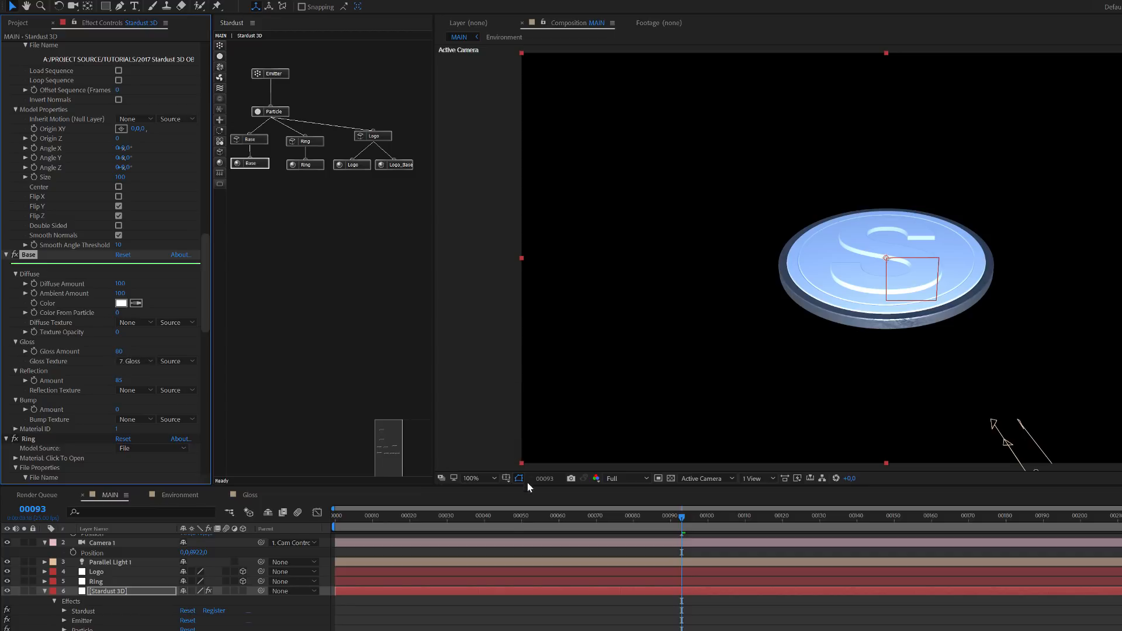
{"action": "left_click_drag", "start_coordinate": [510, 516], "coordinate": [451, 517]}
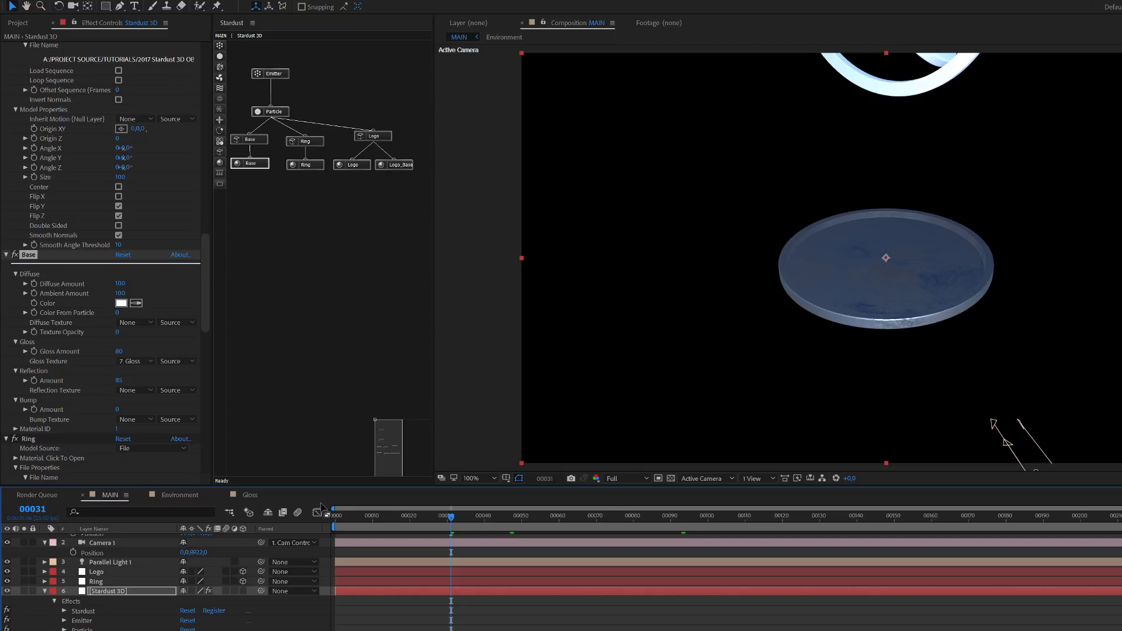
- Apply the Tint effect to the PaintGrunge05.jpg layer in the Gloss composition
{"action": "left_click", "coordinate": [240, 493]}
{"action": "scroll", "coordinate": [821, 287], "scroll_direction": "down", "scroll_amount": 6}
{"action": "scroll", "coordinate": [843, 252], "scroll_direction": "up", "scroll_amount": 1}
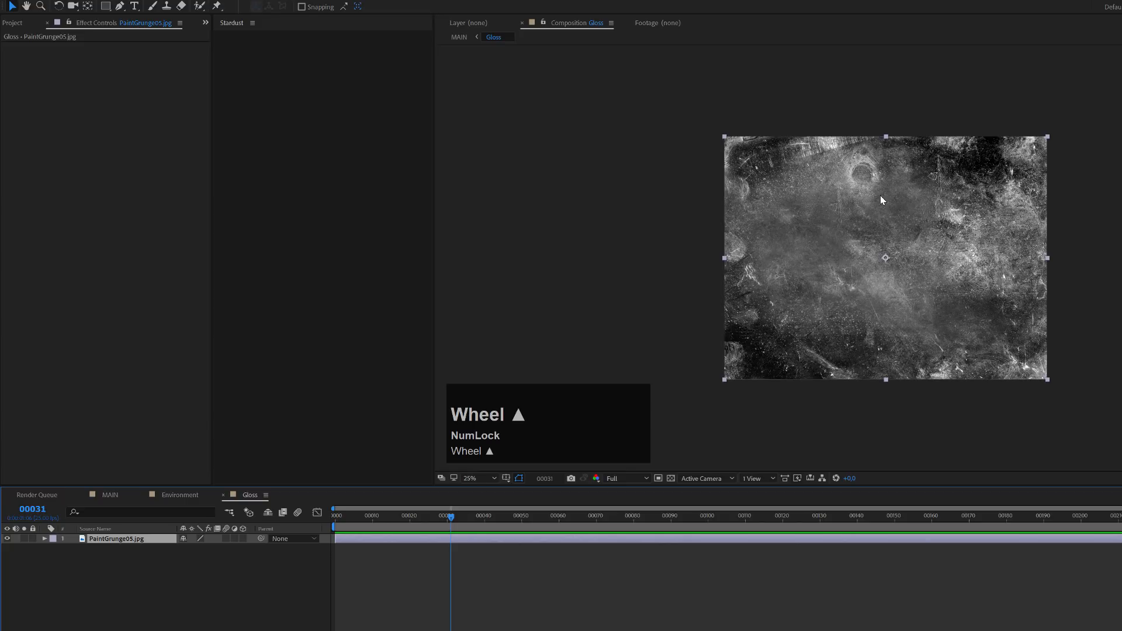
{"action": "scroll", "coordinate": [877, 186], "scroll_direction": "up", "scroll_amount": 1}
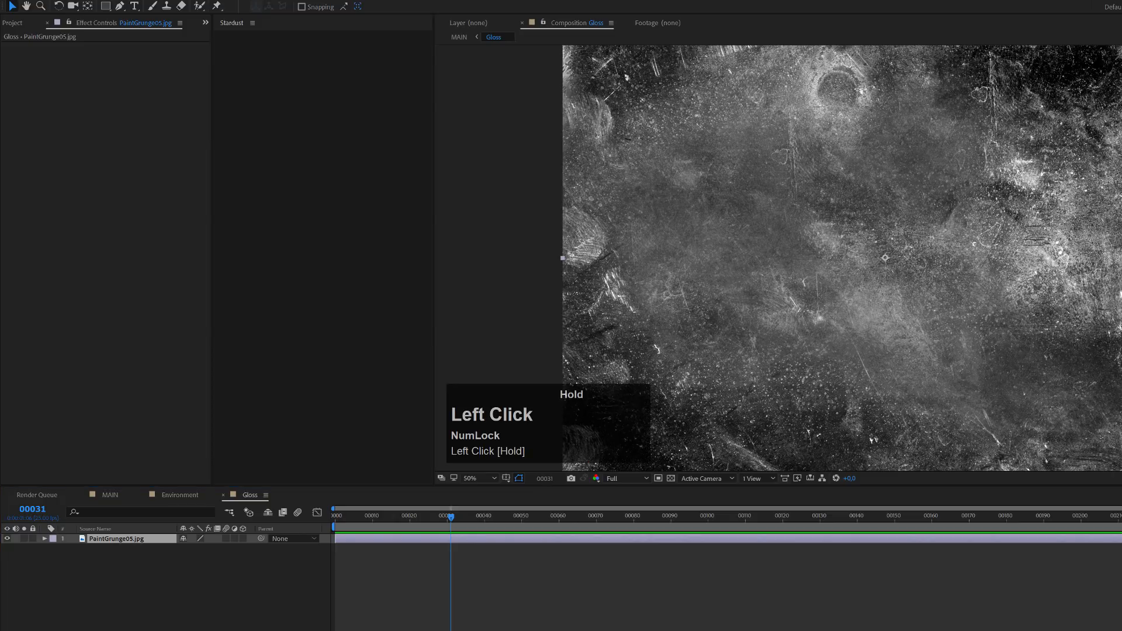
{"action": "type", "text": "tint"}
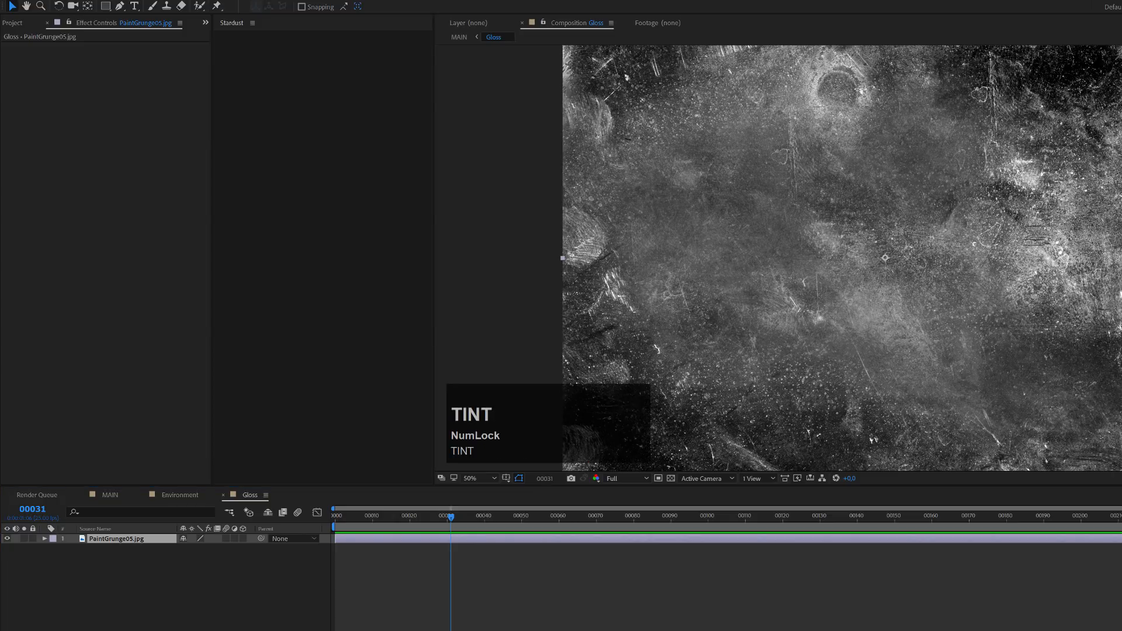
{"action": "left_click_drag", "start_coordinate": [143, 539], "coordinate": [146, 543]}
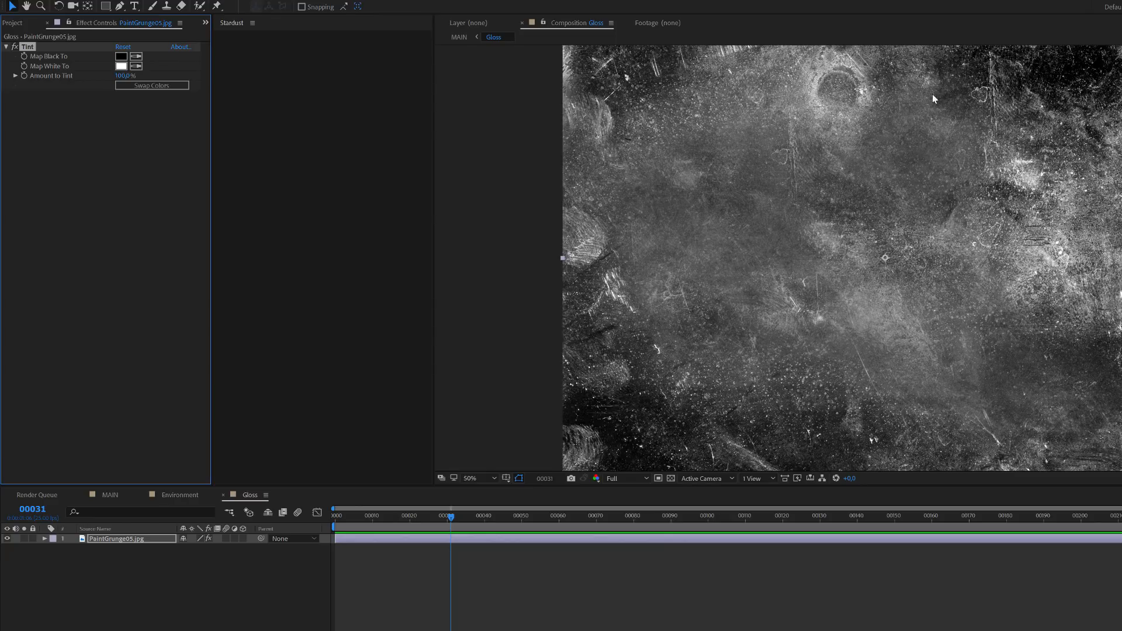
- Set the Tint effect's Map Black To colour to light gray BABABA and inspect the base in MAIN
{"action": "left_click", "coordinate": [121, 56]}
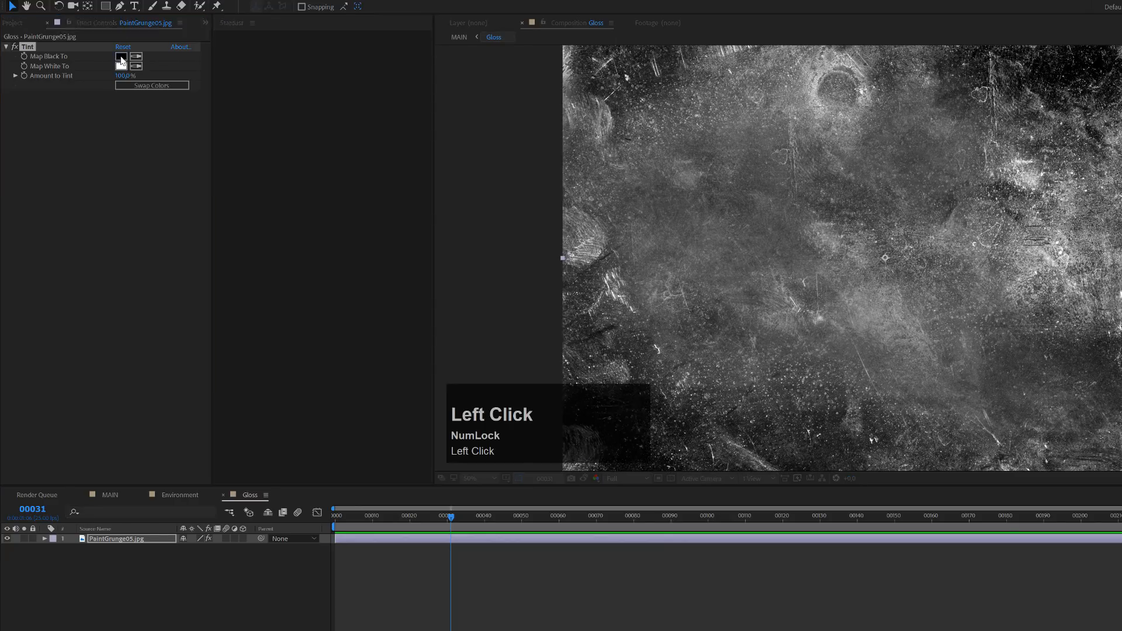
{"action": "left_click_drag", "start_coordinate": [23, 167], "coordinate": [15, 75]}
{"action": "left_click", "coordinate": [264, 38]}
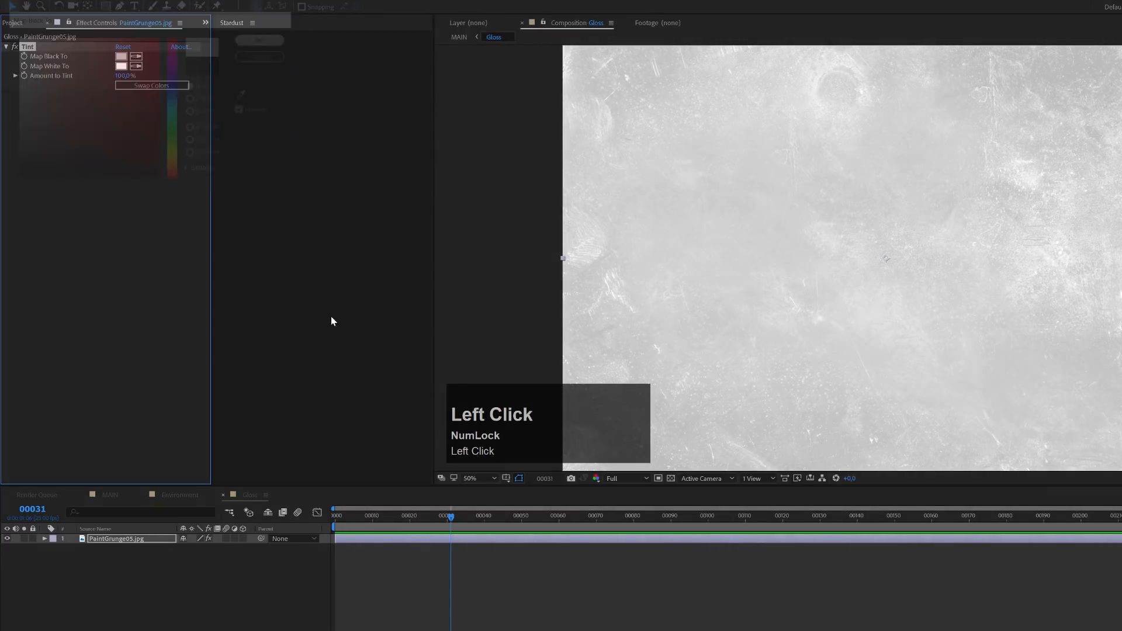
{"action": "left_click", "coordinate": [107, 495]}
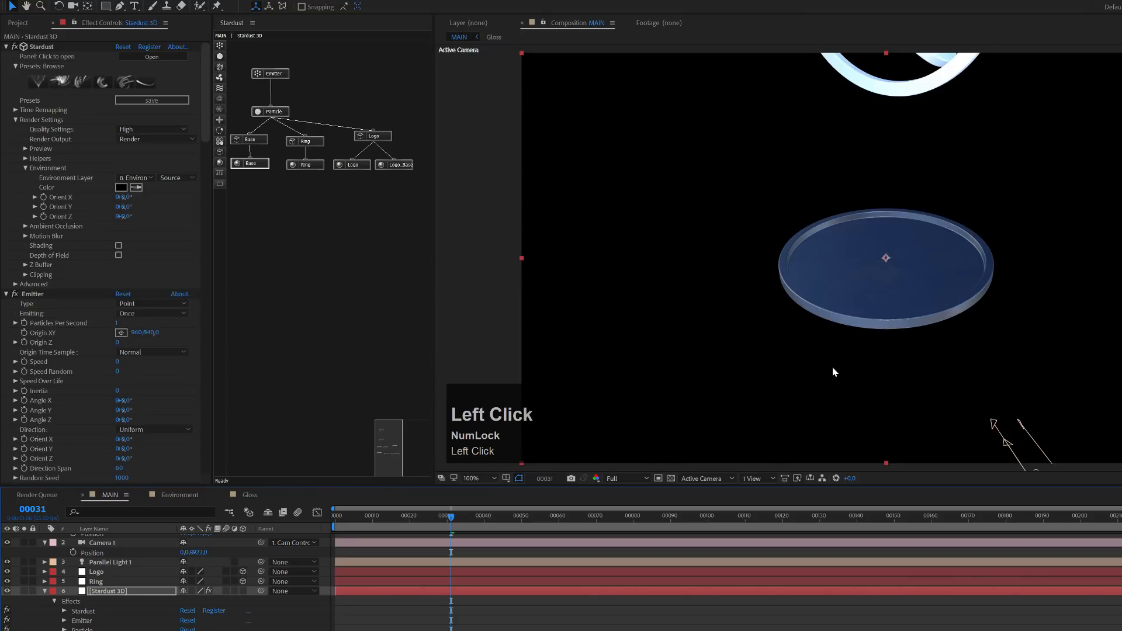
{"action": "scroll", "coordinate": [909, 295], "scroll_direction": "up", "scroll_amount": 2}
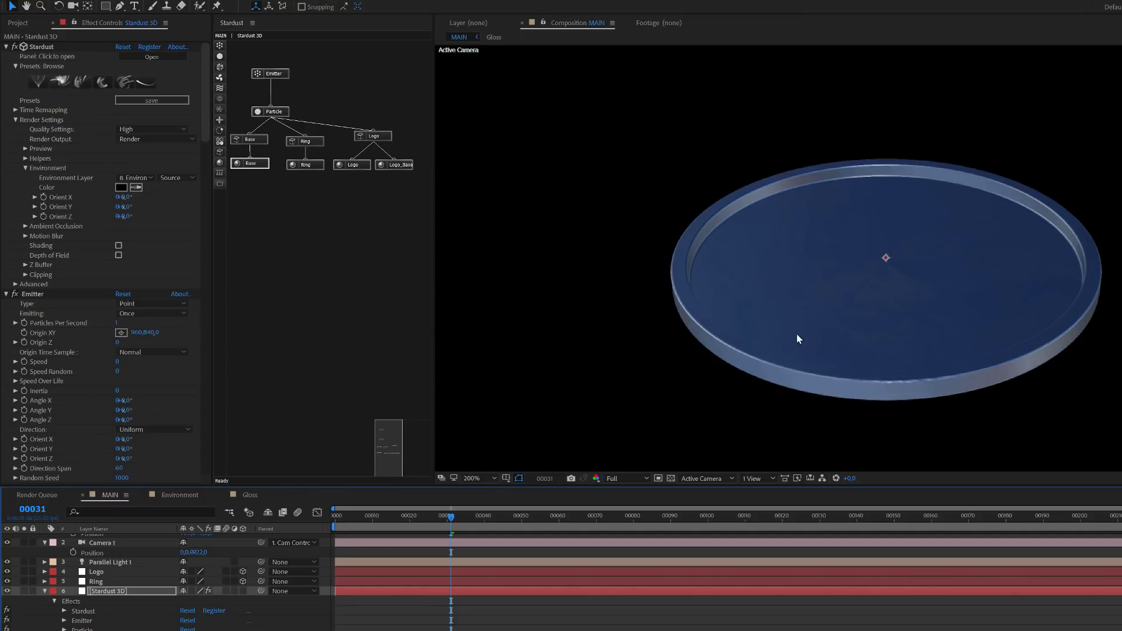
- Darken the Tint effect's Map Black To colour in the Gloss composition to a medium gray
{"action": "left_click", "coordinate": [254, 497]}
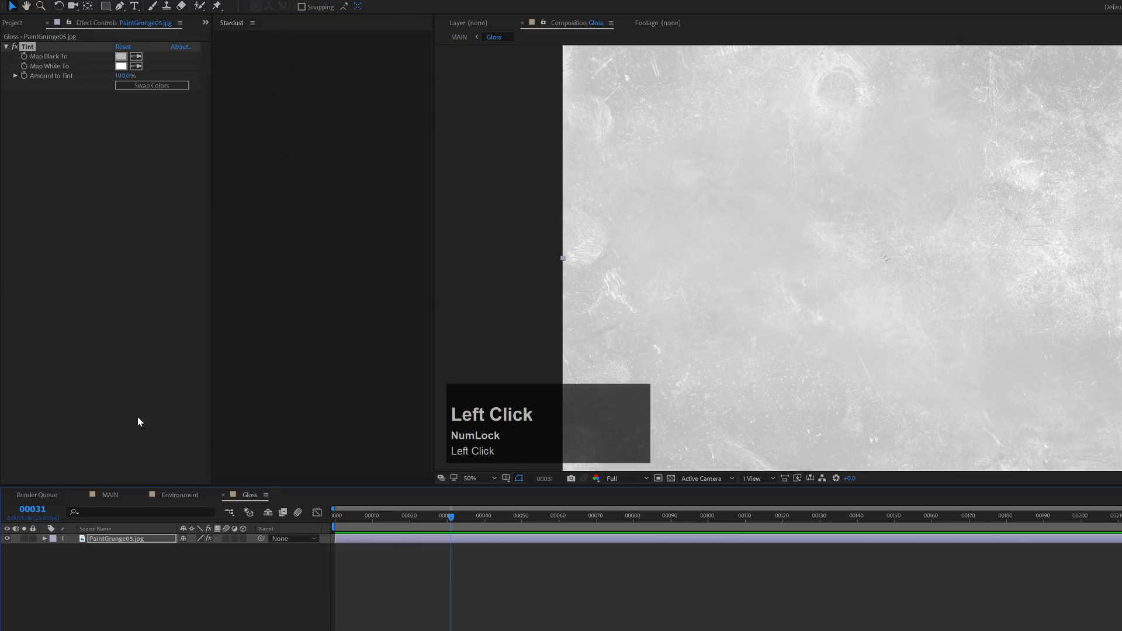
{"action": "left_click", "coordinate": [121, 56]}
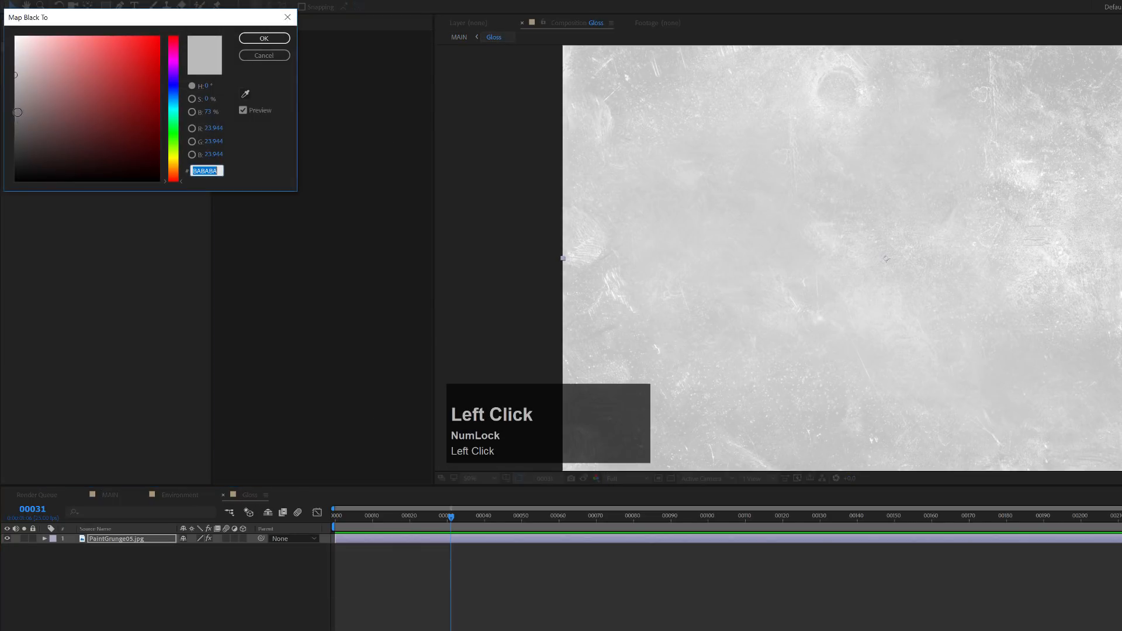
{"action": "mouse_move", "coordinate": [17, 100]}
{"action": "left_mouse_down"}
{"action": "mouse_move", "coordinate": [11, 108]}
{"action": "mouse_move", "coordinate": [8, 96]}
{"action": "left_mouse_up"}
{"action": "left_click", "coordinate": [264, 38]}
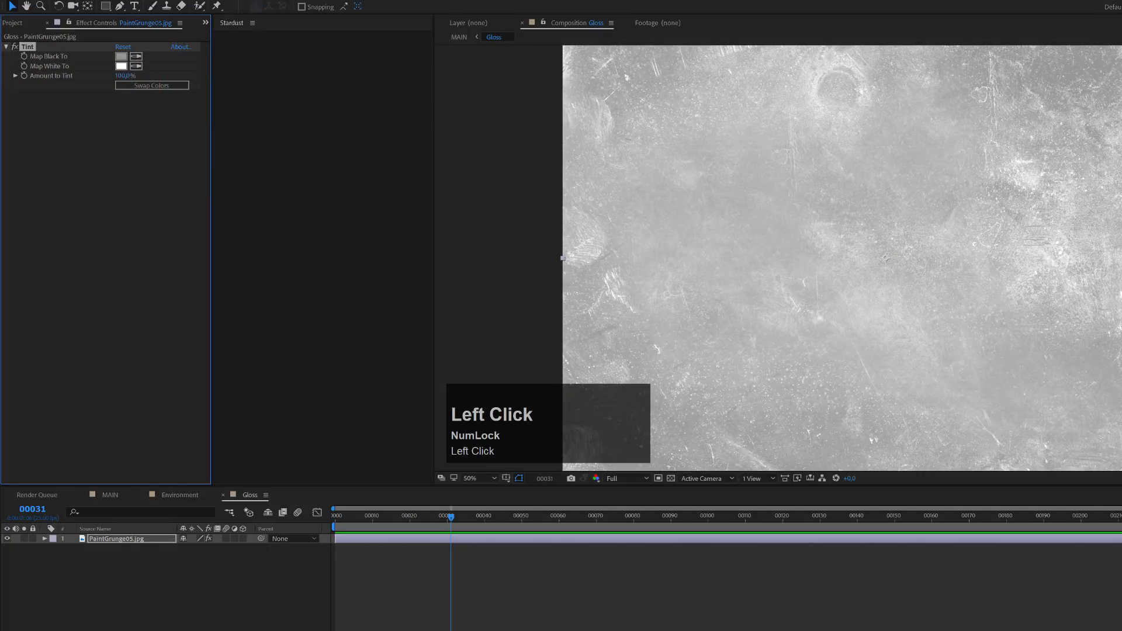
- Add a Curves effect to PaintGrunge05.jpg, shape its RGB curve into a steep S, and inspect the base in MAIN
{"action": "type", "text": "curves"}
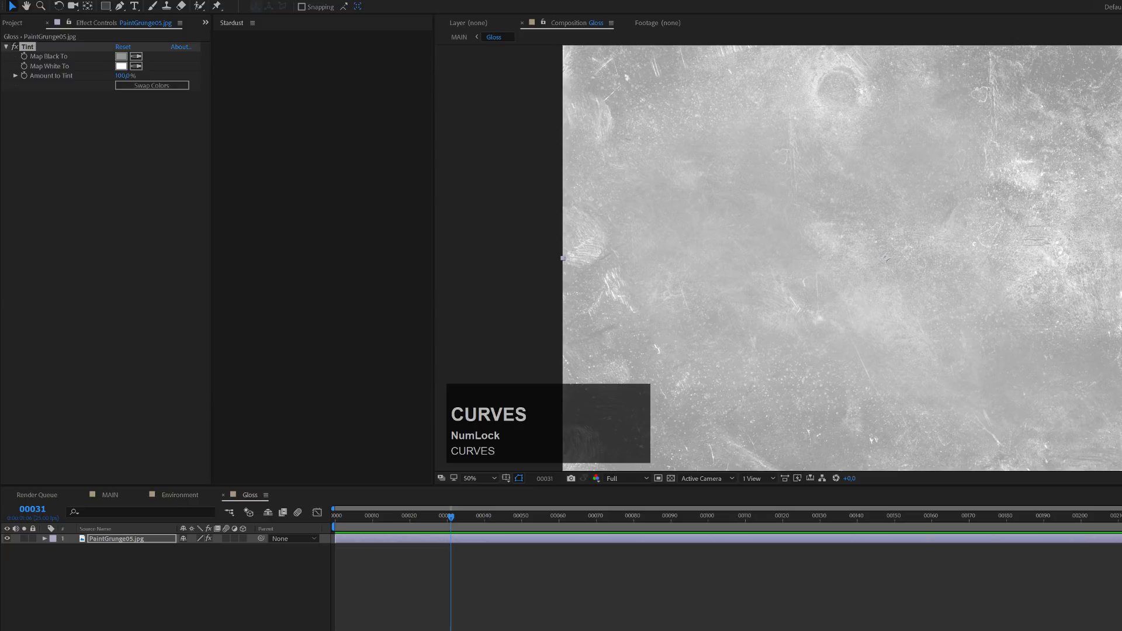
{"action": "left_click_drag", "start_coordinate": [218, 145], "coordinate": [124, 138]}
{"action": "left_click_drag", "start_coordinate": [118, 189], "coordinate": [119, 173]}
{"action": "left_click_drag", "start_coordinate": [59, 236], "coordinate": [101, 228]}
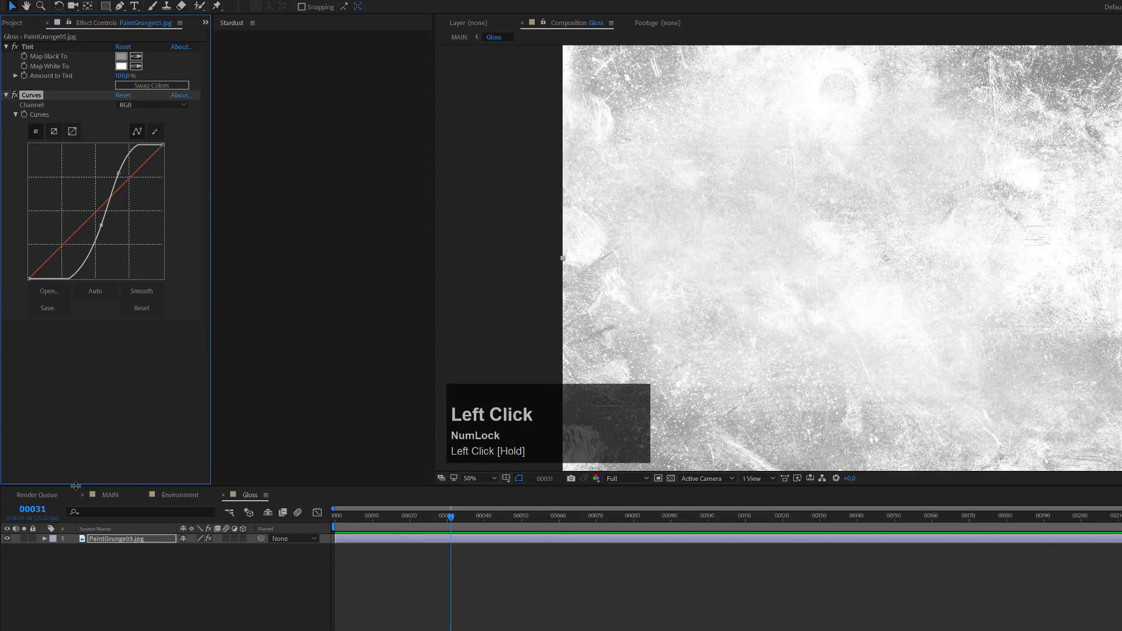
{"action": "left_click", "coordinate": [105, 494]}
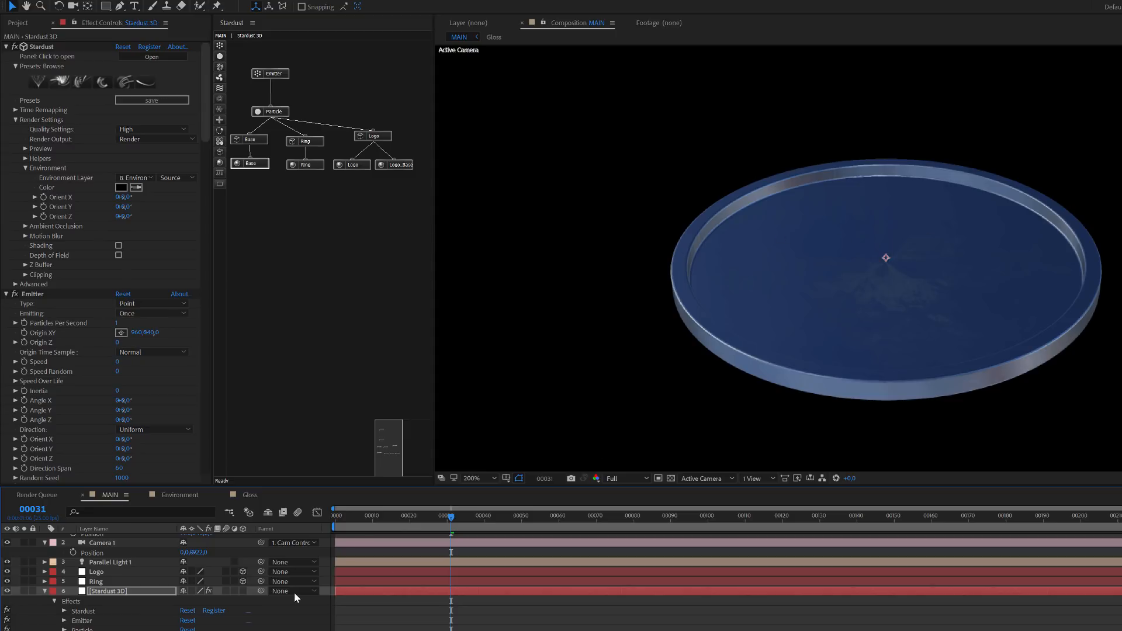
- Soften the lower part of the Gloss texture's S-curve, set Tint's Map Black To to 575757, and inspect the base in MAIN
{"action": "left_click", "coordinate": [245, 494]}
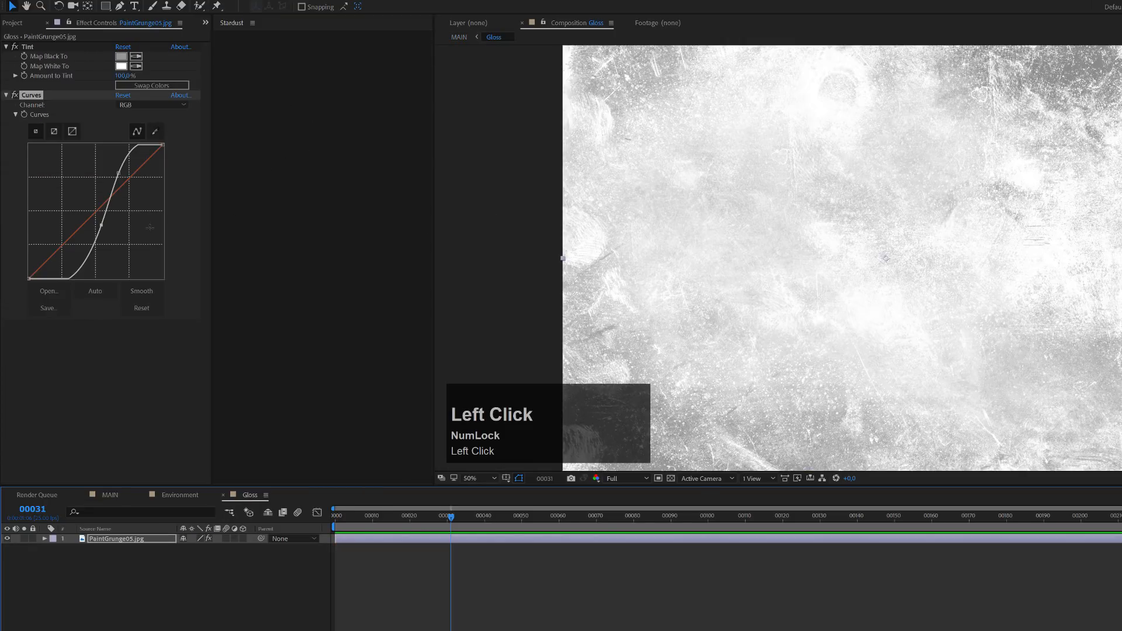
{"action": "left_click_drag", "start_coordinate": [101, 225], "coordinate": [92, 226]}
{"action": "left_click", "coordinate": [121, 56]}
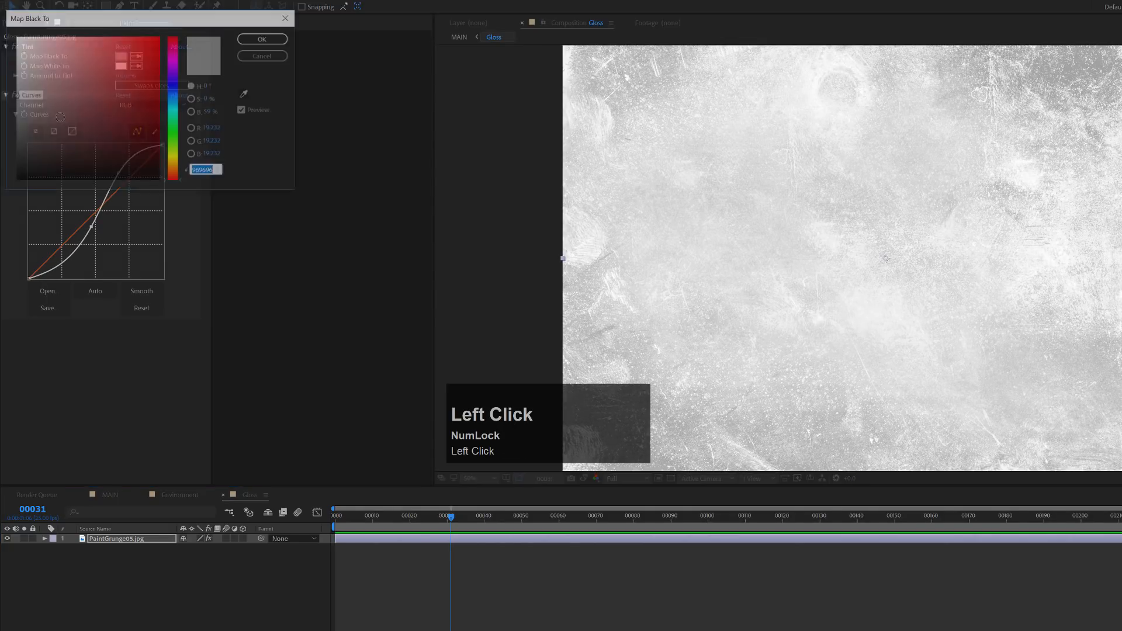
{"action": "left_click", "coordinate": [19, 125]}
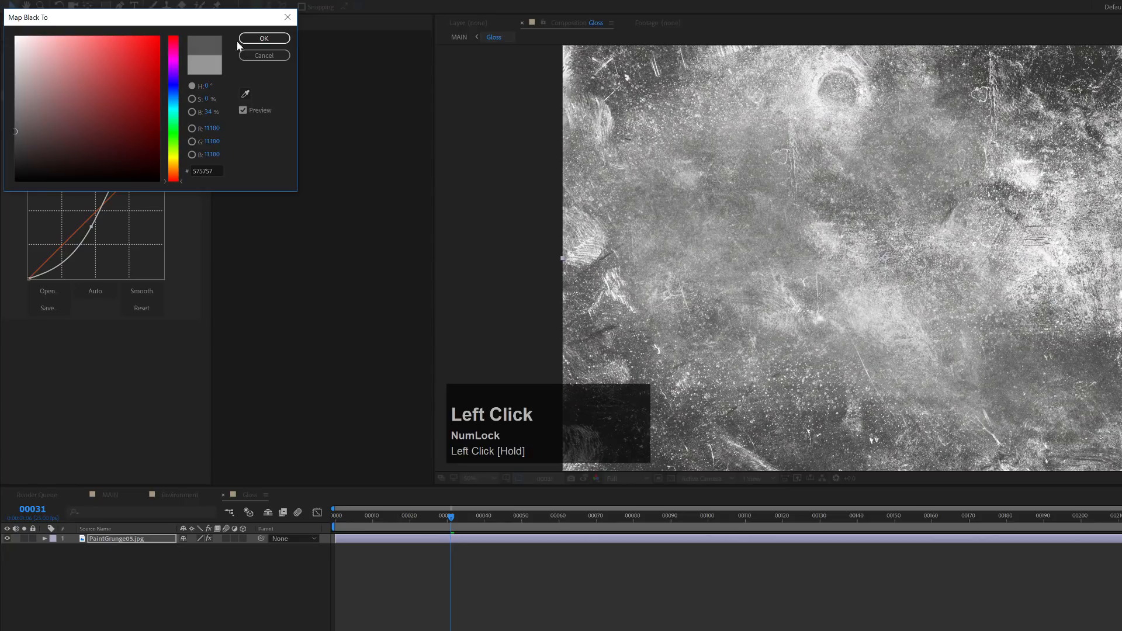
{"action": "left_click", "coordinate": [264, 38]}
{"action": "left_click", "coordinate": [118, 497]}
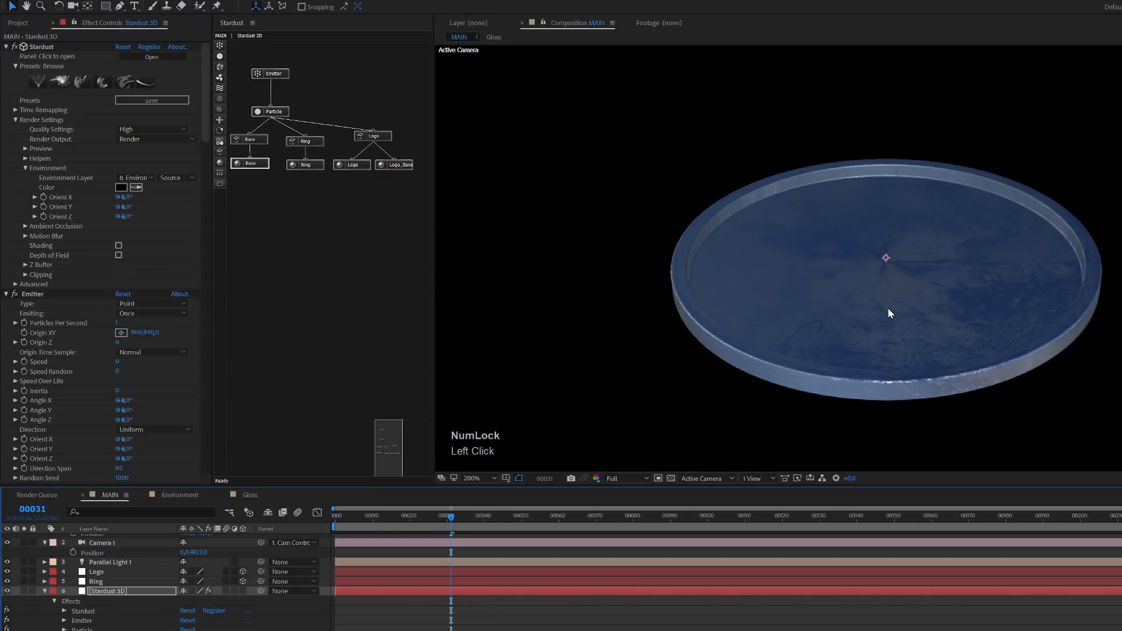
{"action": "scroll", "coordinate": [847, 315], "scroll_direction": "up", "scroll_amount": 1}
- Lighten the Tint effect's Map Black To colour in the Gloss composition to 888888
{"action": "left_click", "coordinate": [249, 495]}
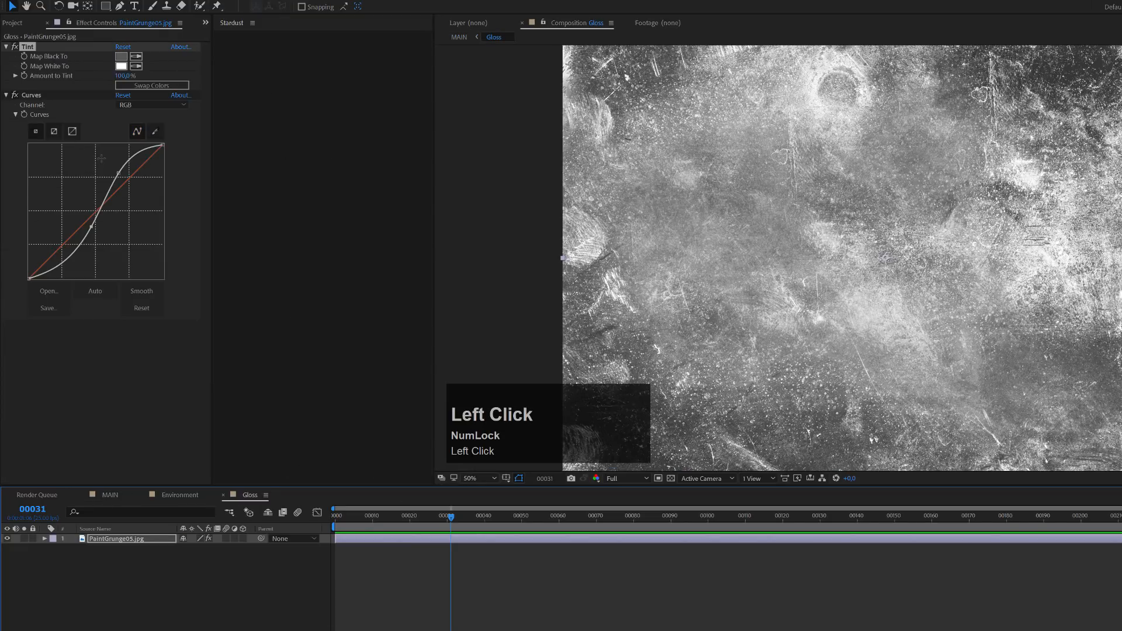
{"action": "left_click", "coordinate": [121, 56]}
{"action": "left_click_drag", "start_coordinate": [17, 117], "coordinate": [7, 104]}
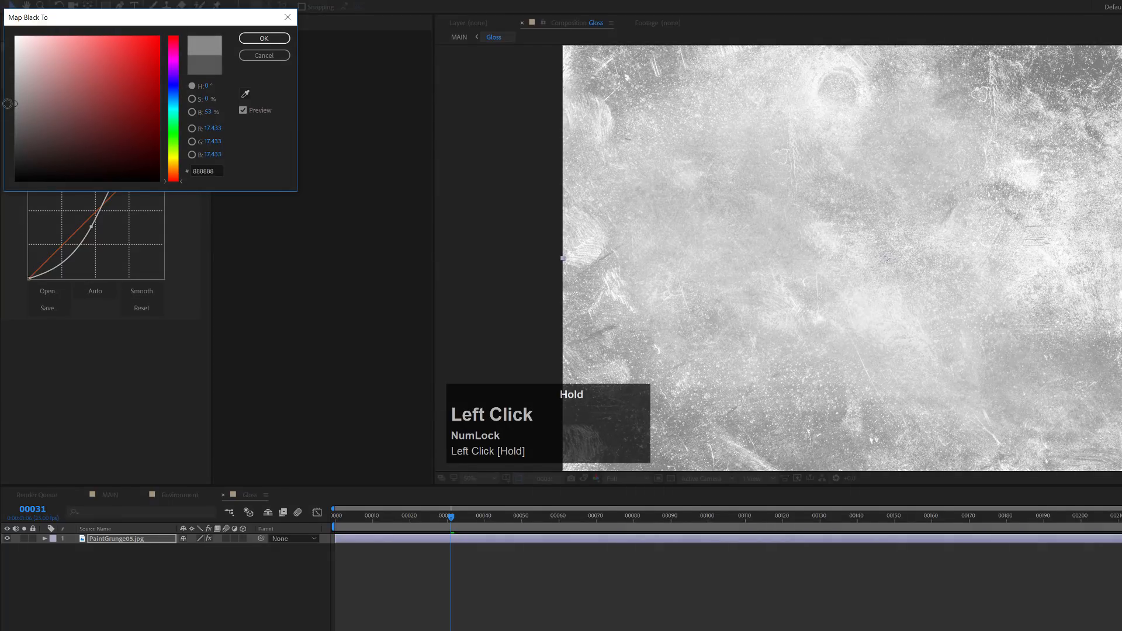
{"action": "left_click", "coordinate": [264, 38]}
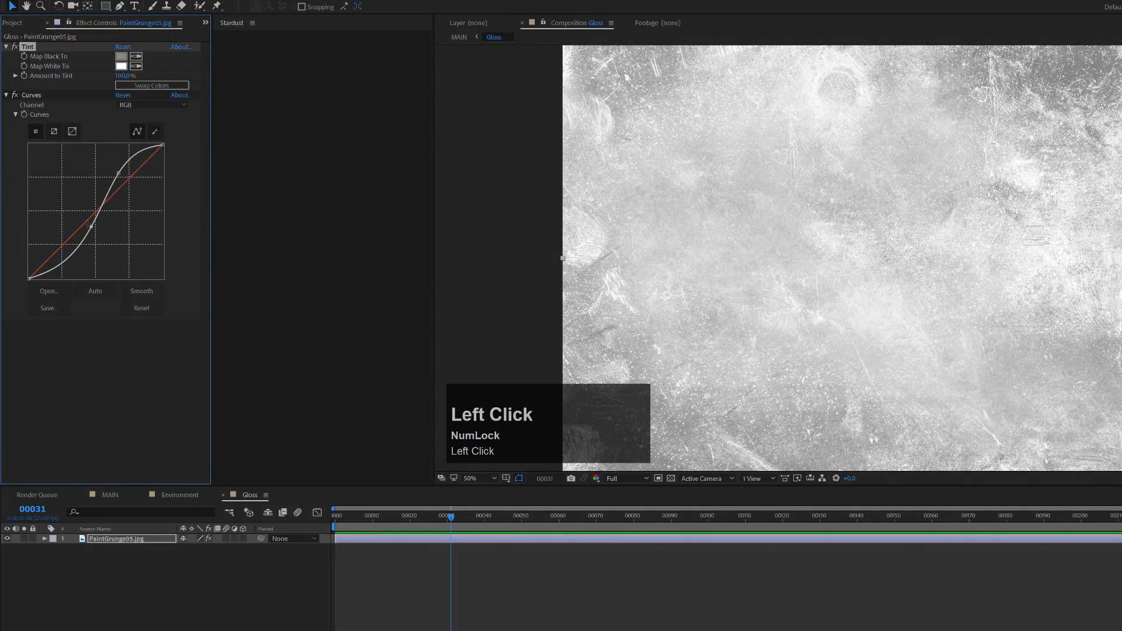
- Replace the S-curve with a single point pulled well below the diagonal to darken the texture, and inspect the base in MAIN
{"action": "left_click_drag", "start_coordinate": [91, 227], "coordinate": [101, 232]}
{"action": "left_click_drag", "start_coordinate": [118, 173], "coordinate": [122, 235]}
{"action": "left_click", "coordinate": [141, 308]}
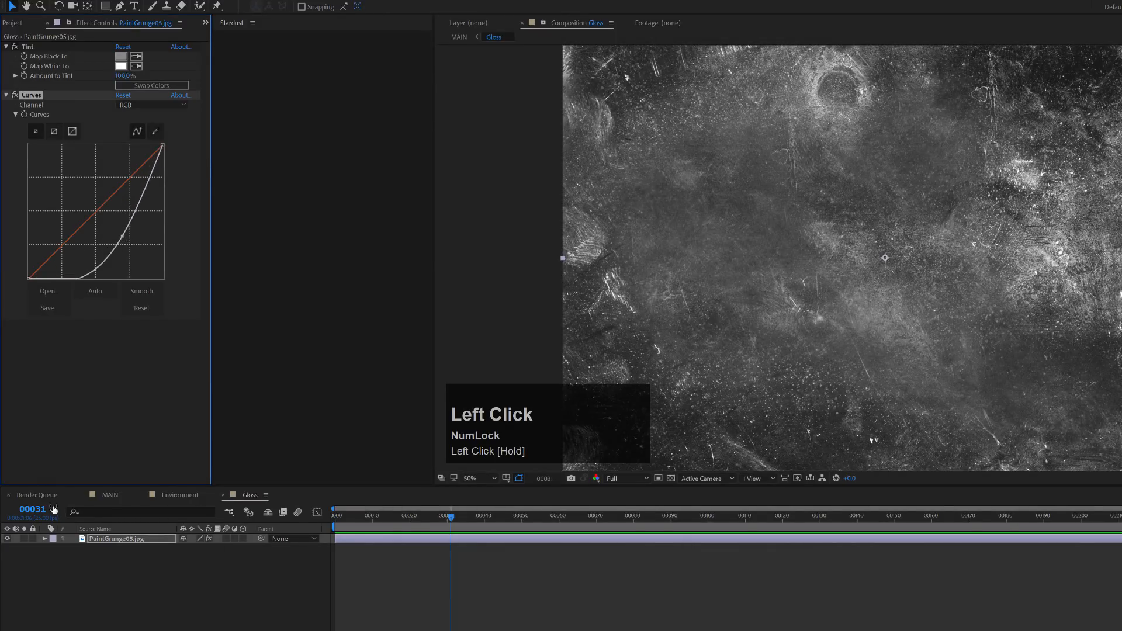
{"action": "left_click", "coordinate": [109, 495]}
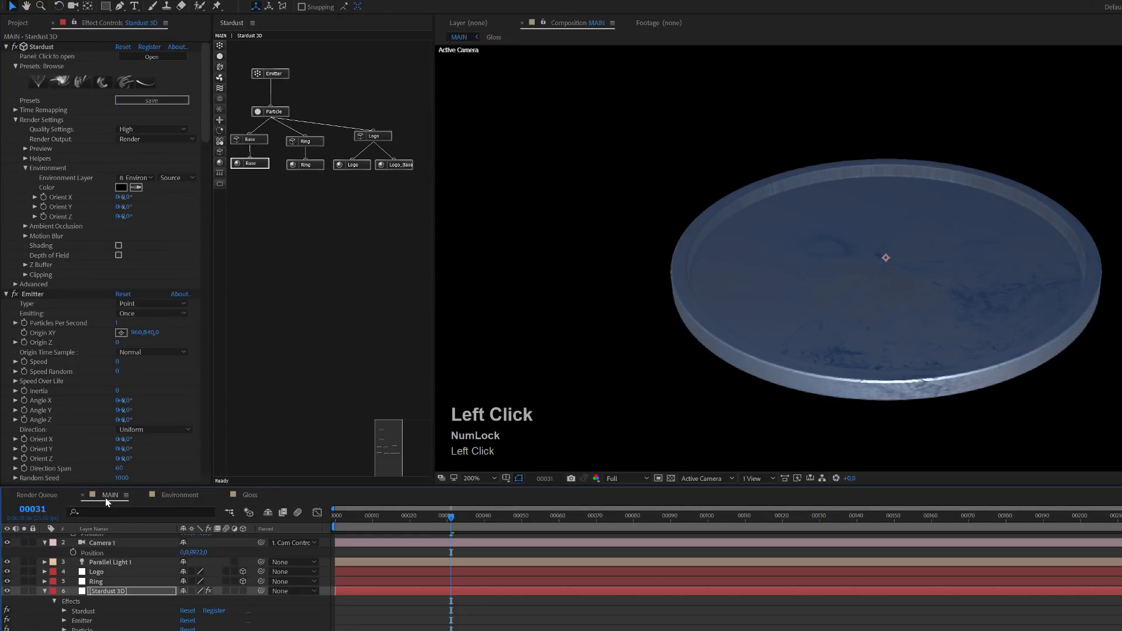
- Raise the Gloss texture's curve midpoint slightly above the diagonal to brighten the midtones, and inspect the base in MAIN
{"action": "left_click", "coordinate": [258, 496]}
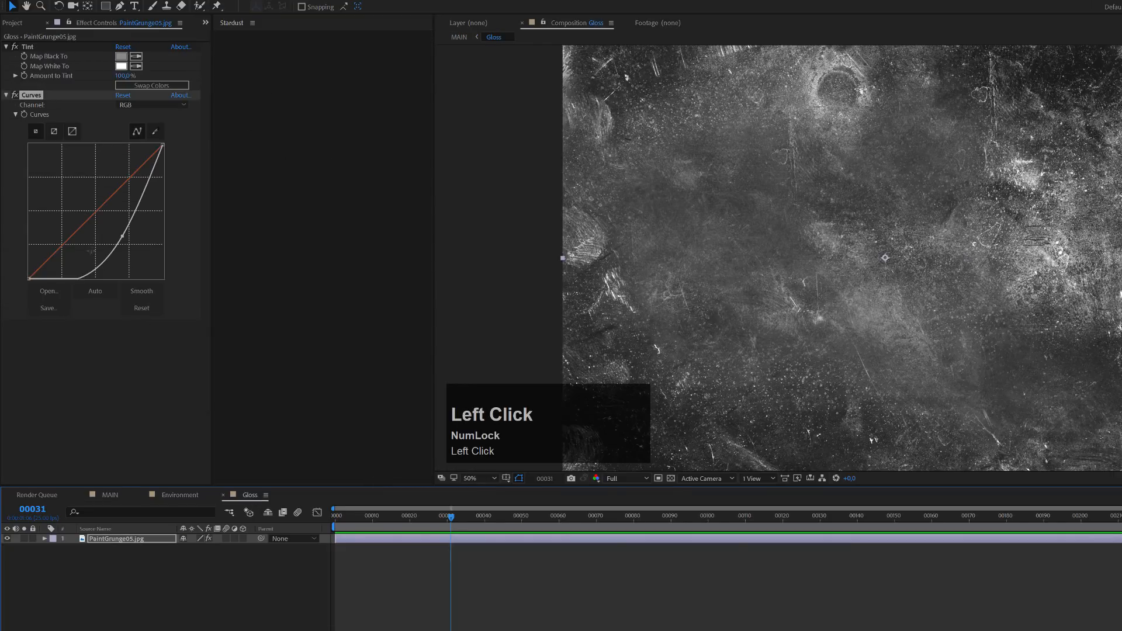
{"action": "left_click_drag", "start_coordinate": [123, 235], "coordinate": [95, 198]}
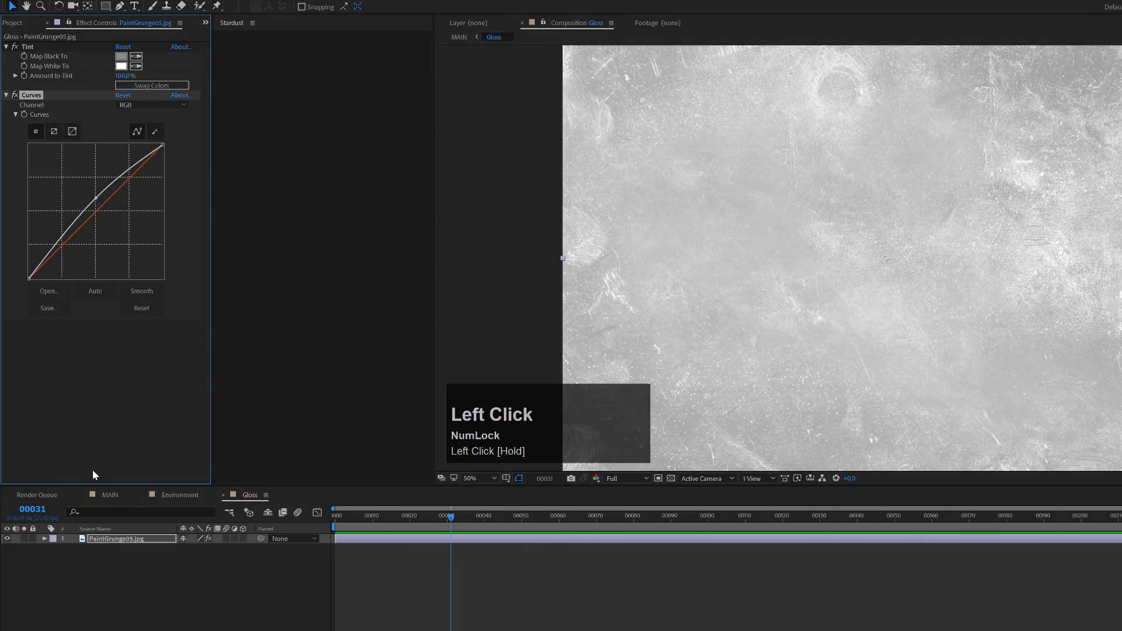
{"action": "left_click", "coordinate": [108, 495]}
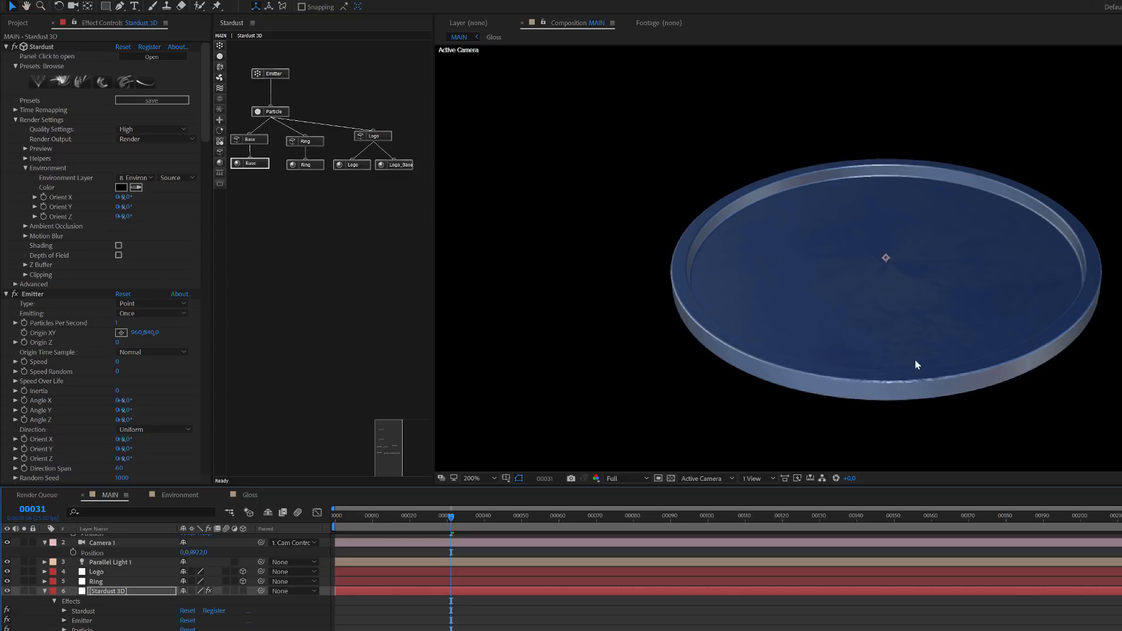
- Duplicate the Base material node and place the copy near the Logo model's material nodes in the Stardust graph
{"action": "left_click", "coordinate": [249, 163]}
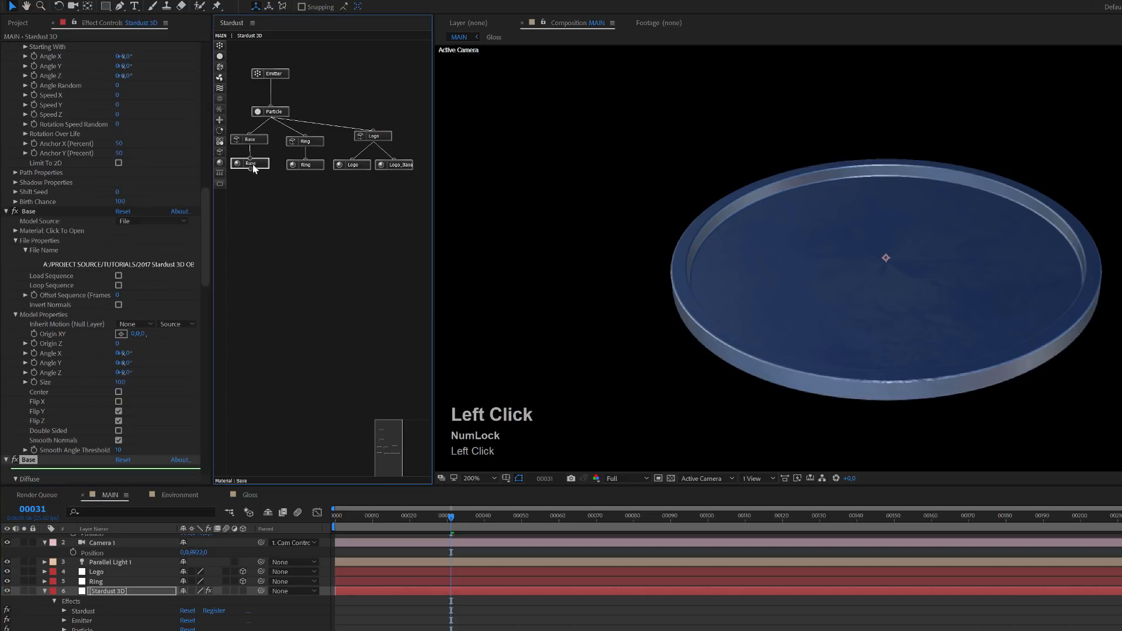
{"action": "scroll", "coordinate": [72, 424], "scroll_direction": "down", "scroll_amount": 3}
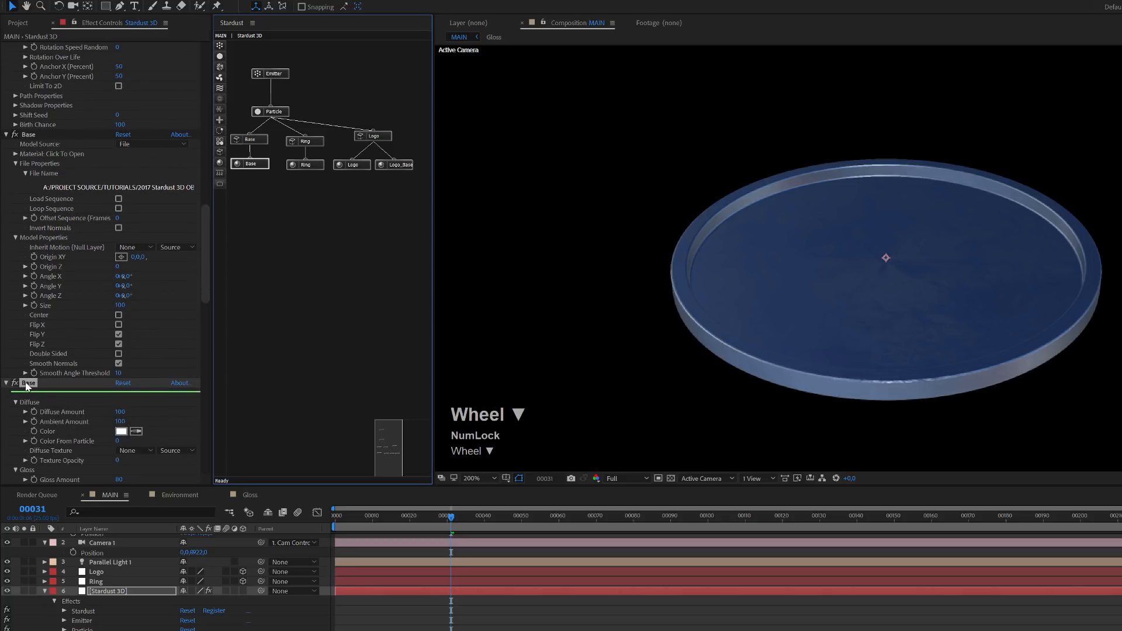
{"action": "left_click", "coordinate": [26, 386]}
{"action": "key", "text": "ctrl+d"}
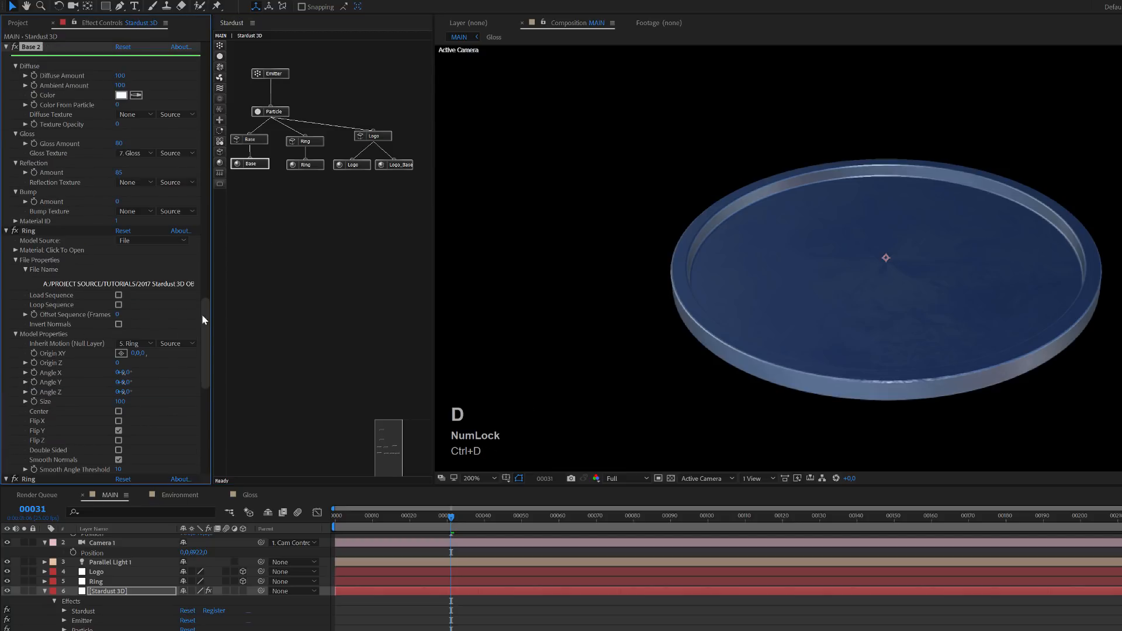
{"action": "left_click_drag", "start_coordinate": [271, 171], "coordinate": [418, 198]}
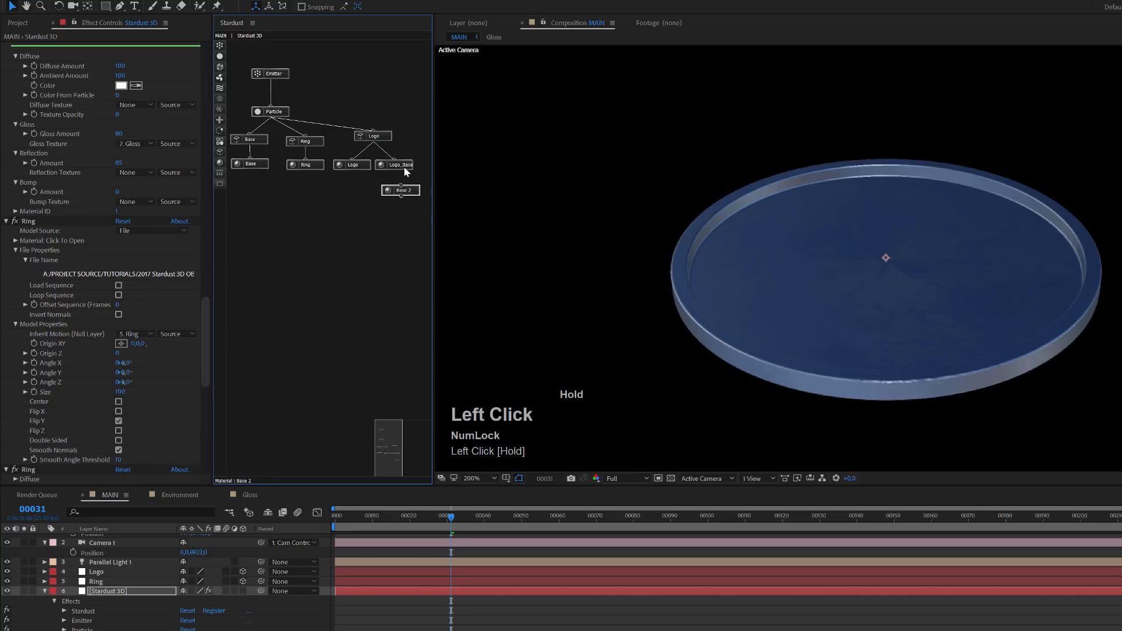
- Delete the Logo_Base material node, connect Base 2 to the Logo model in its place, and preview frame 107
{"action": "left_click", "coordinate": [403, 169]}
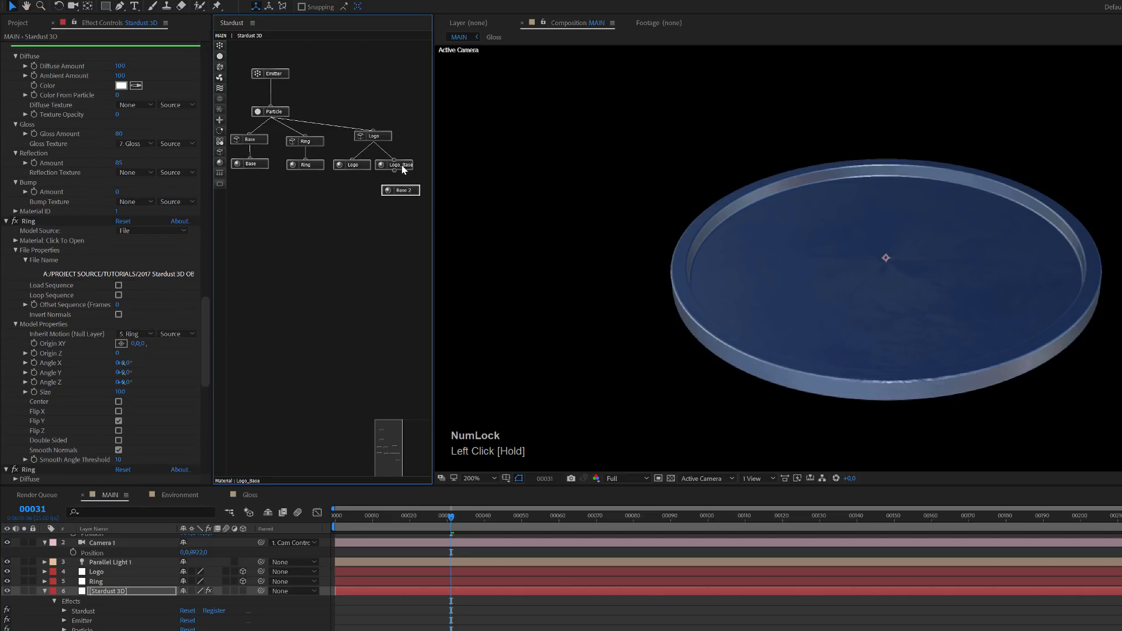
{"action": "key", "text": "Delete"}
{"action": "left_click_drag", "start_coordinate": [408, 192], "coordinate": [401, 168]}
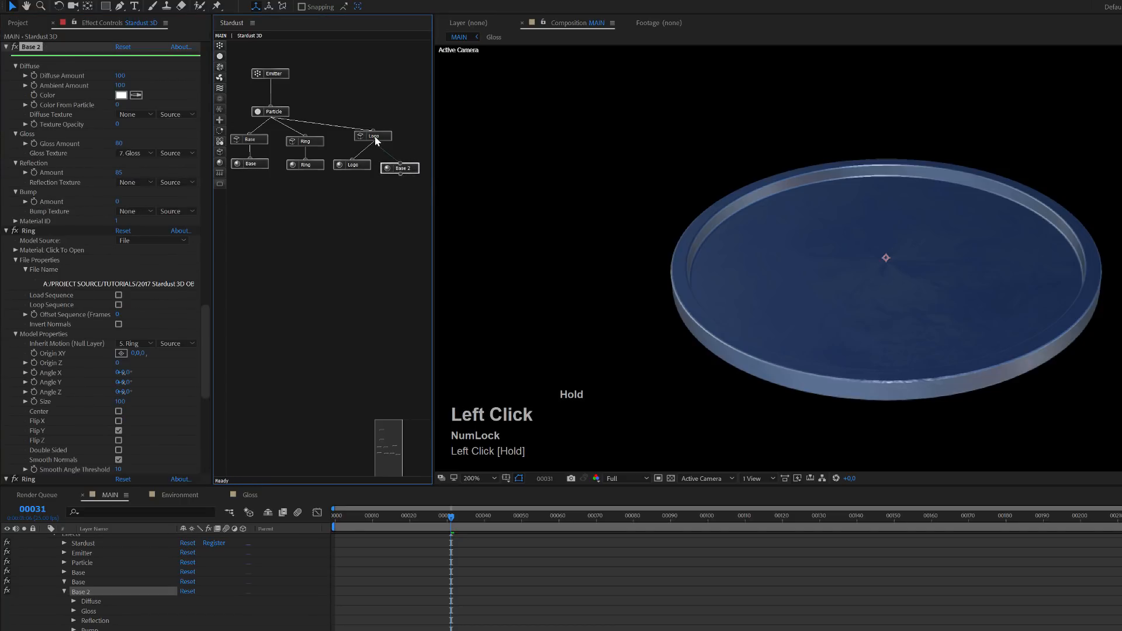
{"action": "left_click_drag", "start_coordinate": [491, 517], "coordinate": [735, 532]}
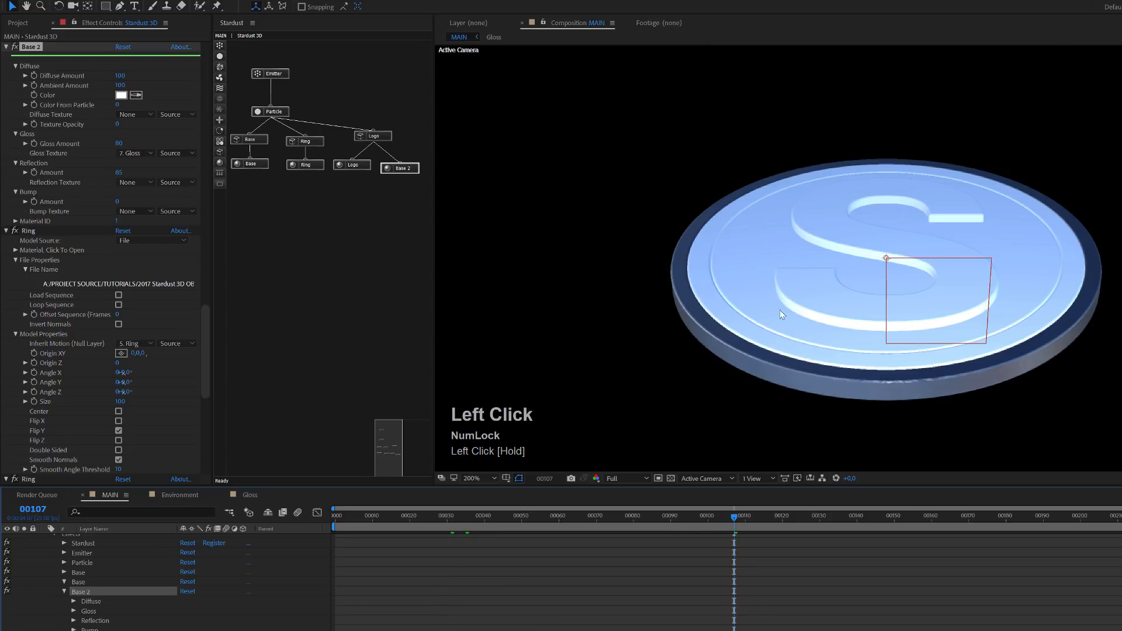
- Assign the Base 2 material to the Logo model's Logo_Base mesh and inspect the animated parts at frames 75 and 89
{"action": "left_click", "coordinate": [383, 138]}
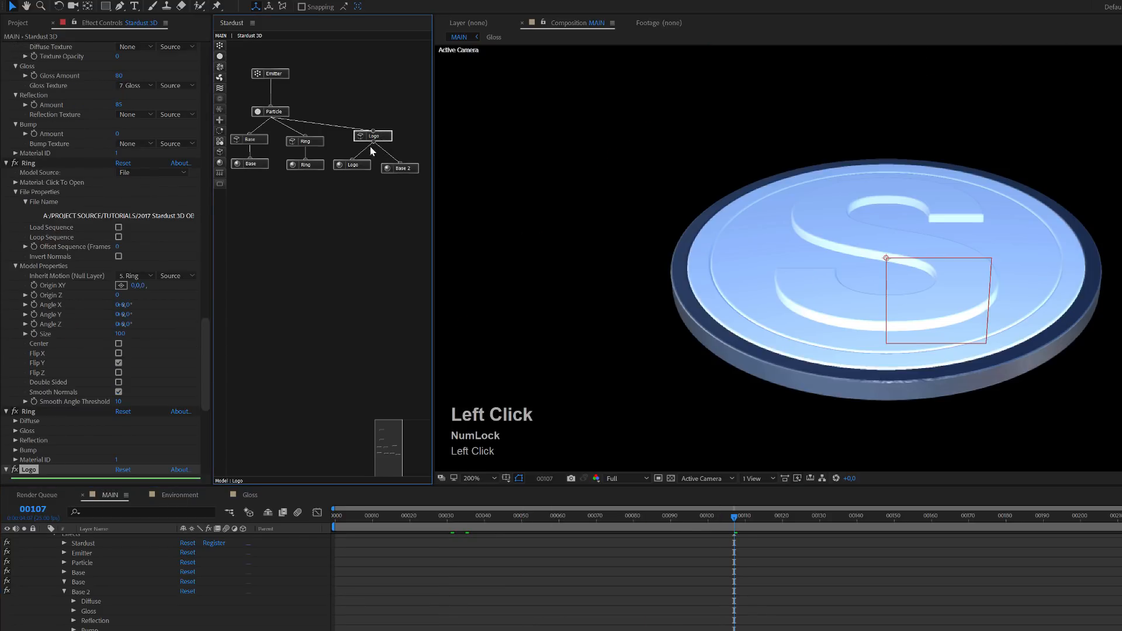
{"action": "scroll", "coordinate": [63, 384], "scroll_direction": "down", "scroll_amount": 5}
{"action": "scroll", "coordinate": [64, 389], "scroll_direction": "down", "scroll_amount": 3}
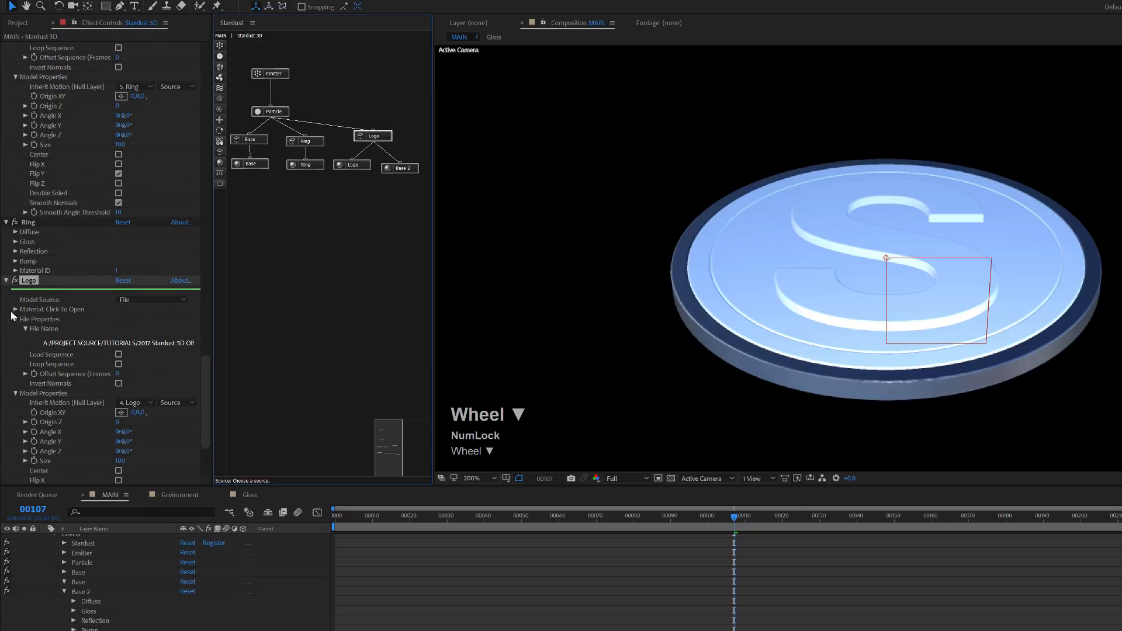
{"action": "left_click", "coordinate": [14, 310]}
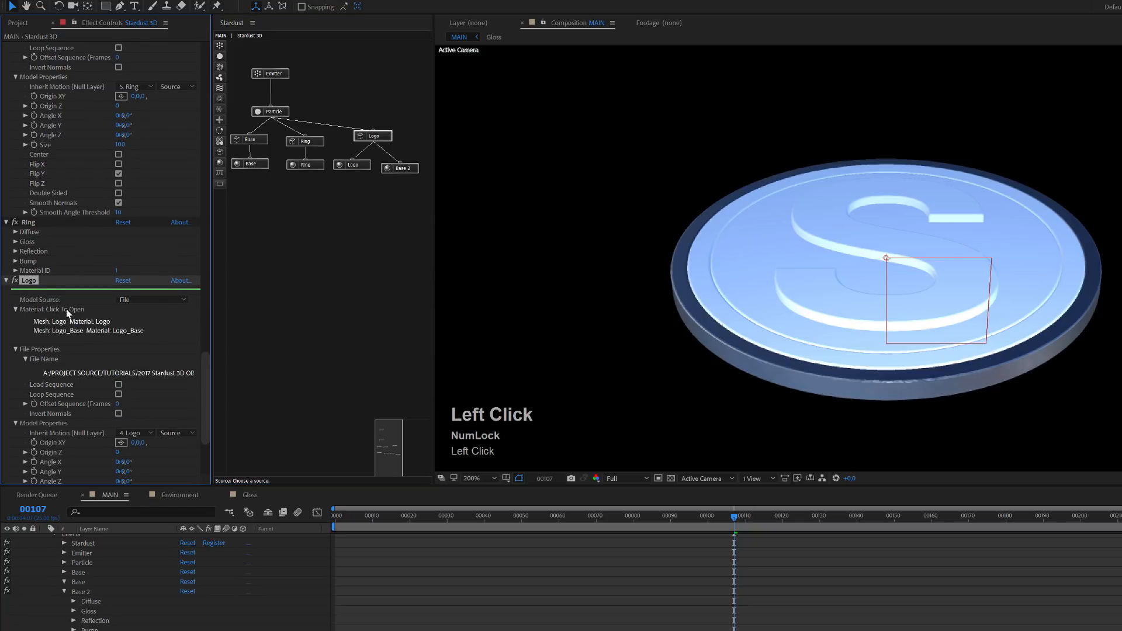
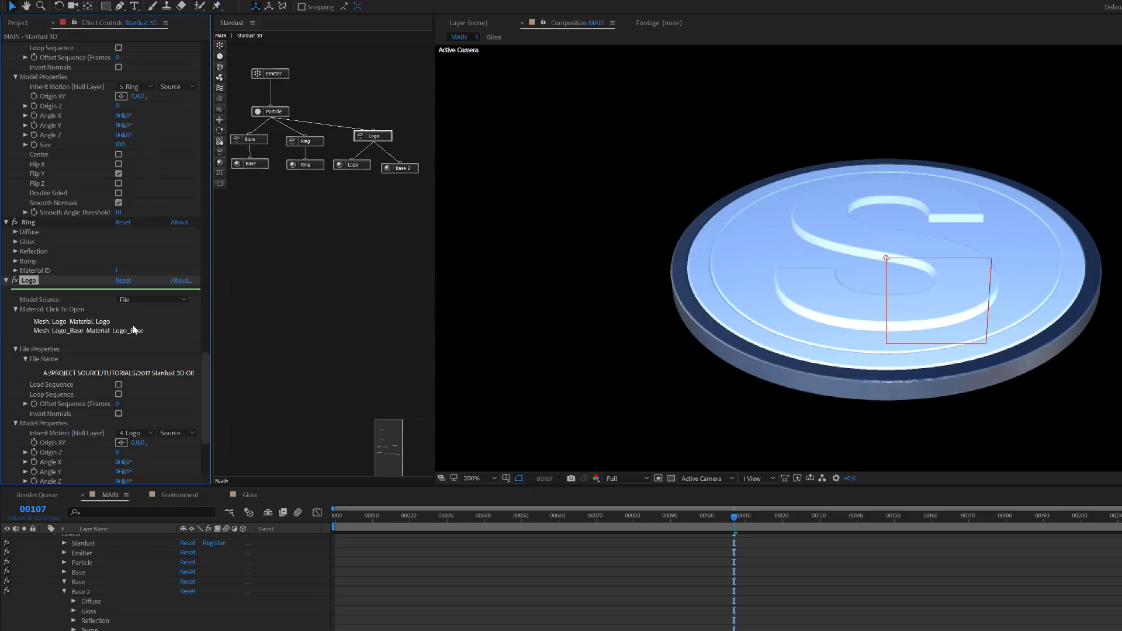
{"action": "left_click", "coordinate": [64, 333]}
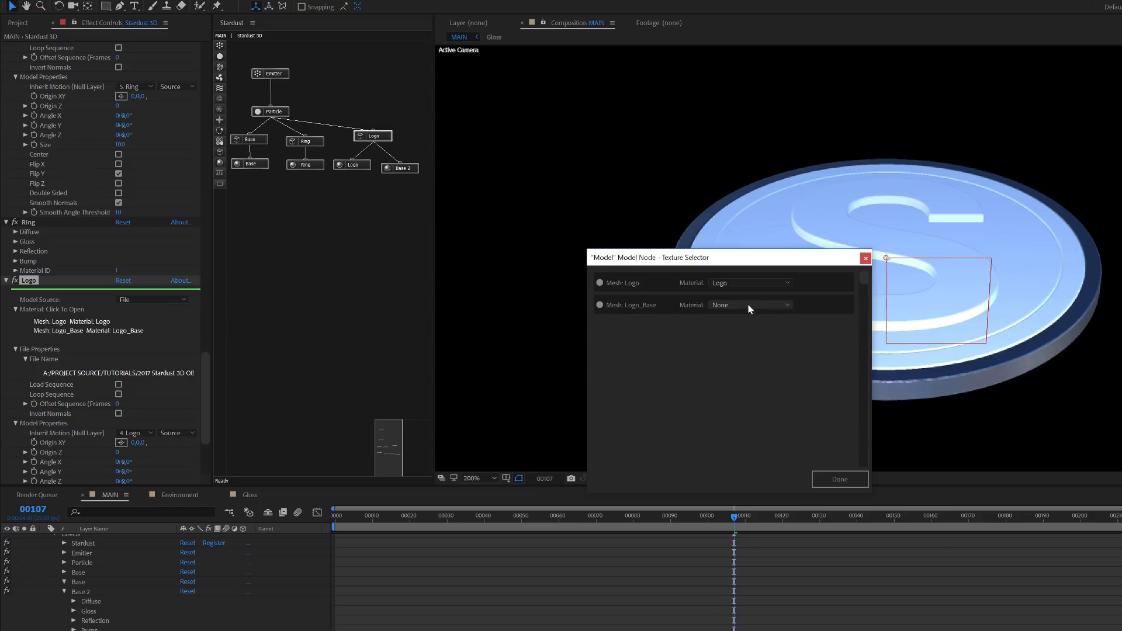
{"action": "left_click", "coordinate": [766, 305]}
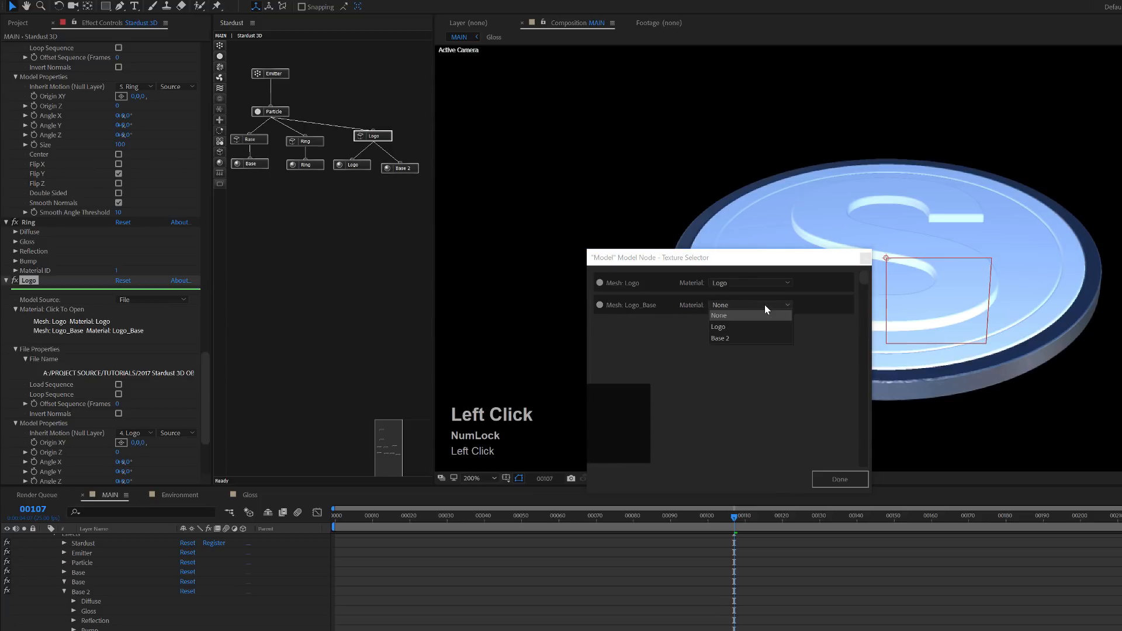
{"action": "left_click", "coordinate": [720, 338]}
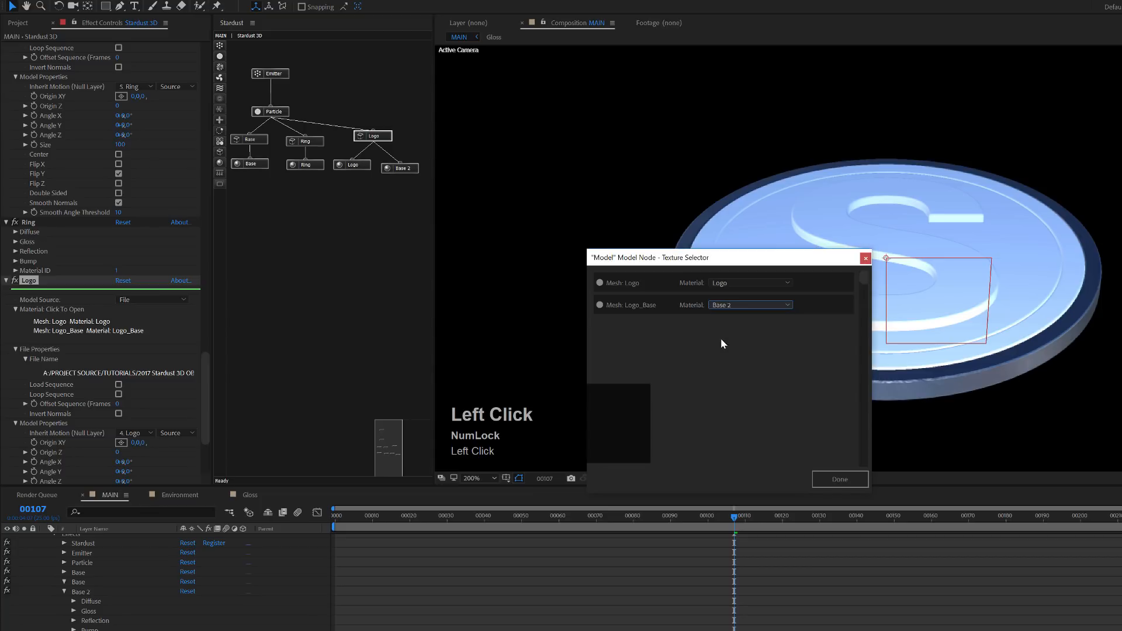
{"action": "left_click", "coordinate": [838, 480]}
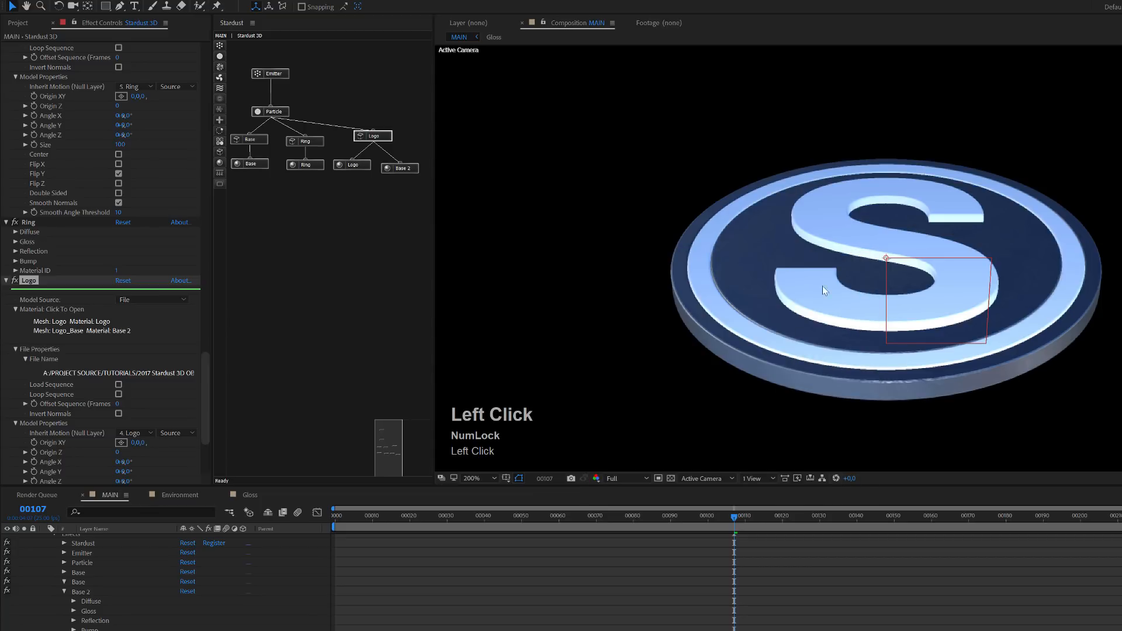
{"action": "left_click_drag", "start_coordinate": [728, 518], "coordinate": [612, 523]}
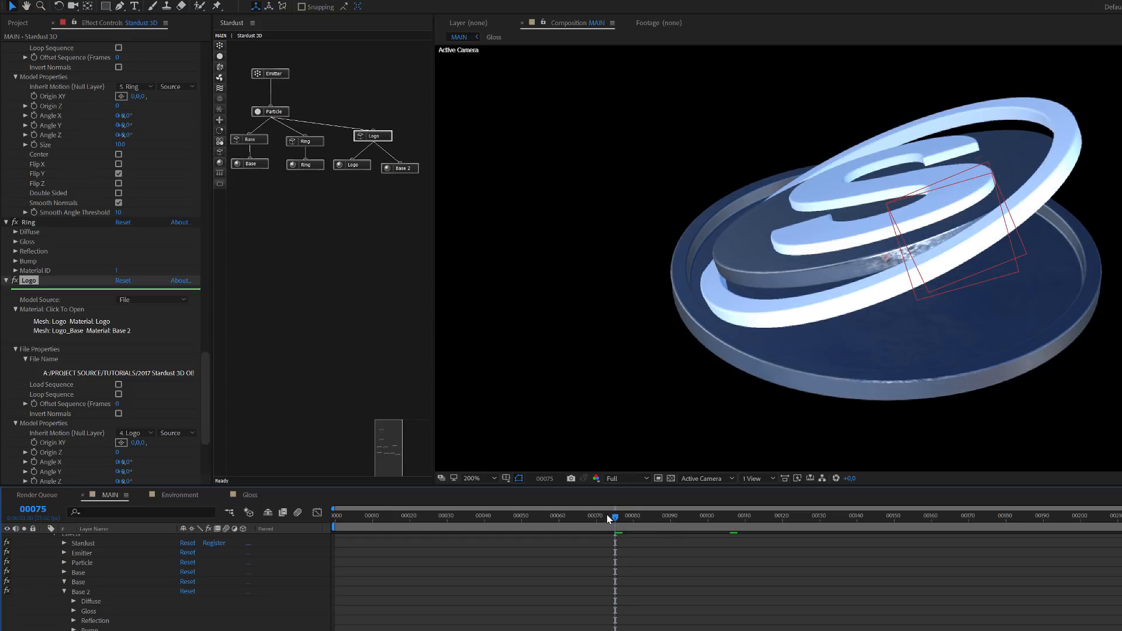
{"action": "left_click", "coordinate": [666, 516]}
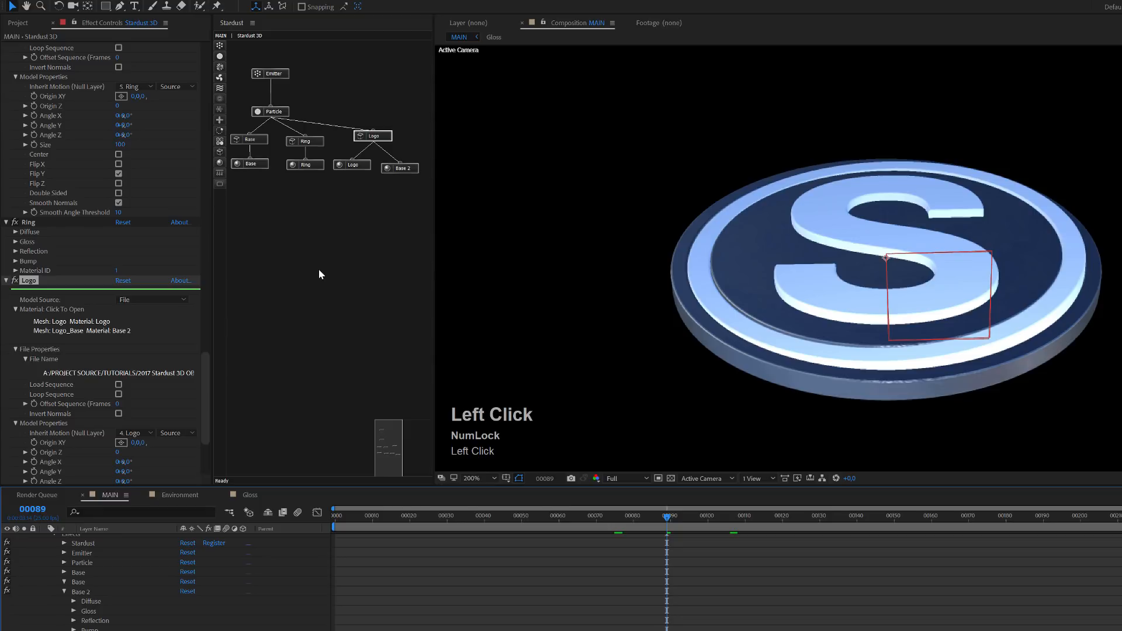
- Select the Ring material node to show its material settings
{"action": "left_click", "coordinate": [312, 164]}
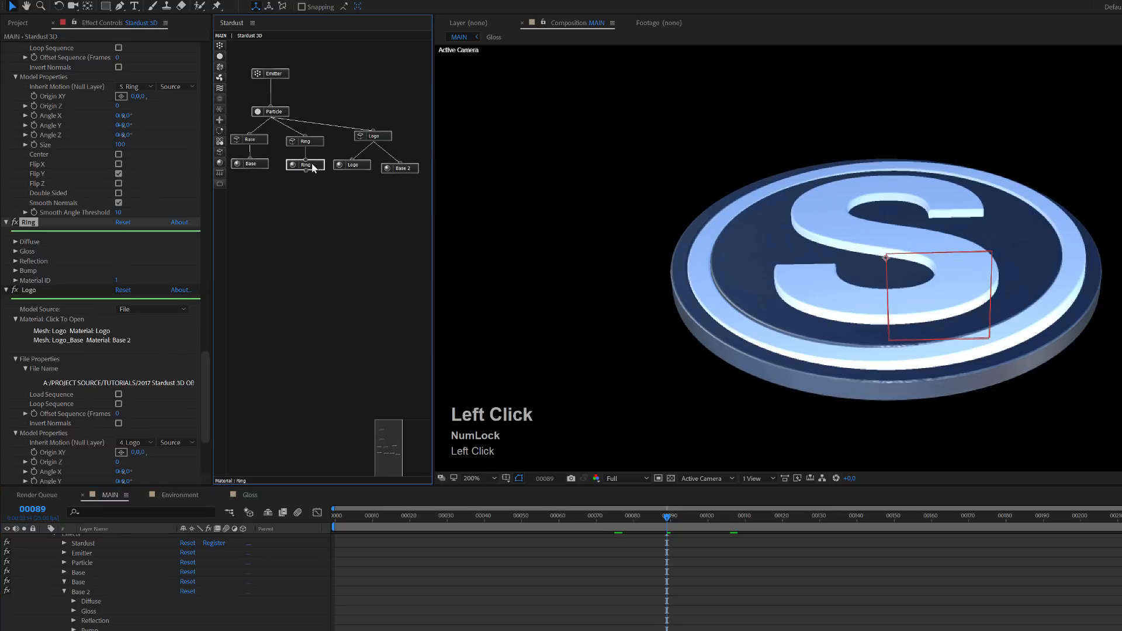
- Set the diffuse color of the Ring material to black
{"action": "left_click", "coordinate": [16, 251]}
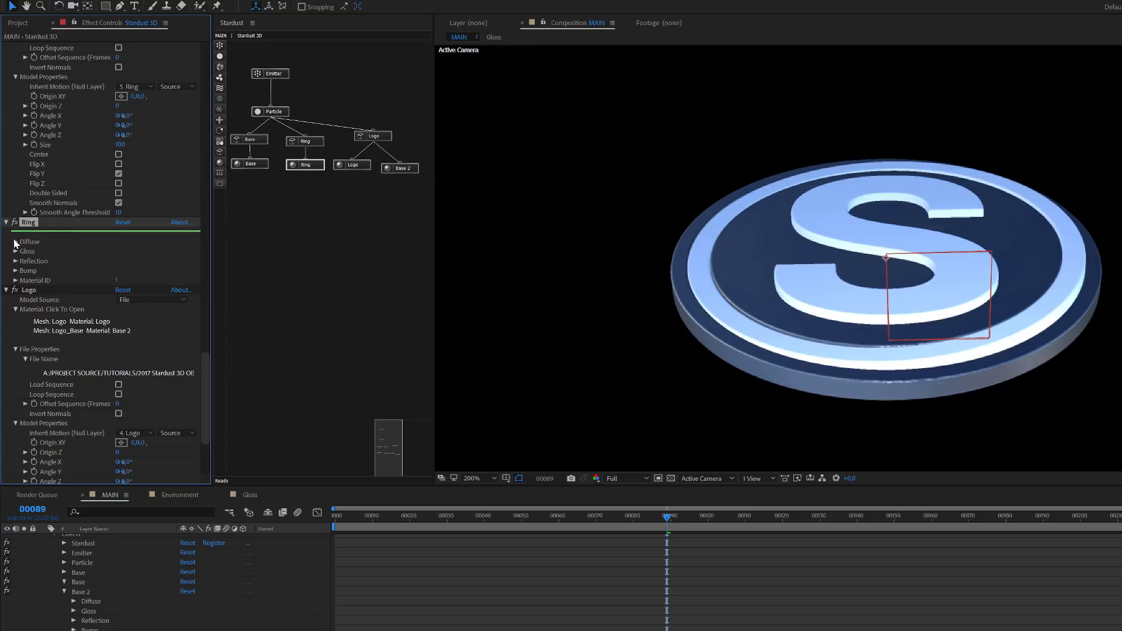
{"action": "left_click", "coordinate": [16, 242]}
{"action": "left_click", "coordinate": [121, 271]}
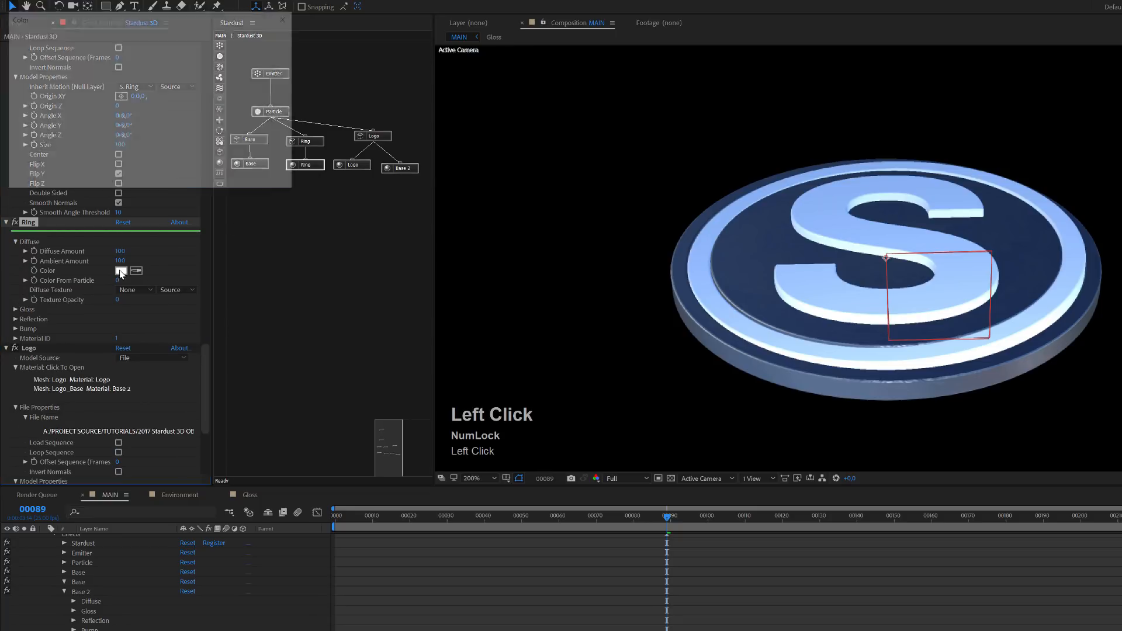
{"action": "left_click_drag", "start_coordinate": [80, 170], "coordinate": [2, 200]}
{"action": "left_click", "coordinate": [262, 38]}
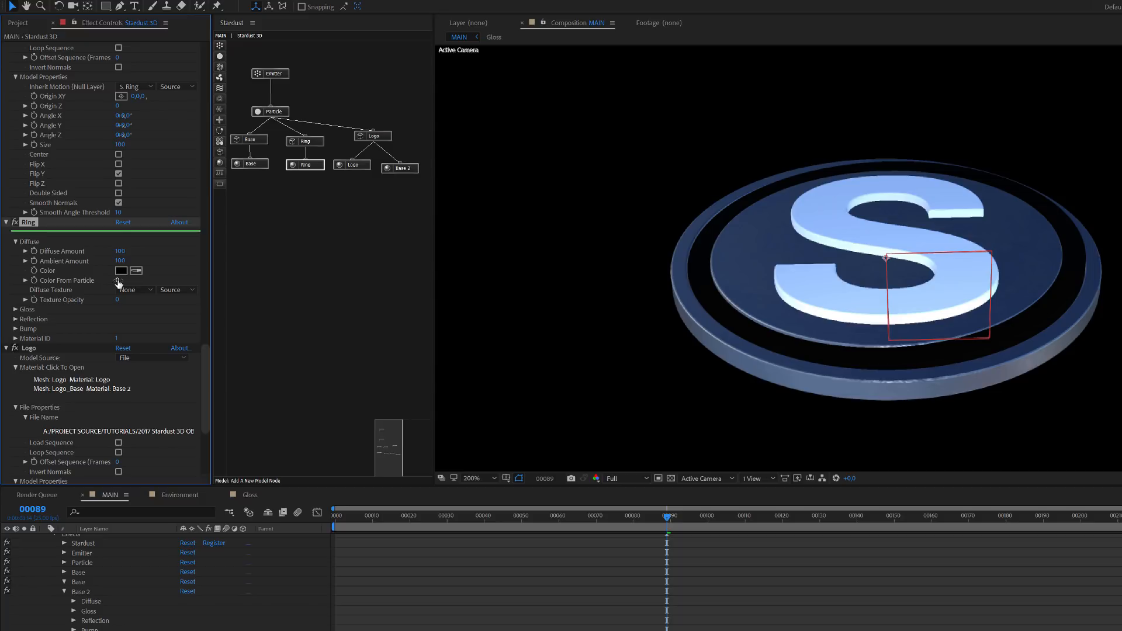
- Set the gloss amount of the Ring material to 80
{"action": "left_click", "coordinate": [273, 116]}
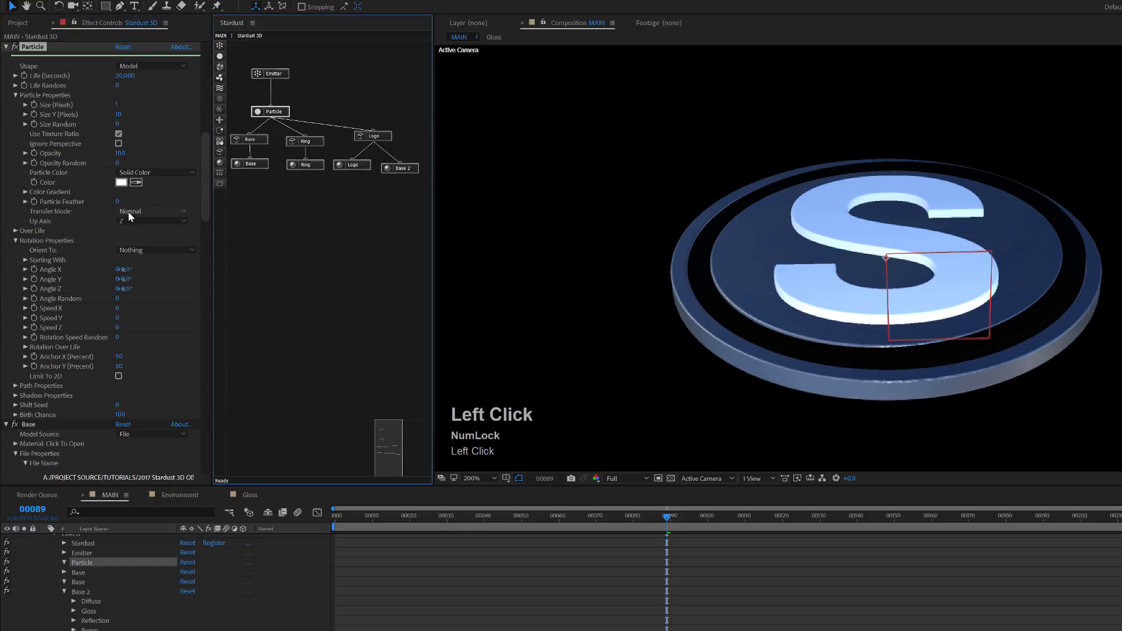
{"action": "left_click", "coordinate": [305, 141]}
{"action": "scroll", "coordinate": [97, 359], "scroll_direction": "down", "scroll_amount": 5}
{"action": "scroll", "coordinate": [96, 374], "scroll_direction": "down", "scroll_amount": 4}
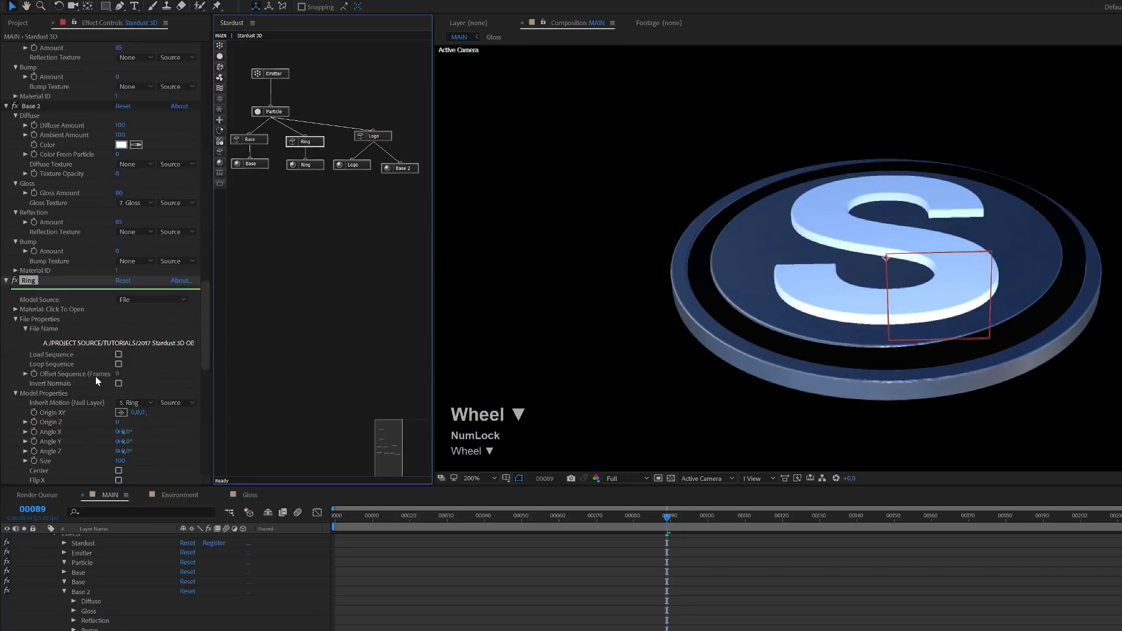
{"action": "left_click", "coordinate": [310, 164]}
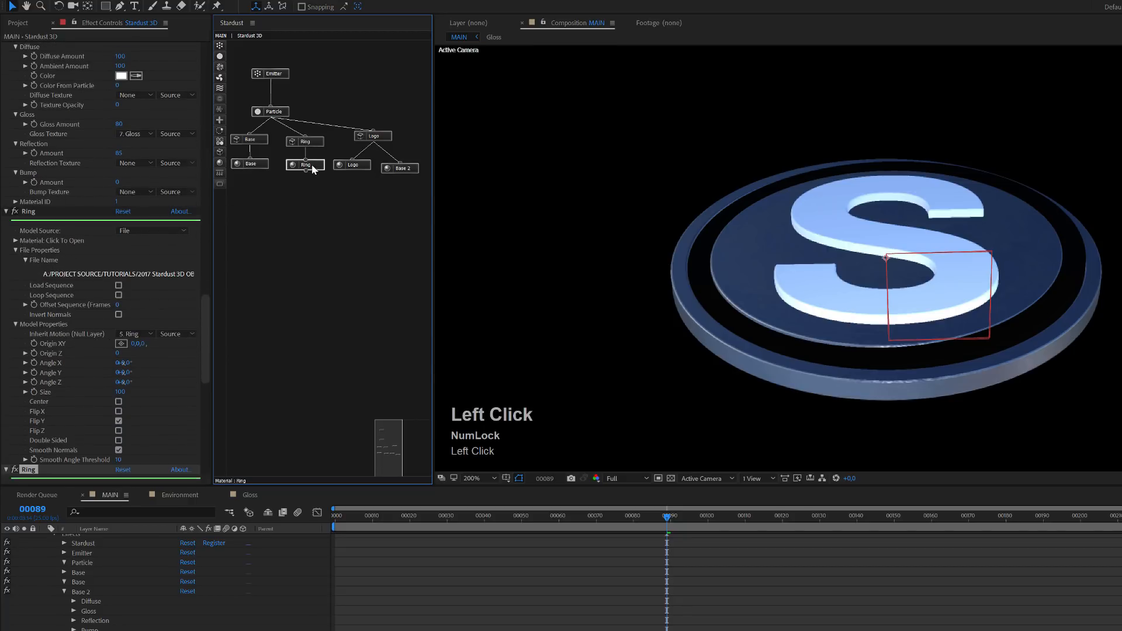
{"action": "scroll", "coordinate": [66, 432], "scroll_direction": "down", "scroll_amount": 4}
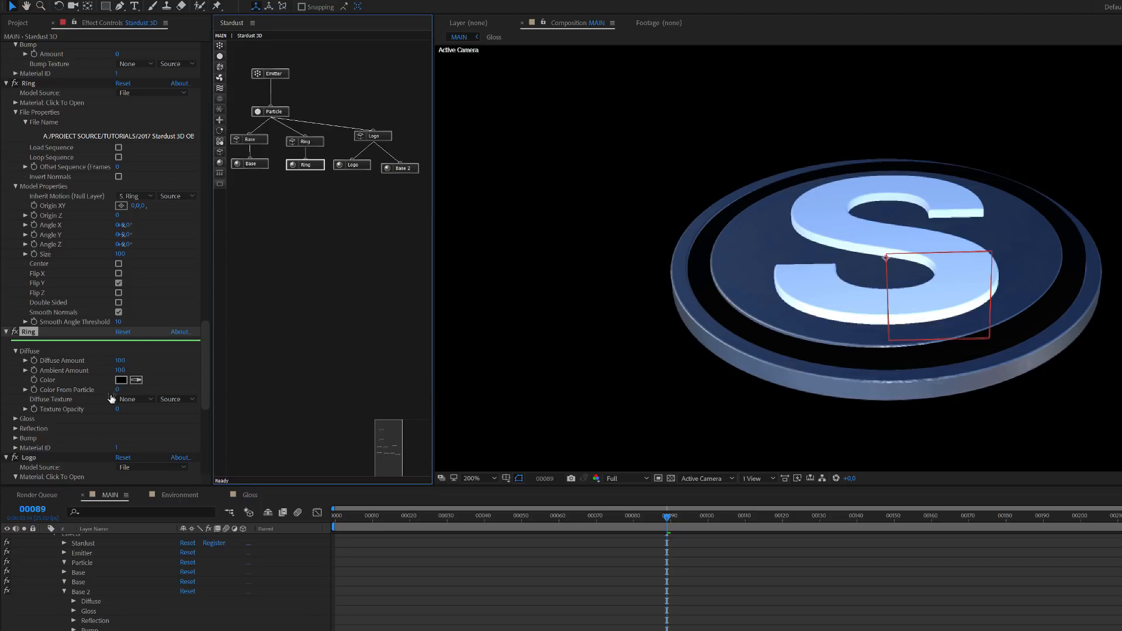
{"action": "left_click", "coordinate": [16, 419]}
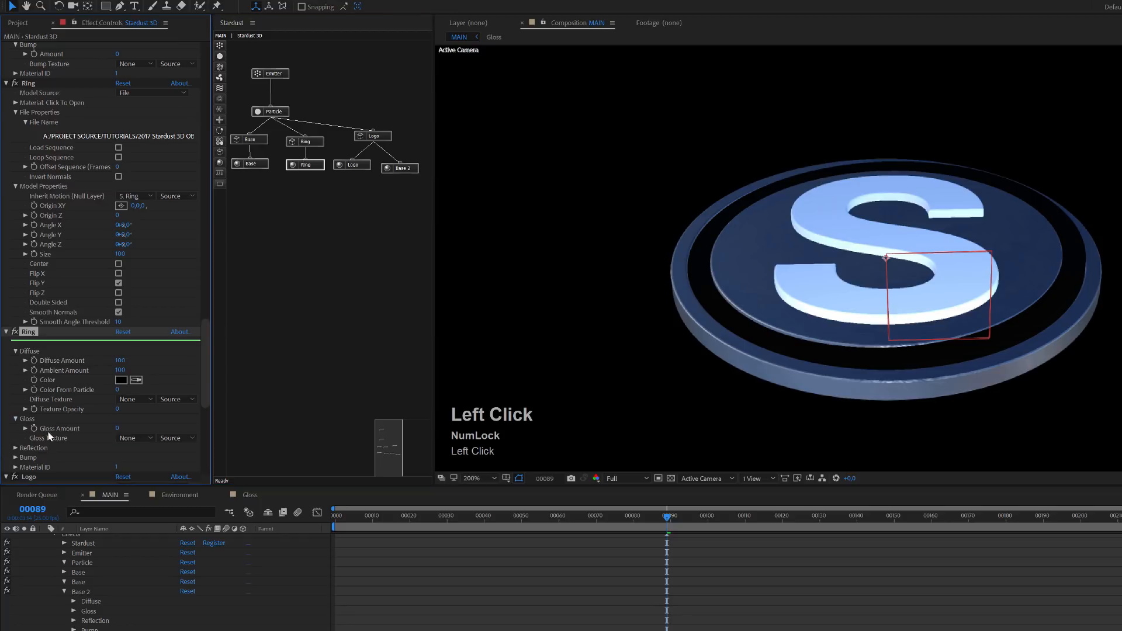
{"action": "left_click", "coordinate": [117, 430]}
{"action": "type", "text": "80"}
{"action": "key", "text": "Tab"}
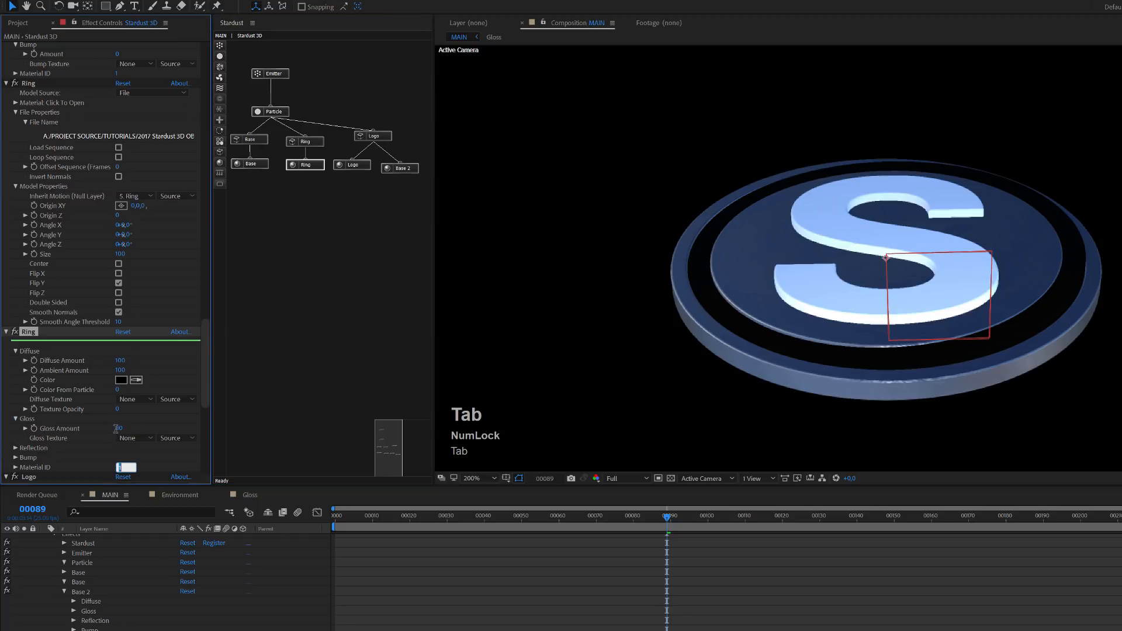
- Set the reflection amount of the Ring material to 85
{"action": "left_click", "coordinate": [16, 448]}
{"action": "scroll", "coordinate": [97, 432], "scroll_direction": "down", "scroll_amount": 1}
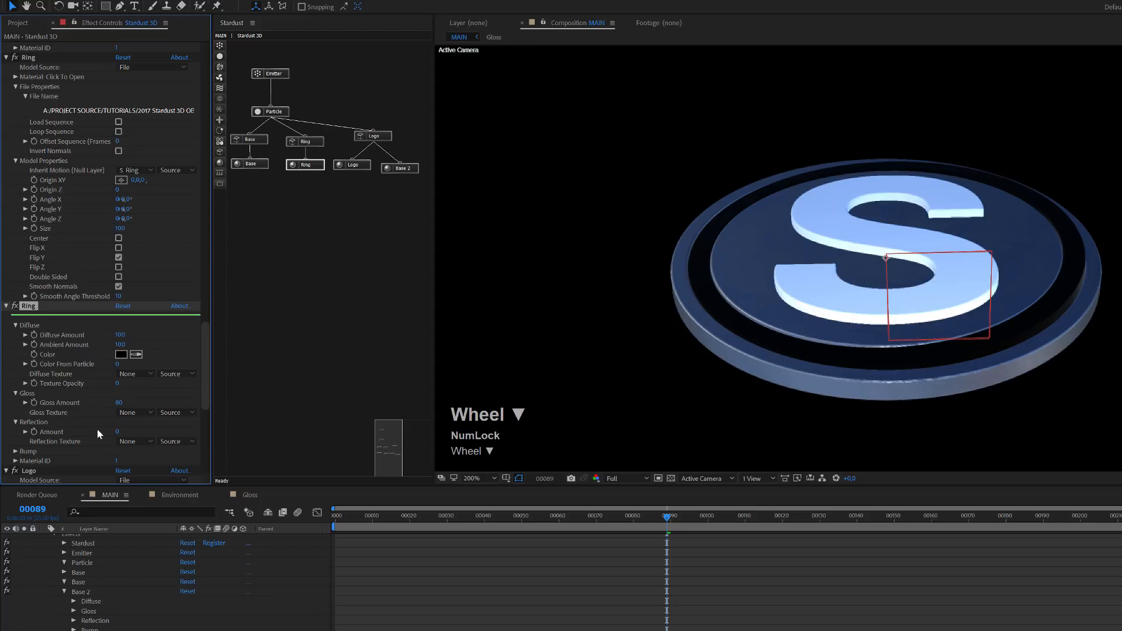
{"action": "left_click", "coordinate": [116, 436]}
{"action": "type", "text": "85"}
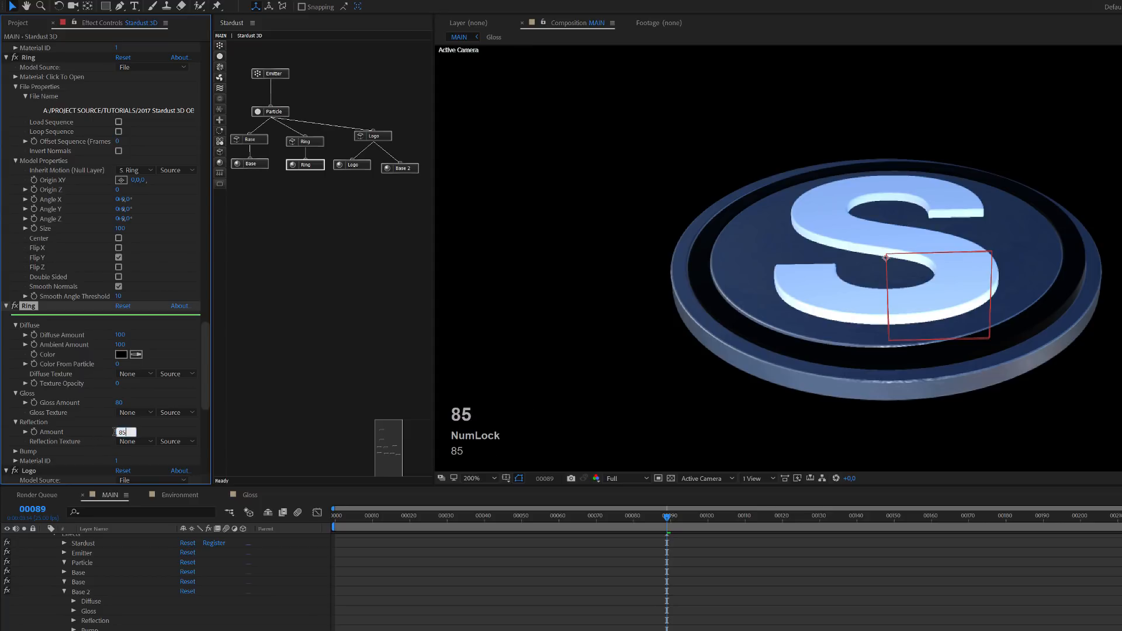
{"action": "left_click", "coordinate": [145, 430]}
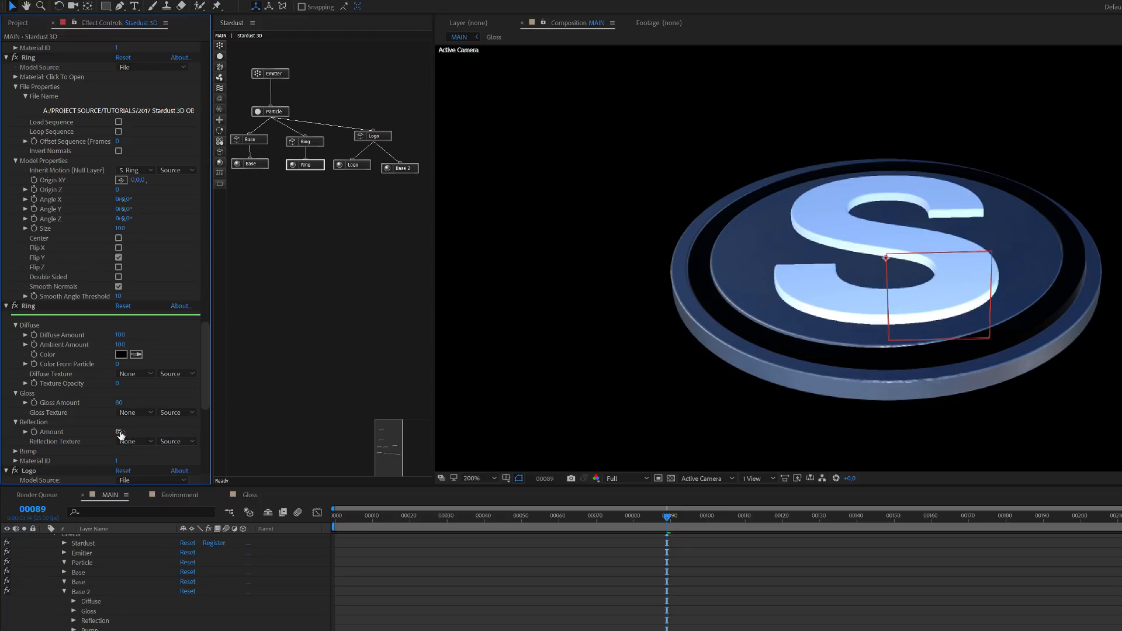
- Try a white diffuse color on the Ring material
{"action": "left_click", "coordinate": [120, 354]}
{"action": "left_click_drag", "start_coordinate": [53, 81], "coordinate": [16, 37]}
{"action": "left_click", "coordinate": [263, 39]}
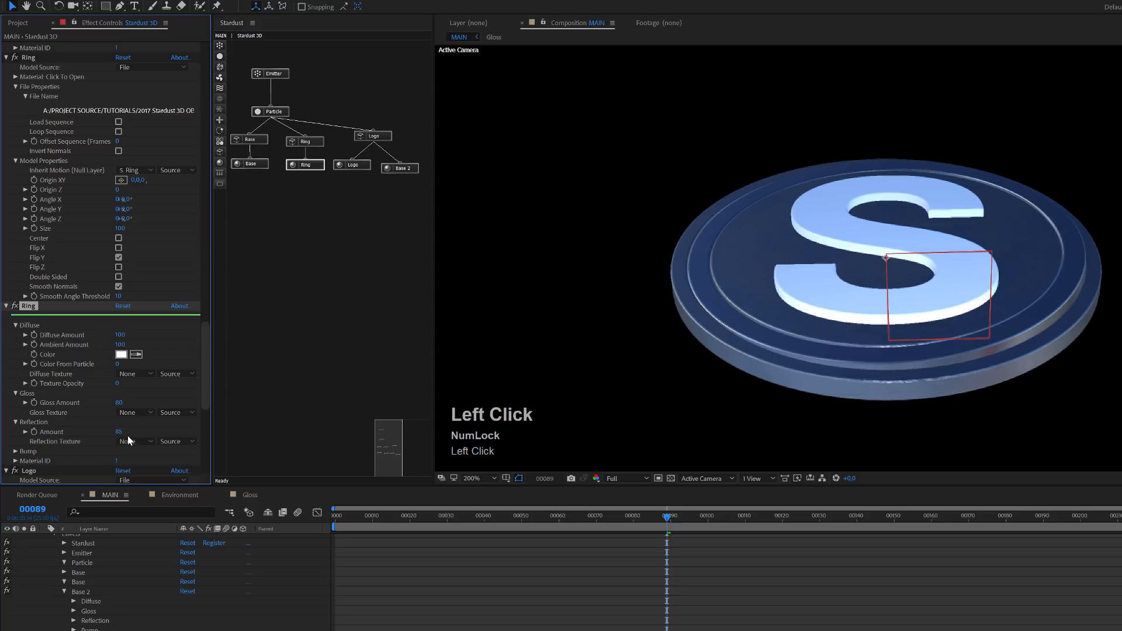
- Try reflection and gloss amounts of 100 on the Ring material and preview the look at frame 74
{"action": "left_click_drag", "start_coordinate": [116, 432], "coordinate": [201, 431]}
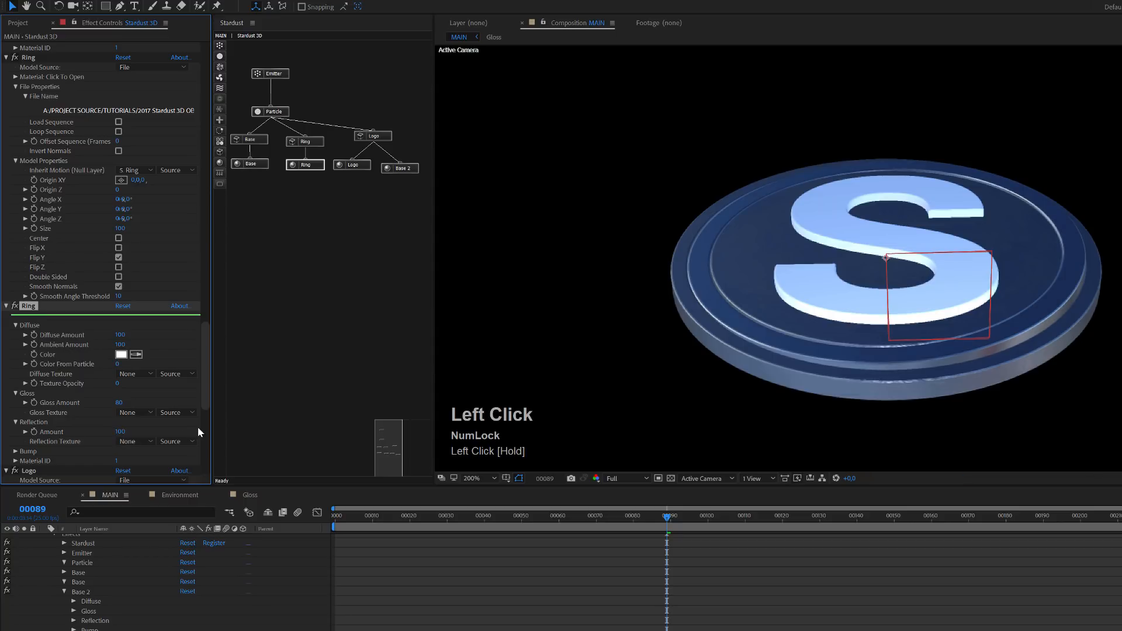
{"action": "left_click_drag", "start_coordinate": [119, 403], "coordinate": [402, 377]}
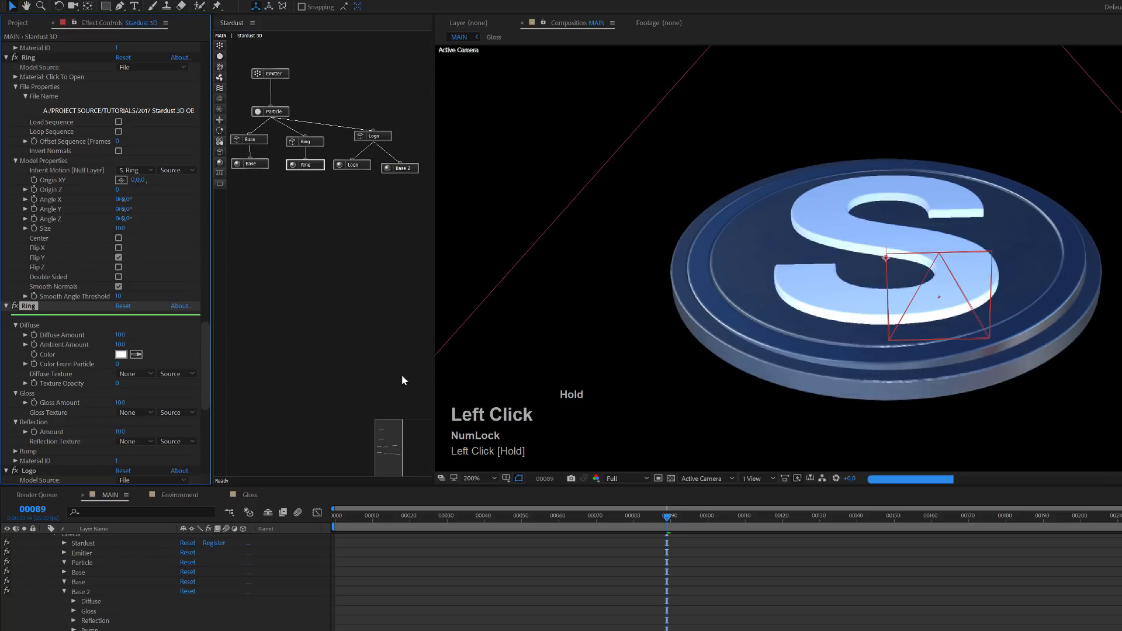
{"action": "left_click_drag", "start_coordinate": [655, 511], "coordinate": [611, 519]}
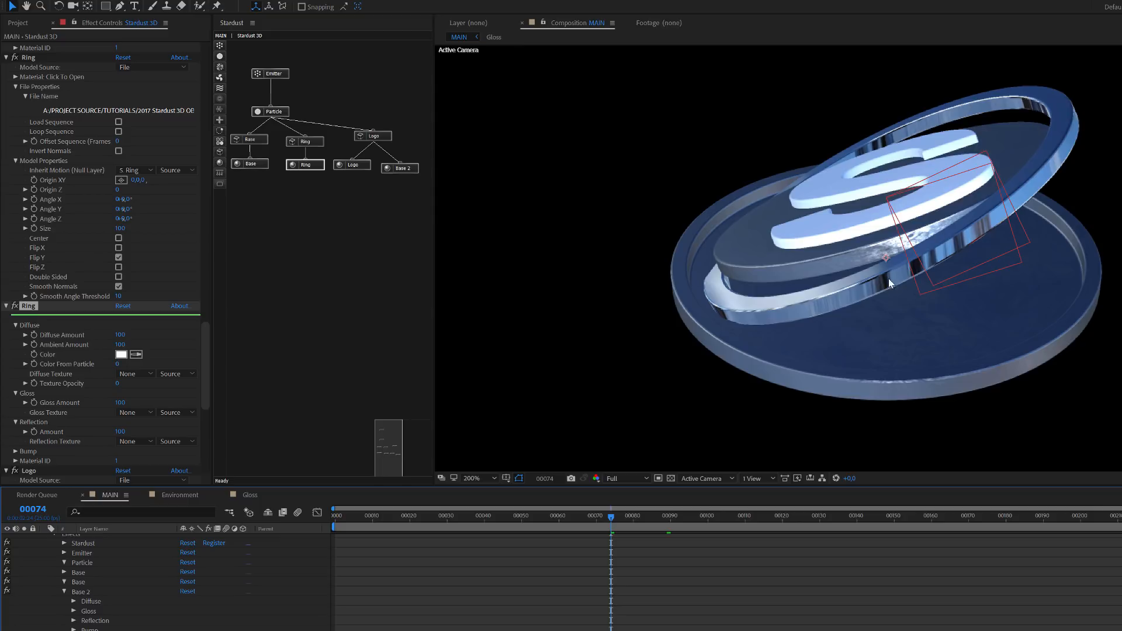
- Set the Ring material's gloss amount back to 80 and its reflection amount back to 85
{"action": "left_click", "coordinate": [120, 403]}
{"action": "type", "text": "80"}
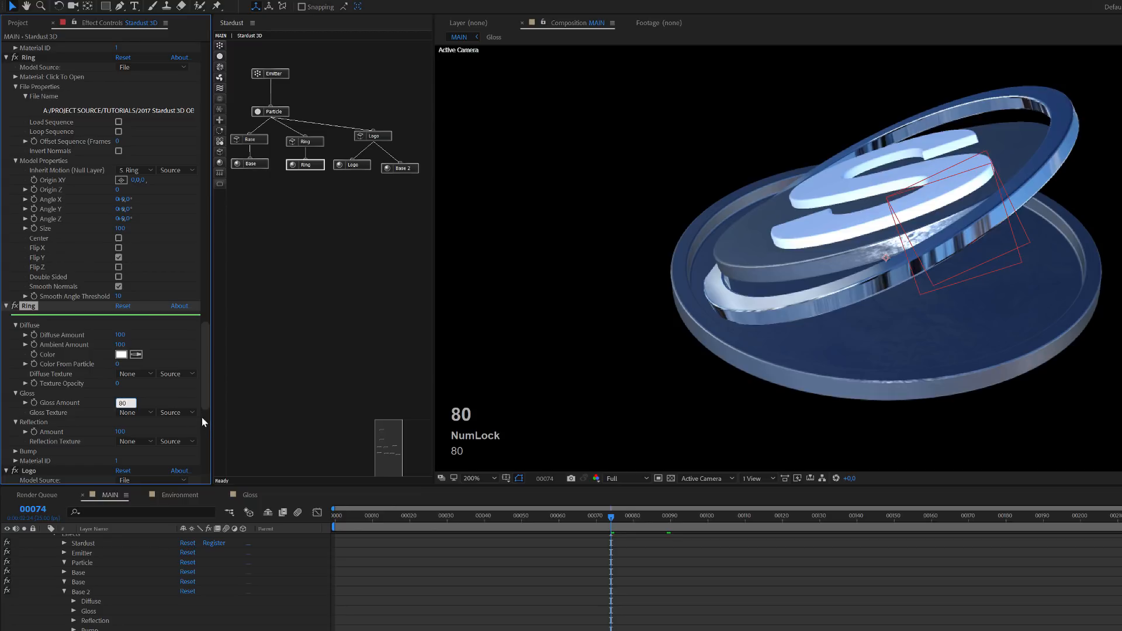
{"action": "left_click", "coordinate": [202, 417]}
{"action": "left_click", "coordinate": [120, 432]}
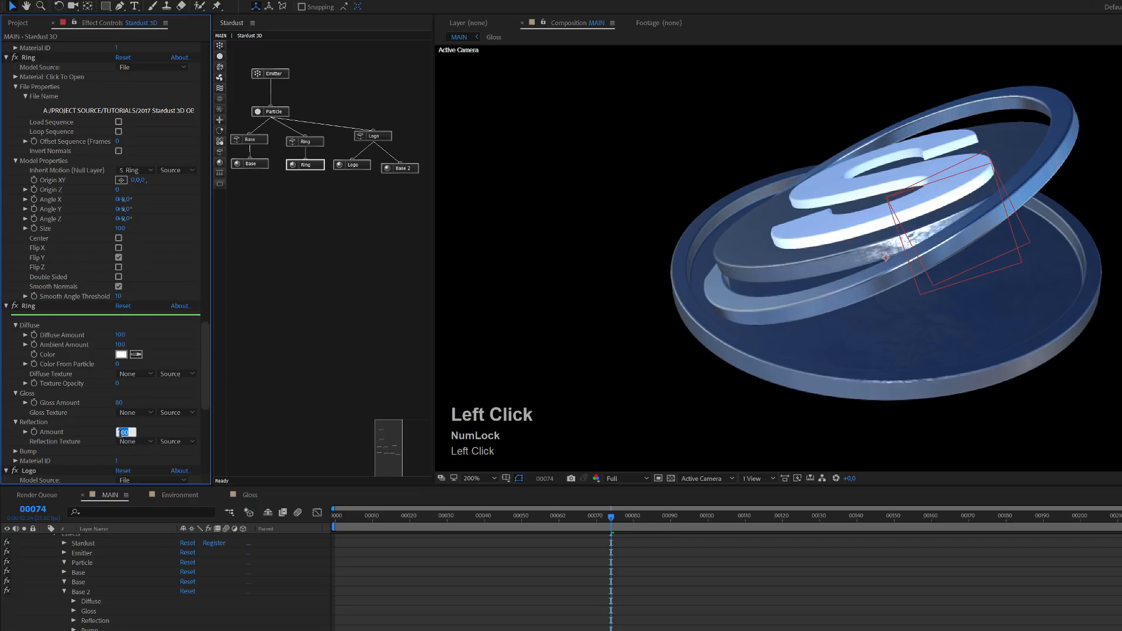
{"action": "type", "text": "85"}
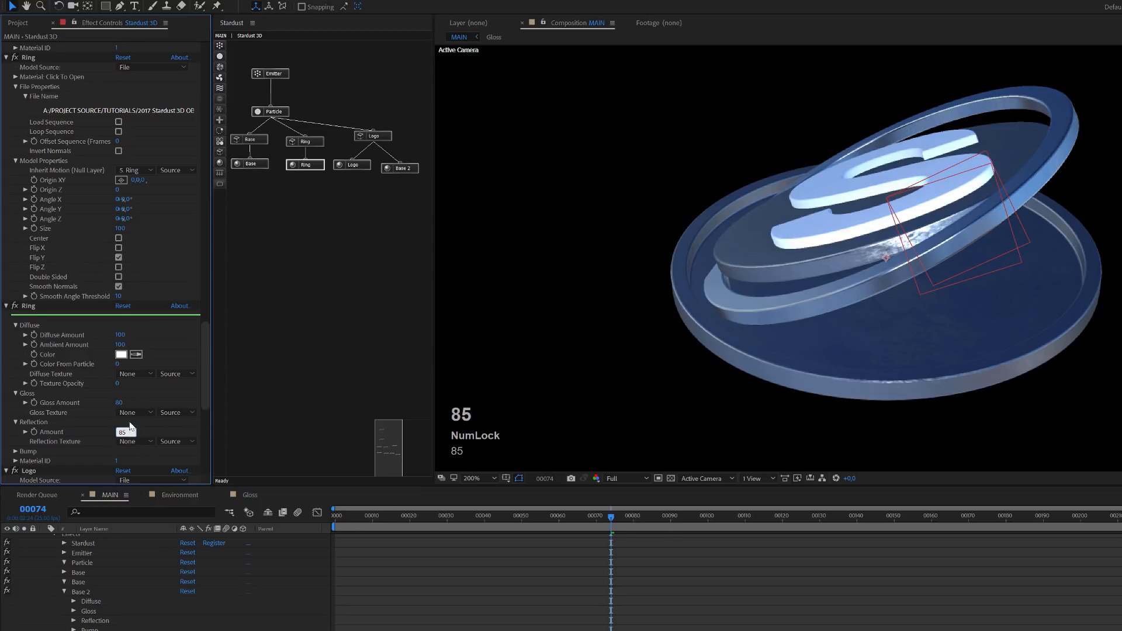
{"action": "left_click", "coordinate": [205, 392]}
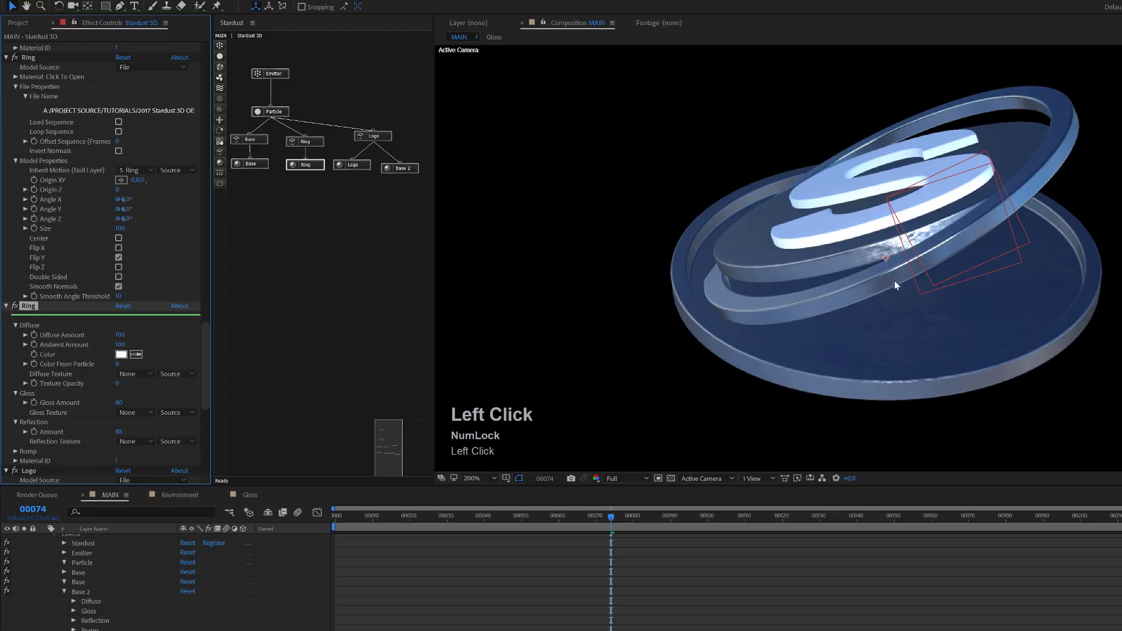
- Raise the Ring material's reflection amount to 95
{"action": "left_click", "coordinate": [119, 432]}
{"action": "type", "text": "95"}
{"action": "left_click", "coordinate": [144, 402]}
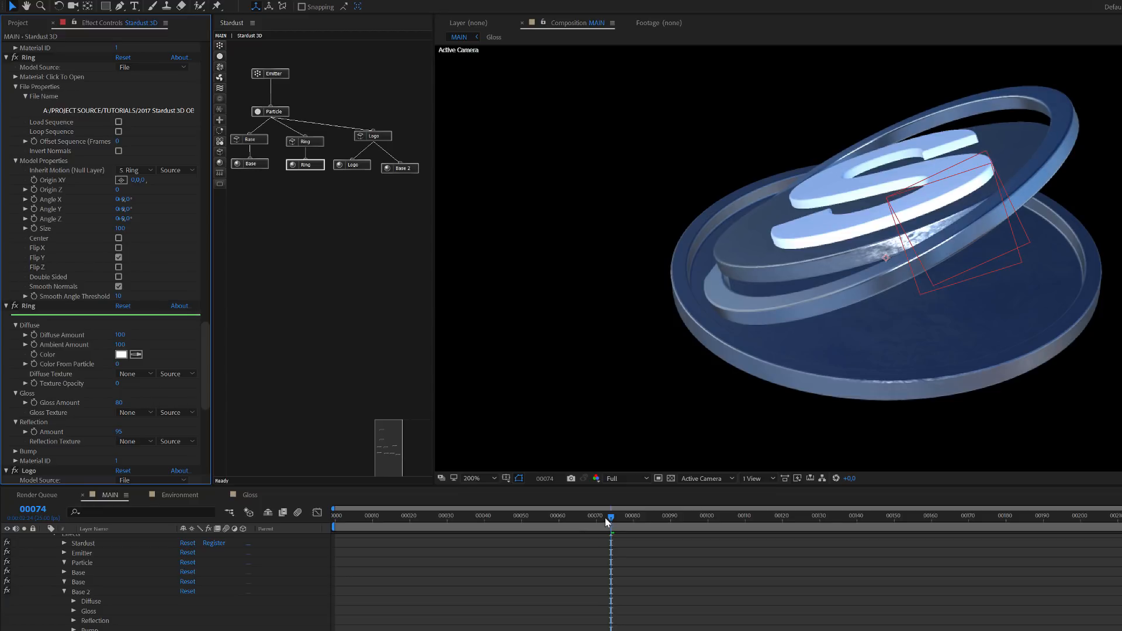
- Change the Ring material's diffuse color from white back to black
{"action": "left_click", "coordinate": [121, 354]}
{"action": "left_click_drag", "start_coordinate": [37, 175], "coordinate": [15, 180]}
{"action": "left_click", "coordinate": [264, 38]}
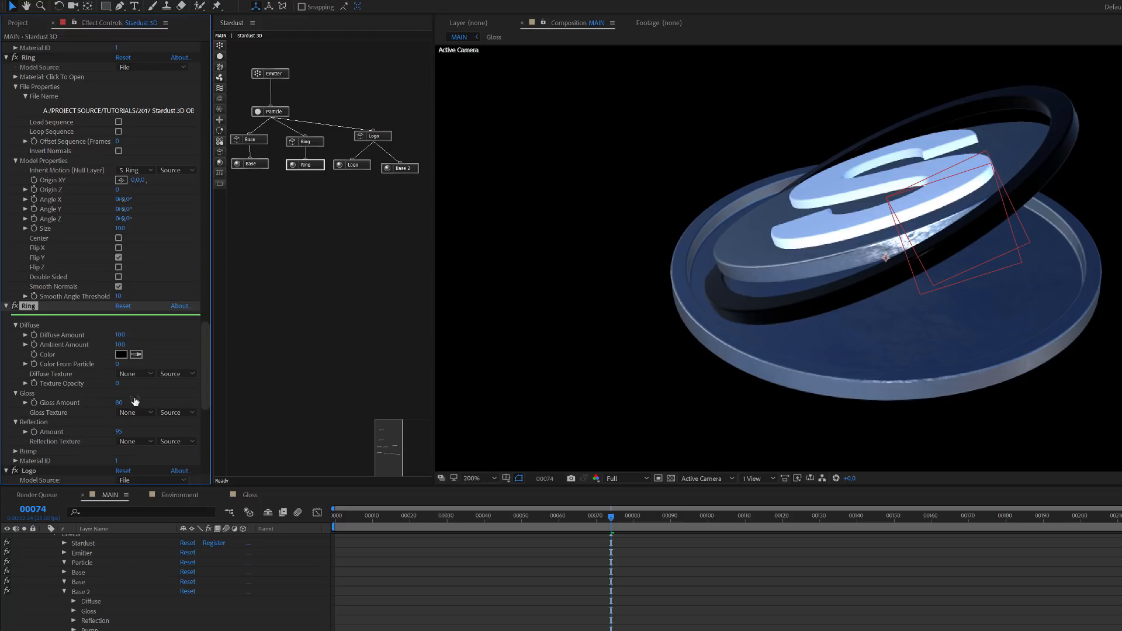
- Duplicate the Ring material node and place the copy in the empty space below the Logo material node
{"action": "left_click", "coordinate": [35, 308]}
{"action": "key", "text": "ctrl+d"}
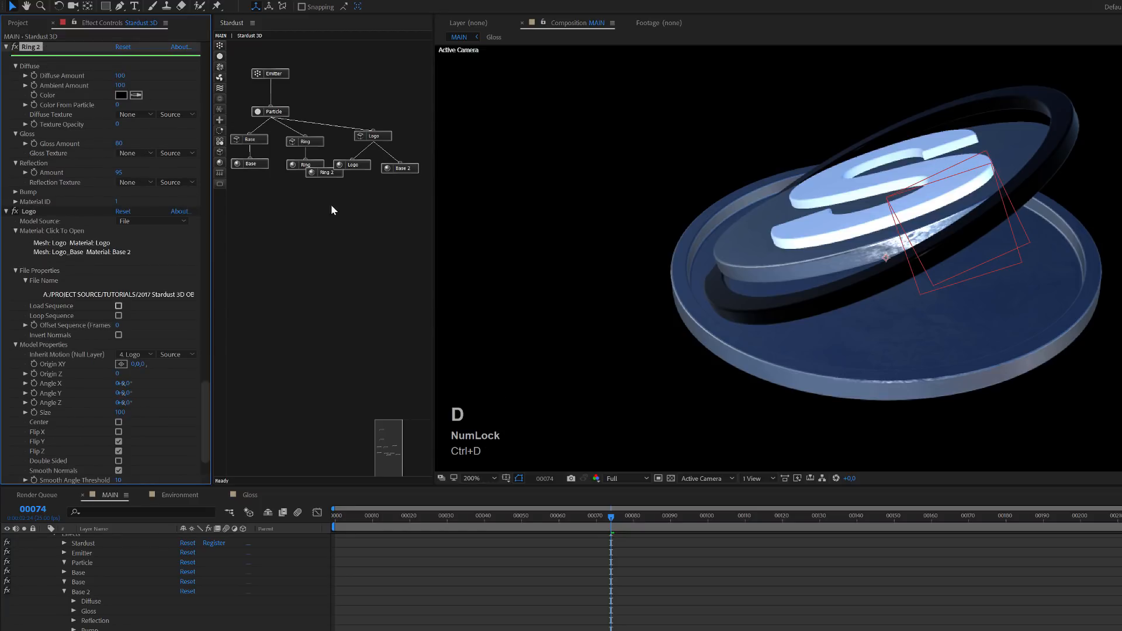
{"action": "left_click_drag", "start_coordinate": [338, 170], "coordinate": [364, 199]}
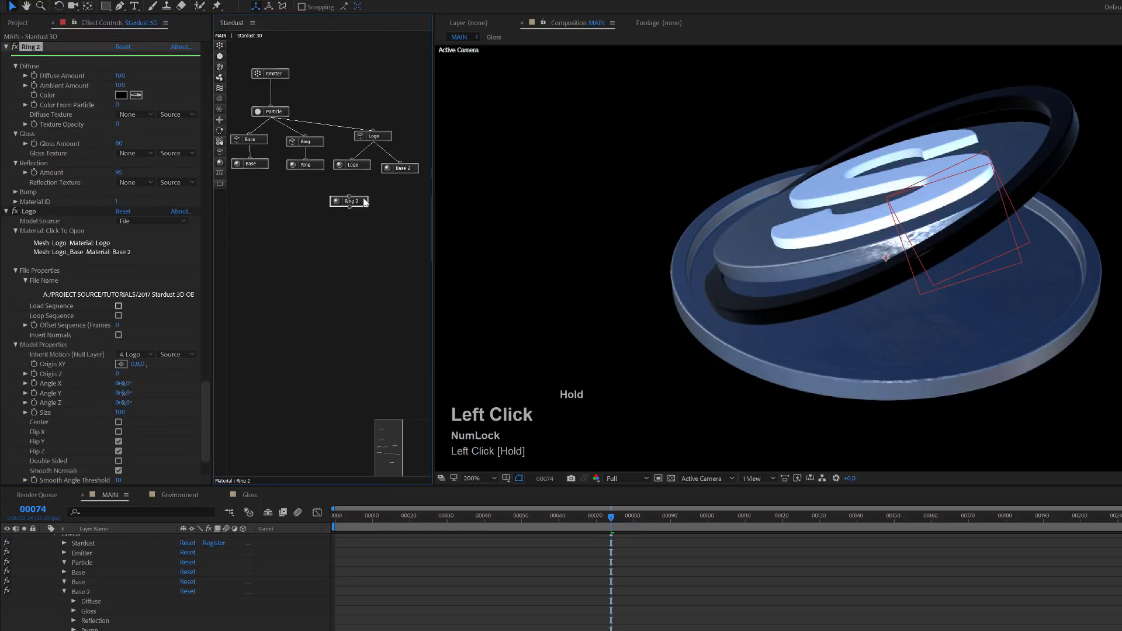
- Delete the Logo material node and put the Ring 2 material in its place under the Logo model
{"action": "left_click", "coordinate": [363, 166]}
{"action": "key", "text": "Delete"}
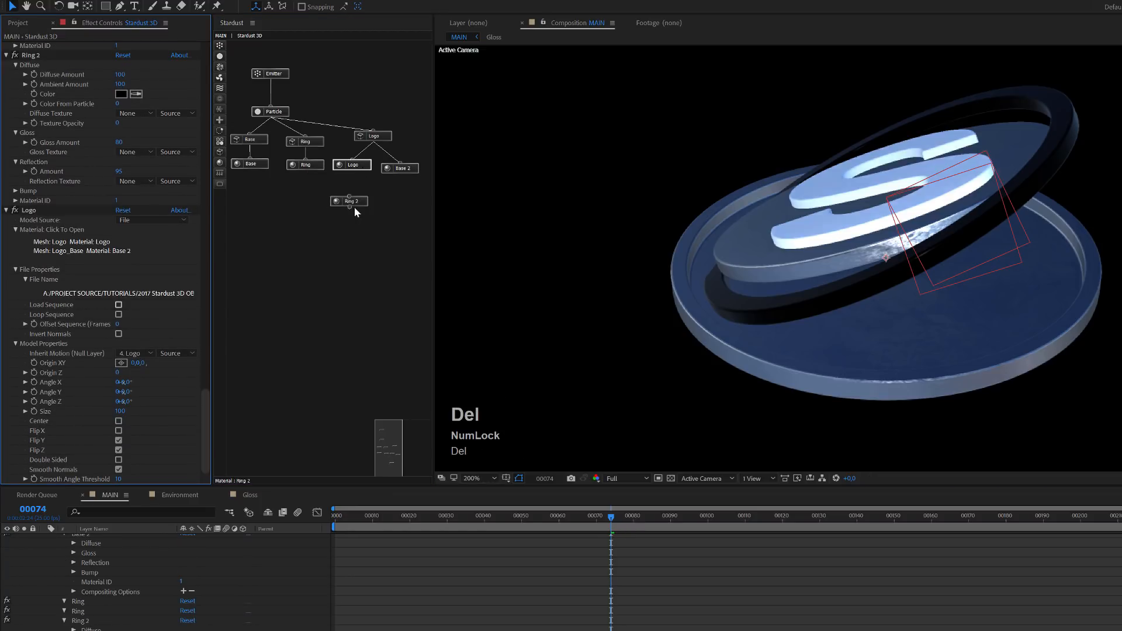
{"action": "left_click_drag", "start_coordinate": [354, 206], "coordinate": [352, 169]}
- Assign the Ring 2 material to the Logo mesh of the Logo model, keep Base 2 on Logo_Base, and preview frame 82
{"action": "left_click", "coordinate": [376, 142]}
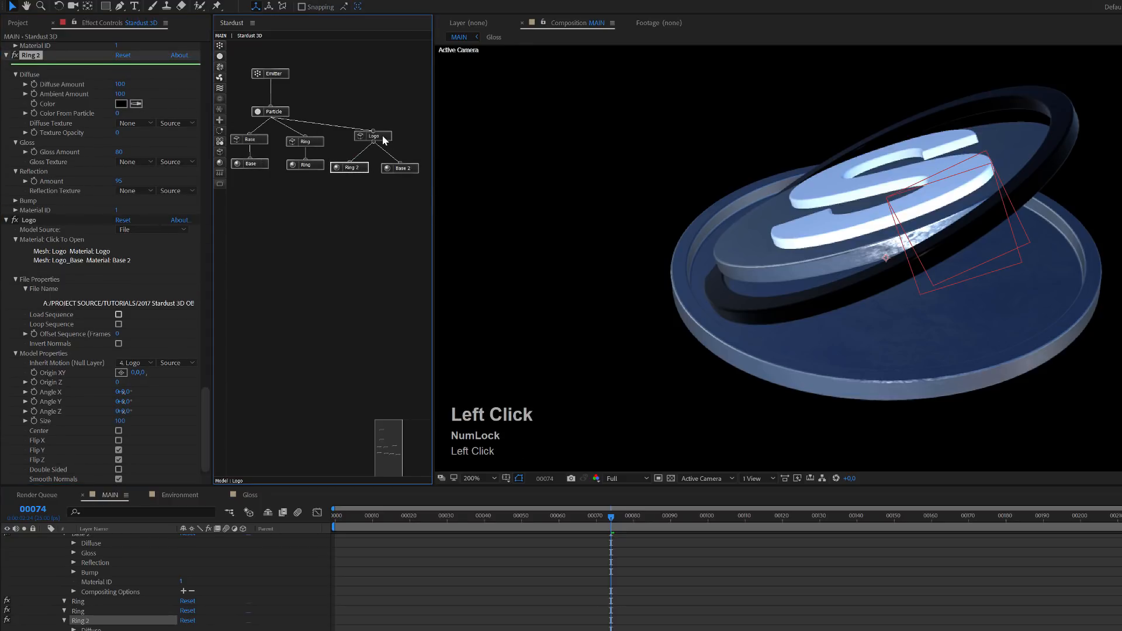
{"action": "left_click", "coordinate": [51, 261]}
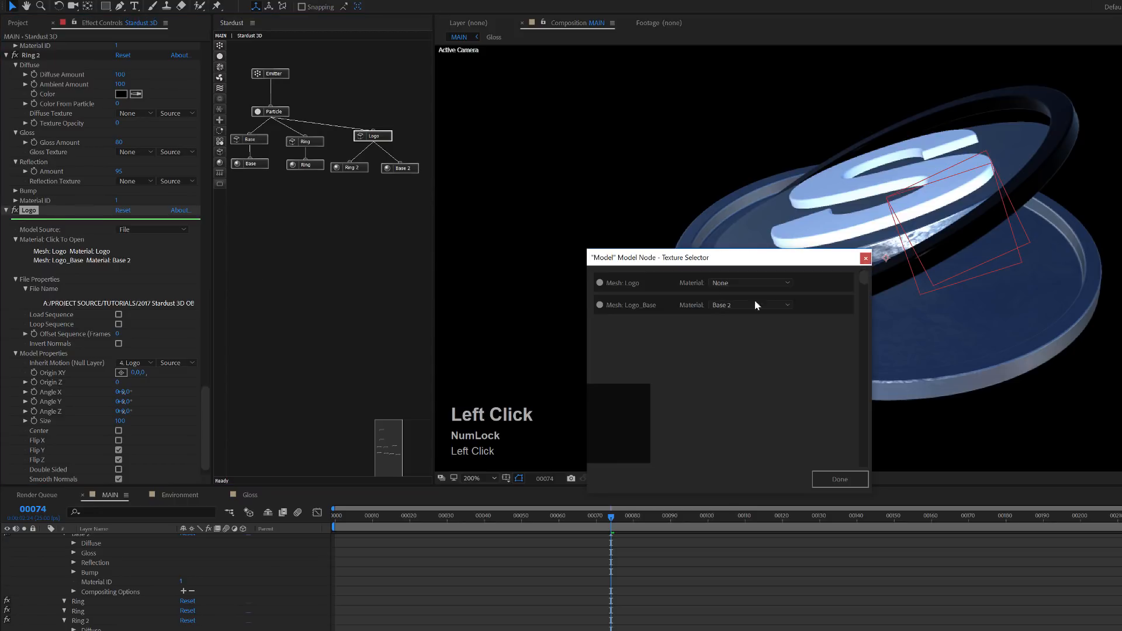
{"action": "left_click", "coordinate": [765, 283]}
{"action": "left_click", "coordinate": [757, 305]}
{"action": "left_click", "coordinate": [741, 285]}
{"action": "left_click", "coordinate": [741, 287]}
{"action": "left_click", "coordinate": [740, 289]}
{"action": "left_click", "coordinate": [735, 315]}
{"action": "left_click", "coordinate": [839, 478]}
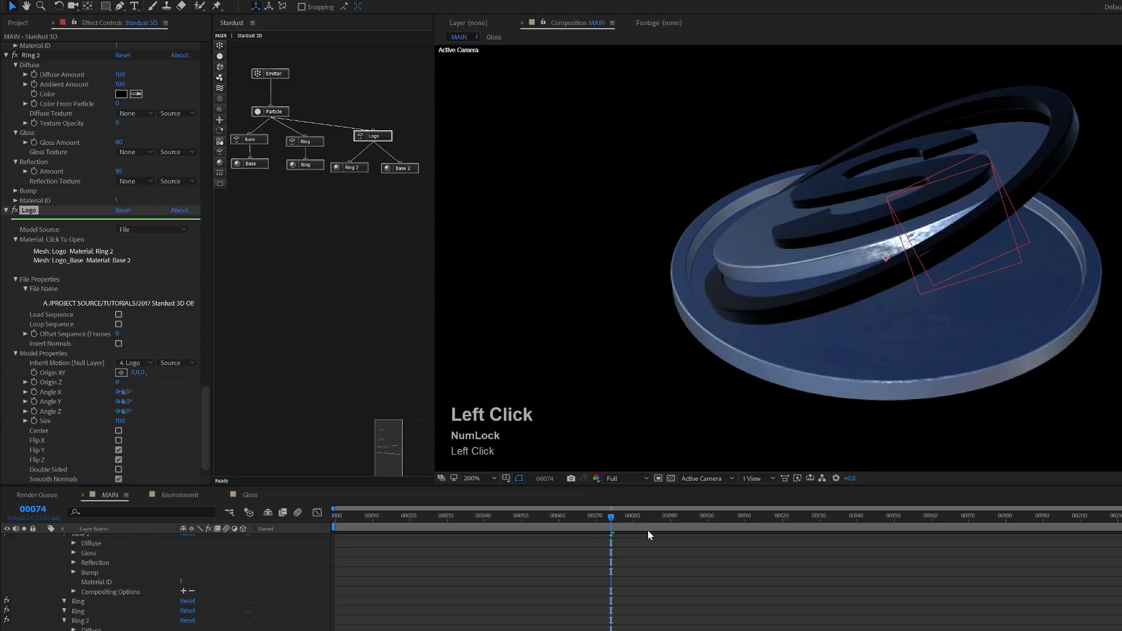
{"action": "left_click_drag", "start_coordinate": [590, 519], "coordinate": [637, 516]}
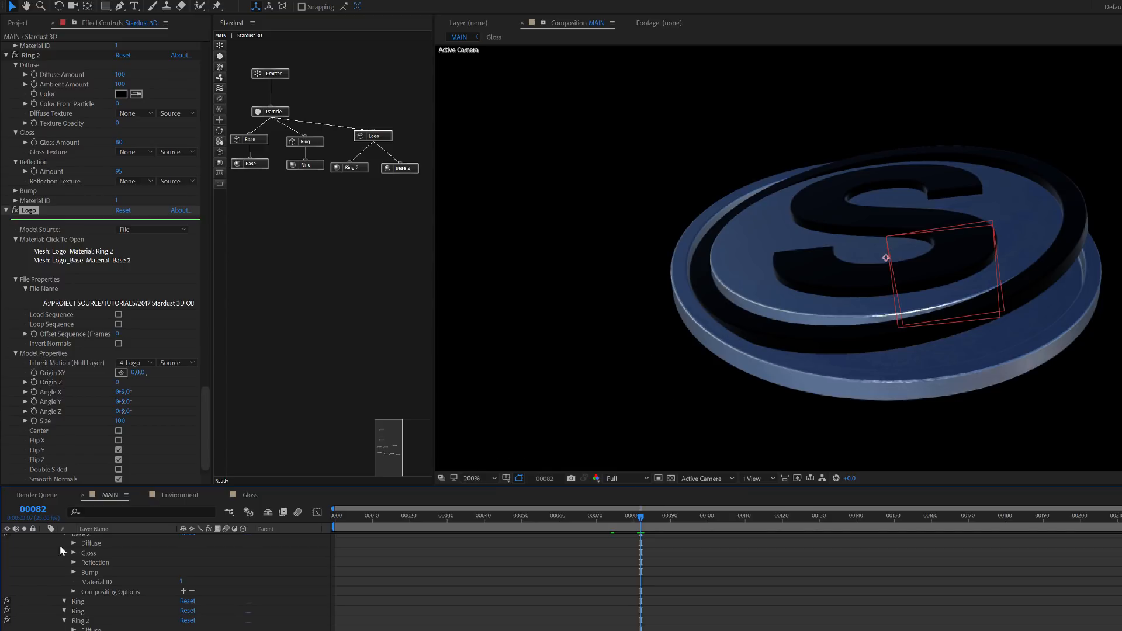
- Duplicate the Parallel Light 1 layer in the MAIN composition
{"action": "scroll", "coordinate": [273, 617], "scroll_direction": "up", "scroll_amount": 5}
{"action": "left_click", "coordinate": [96, 578]}
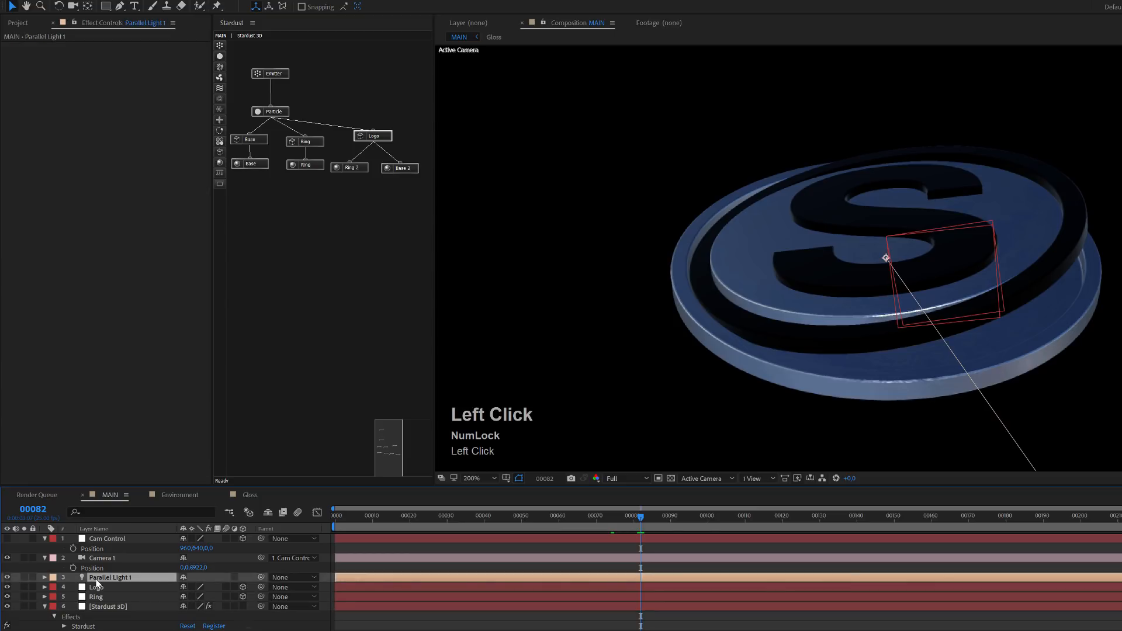
{"action": "key", "text": "ctrl+d"}
{"action": "left_click", "coordinate": [97, 582]}
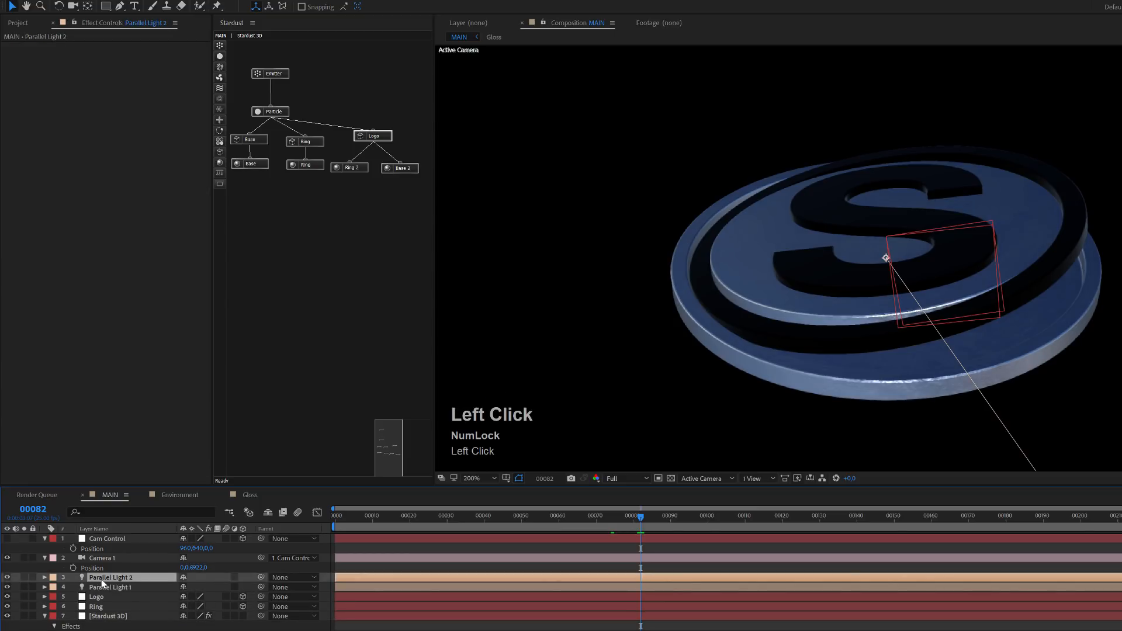
- In a four-view layout, move Parallel Light 2 behind and above the emblem, opposite Parallel Light 1
{"action": "left_click", "coordinate": [756, 479]}
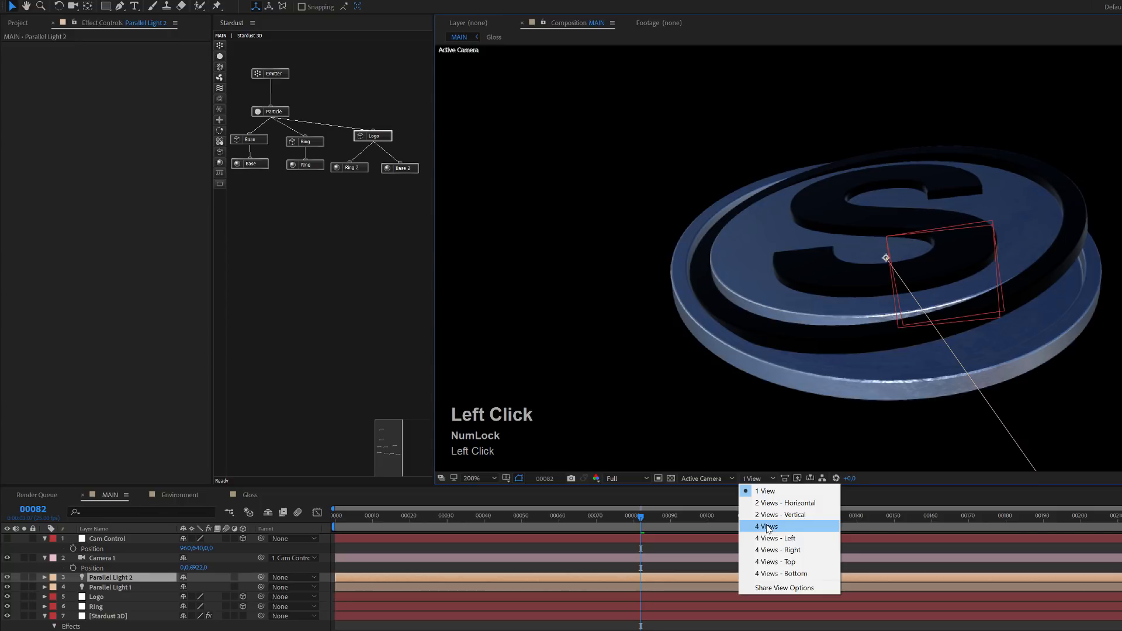
{"action": "left_click", "coordinate": [763, 528]}
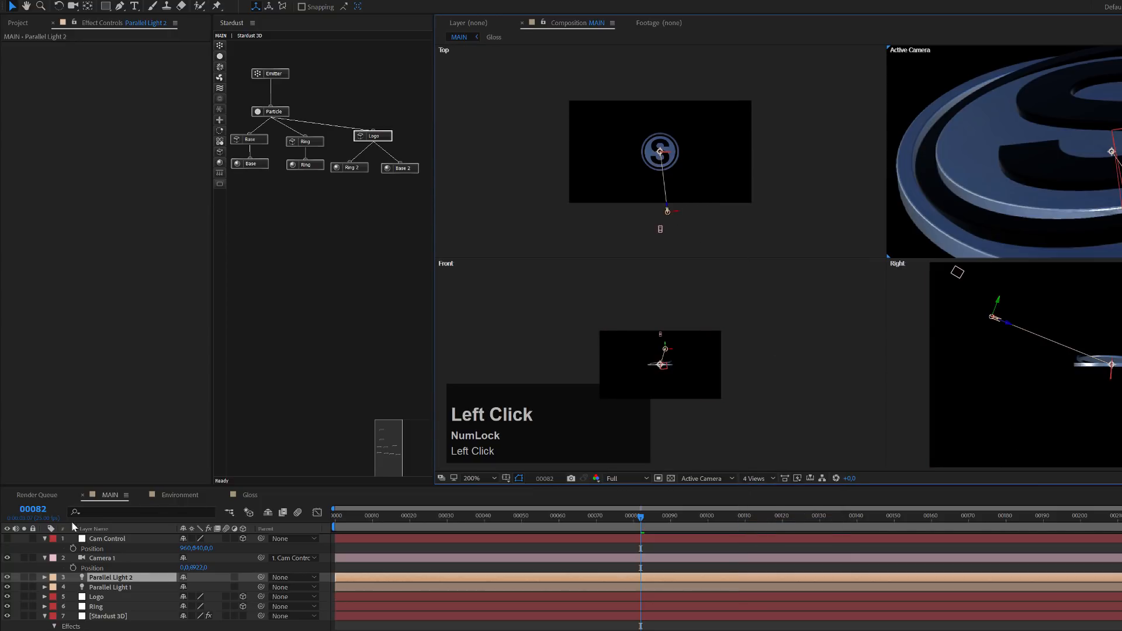
{"action": "left_click", "coordinate": [125, 579]}
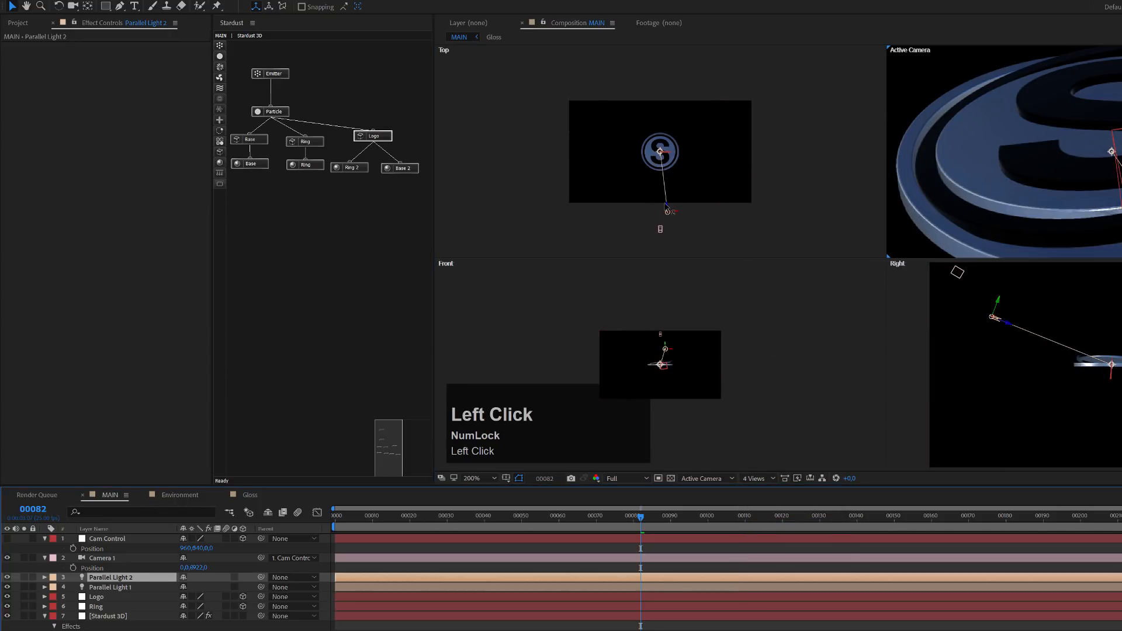
{"action": "left_click_drag", "start_coordinate": [666, 207], "coordinate": [624, 109]}
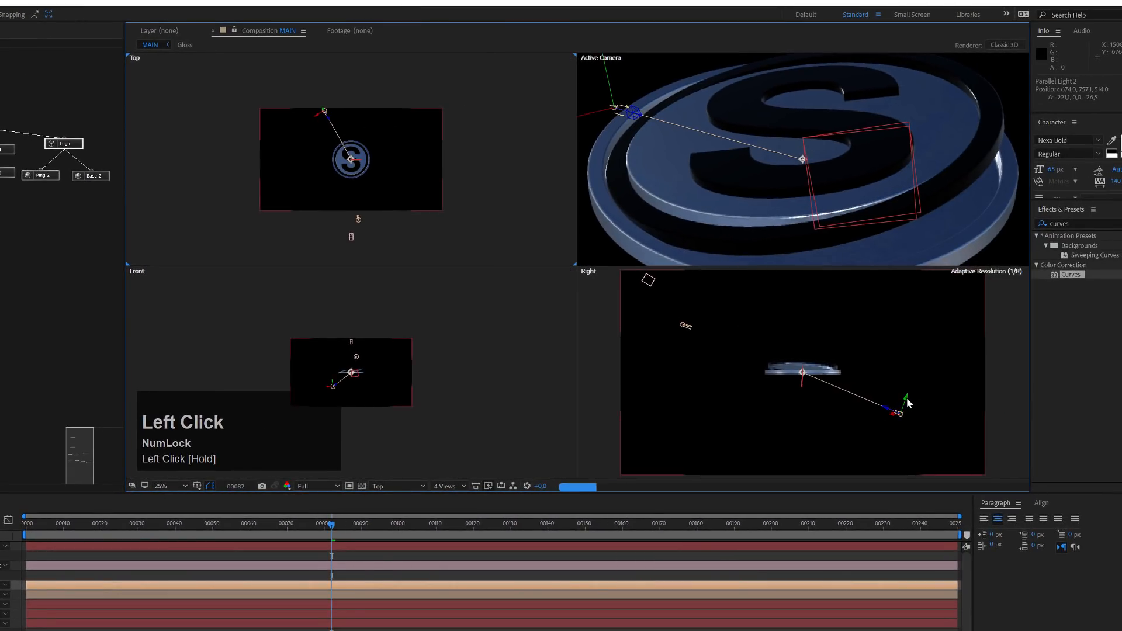
{"action": "left_click_drag", "start_coordinate": [908, 402], "coordinate": [940, 263]}
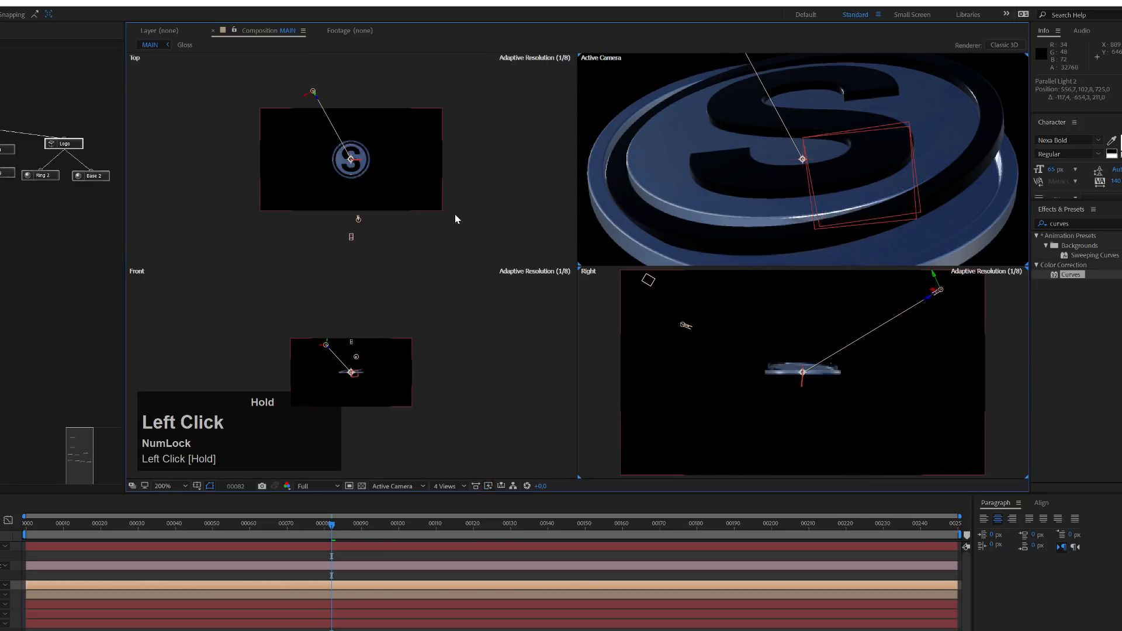
{"action": "mouse_move", "coordinate": [329, 349]}
{"action": "left_mouse_down"}
{"action": "mouse_move", "coordinate": [331, 337]}
{"action": "mouse_move", "coordinate": [325, 346]}
{"action": "left_mouse_up"}
- Set the colour of Parallel Light 2 to a saturated purple
{"action": "left_click", "coordinate": [134, 582]}
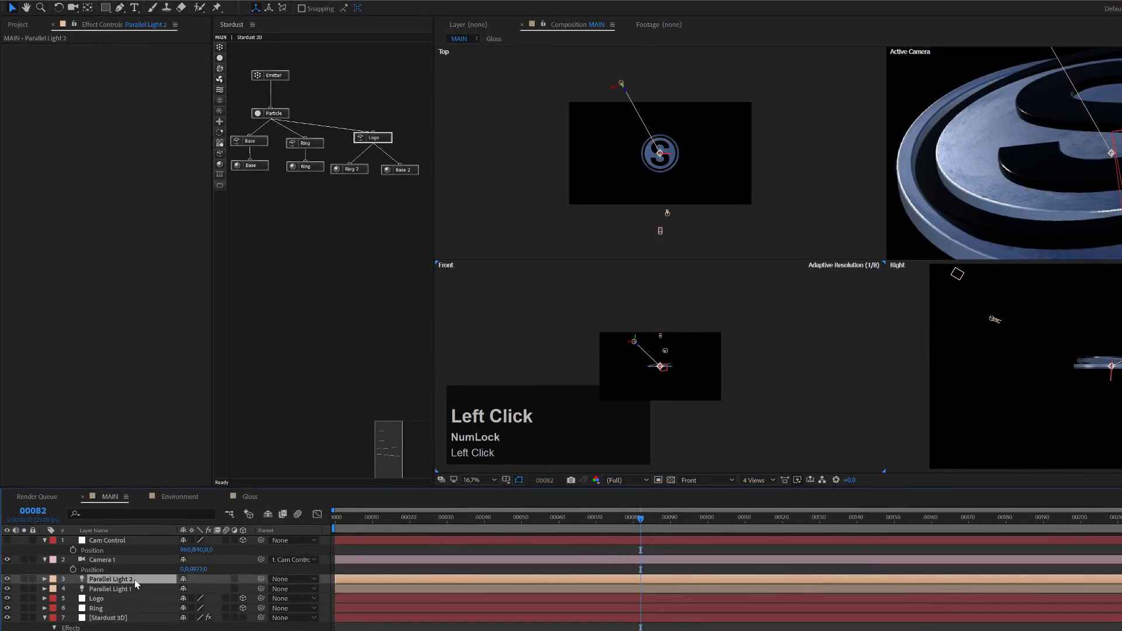
{"action": "key", "text": "a"}
{"action": "key", "text": "a"}
{"action": "left_click", "coordinate": [187, 611]}
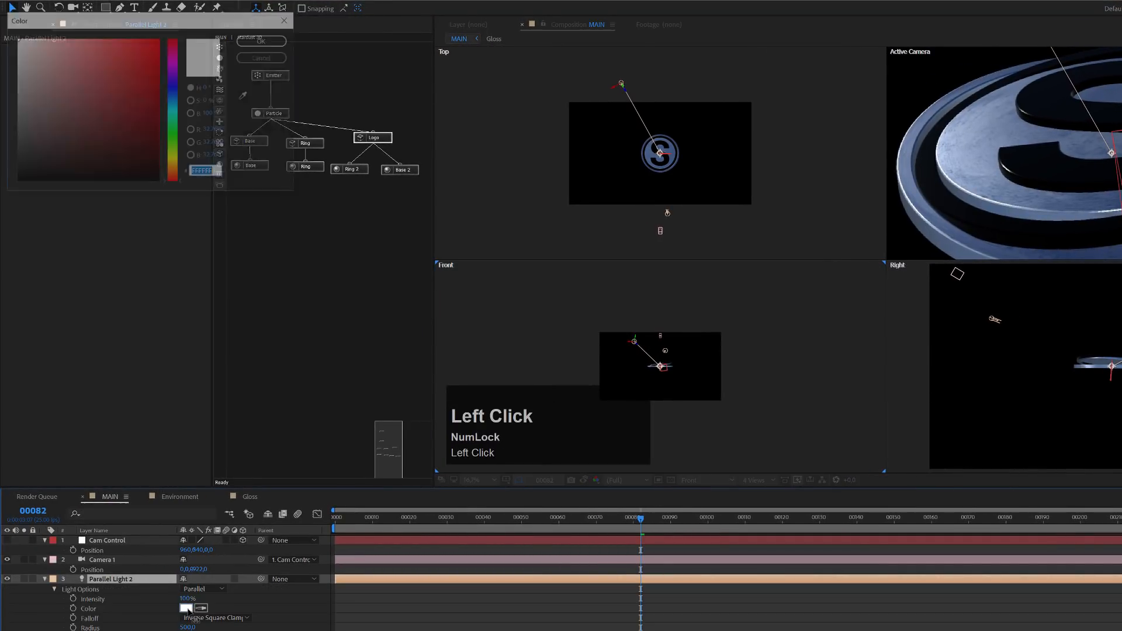
{"action": "left_click", "coordinate": [175, 83]}
{"action": "left_click_drag", "start_coordinate": [174, 83], "coordinate": [174, 75]}
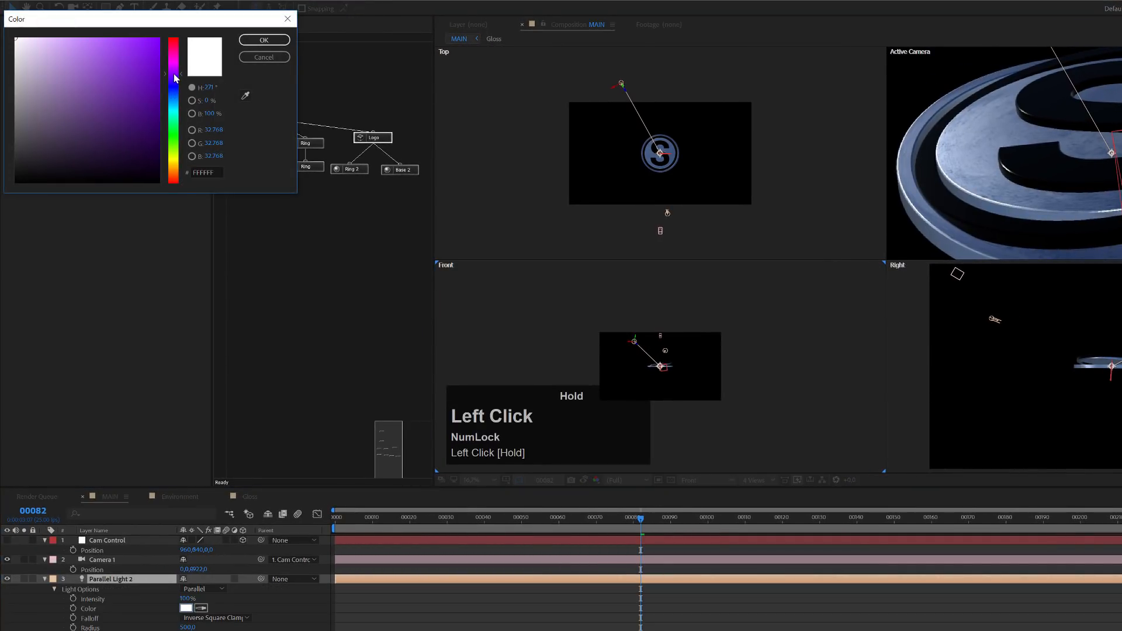
{"action": "left_click", "coordinate": [107, 36]}
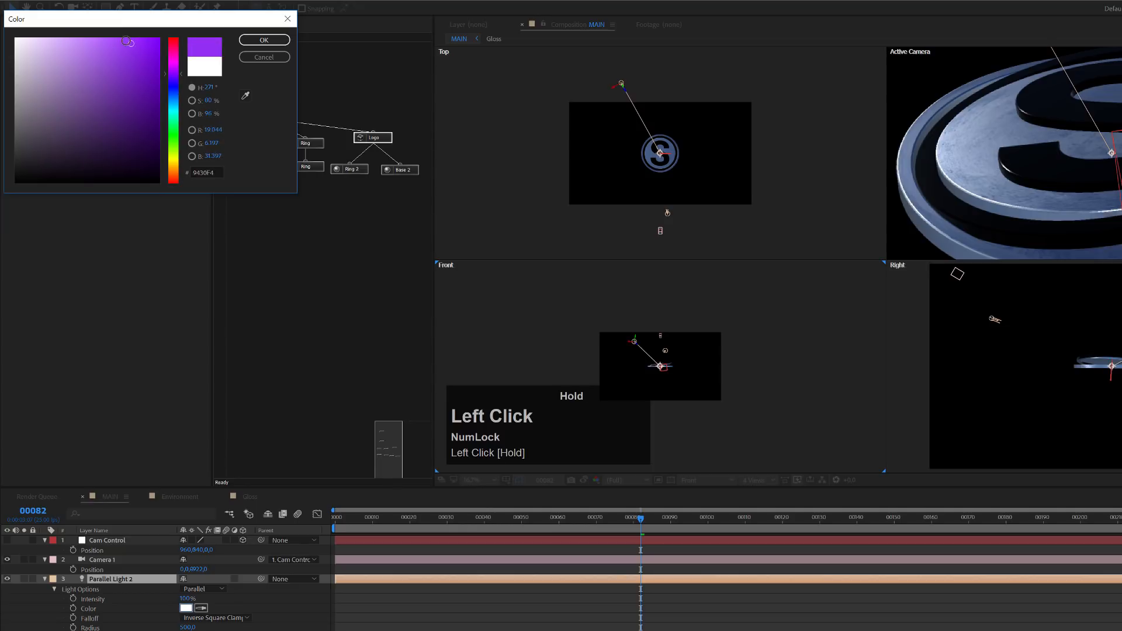
{"action": "left_click", "coordinate": [265, 40]}
- Tint the colour of Parallel Light 1 a light cyan-blue
{"action": "left_click", "coordinate": [111, 630]}
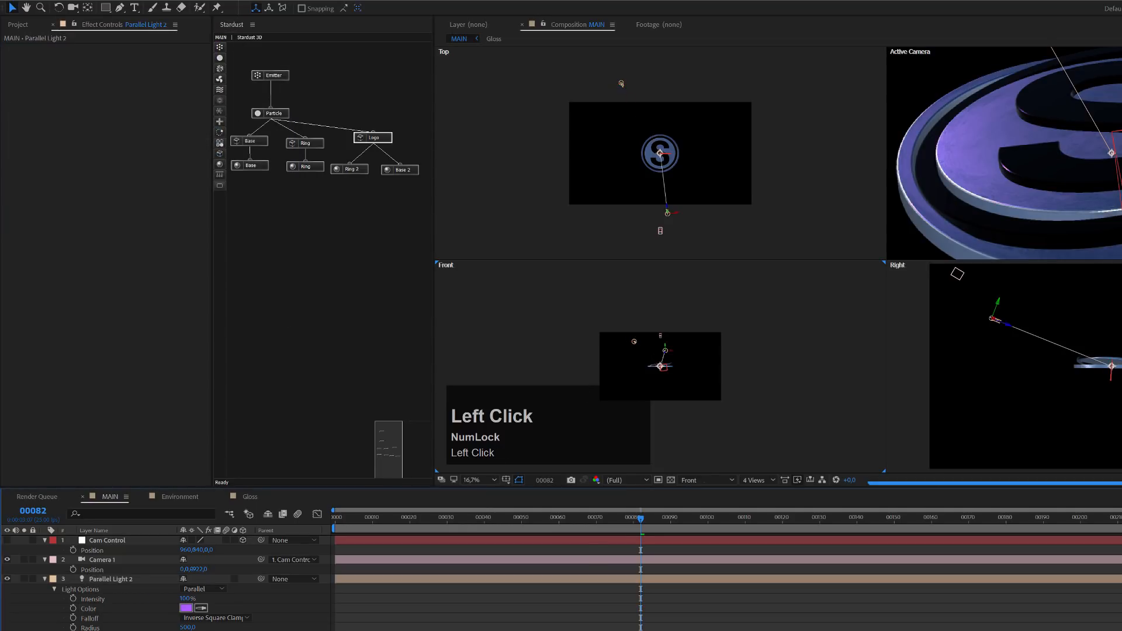
{"action": "key", "text": "a"}
{"action": "left_click", "coordinate": [186, 630]}
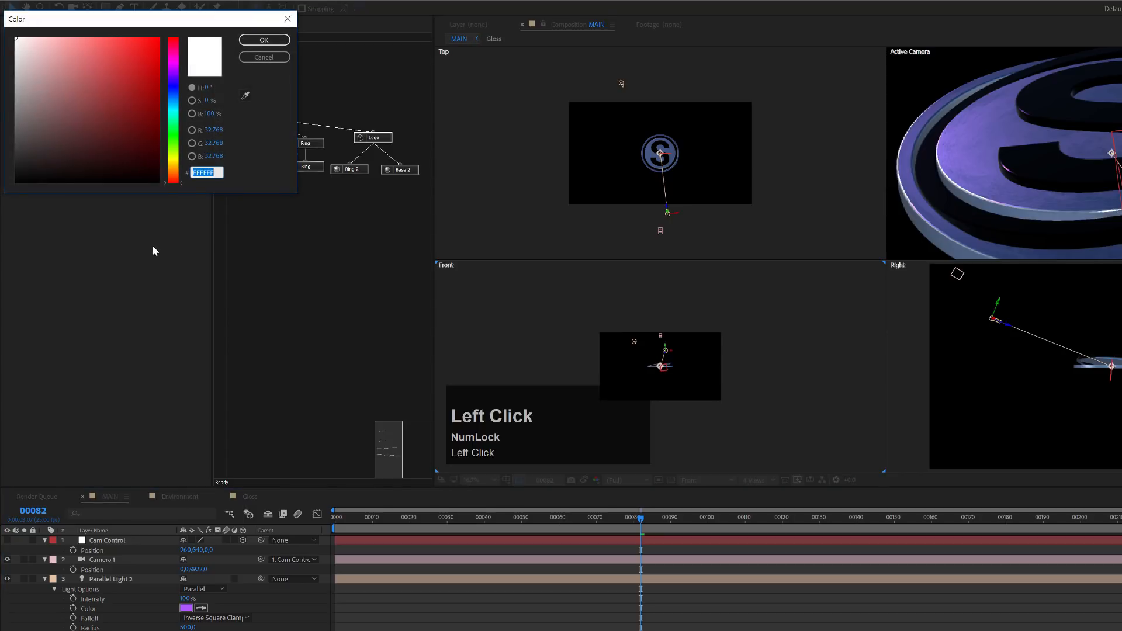
{"action": "left_click", "coordinate": [175, 104]}
{"action": "left_click_drag", "start_coordinate": [109, 70], "coordinate": [71, 37]}
{"action": "left_click", "coordinate": [261, 41]}
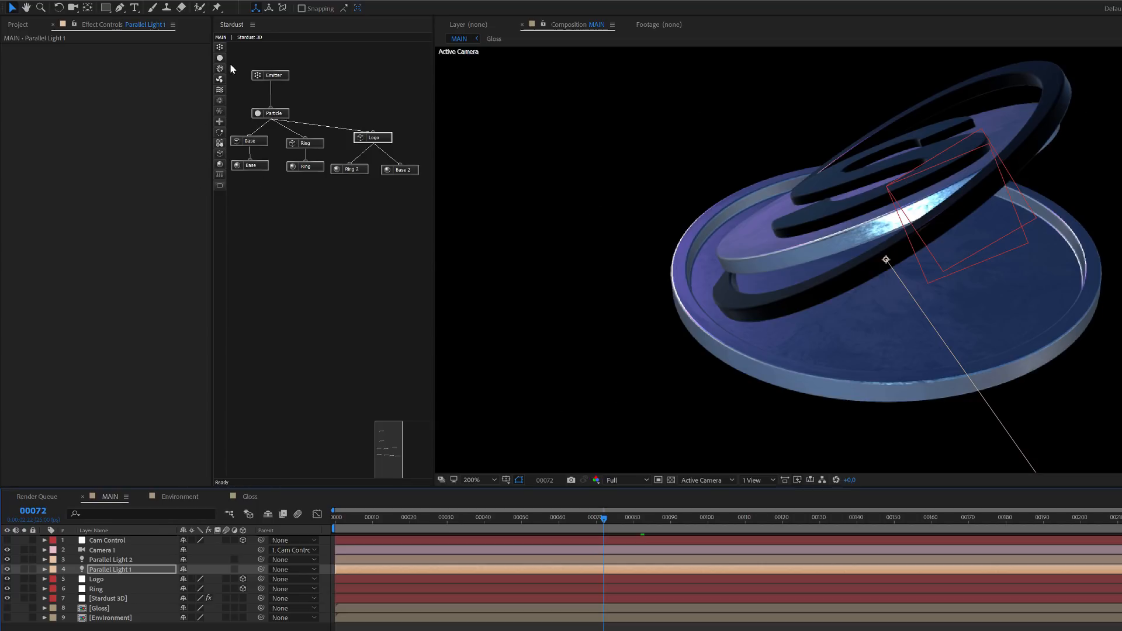
- Add a separate Emitter node with a Particle node beneath it in Stardust, and set the particle shape to Model
{"action": "left_click_drag", "start_coordinate": [221, 47], "coordinate": [312, 220]}
{"action": "left_click_drag", "start_coordinate": [221, 60], "coordinate": [316, 250]}
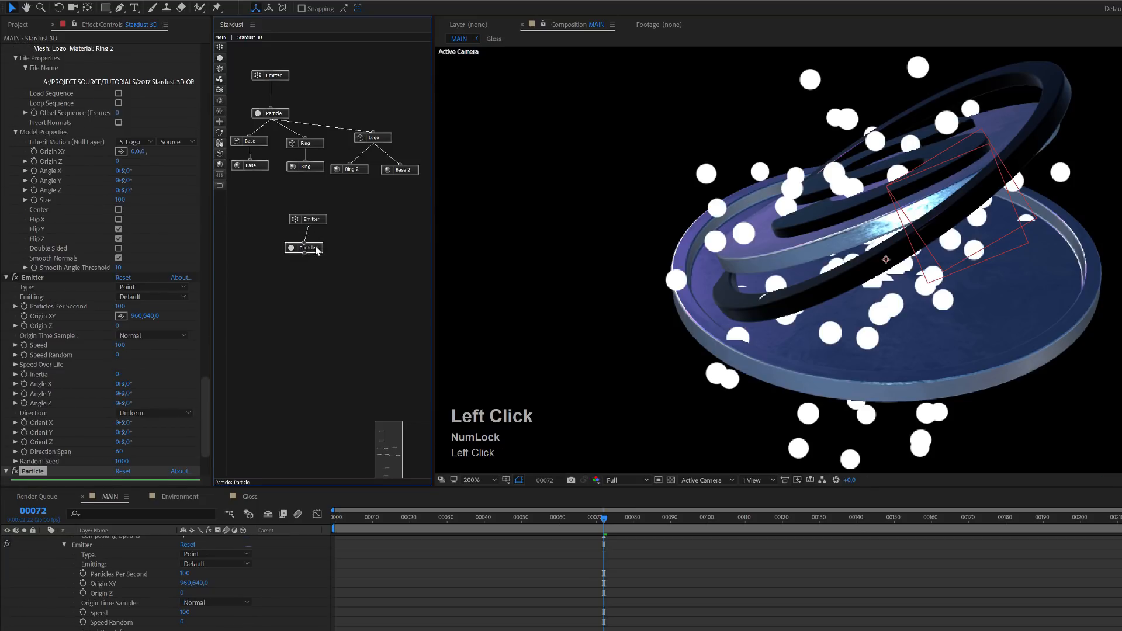
{"action": "scroll", "coordinate": [96, 377], "scroll_direction": "down", "scroll_amount": 4}
{"action": "left_click", "coordinate": [134, 385]}
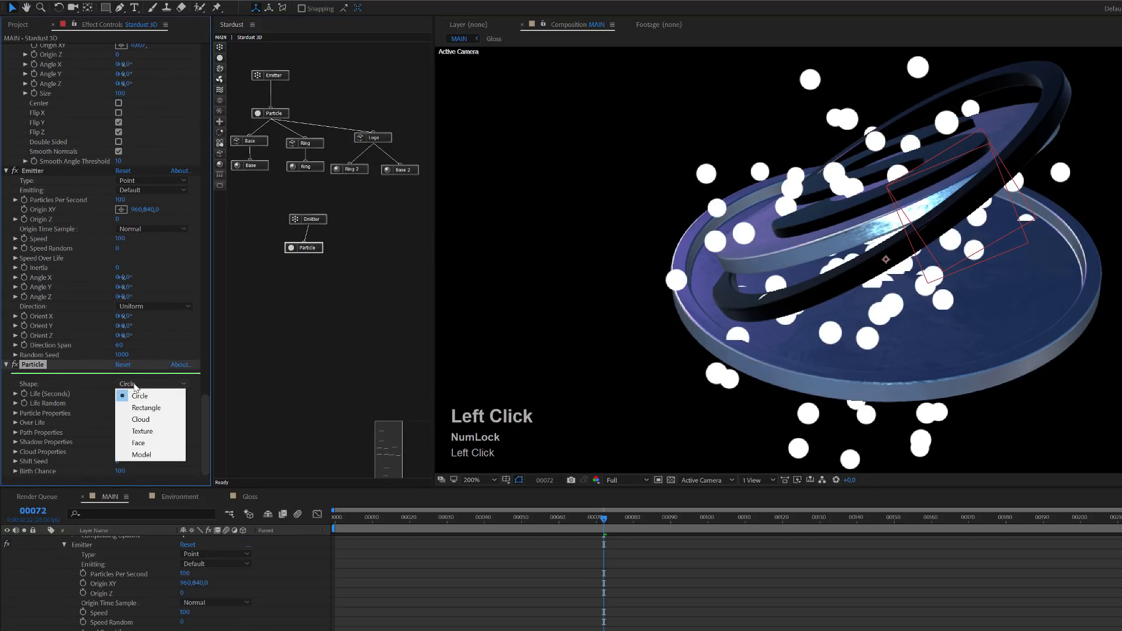
{"action": "left_click", "coordinate": [141, 454]}
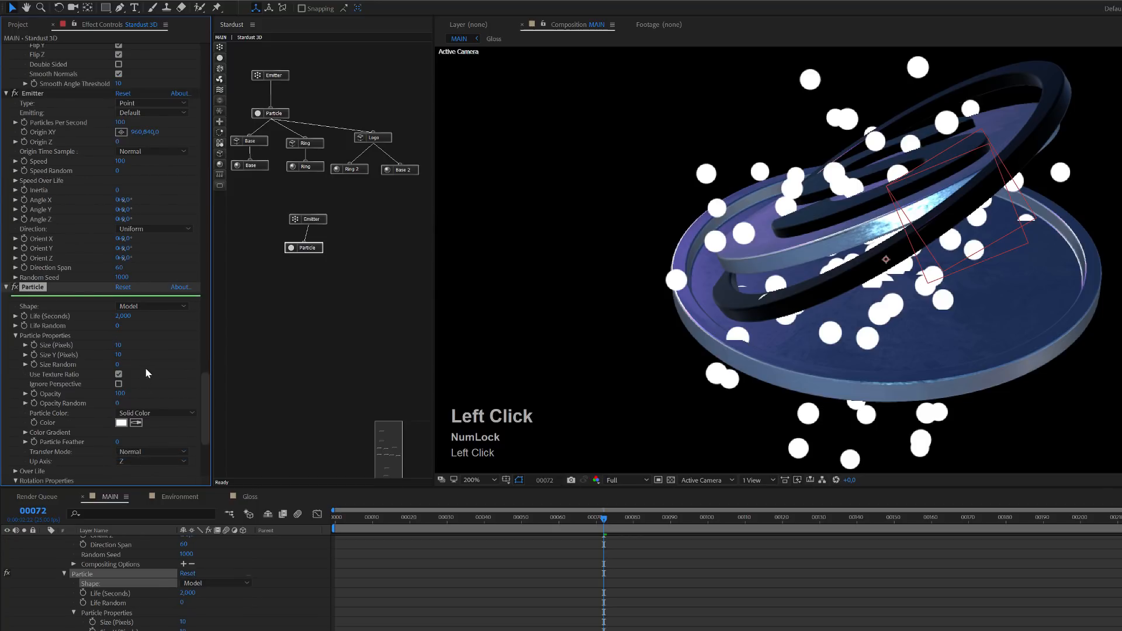
- Set the new emitter's speed to 0 and its type to Ring
{"action": "left_click", "coordinate": [320, 221]}
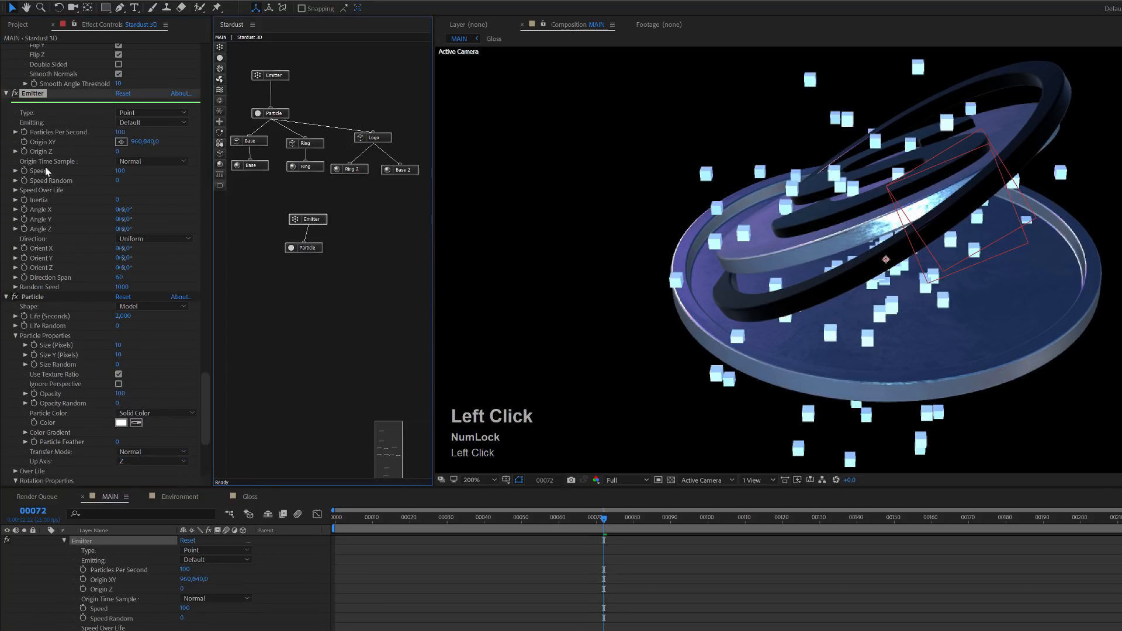
{"action": "left_click", "coordinate": [121, 172]}
{"action": "type", "text": "0"}
{"action": "left_click", "coordinate": [157, 188]}
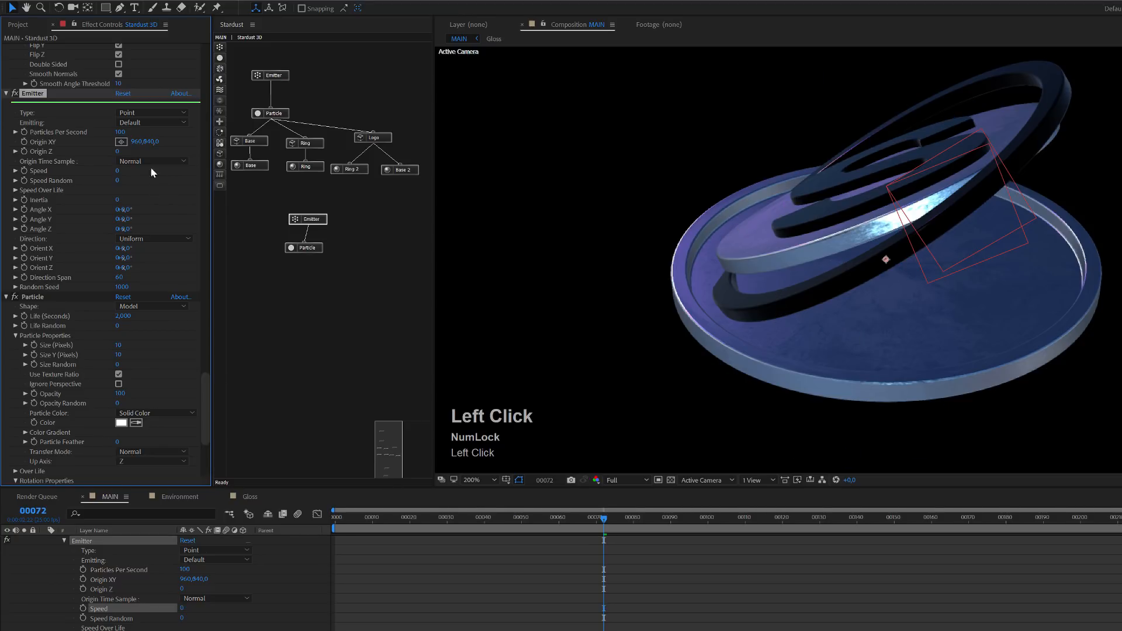
{"action": "left_click", "coordinate": [156, 115]}
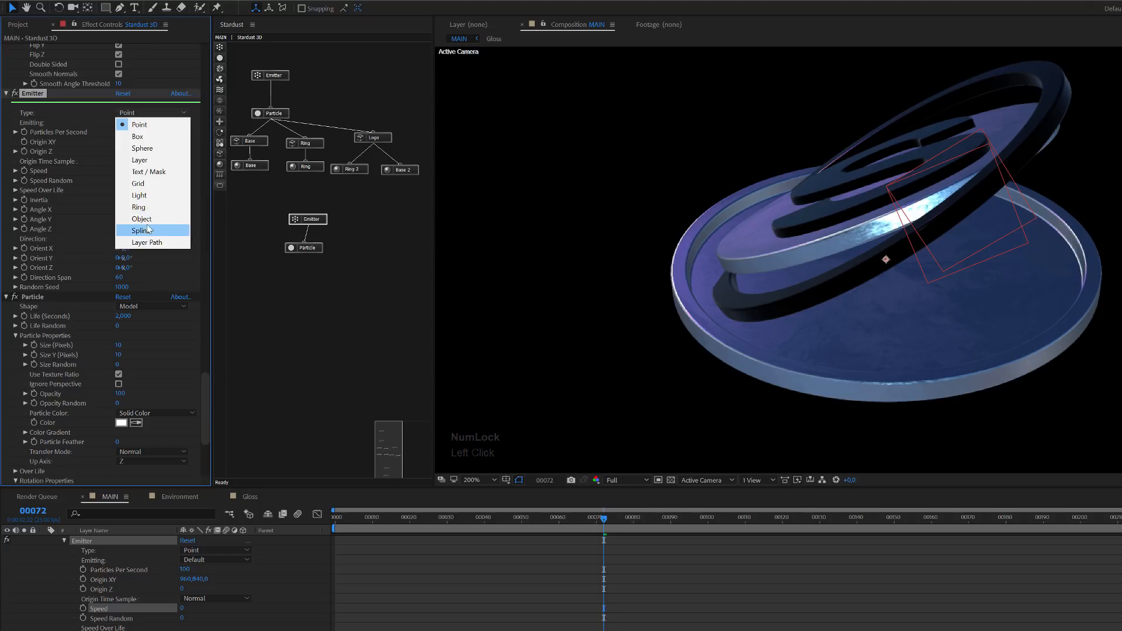
{"action": "left_click", "coordinate": [140, 207]}
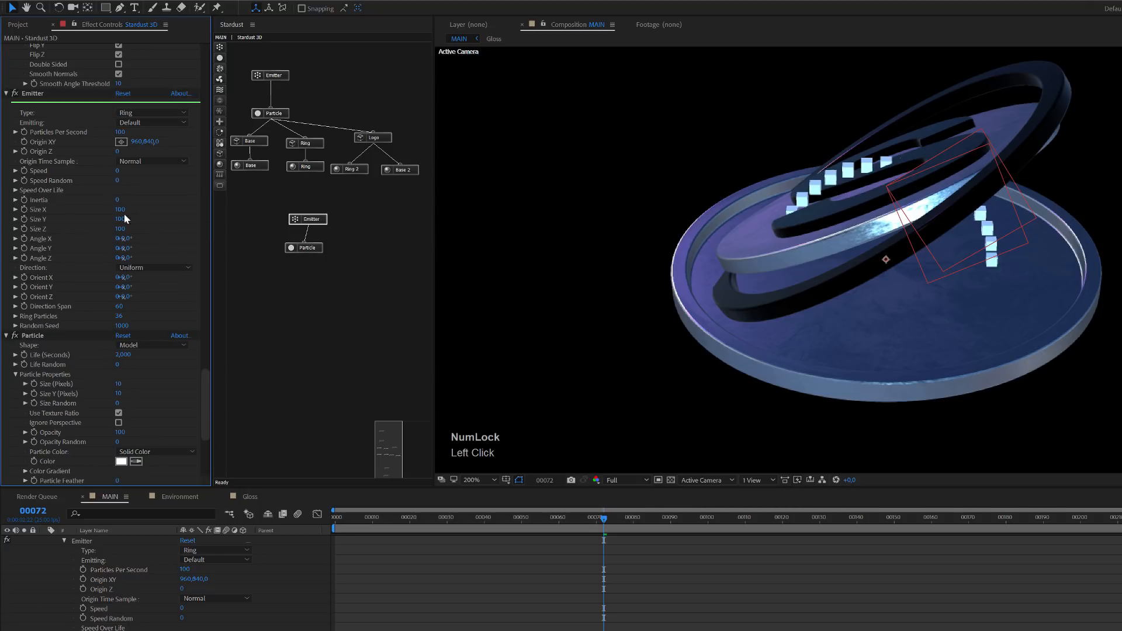
- Set the ring emitter's Size X to 200 and its Angle X to 90° so it lies flat around the base
{"action": "left_click", "coordinate": [120, 212]}
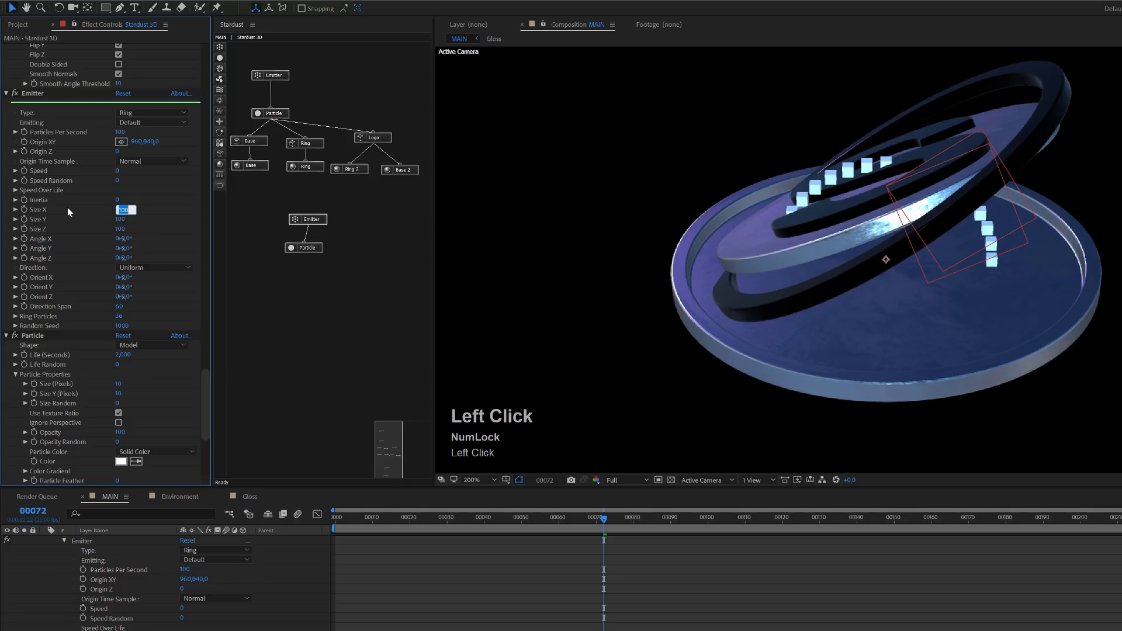
{"action": "type", "text": "200"}
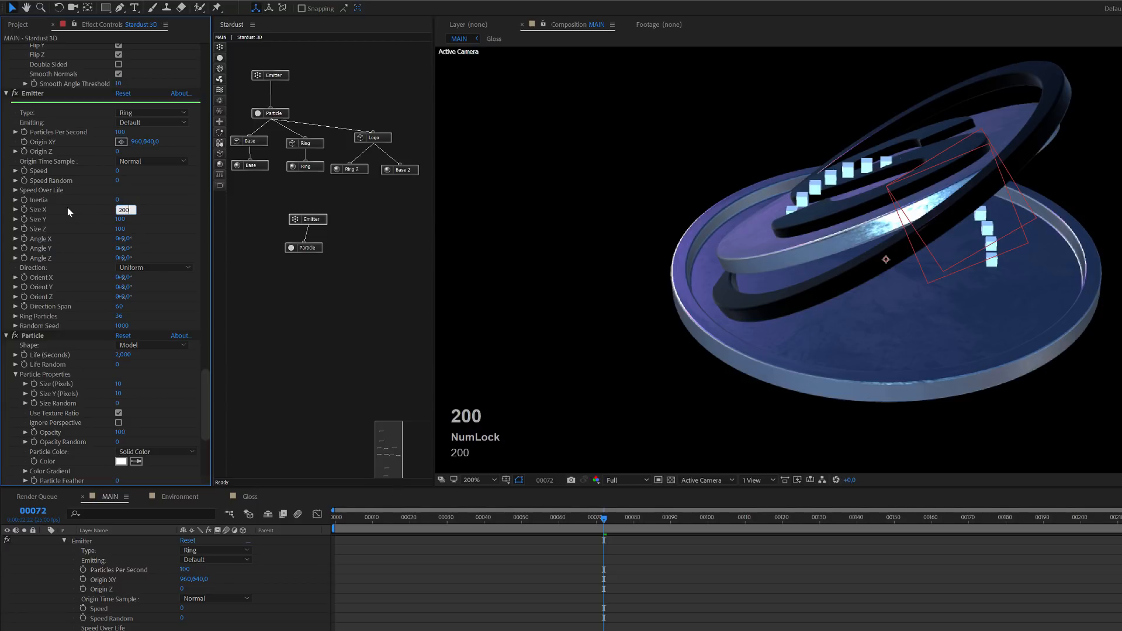
{"action": "left_click", "coordinate": [142, 201]}
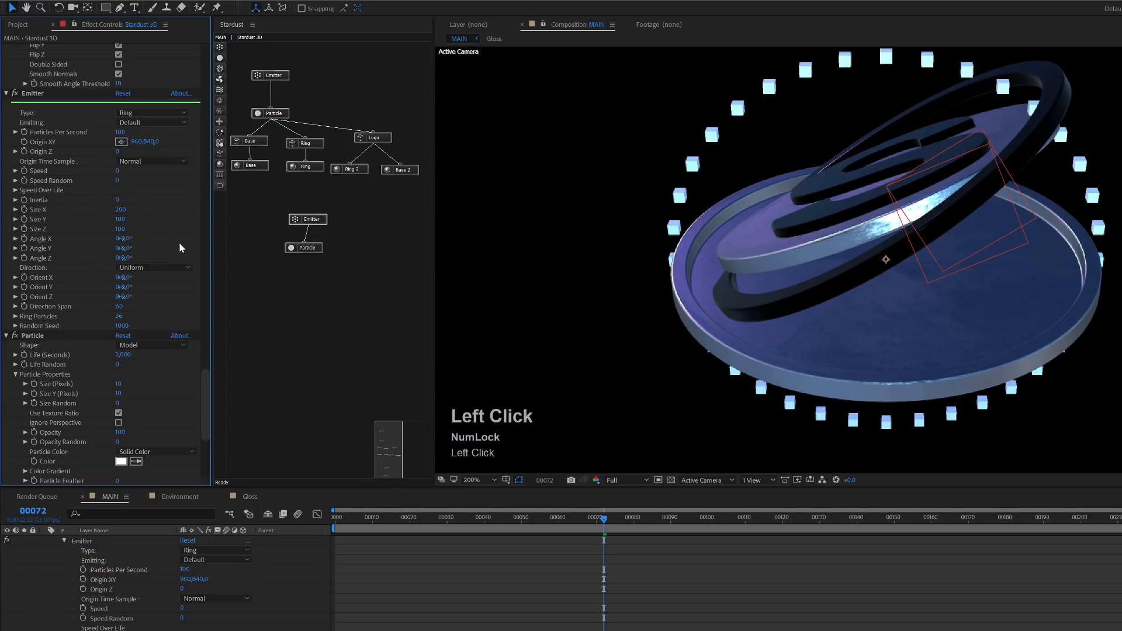
{"action": "left_click", "coordinate": [121, 239]}
{"action": "type", "text": "90"}
{"action": "key", "text": "Return"}
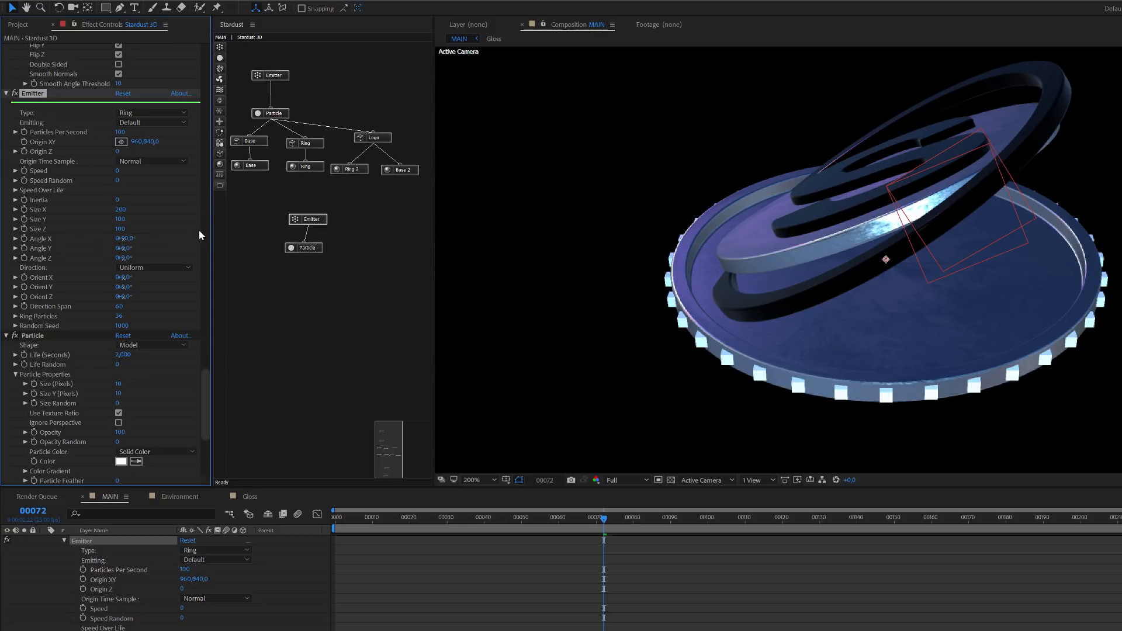
- Add a Model node below the new Particle node and load Square.obj from the C4D folder into it
{"action": "left_click", "coordinate": [314, 250]}
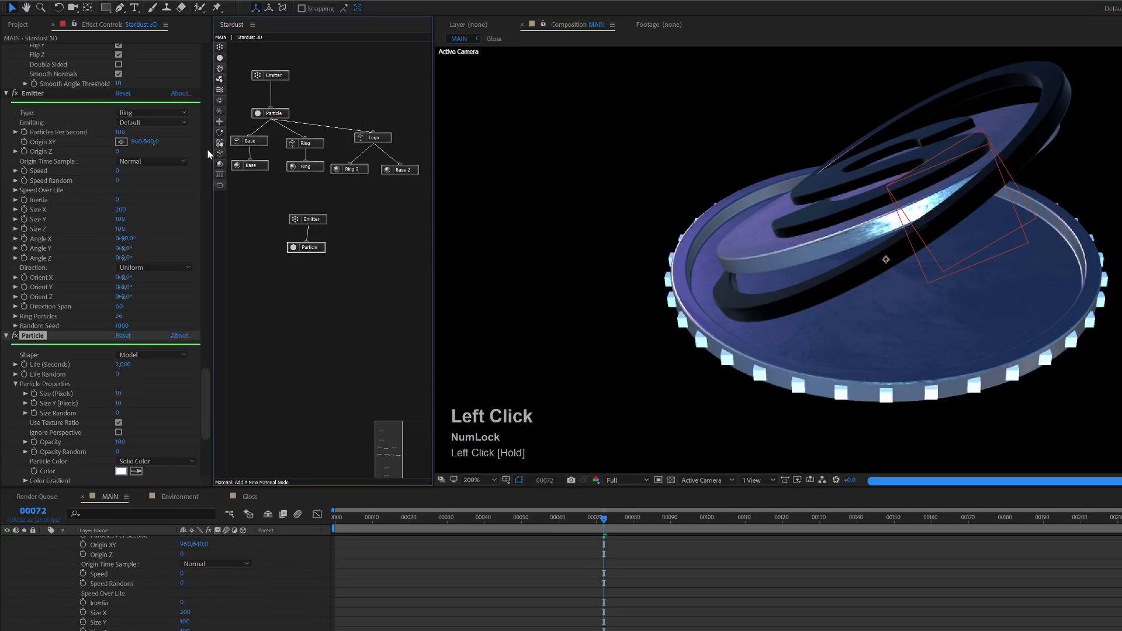
{"action": "left_click_drag", "start_coordinate": [220, 156], "coordinate": [312, 275]}
{"action": "left_click", "coordinate": [313, 277]}
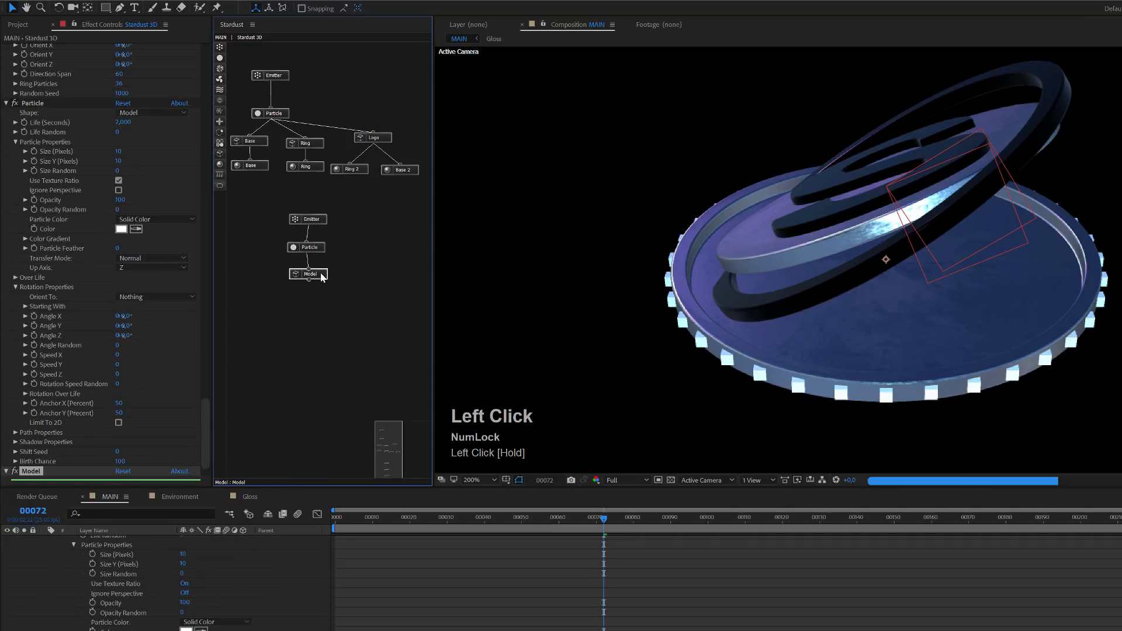
{"action": "scroll", "coordinate": [130, 391], "scroll_direction": "down", "scroll_amount": 1}
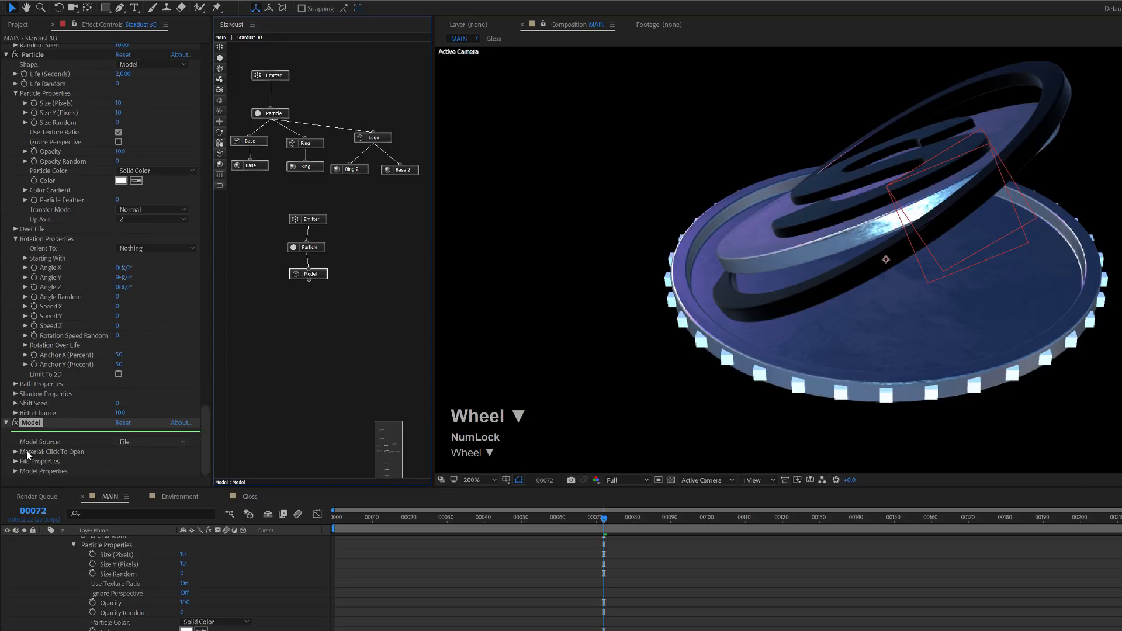
{"action": "left_click", "coordinate": [16, 462]}
{"action": "left_click", "coordinate": [58, 440]}
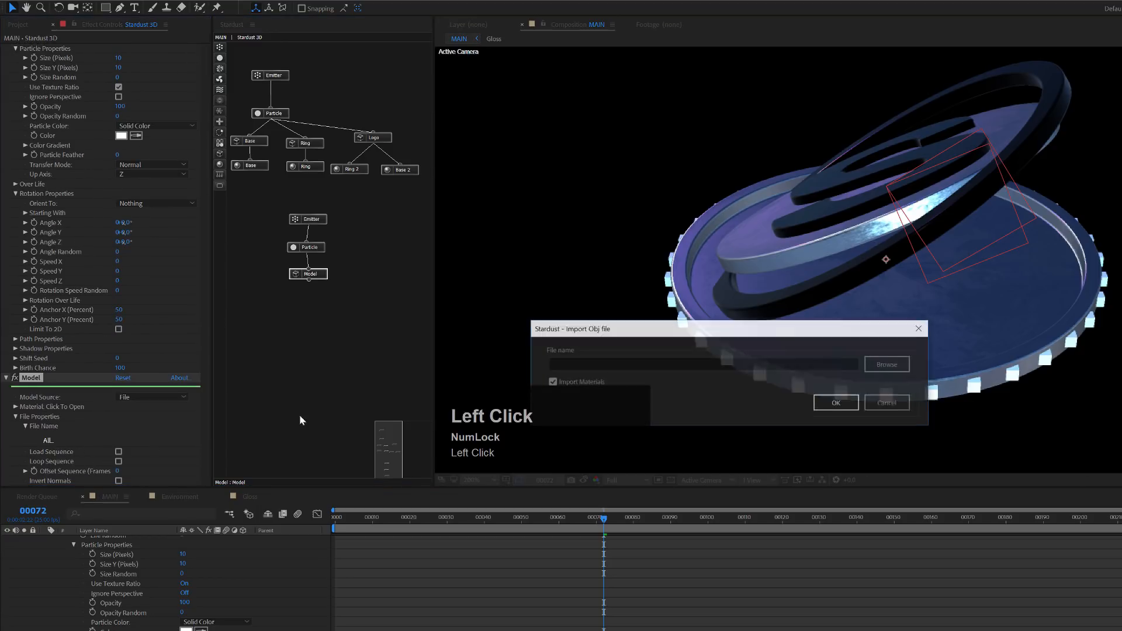
{"action": "left_click", "coordinate": [888, 365]}
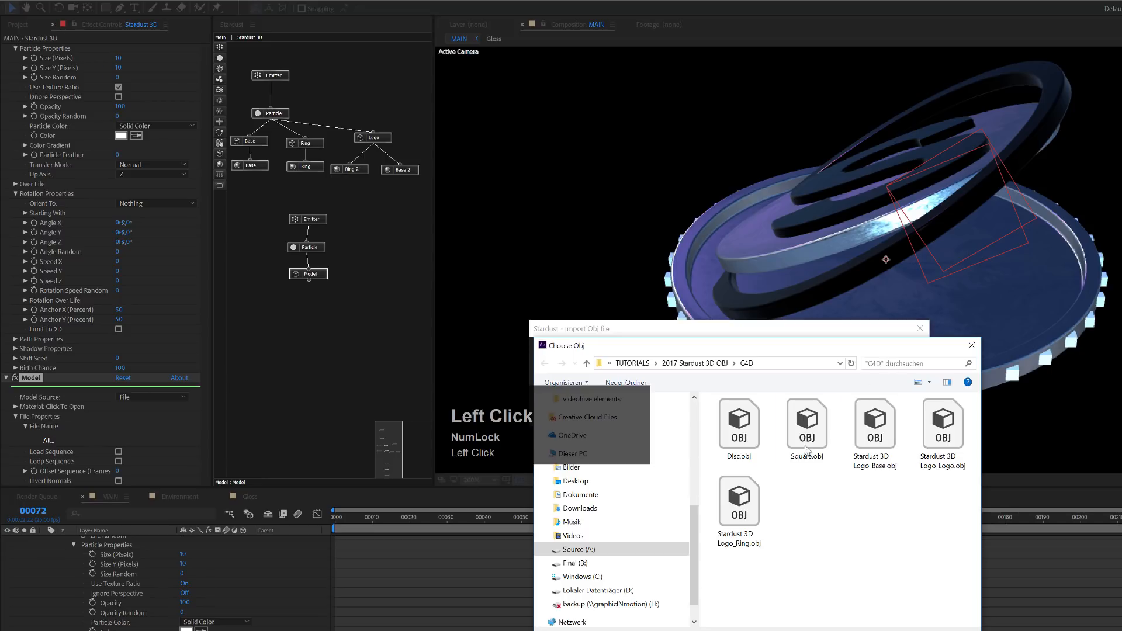
{"action": "left_click", "coordinate": [811, 441]}
{"action": "double_click", "coordinate": [807, 426]}
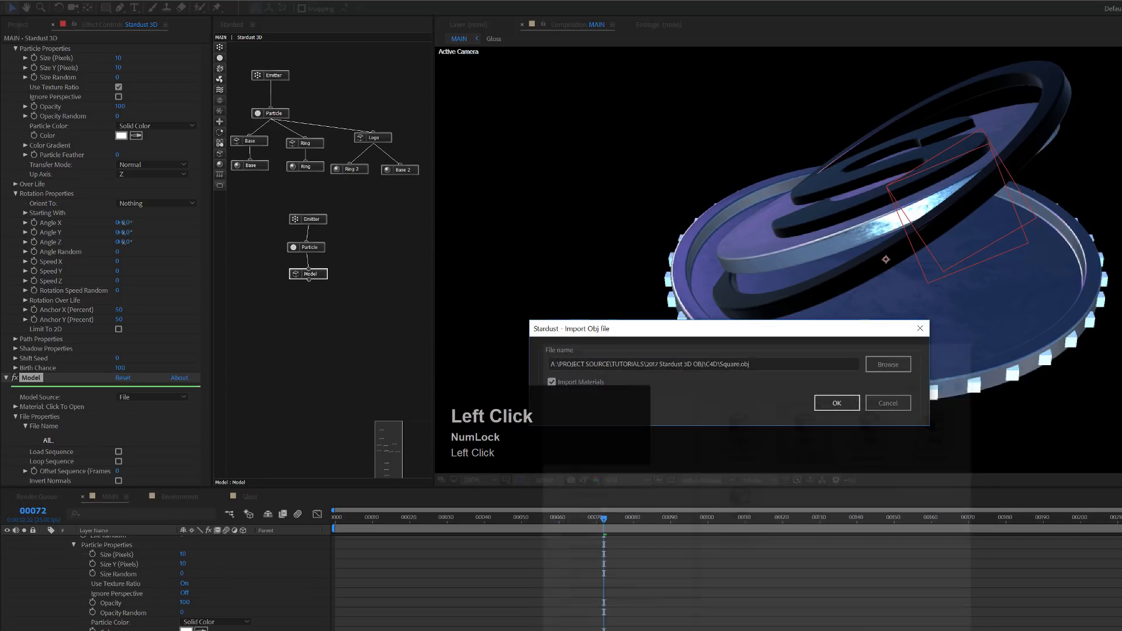
{"action": "left_click", "coordinate": [835, 403]}
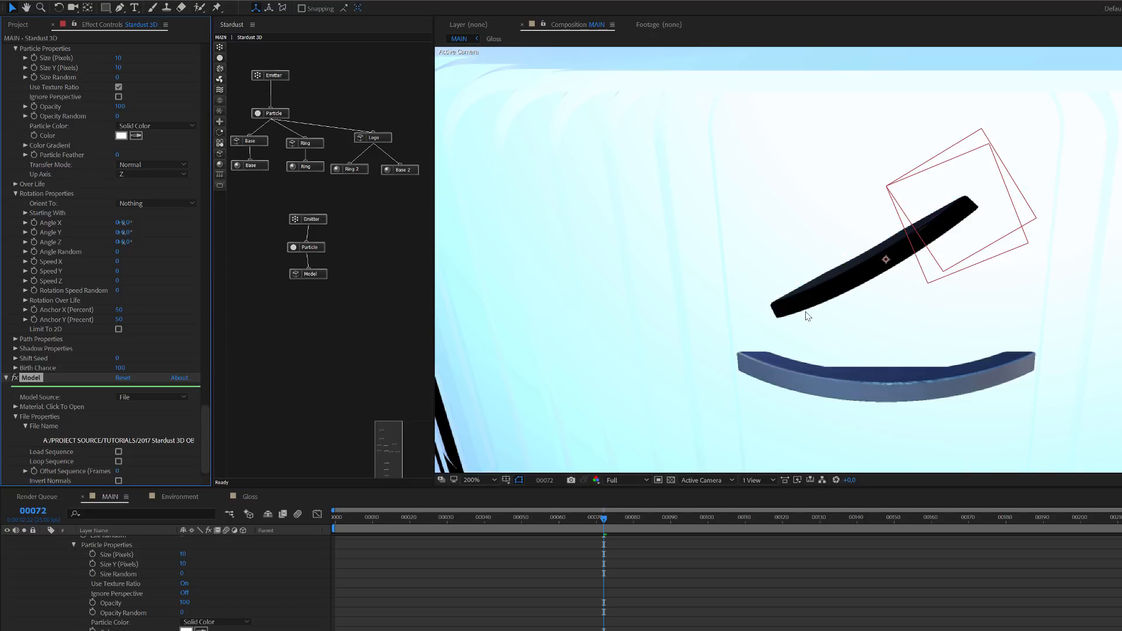
- Set the new Particle node's size to 1 pixel so the square models fit around the base
{"action": "scroll", "coordinate": [806, 316], "scroll_direction": "down", "scroll_amount": 4}
{"action": "scroll", "coordinate": [807, 316], "scroll_direction": "up", "scroll_amount": 2}
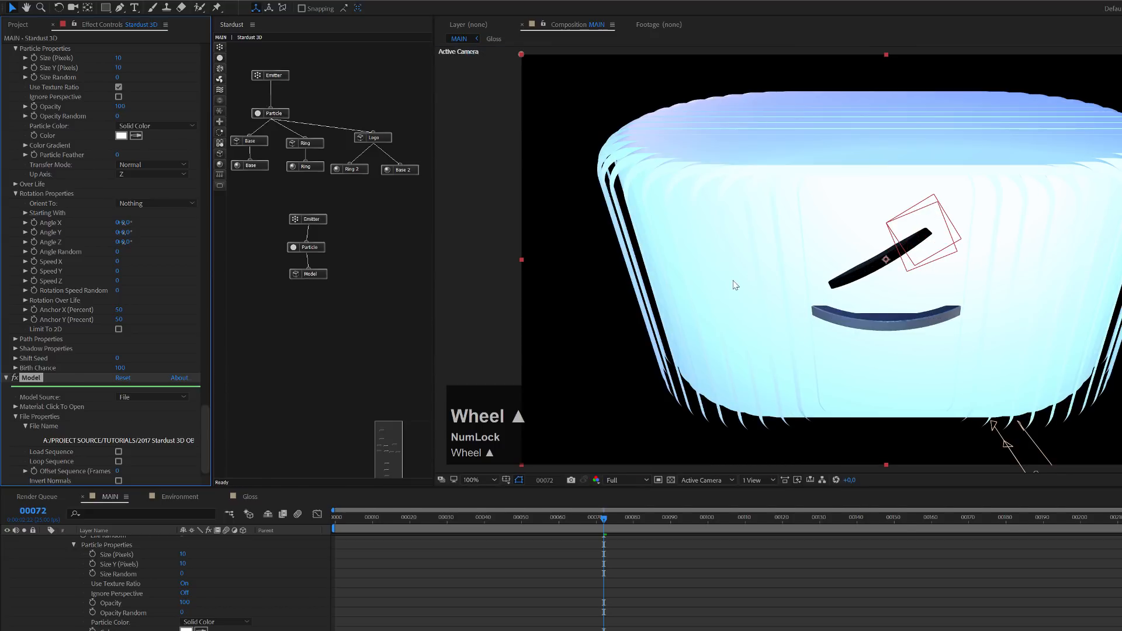
{"action": "left_click", "coordinate": [315, 275]}
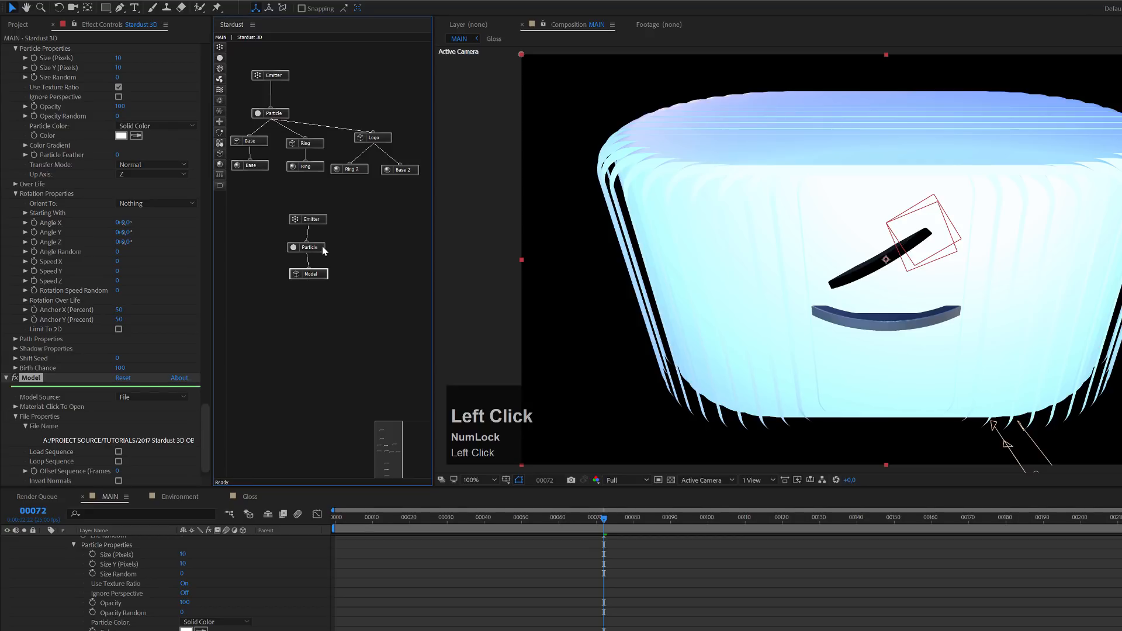
{"action": "left_click", "coordinate": [316, 250]}
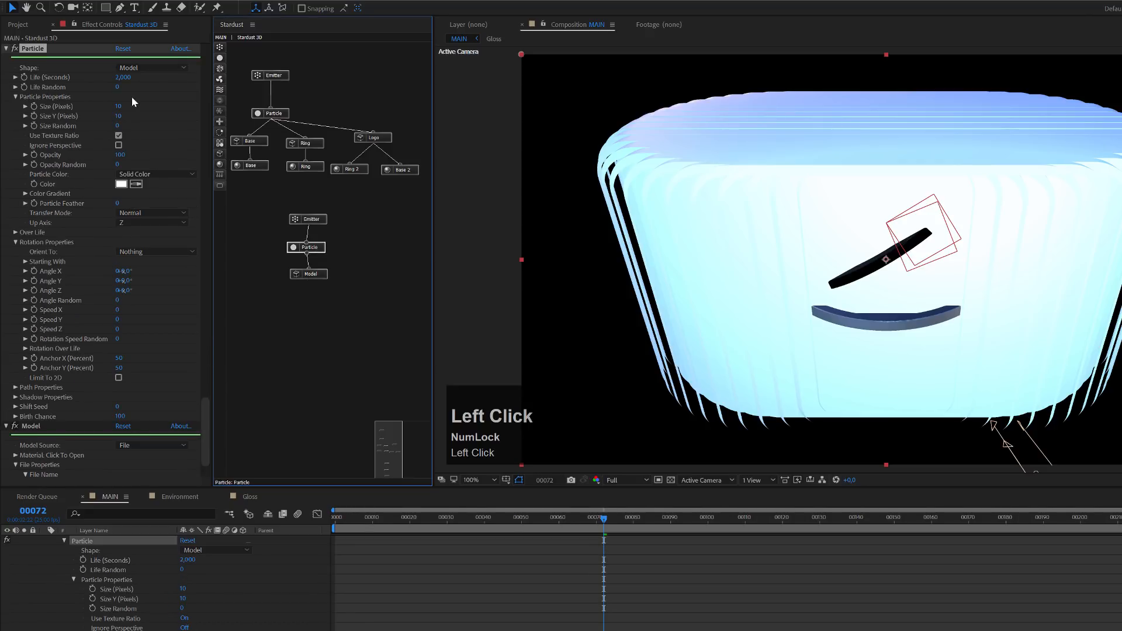
{"action": "left_click", "coordinate": [119, 106]}
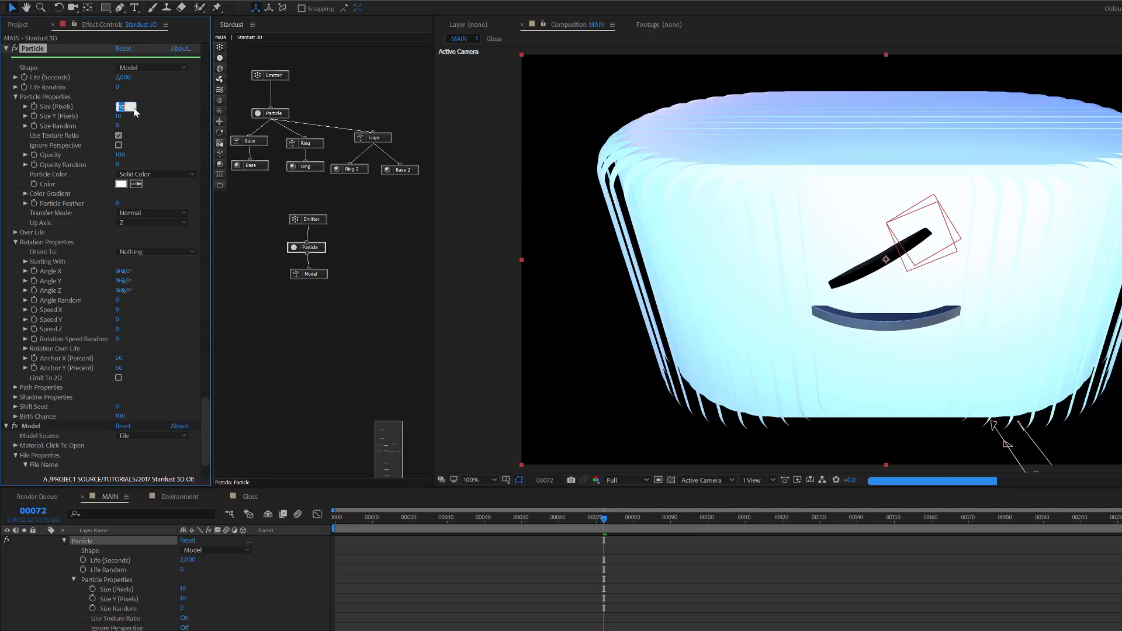
{"action": "type", "text": "1"}
{"action": "key", "text": "Return"}
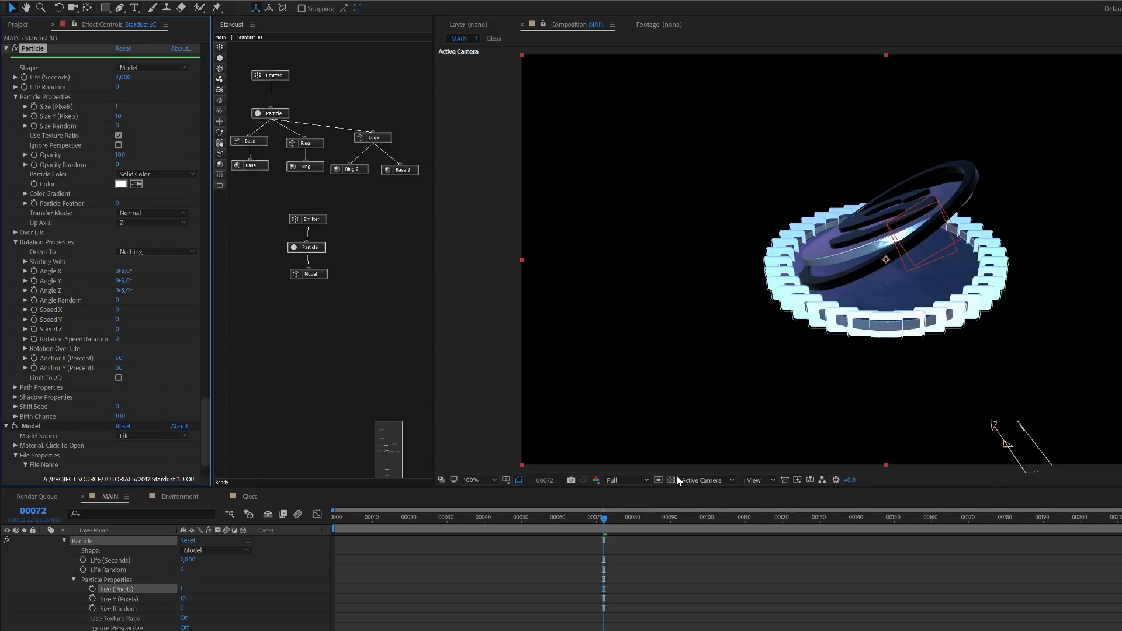
- Lower the composition's preview resolution to Half and set Stardust's Quality Settings to Medium
{"action": "left_click", "coordinate": [623, 480]}
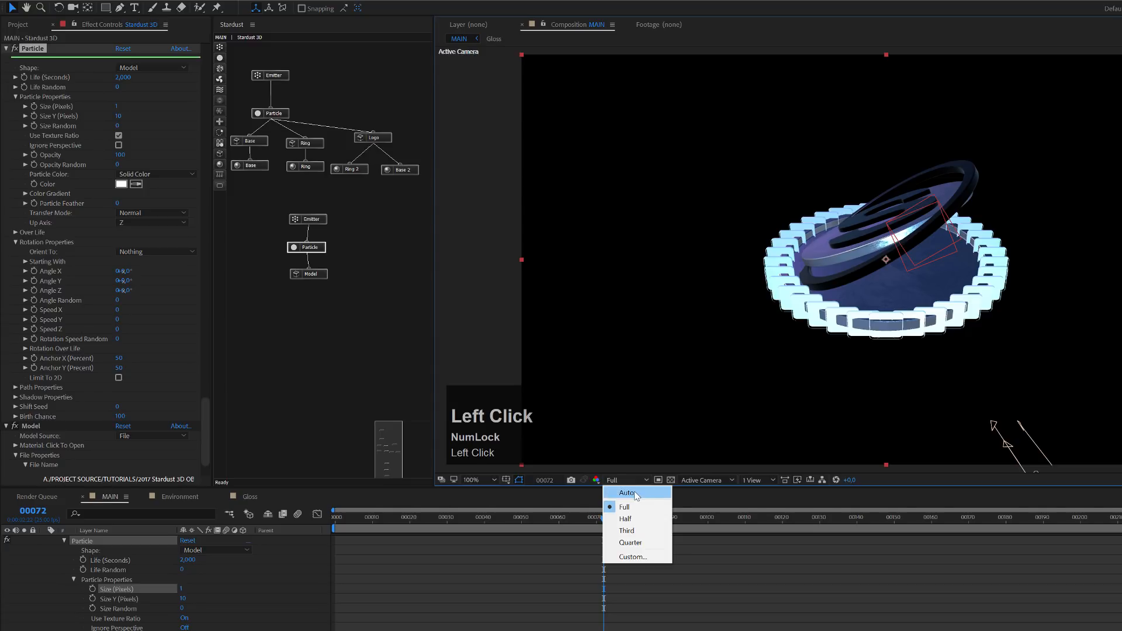
{"action": "left_click", "coordinate": [625, 519]}
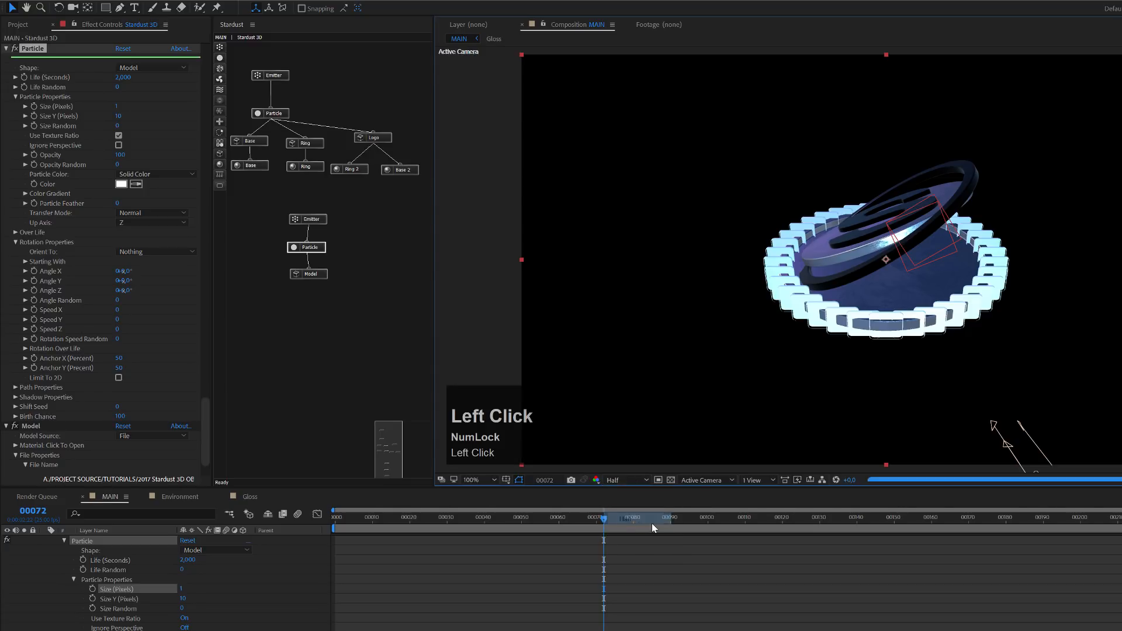
{"action": "scroll", "coordinate": [127, 226], "scroll_direction": "up", "scroll_amount": 5}
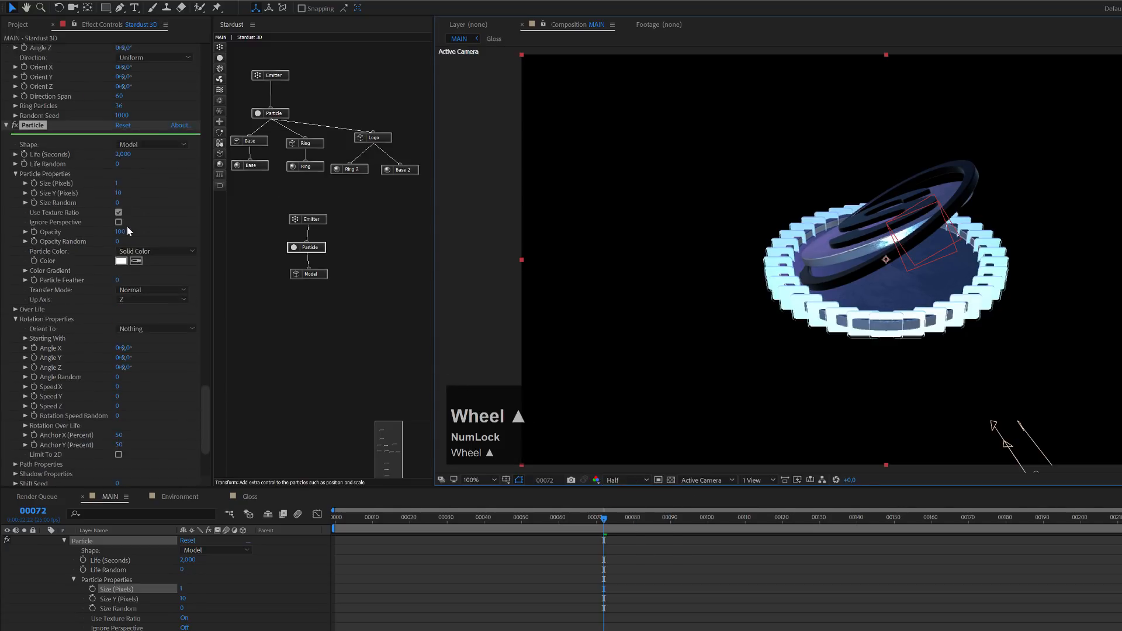
{"action": "left_click_drag", "start_coordinate": [202, 399], "coordinate": [204, 76]}
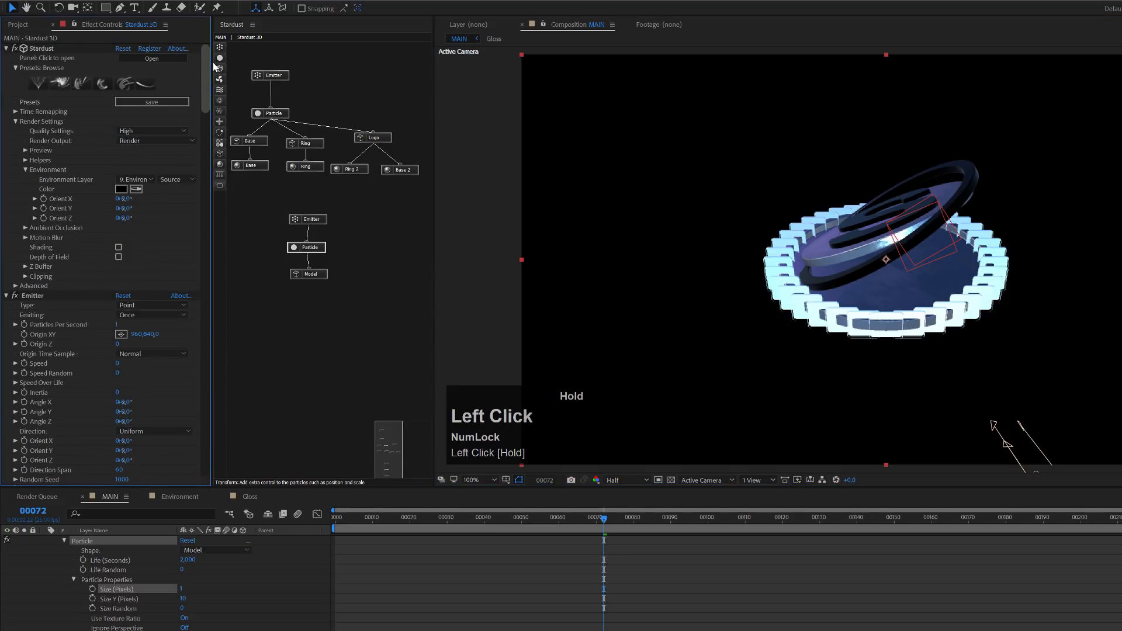
{"action": "left_click", "coordinate": [128, 136]}
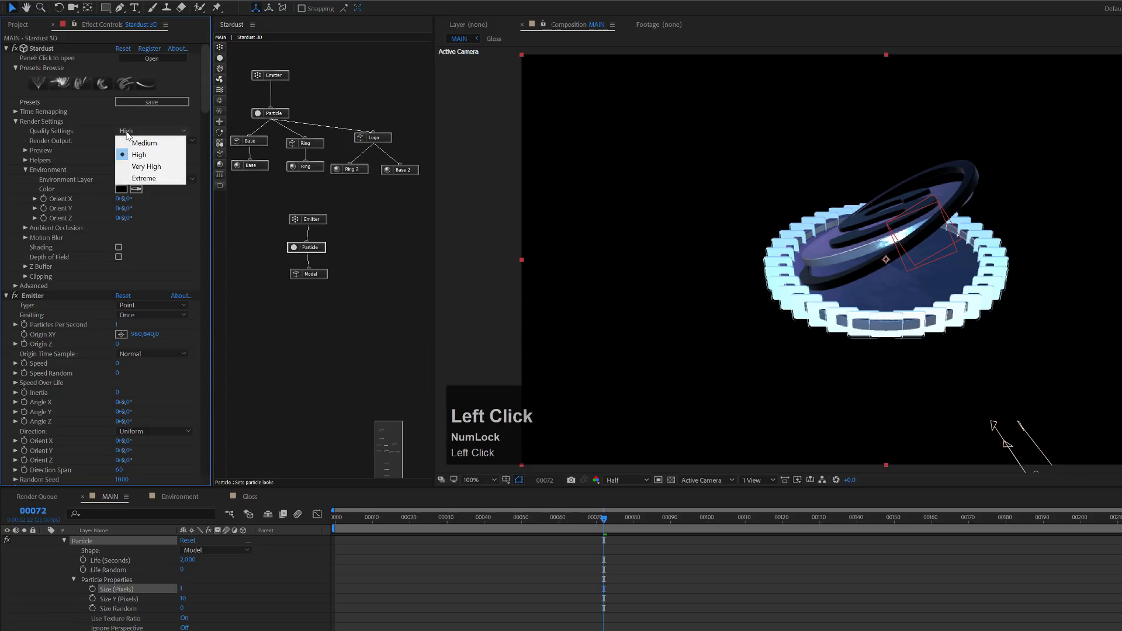
{"action": "left_click", "coordinate": [132, 142]}
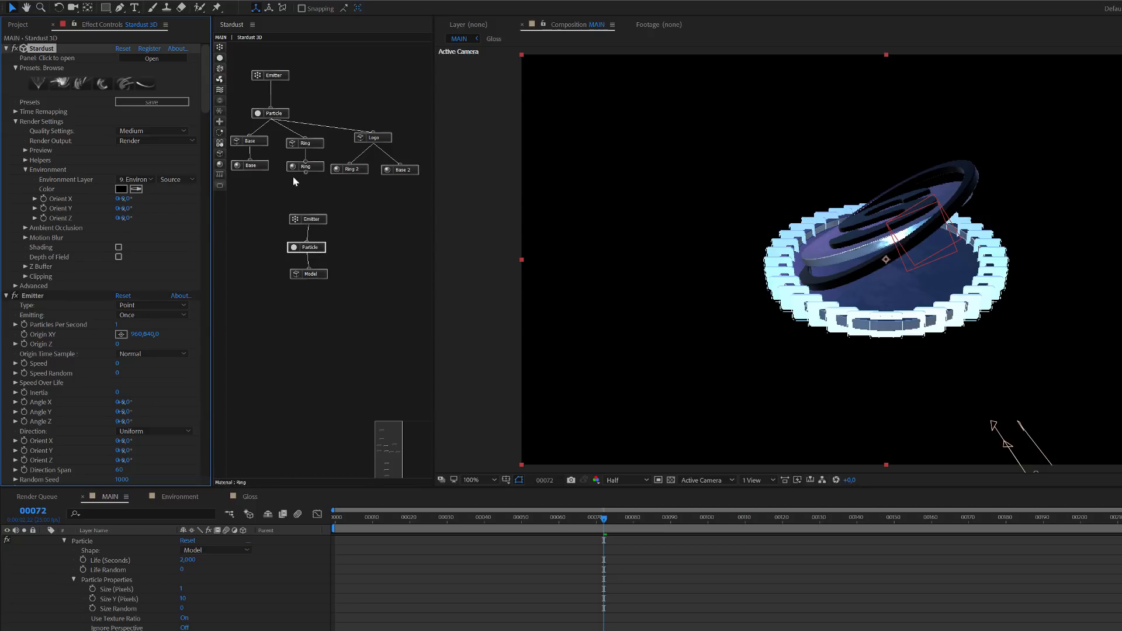
- Disable the emblem's Emitter to isolate the ring of squares, and set Stardust's Quality Settings to High
{"action": "left_click", "coordinate": [278, 79]}
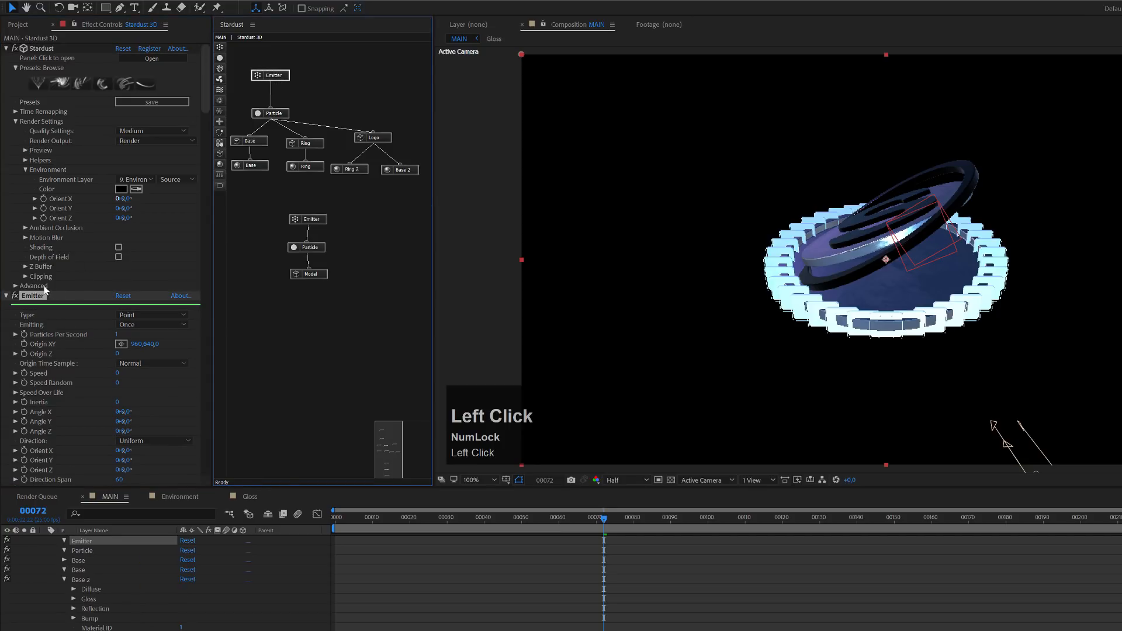
{"action": "left_click", "coordinate": [15, 296]}
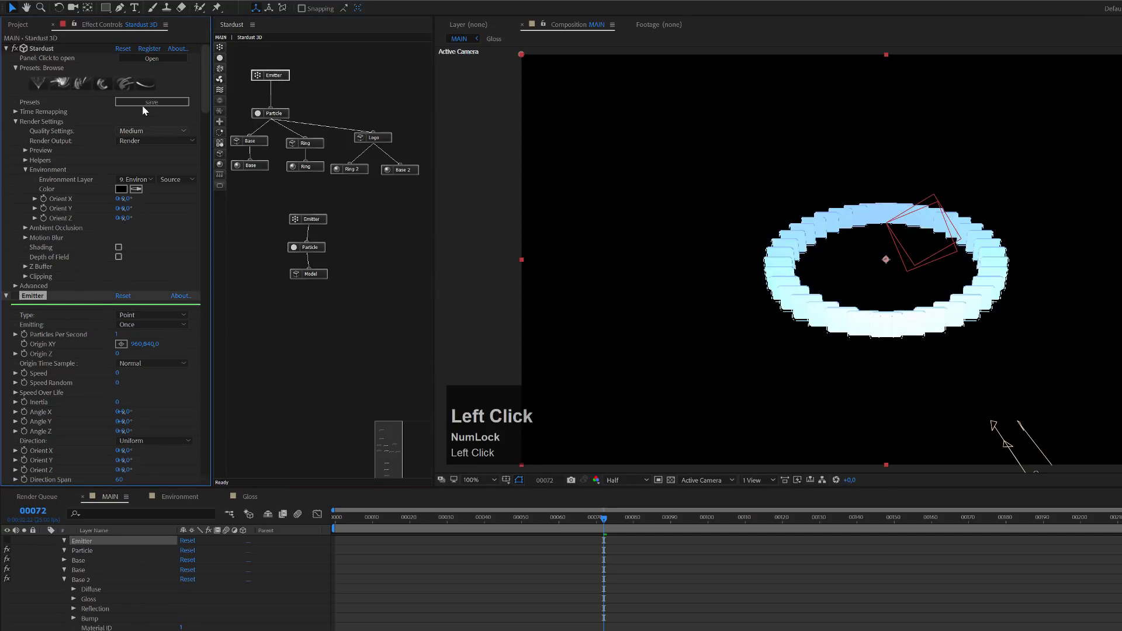
{"action": "left_click", "coordinate": [145, 131]}
{"action": "left_click", "coordinate": [151, 156]}
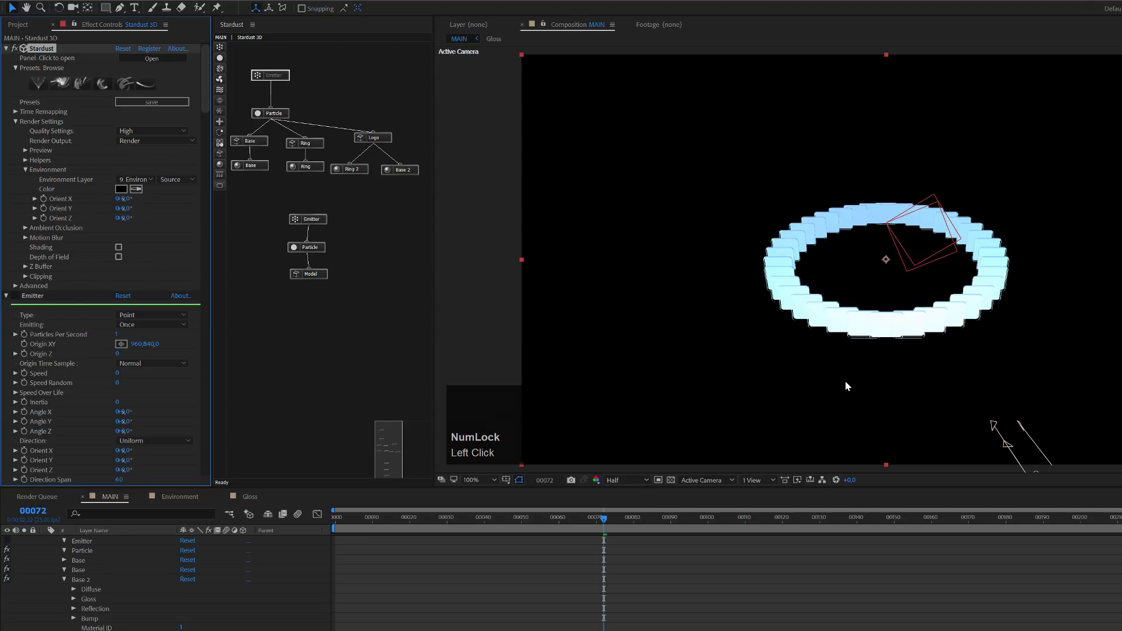
- Turn off Flip Z in the Model Properties of the square Model node
{"action": "scroll", "coordinate": [847, 384], "scroll_direction": "up", "scroll_amount": 1}
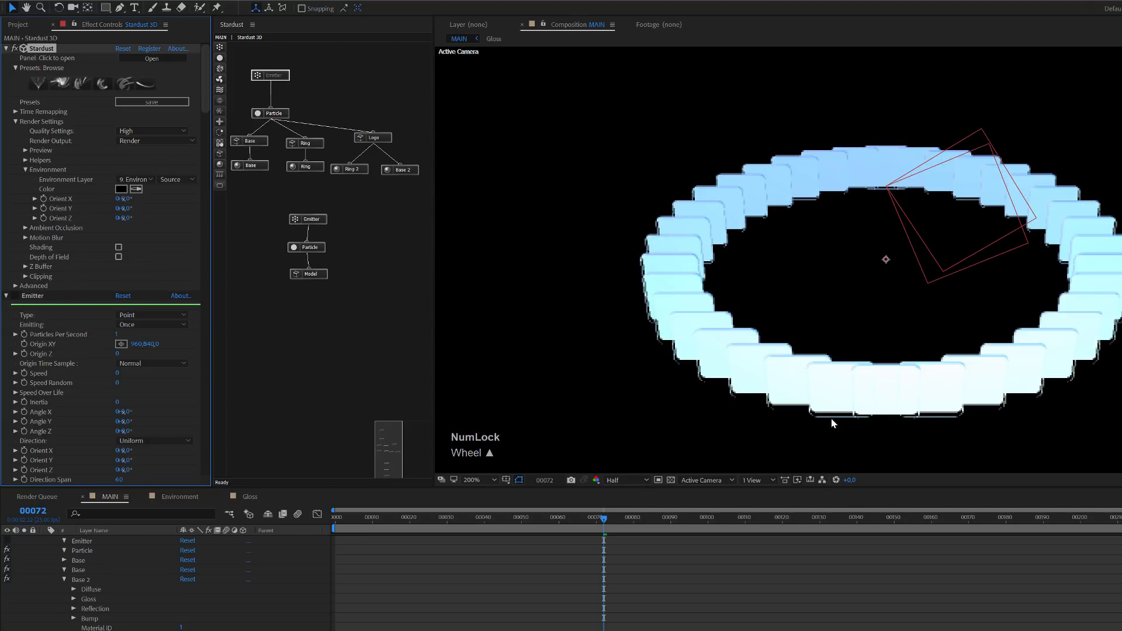
{"action": "left_click", "coordinate": [321, 274]}
{"action": "scroll", "coordinate": [68, 366], "scroll_direction": "down", "scroll_amount": 1}
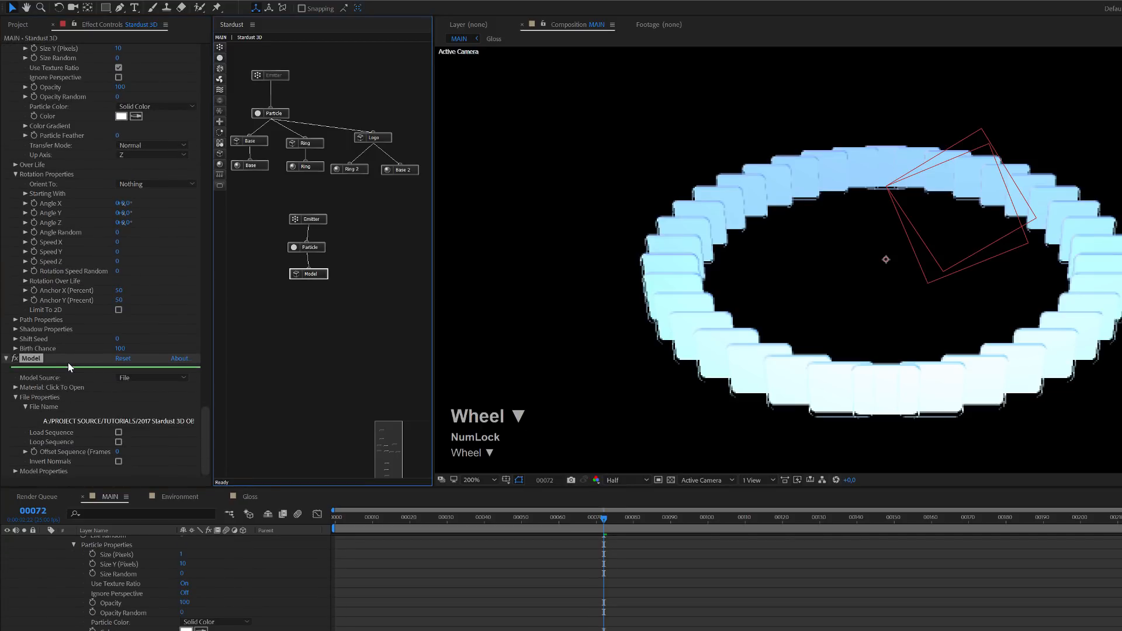
{"action": "left_click", "coordinate": [16, 471]}
{"action": "scroll", "coordinate": [58, 465], "scroll_direction": "down", "scroll_amount": 2}
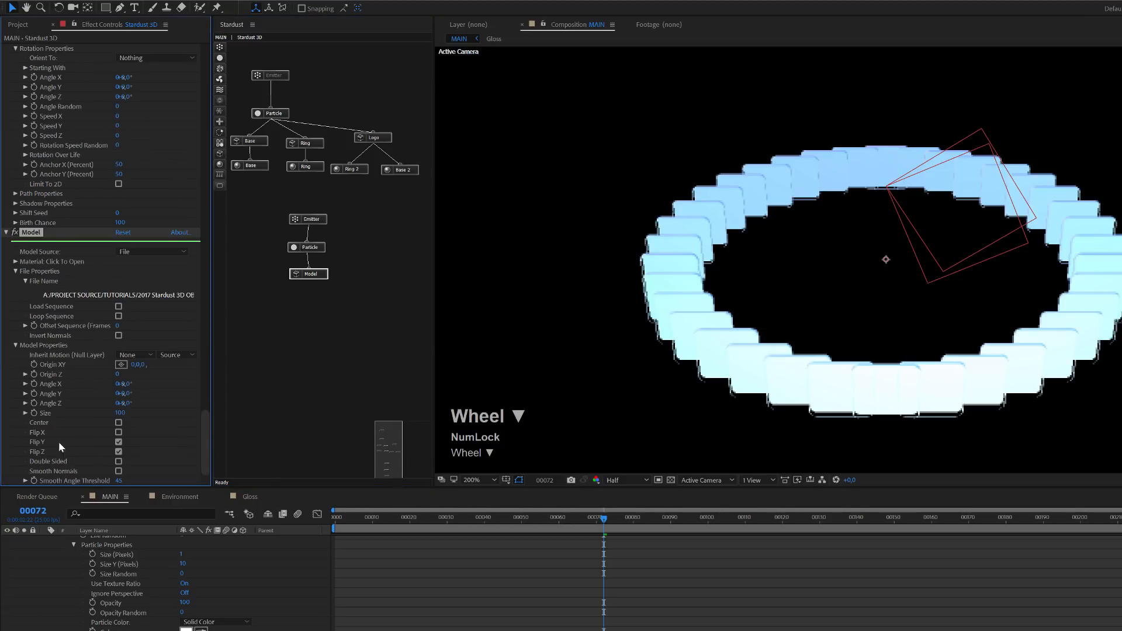
{"action": "left_click", "coordinate": [117, 452]}
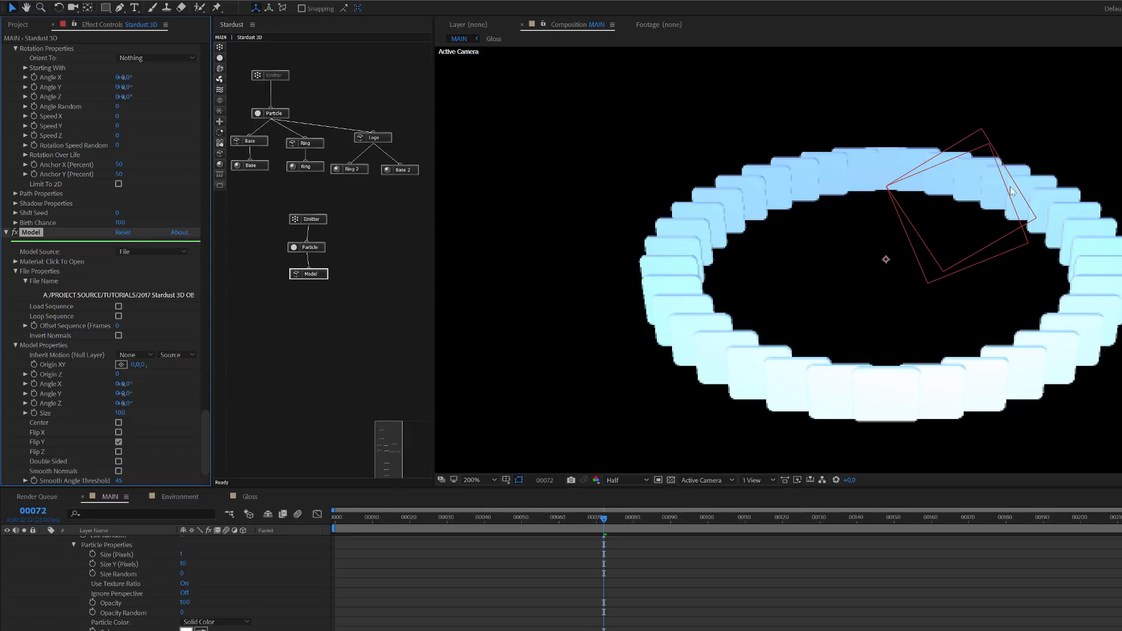
- Set the composition's preview resolution to Full and re-enable the emblem's Emitter
{"action": "left_click", "coordinate": [640, 480]}
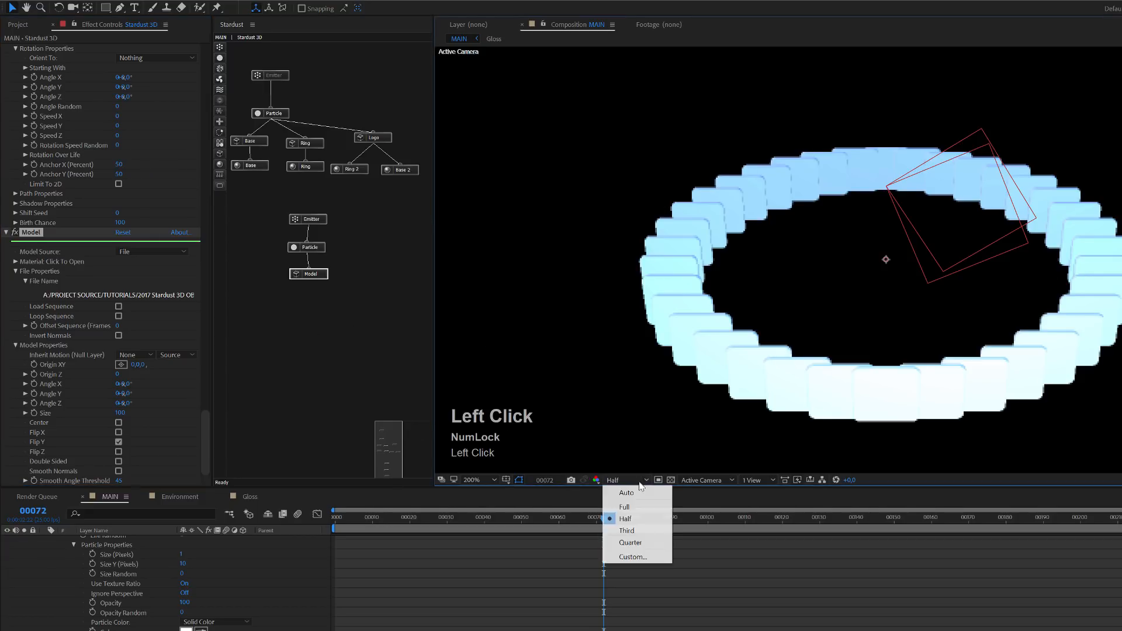
{"action": "left_click", "coordinate": [620, 502]}
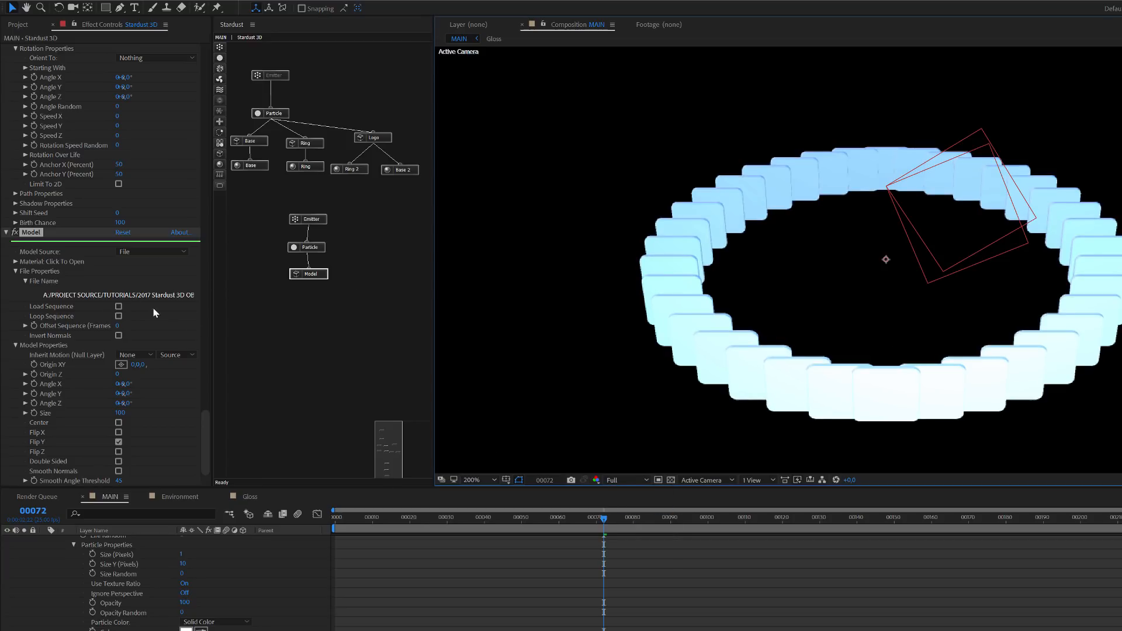
{"action": "left_click_drag", "start_coordinate": [205, 429], "coordinate": [261, 52]}
{"action": "left_click", "coordinate": [273, 78]}
{"action": "left_click", "coordinate": [15, 296]}
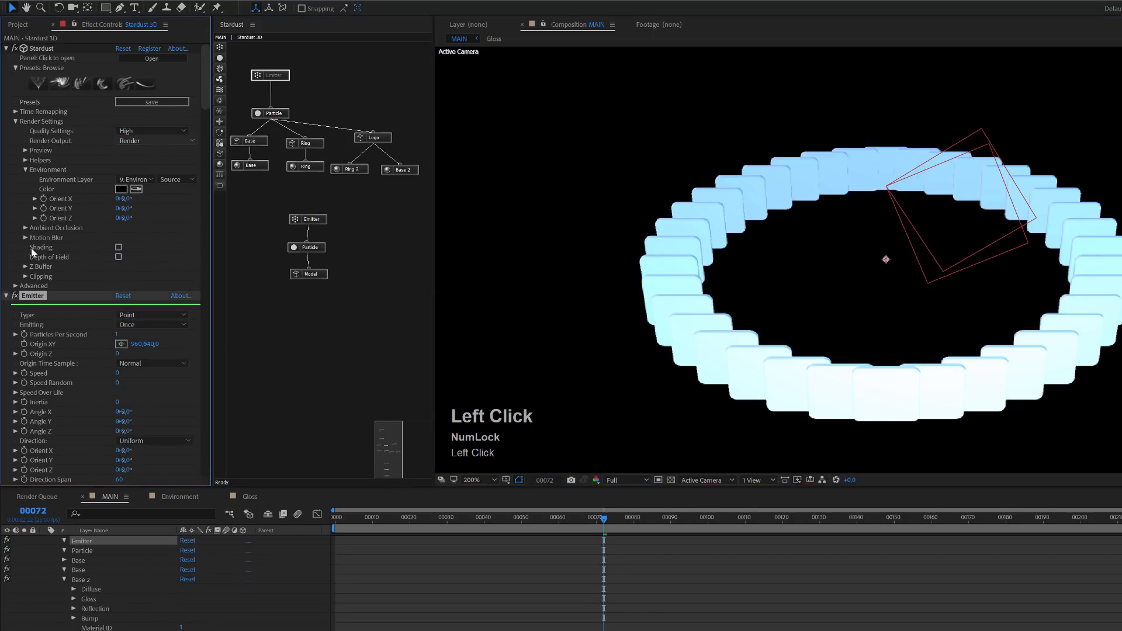
- Go to frame 132, enable Ambient Occlusion in Stardust's render settings, and set the Quality Settings to Medium
{"action": "left_click", "coordinate": [24, 228]}
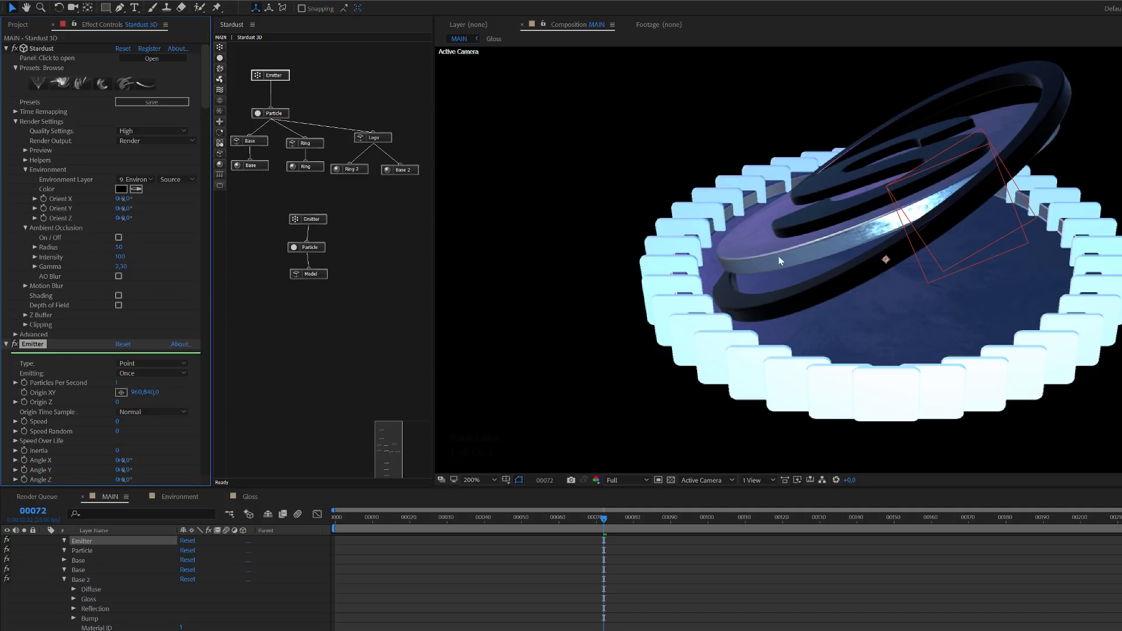
{"action": "left_click_drag", "start_coordinate": [682, 517], "coordinate": [769, 345]}
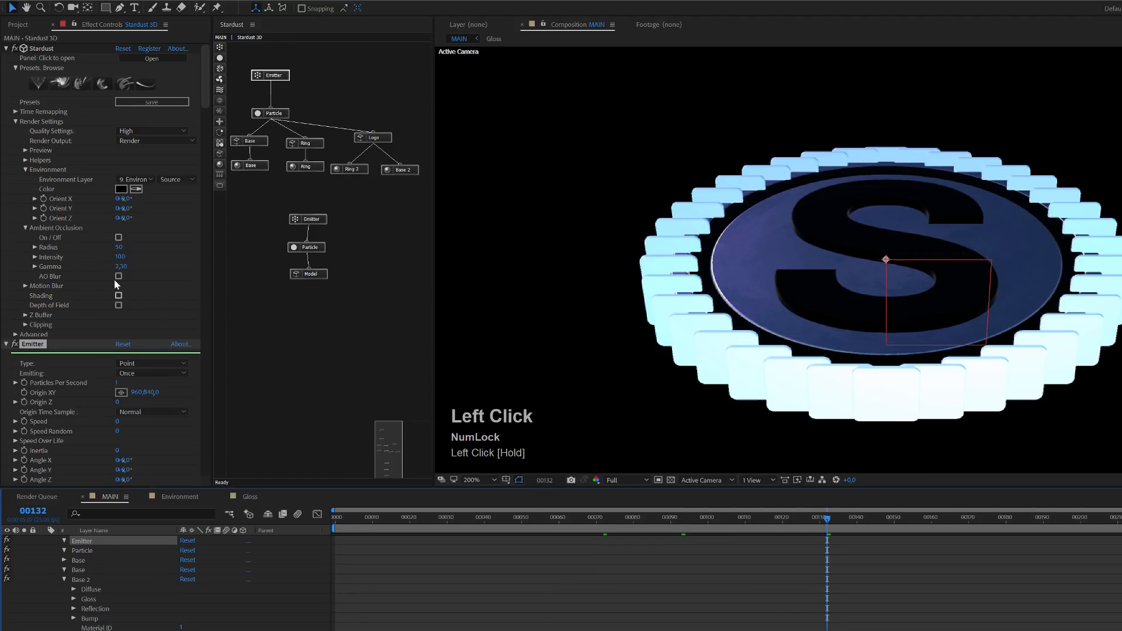
{"action": "left_click", "coordinate": [120, 238]}
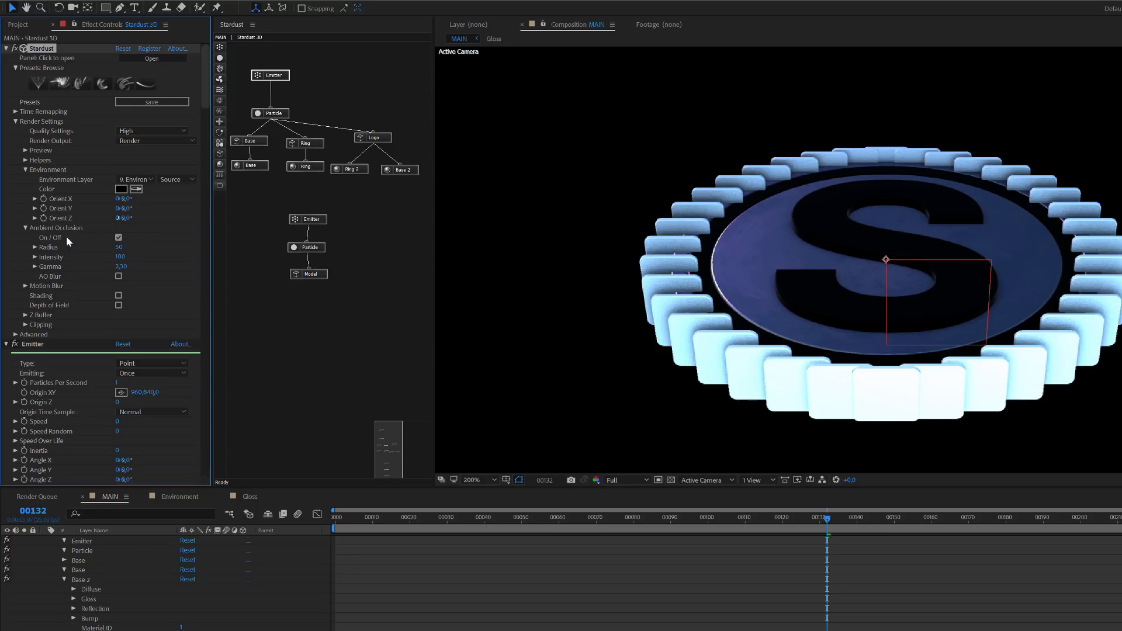
{"action": "left_click", "coordinate": [118, 238]}
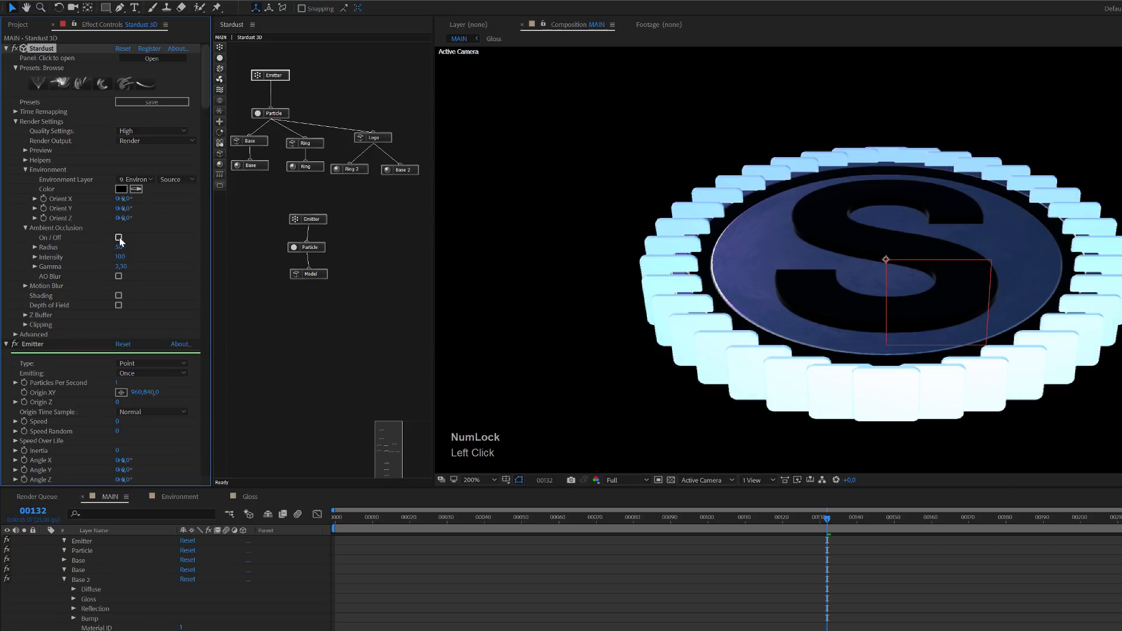
{"action": "left_click", "coordinate": [119, 237]}
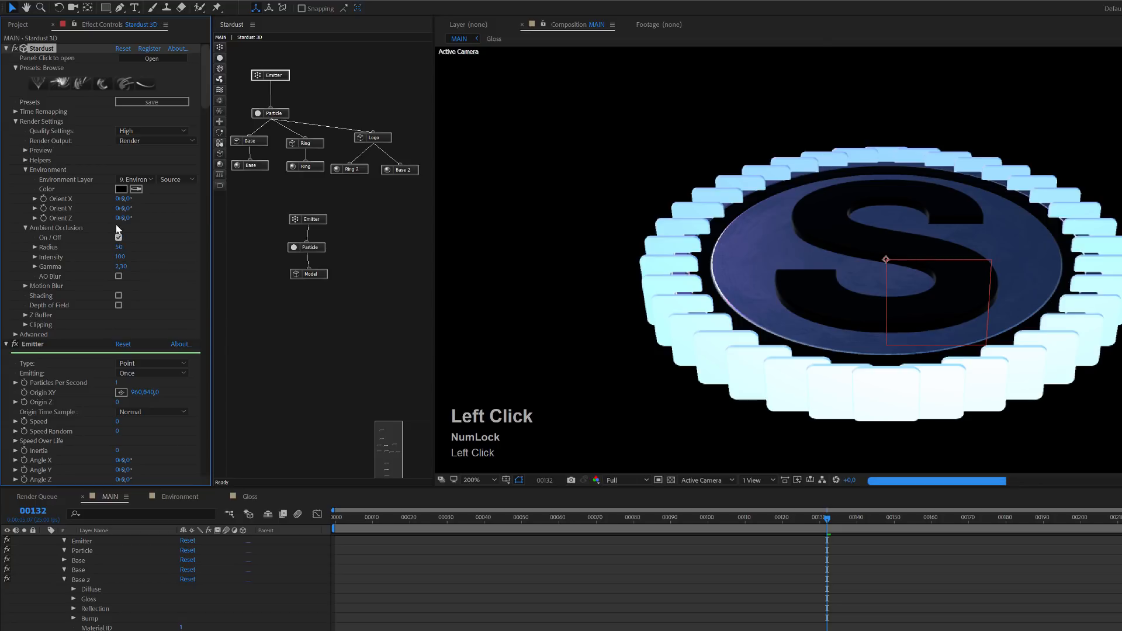
{"action": "left_click", "coordinate": [145, 129]}
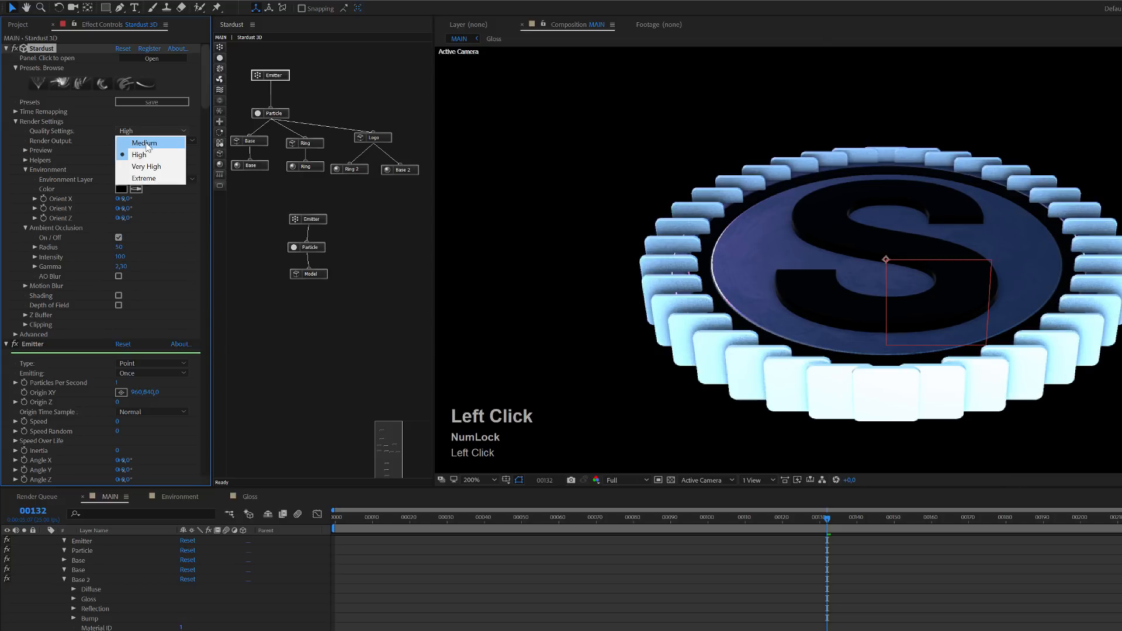
{"action": "left_click", "coordinate": [146, 142]}
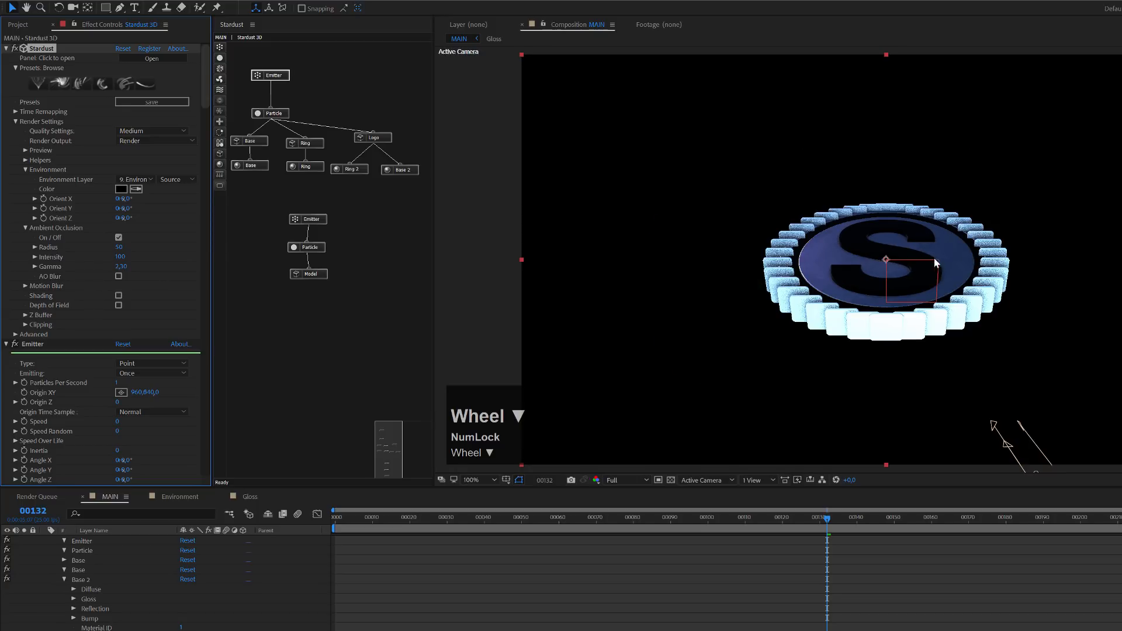
- Set the square Model node's Angle X to 90° so the squares lie flat around the base
{"action": "scroll", "coordinate": [895, 258], "scroll_direction": "up", "scroll_amount": 2}
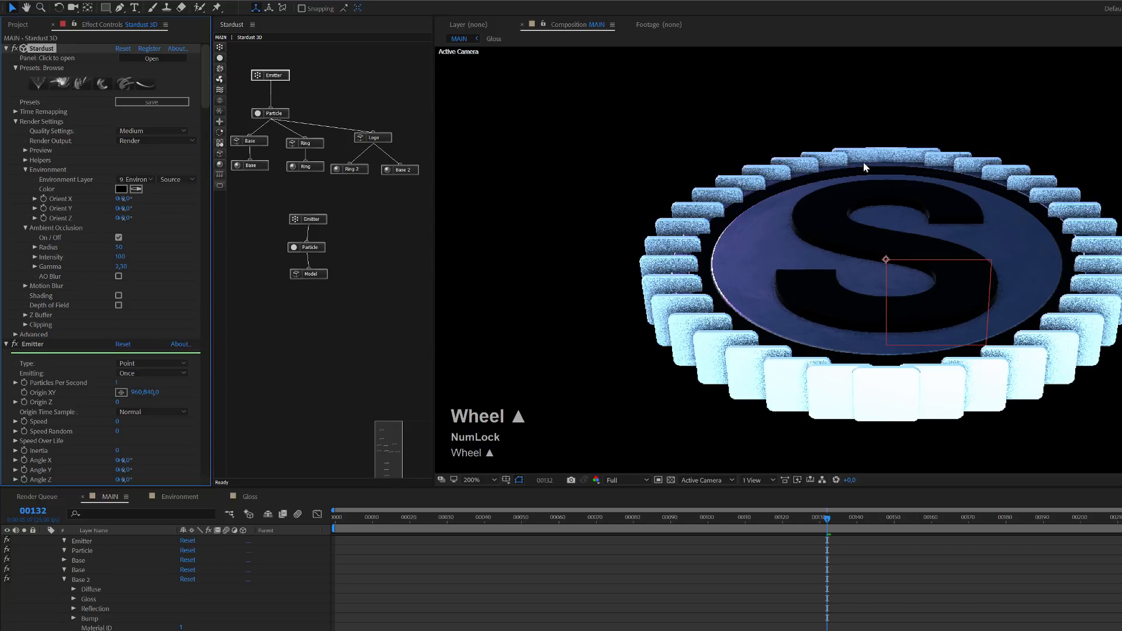
{"action": "left_click", "coordinate": [315, 275]}
{"action": "scroll", "coordinate": [94, 367], "scroll_direction": "down", "scroll_amount": 2}
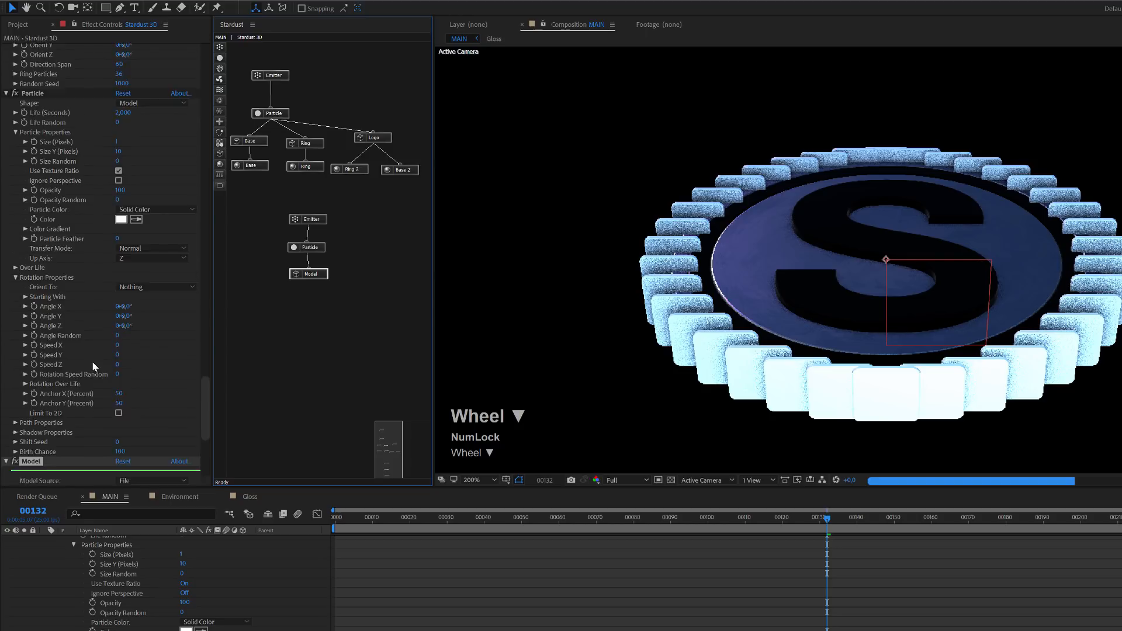
{"action": "scroll", "coordinate": [95, 365], "scroll_direction": "down", "scroll_amount": 3}
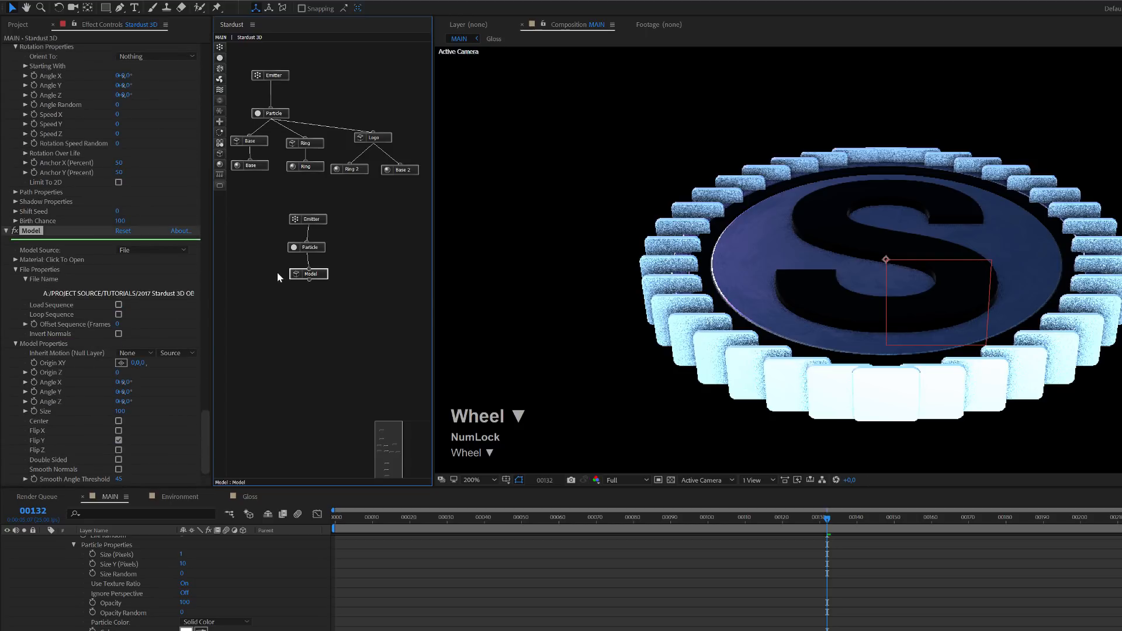
{"action": "scroll", "coordinate": [100, 329], "scroll_direction": "down", "scroll_amount": 1}
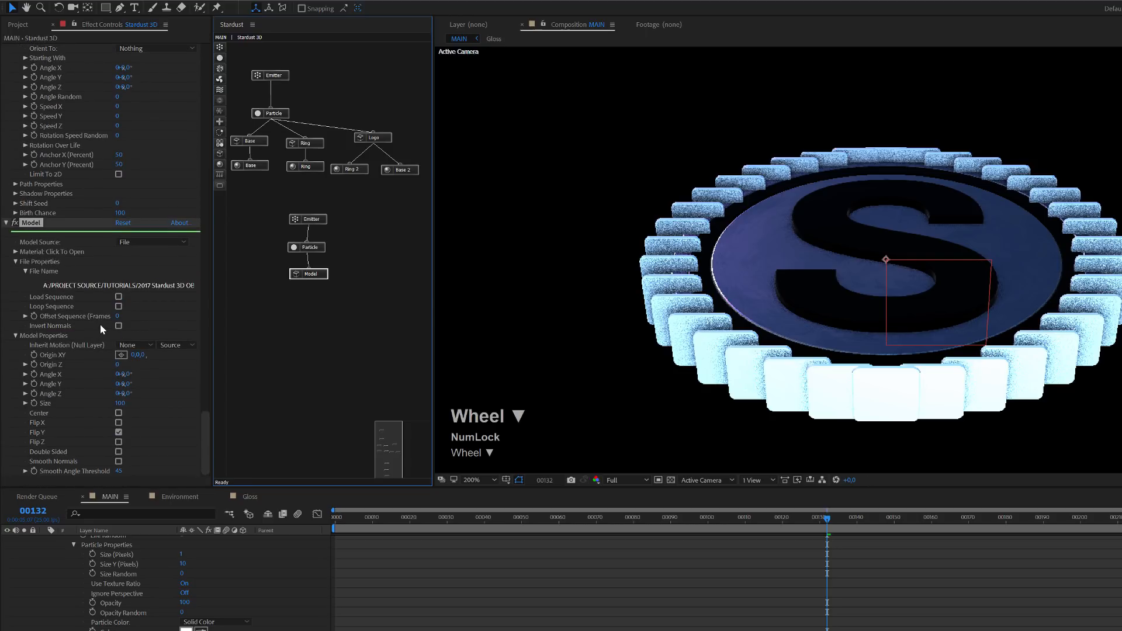
{"action": "left_click", "coordinate": [124, 374]}
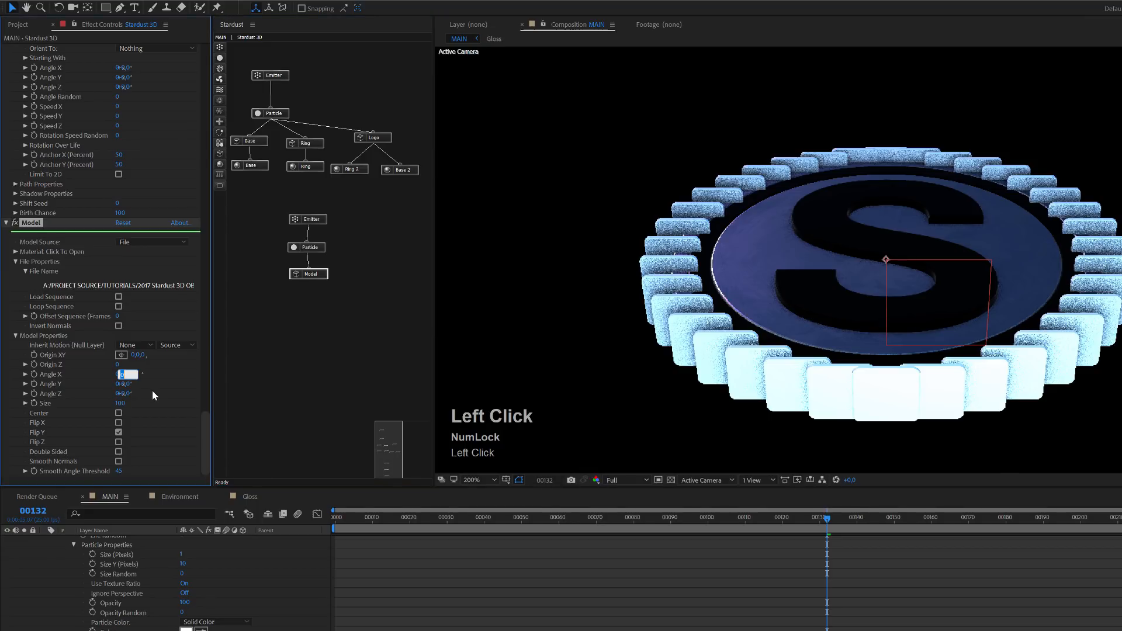
{"action": "type", "text": "90"}
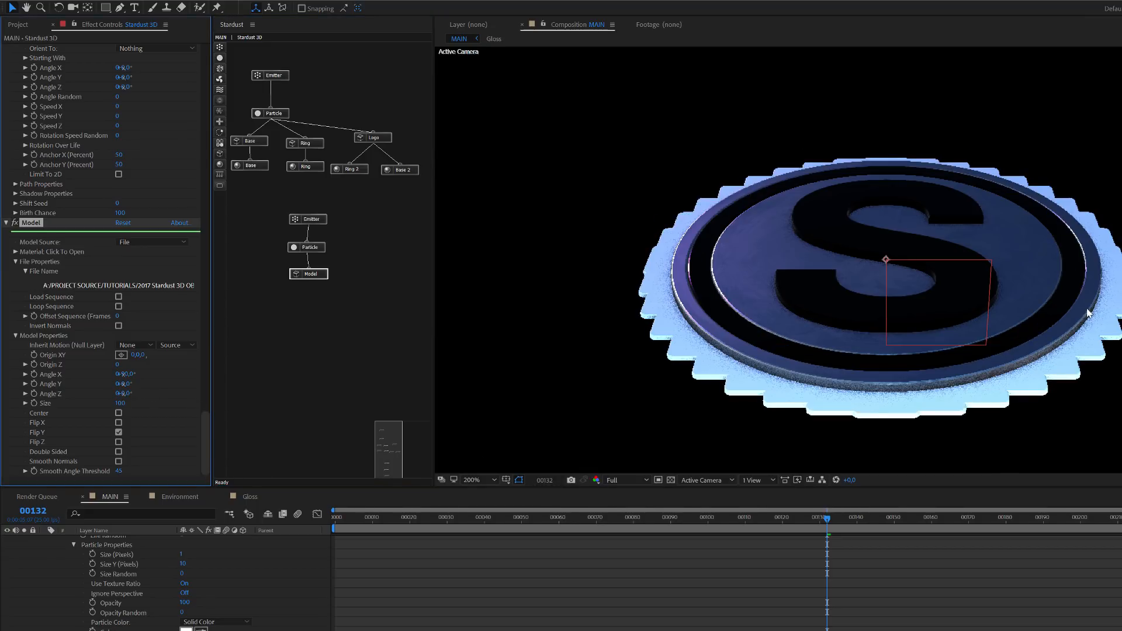
- Shrink the square Model node, trying Size values of 50 and 30 before settling on 40
{"action": "left_click", "coordinate": [120, 403]}
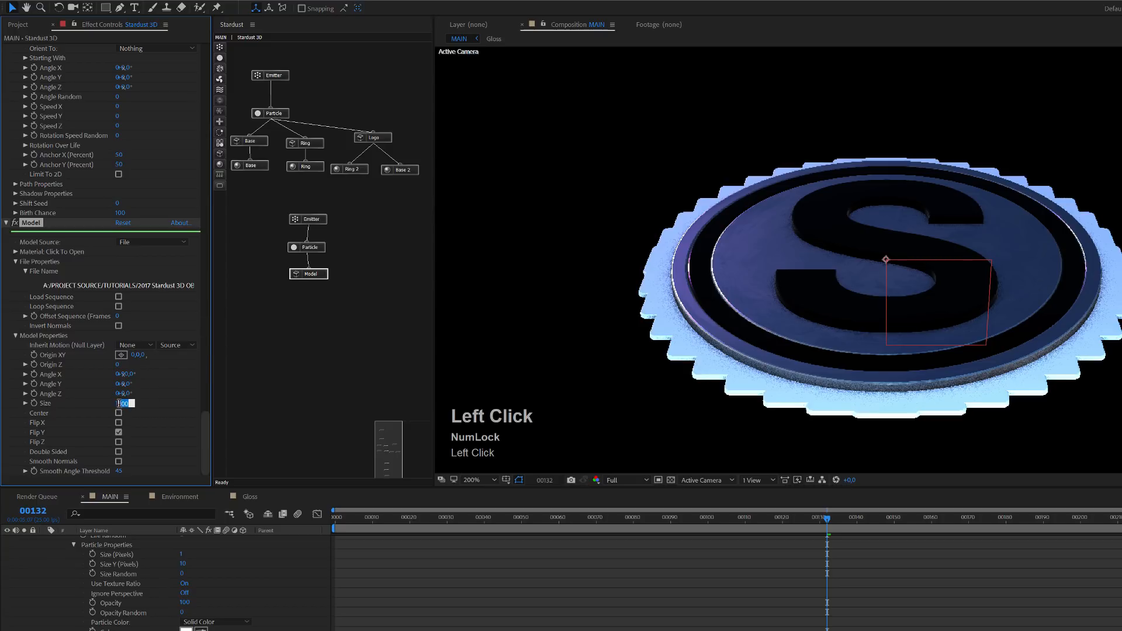
{"action": "type", "text": "50"}
{"action": "key", "text": "Return"}
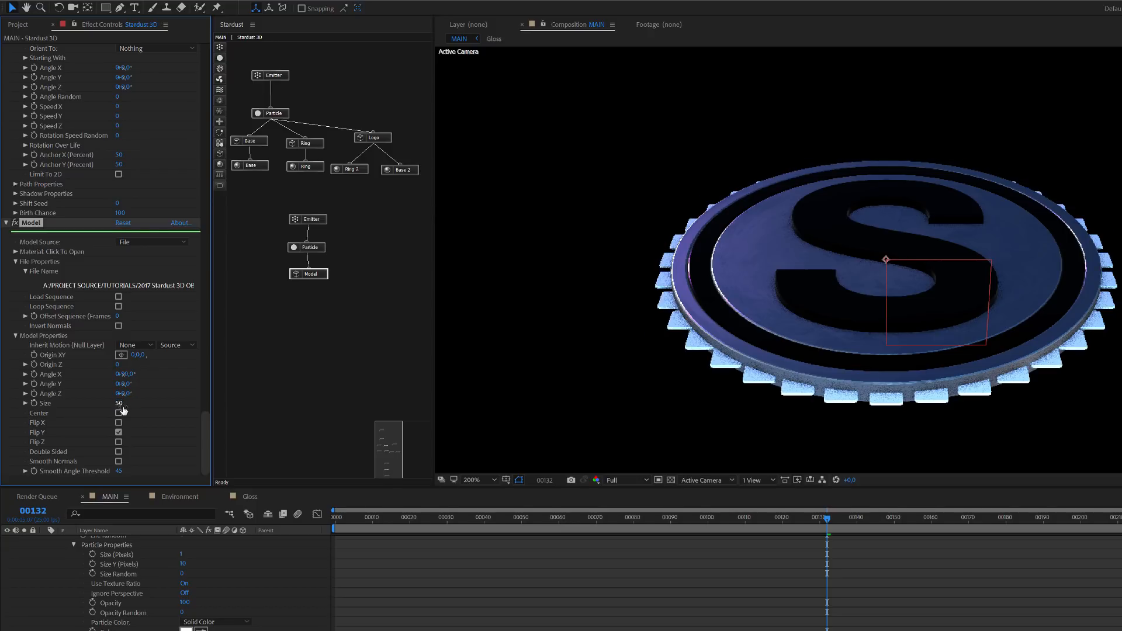
{"action": "left_click", "coordinate": [120, 403]}
{"action": "type", "text": "30"}
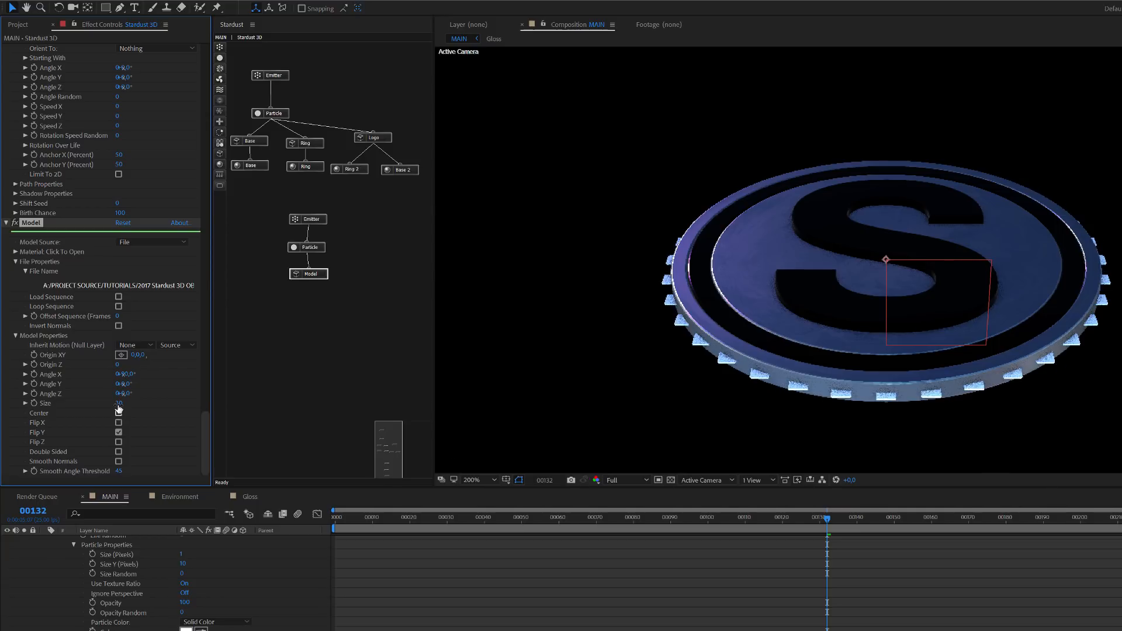
{"action": "left_click", "coordinate": [119, 403]}
{"action": "type", "text": "40"}
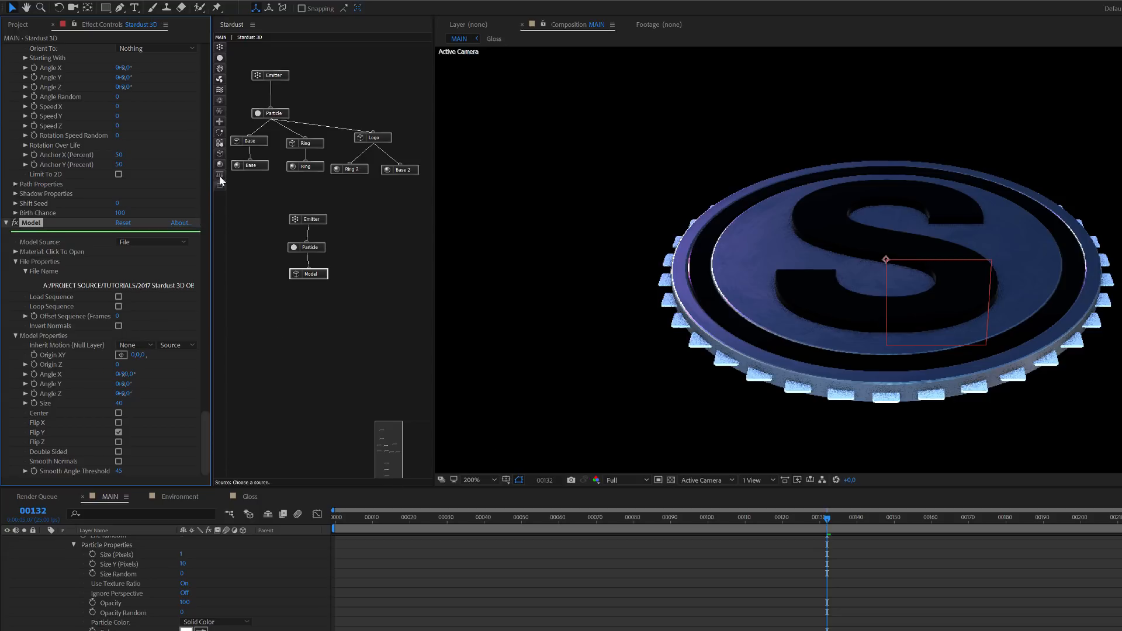
- Duplicate the Base material node and attach the copy beneath the square Model node
{"action": "left_click", "coordinate": [262, 166]}
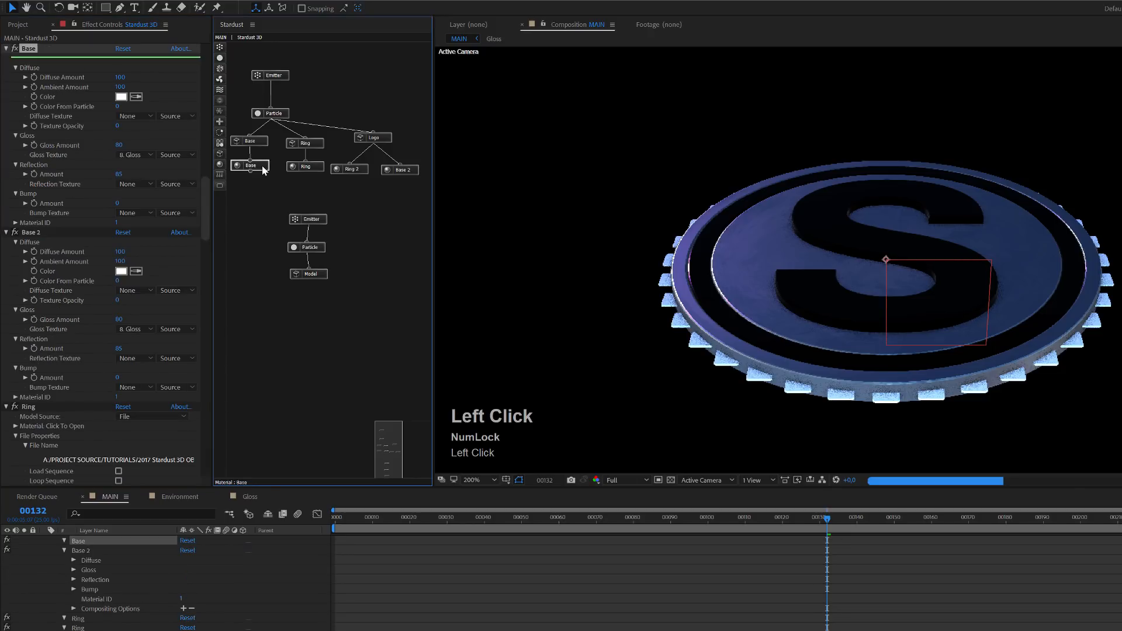
{"action": "key", "text": "ctrl+d"}
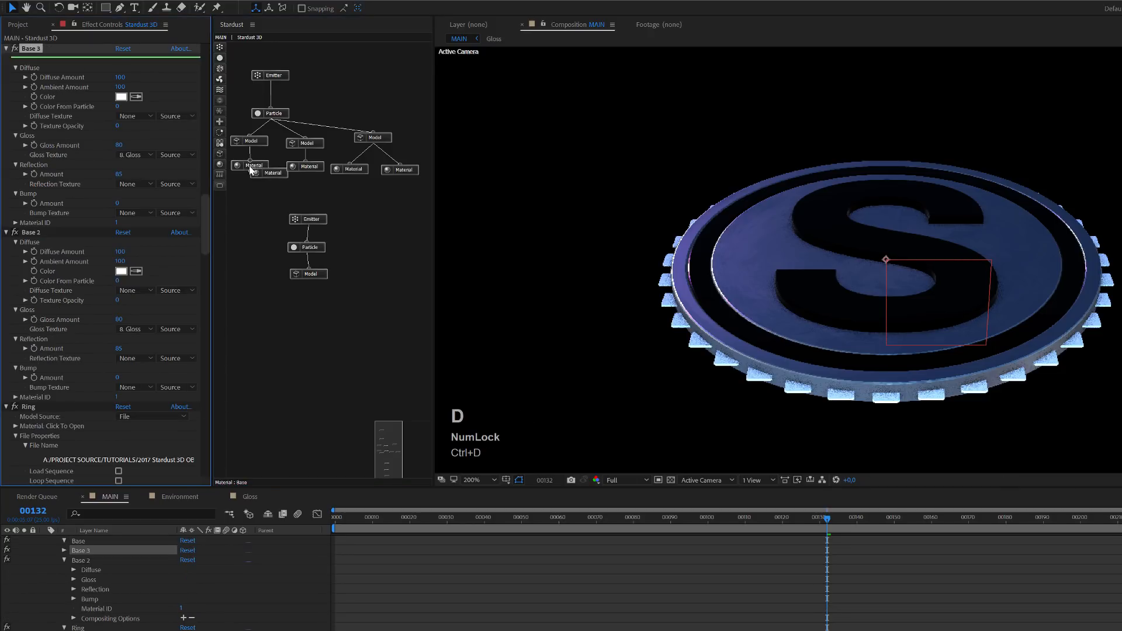
{"action": "left_click_drag", "start_coordinate": [268, 174], "coordinate": [316, 298]}
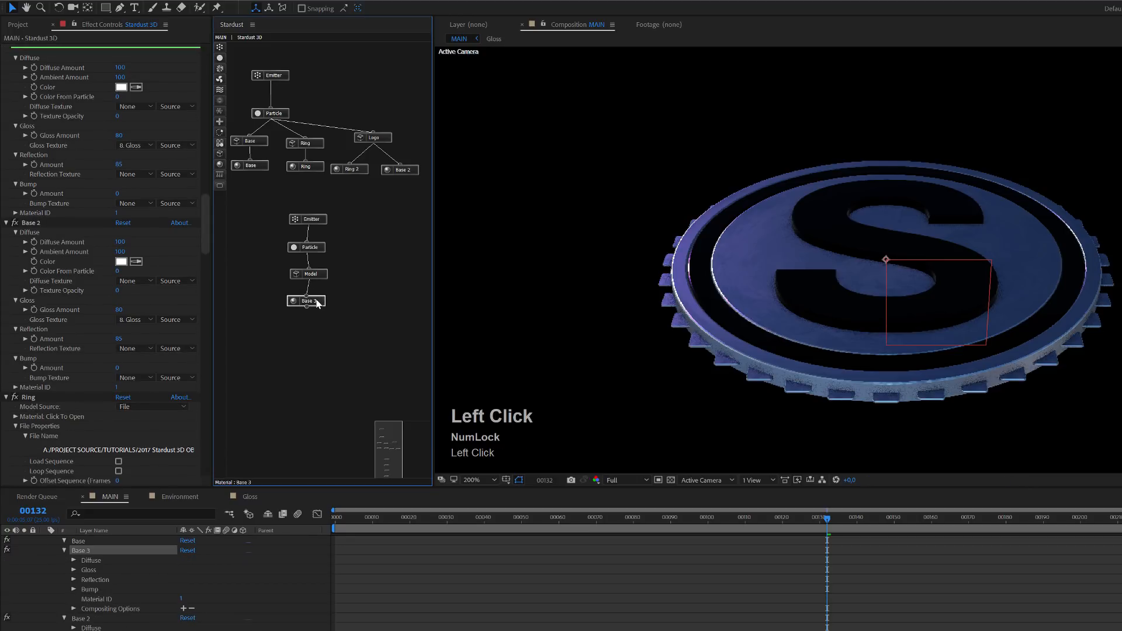
- Set the Gloss Texture of the squares' copied Base material to None
{"action": "scroll", "coordinate": [129, 427], "scroll_direction": "down", "scroll_amount": 3}
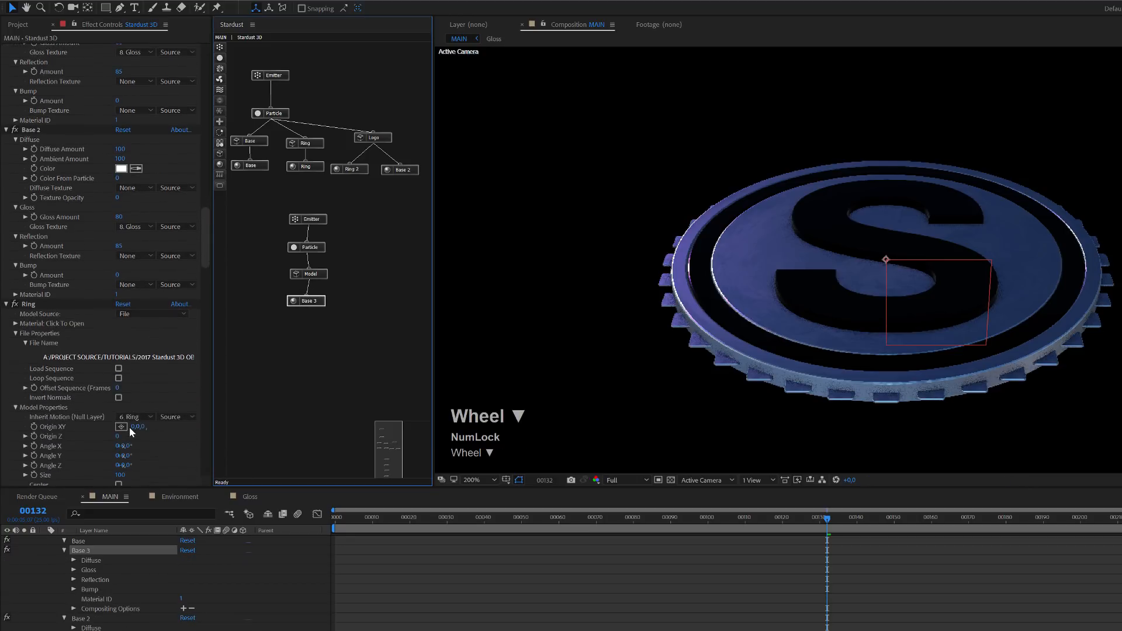
{"action": "left_click", "coordinate": [308, 301]}
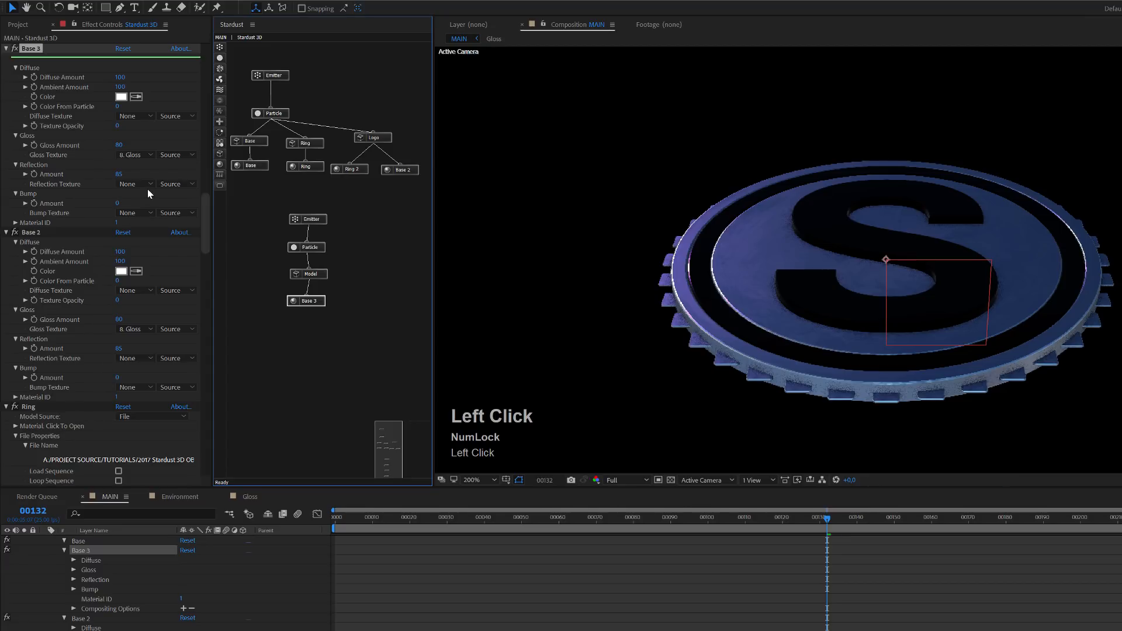
{"action": "left_click", "coordinate": [128, 154]}
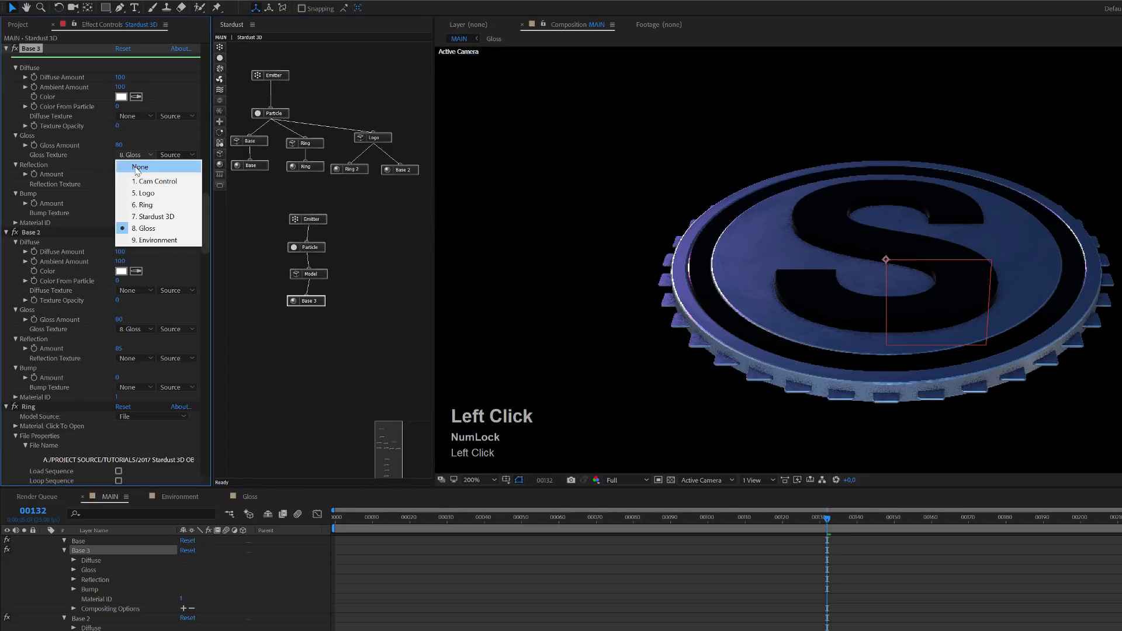
{"action": "left_click", "coordinate": [135, 167]}
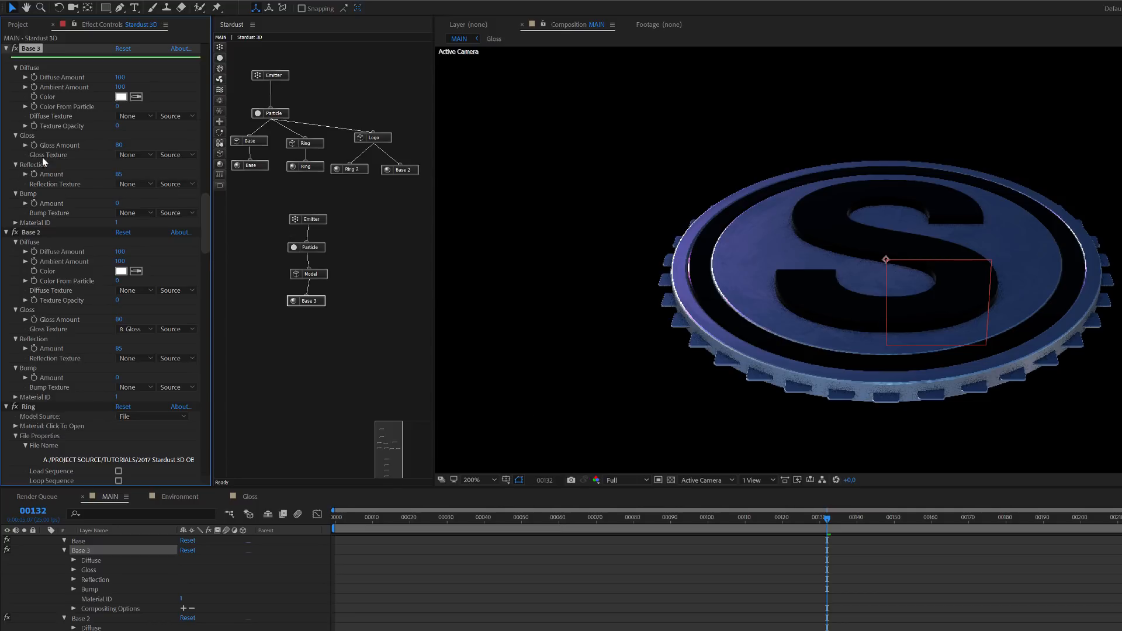
{"action": "left_click", "coordinate": [321, 304]}
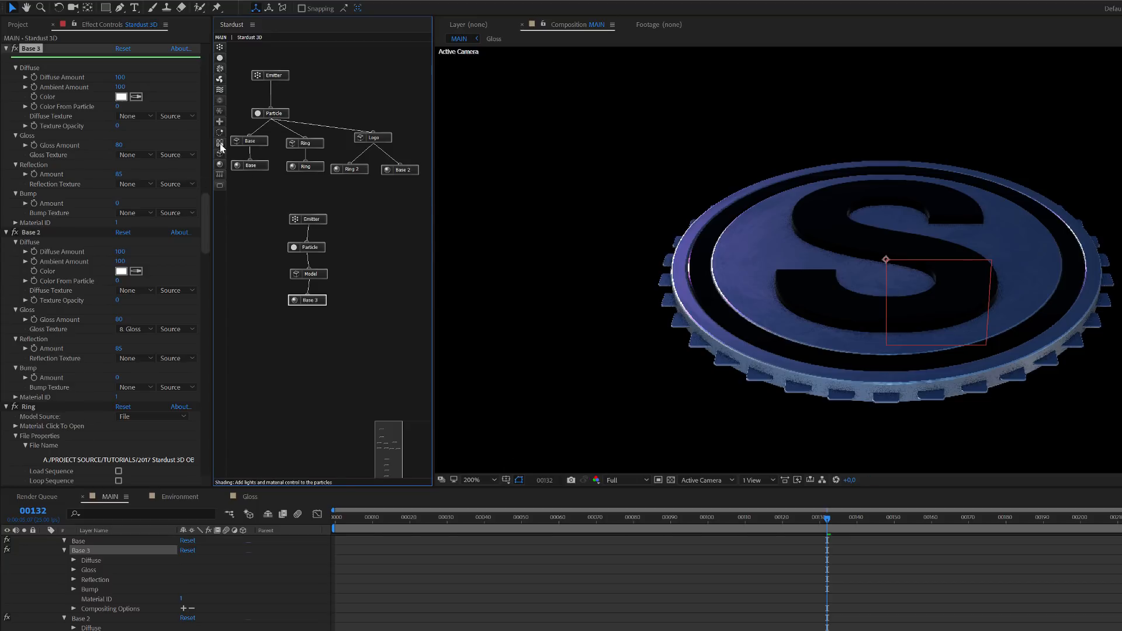
- Add a Replica node after the squares' material node and set its Replicates to 80
{"action": "left_click", "coordinate": [219, 110]}
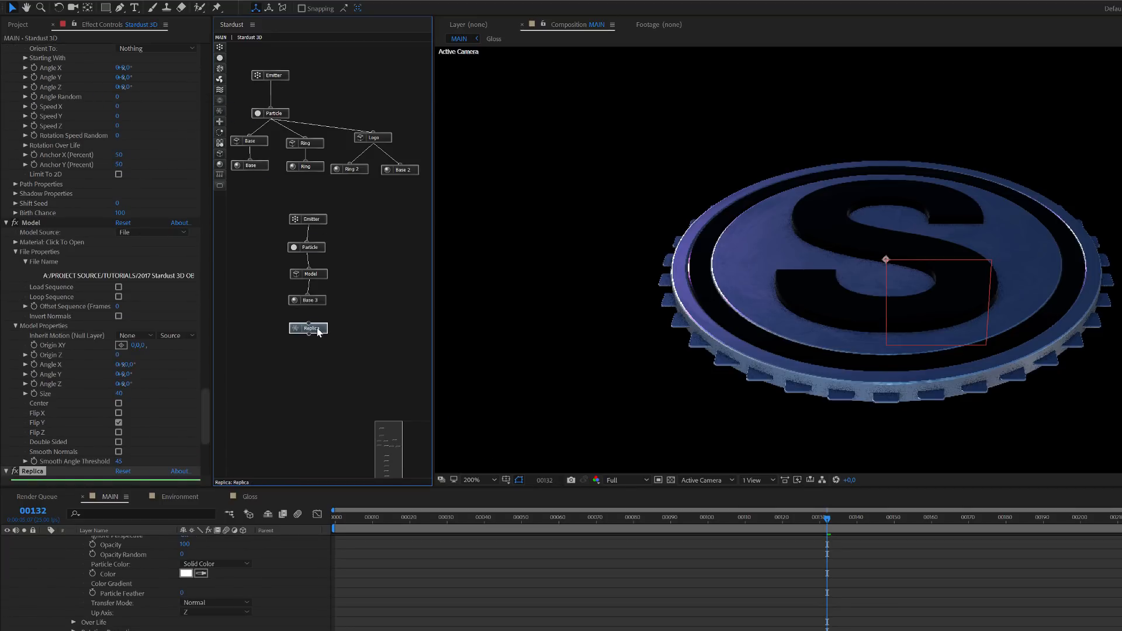
{"action": "left_click_drag", "start_coordinate": [307, 322], "coordinate": [309, 303]}
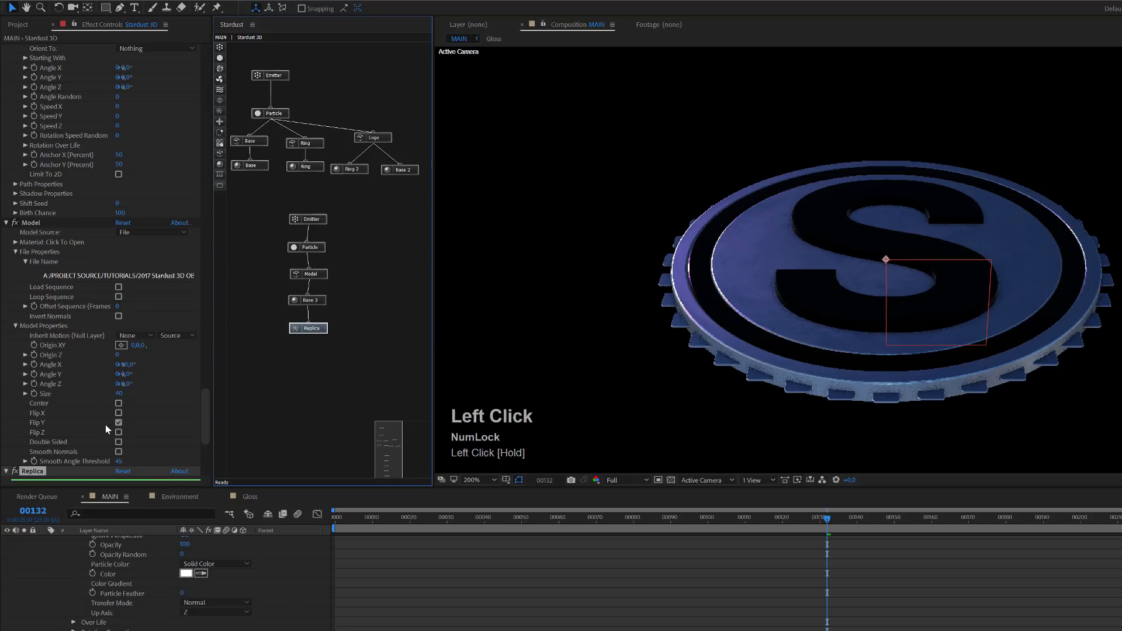
{"action": "scroll", "coordinate": [97, 380], "scroll_direction": "down", "scroll_amount": 3}
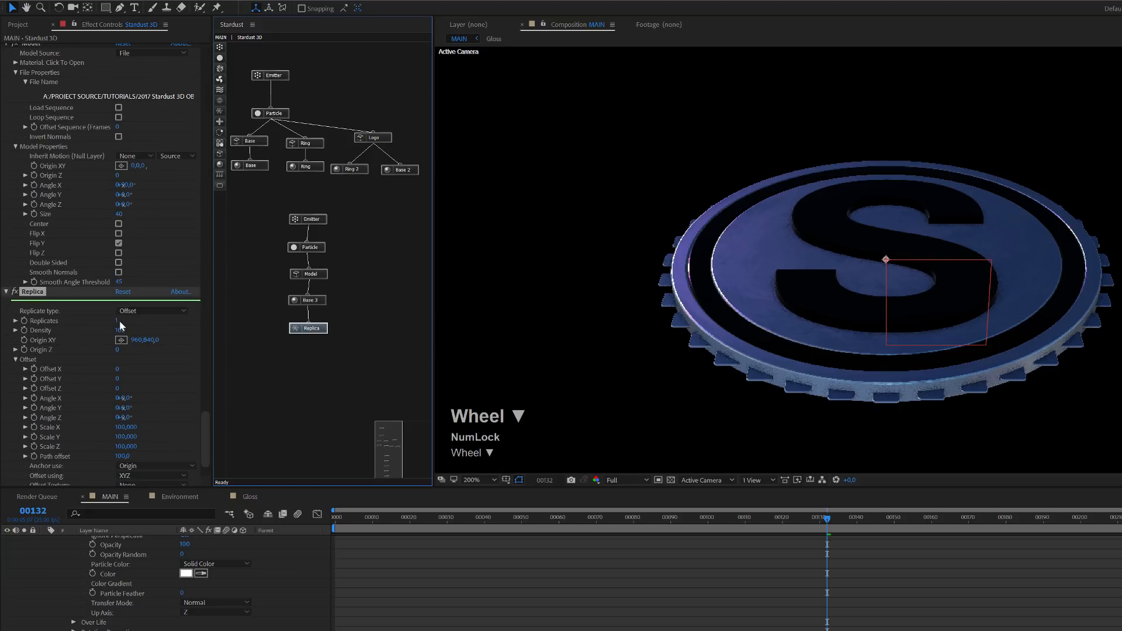
{"action": "left_click", "coordinate": [118, 323]}
{"action": "type", "text": "80"}
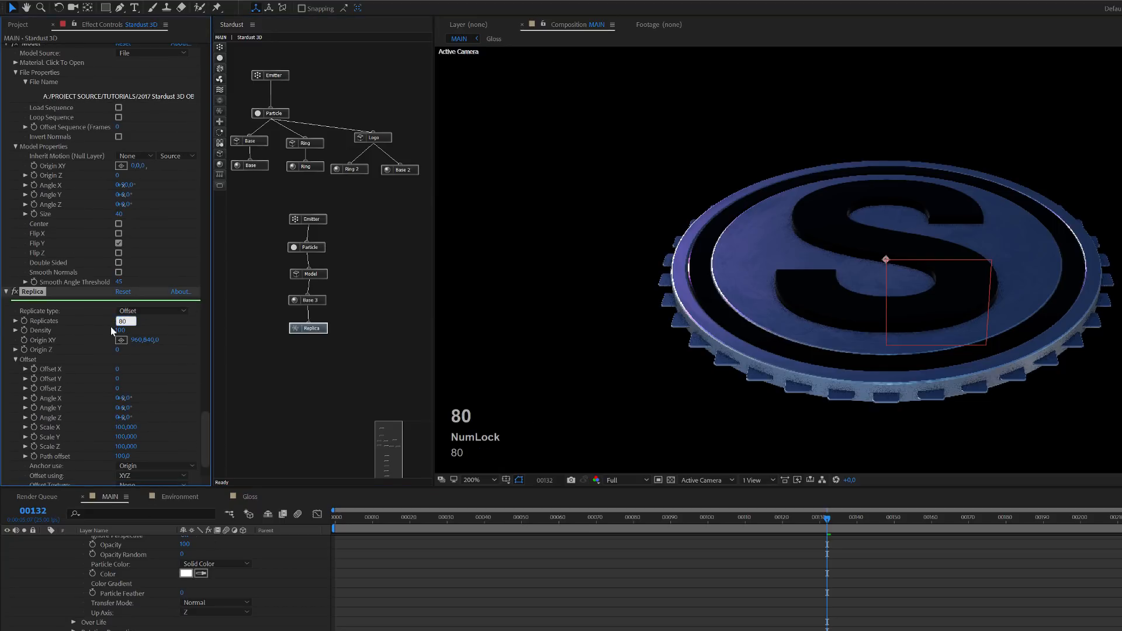
{"action": "left_click", "coordinate": [152, 399]}
- Try an Offset X of 2 on the Replica node
{"action": "left_click", "coordinate": [124, 368]}
{"action": "type", "text": "2"}
{"action": "left_click", "coordinate": [151, 370]}
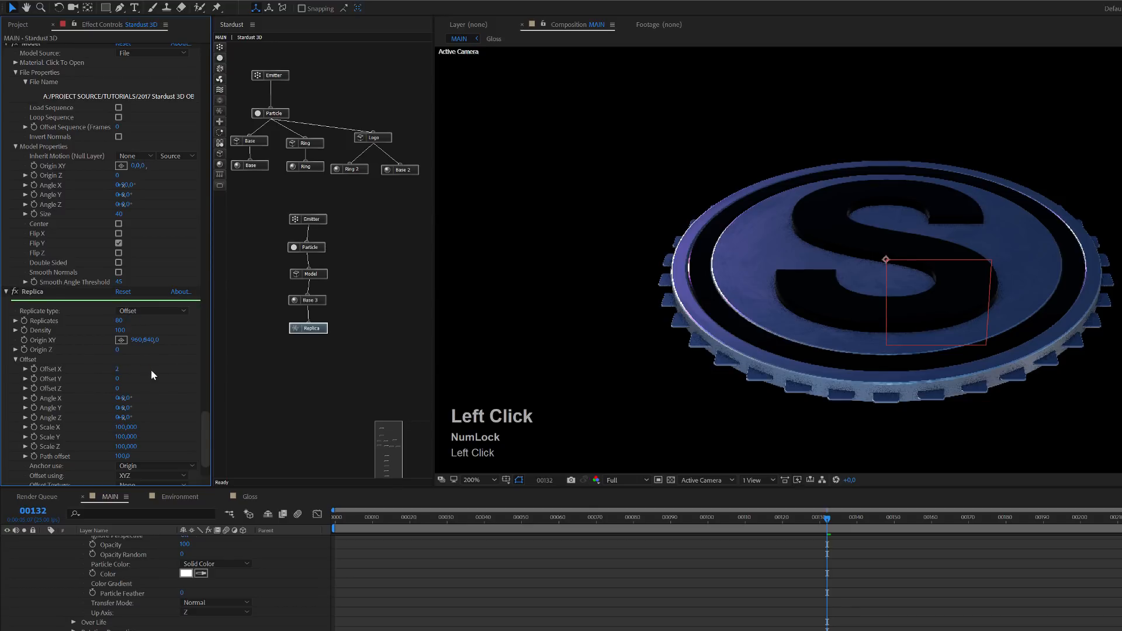
- Reconnect the Replica node directly to the squares' Particle node and reset its Offset X to 0
{"action": "left_click", "coordinate": [307, 312]}
{"action": "left_click_drag", "start_coordinate": [315, 326], "coordinate": [306, 254]}
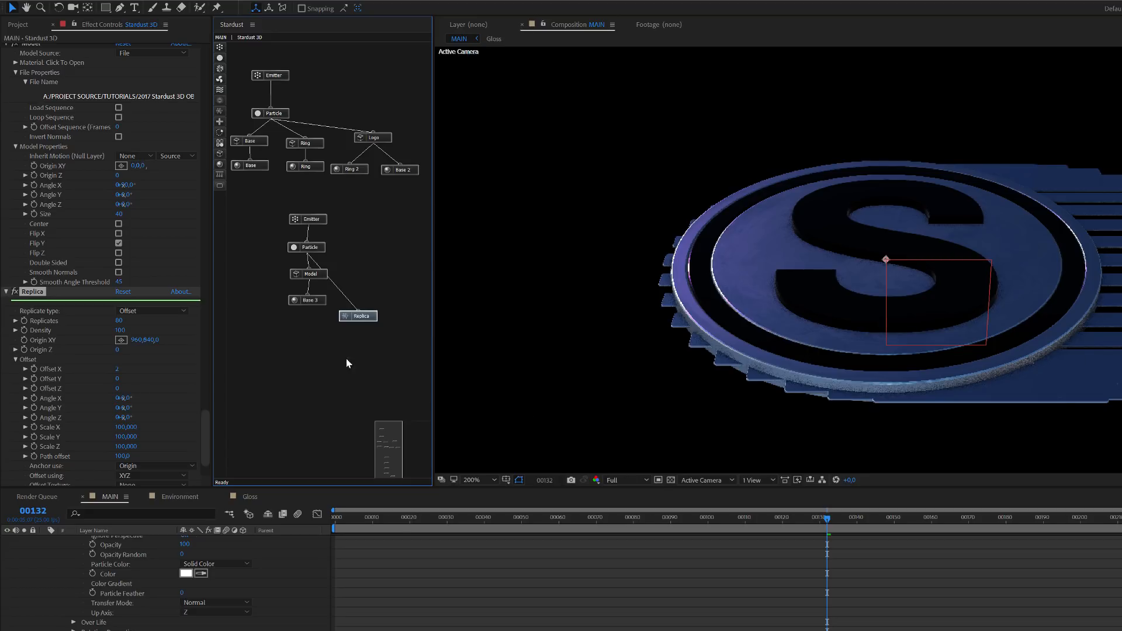
{"action": "left_click", "coordinate": [118, 369]}
{"action": "type", "text": "0"}
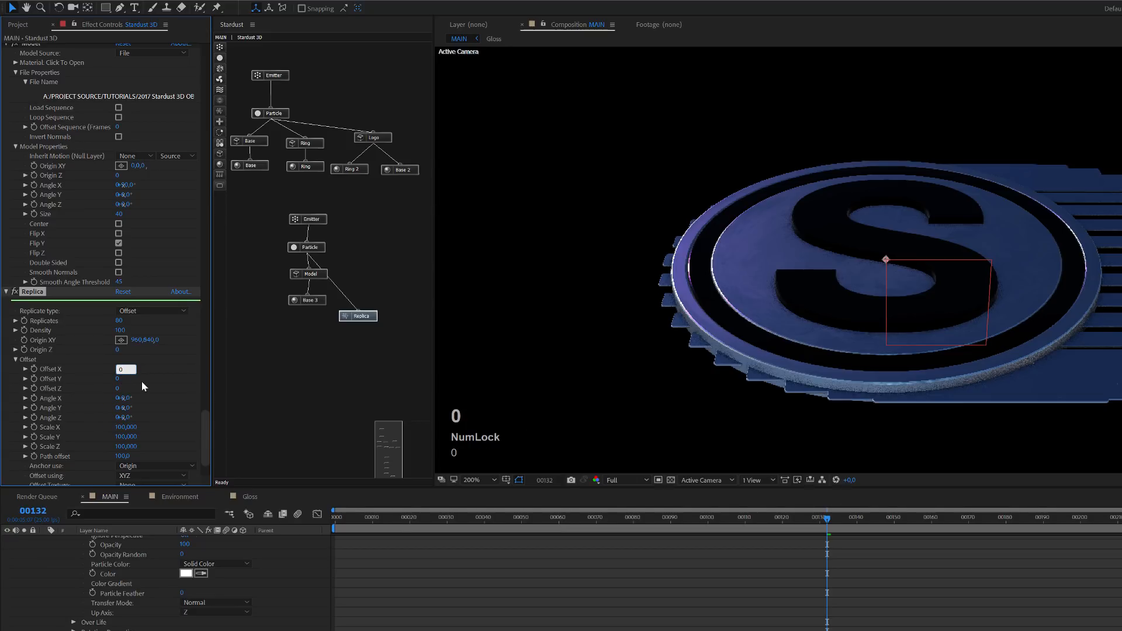
{"action": "left_click", "coordinate": [145, 384]}
- Set the Replica's Scale X and Scale Z offsets to 105 so the copies of the ring spread outward
{"action": "scroll", "coordinate": [167, 401], "scroll_direction": "down", "scroll_amount": 2}
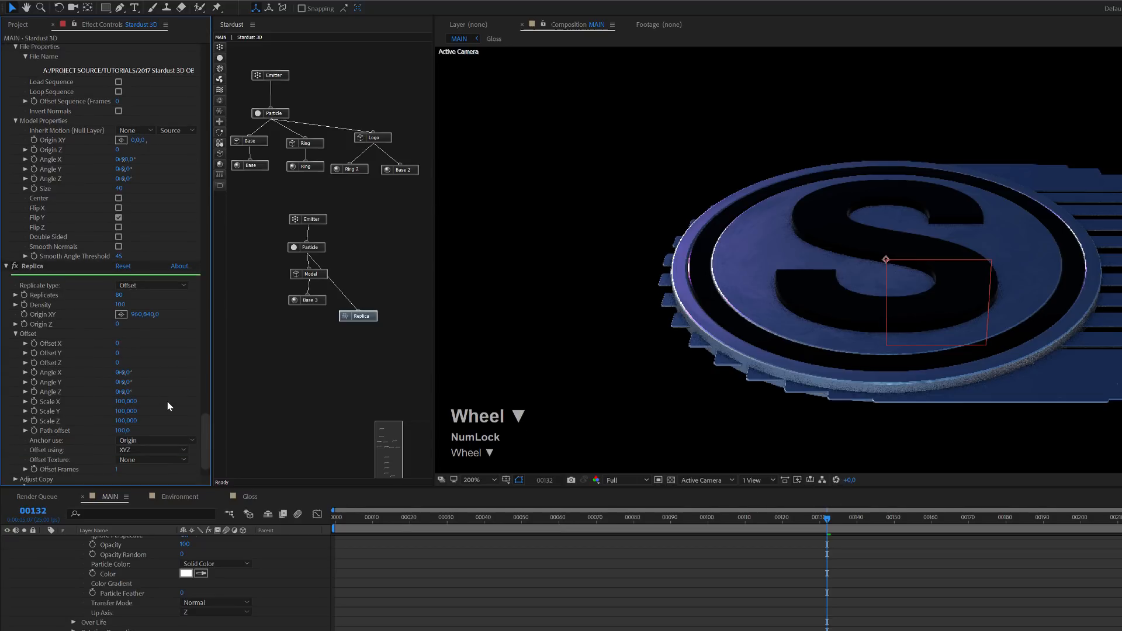
{"action": "left_click", "coordinate": [122, 402]}
{"action": "type", "text": "105"}
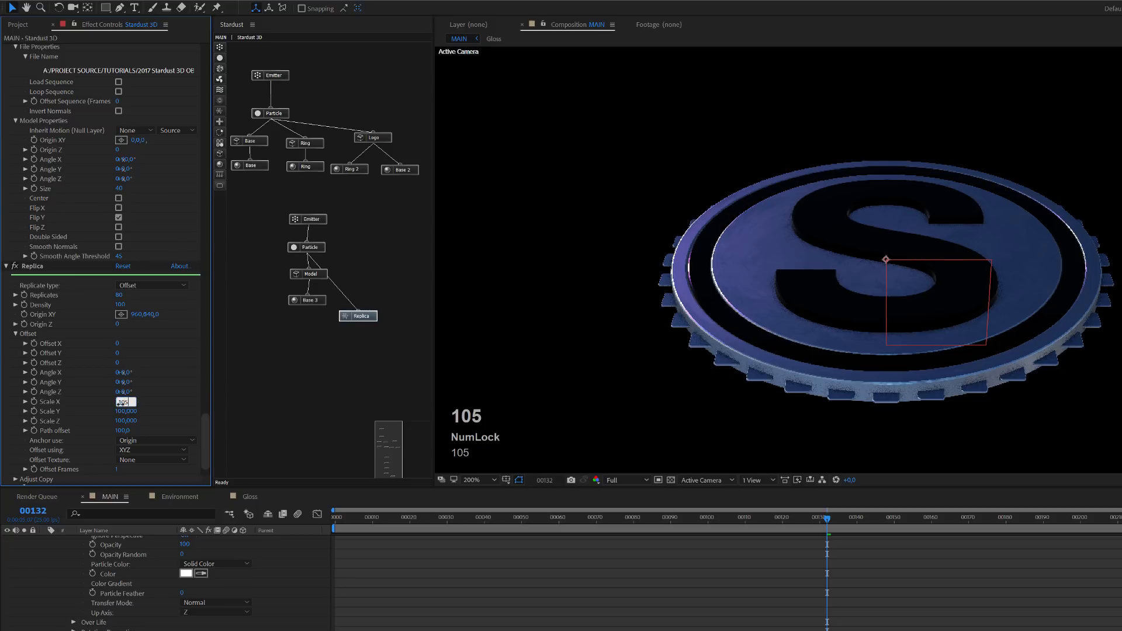
{"action": "key", "text": "Return"}
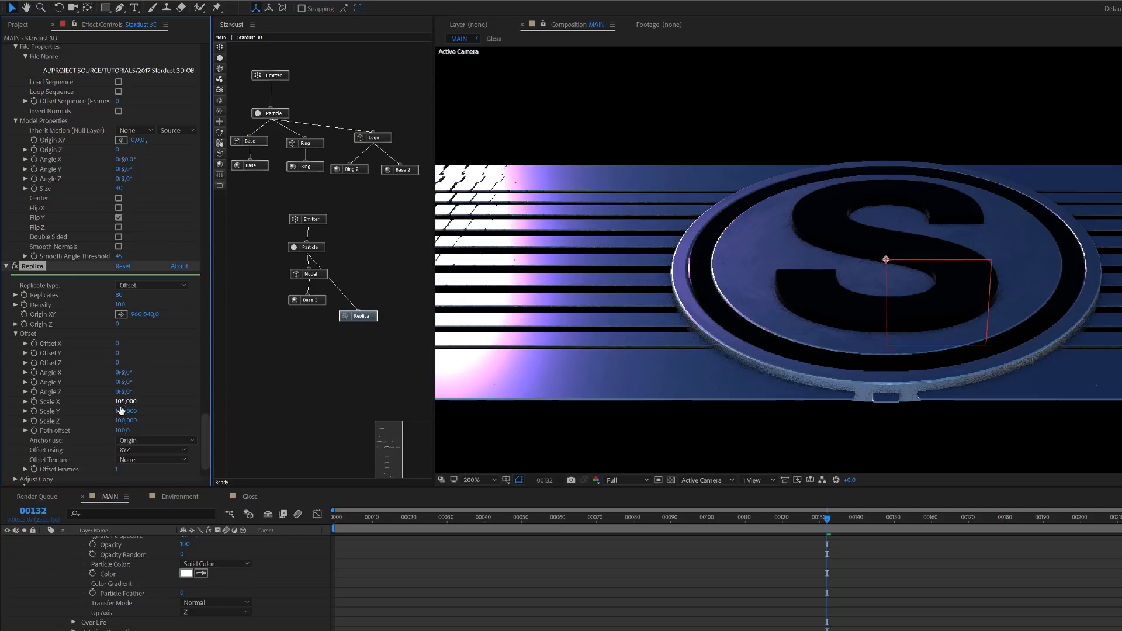
{"action": "left_click", "coordinate": [126, 421]}
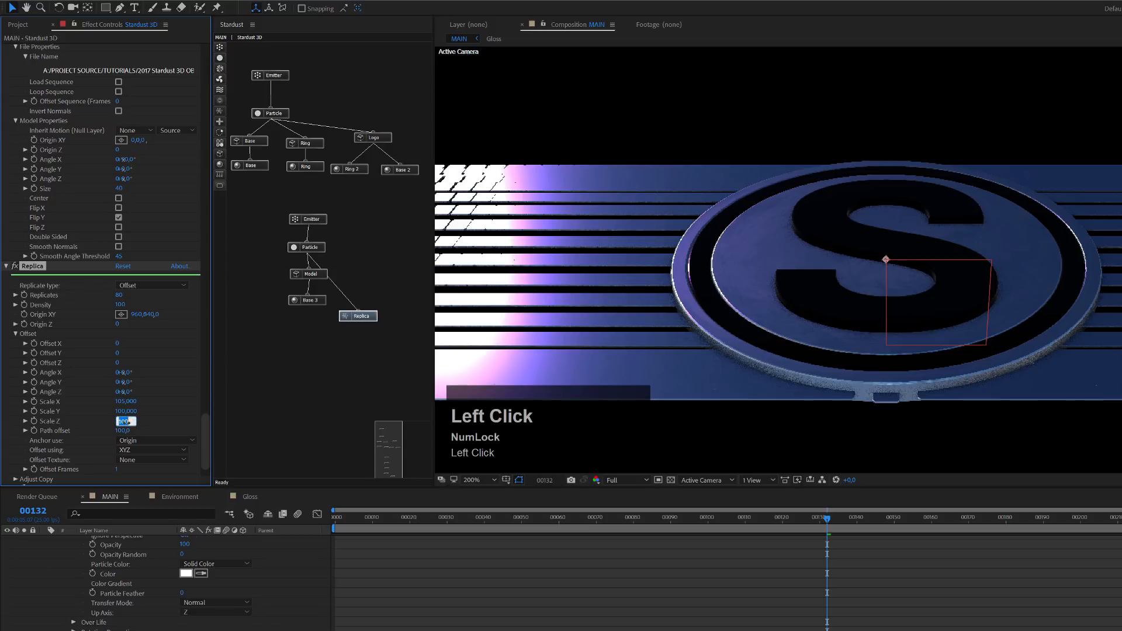
{"action": "type", "text": "105"}
{"action": "key", "text": "Return"}
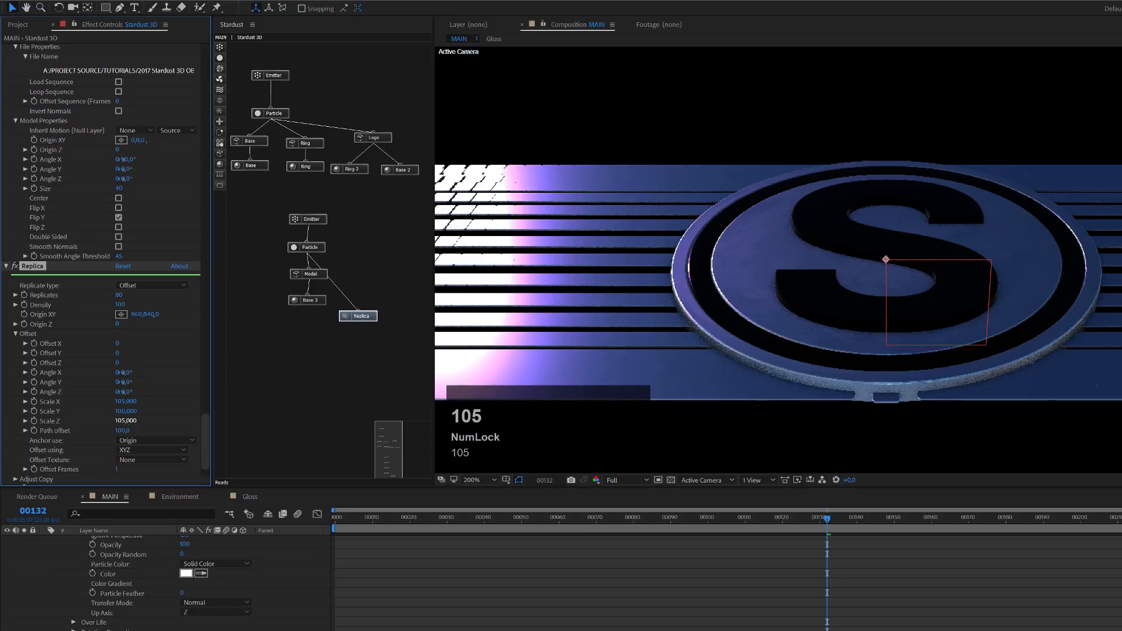
{"action": "scroll", "coordinate": [797, 326], "scroll_direction": "down", "scroll_amount": 2}
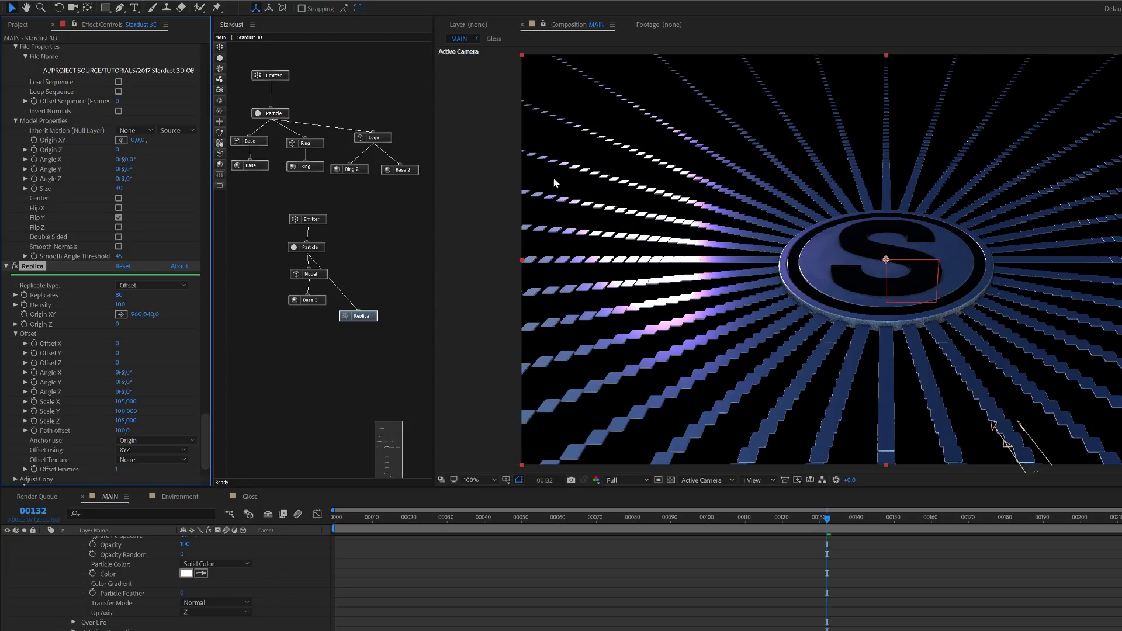
{"action": "scroll", "coordinate": [950, 396], "scroll_direction": "up", "scroll_amount": 2}
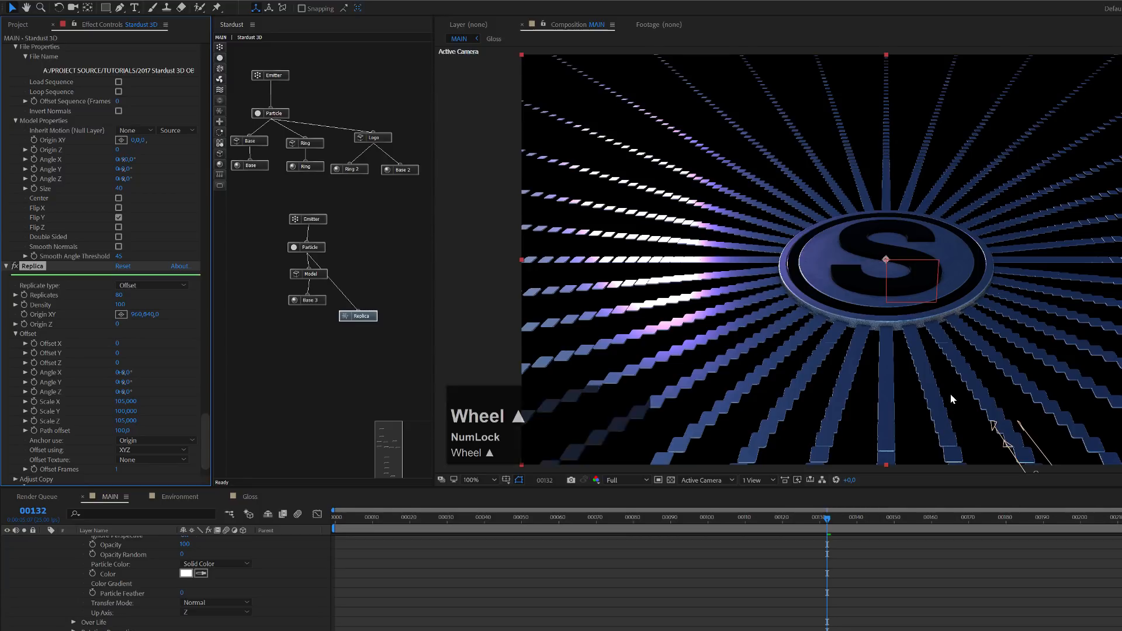
- Set the Ring Particles of the squares' Emitter to 96
{"action": "scroll", "coordinate": [940, 392], "scroll_direction": "down", "scroll_amount": 2}
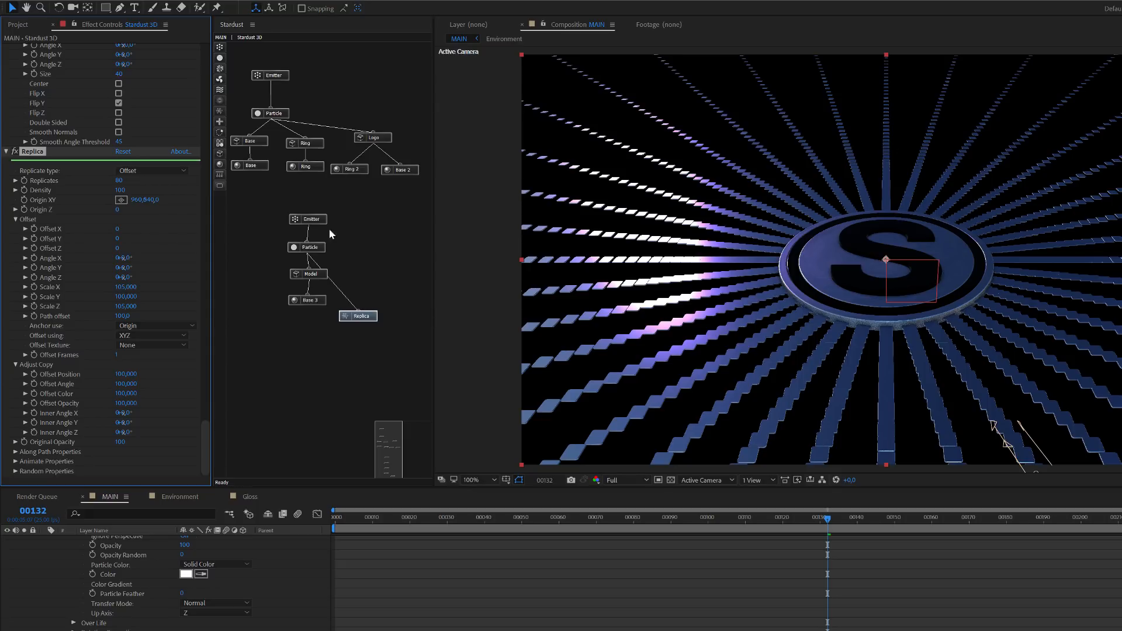
{"action": "left_click", "coordinate": [310, 220]}
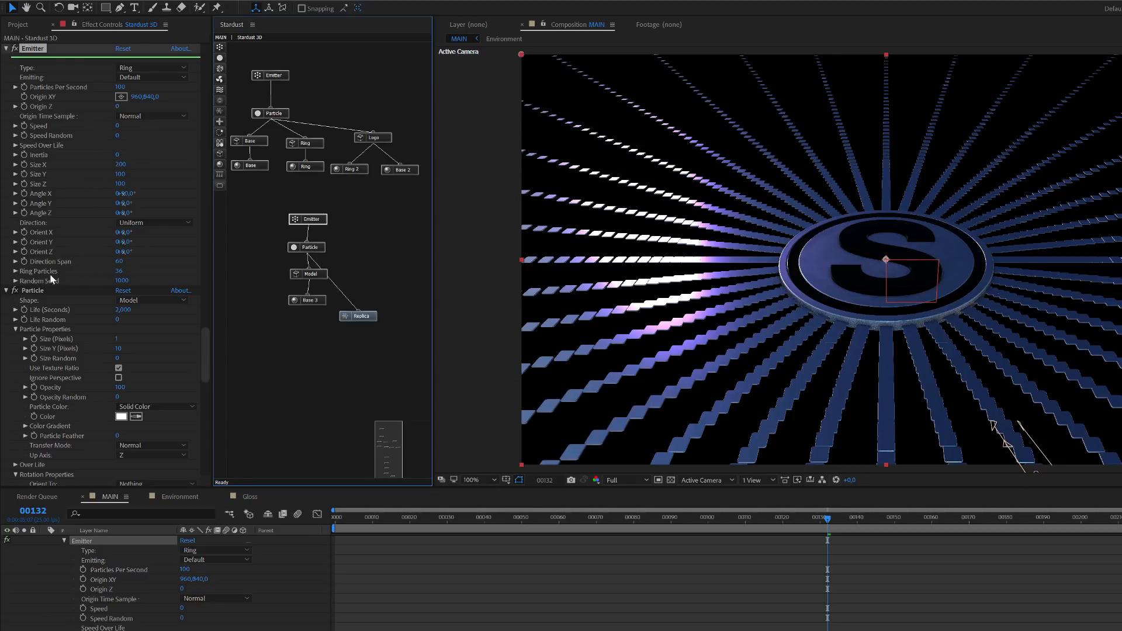
{"action": "left_click", "coordinate": [119, 271]}
{"action": "type", "text": "9"}
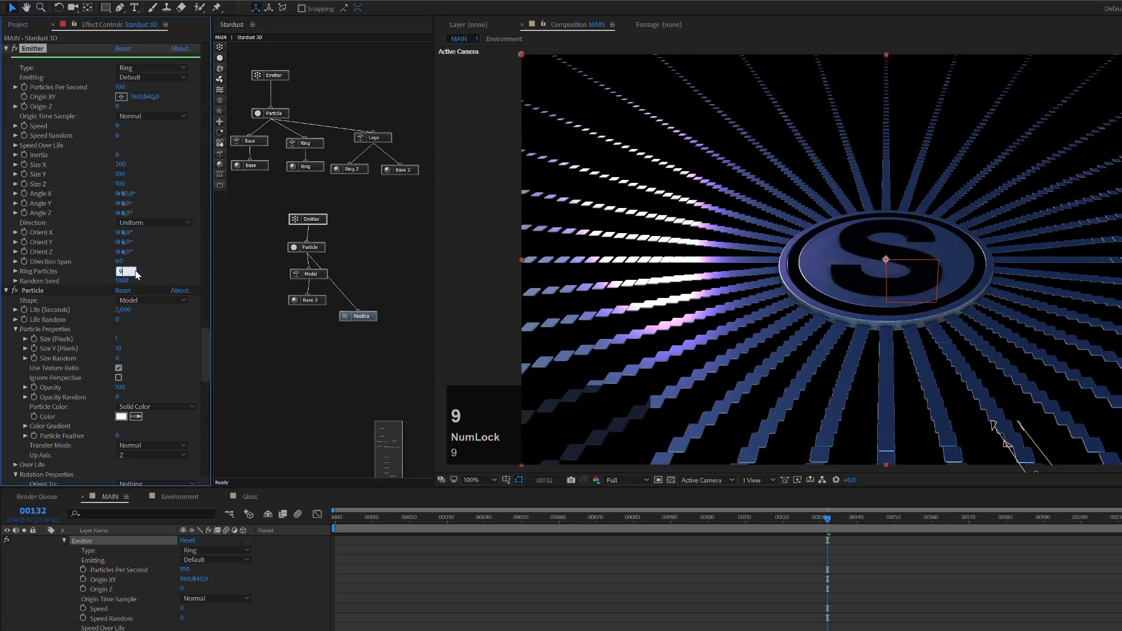
{"action": "type", "text": "6"}
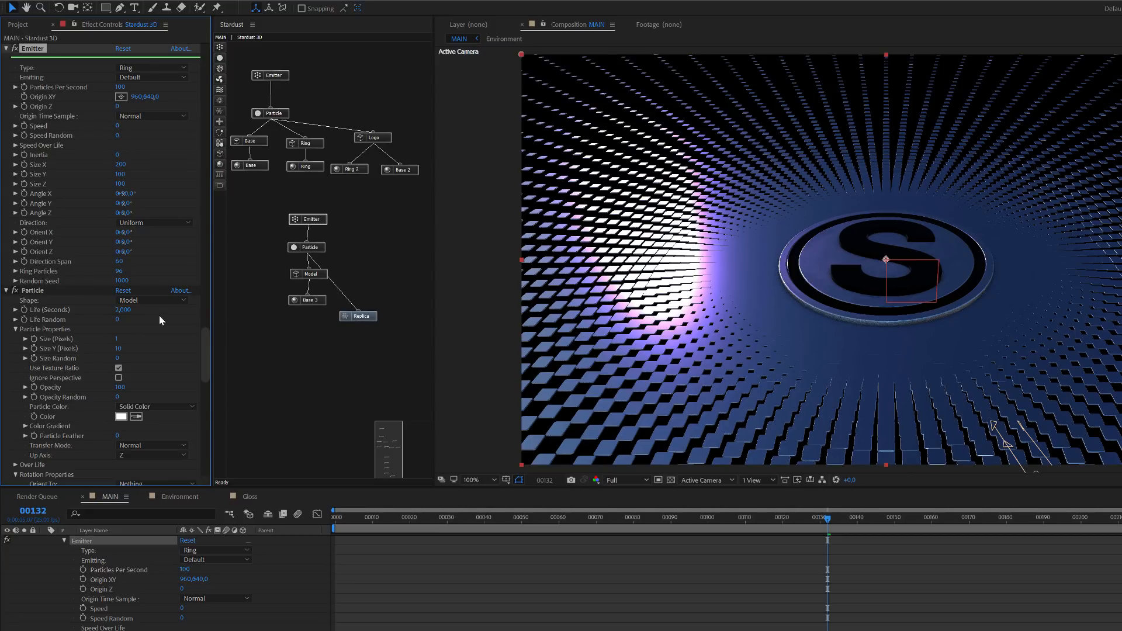
{"action": "left_click", "coordinate": [320, 249]}
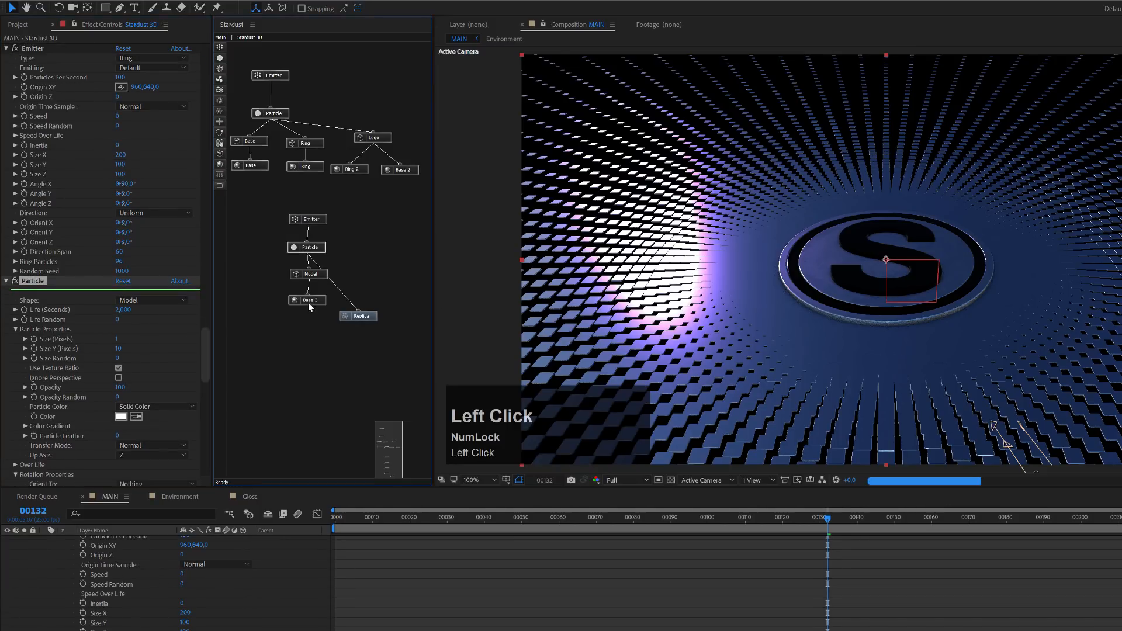
{"action": "left_click", "coordinate": [325, 275]}
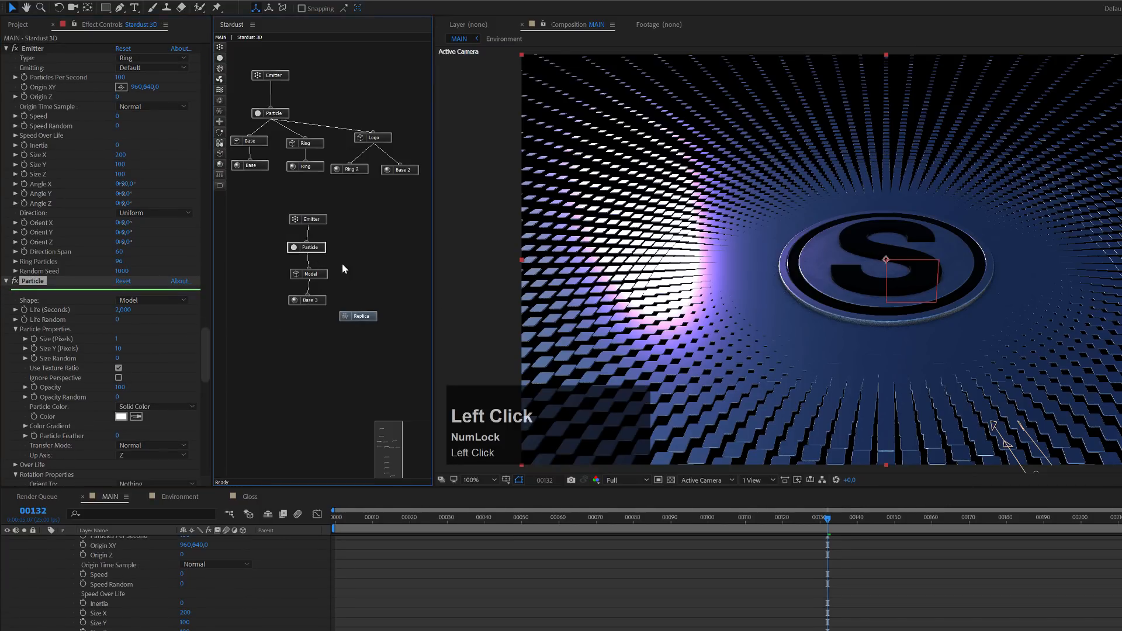
{"action": "left_click_drag", "start_coordinate": [359, 312], "coordinate": [316, 279]}
- Shrink the square Model node, trying a Size of 30 before settling on 25
{"action": "left_click", "coordinate": [315, 278]}
{"action": "scroll", "coordinate": [89, 357], "scroll_direction": "down", "scroll_amount": 8}
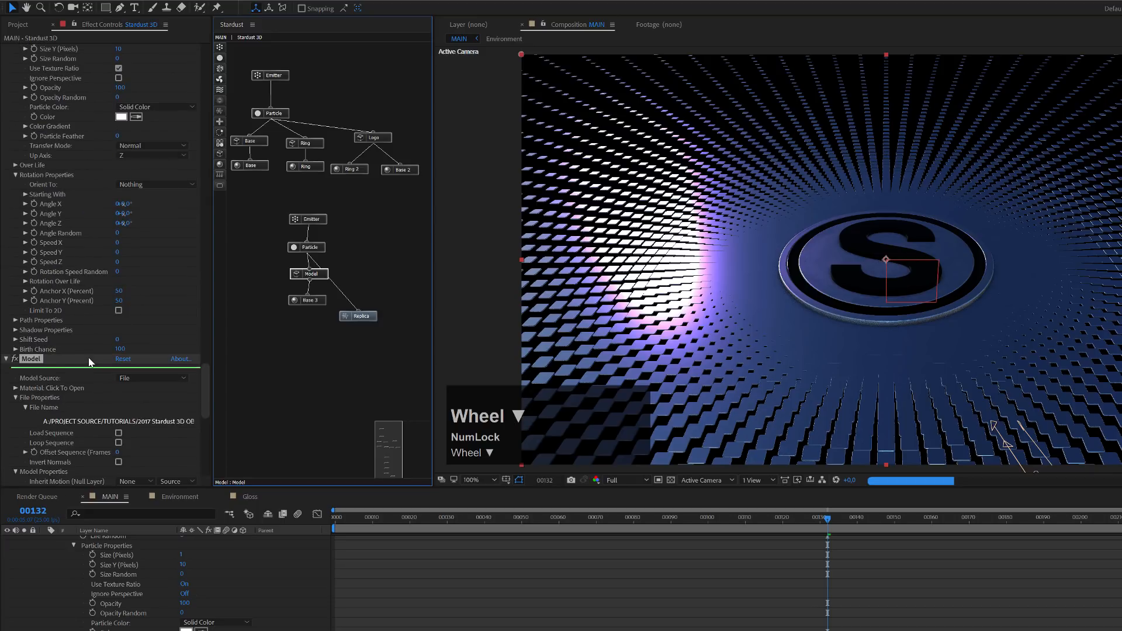
{"action": "left_click", "coordinate": [119, 436]}
{"action": "type", "text": "30"}
{"action": "key", "text": "Return"}
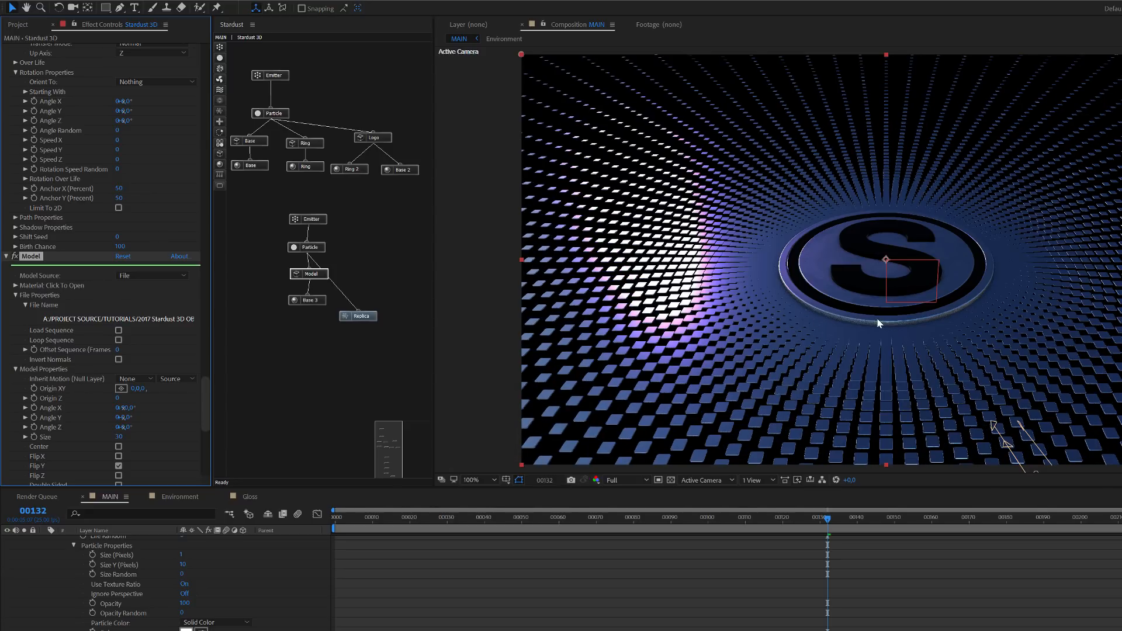
{"action": "left_click", "coordinate": [123, 436]}
{"action": "type", "text": "25"}
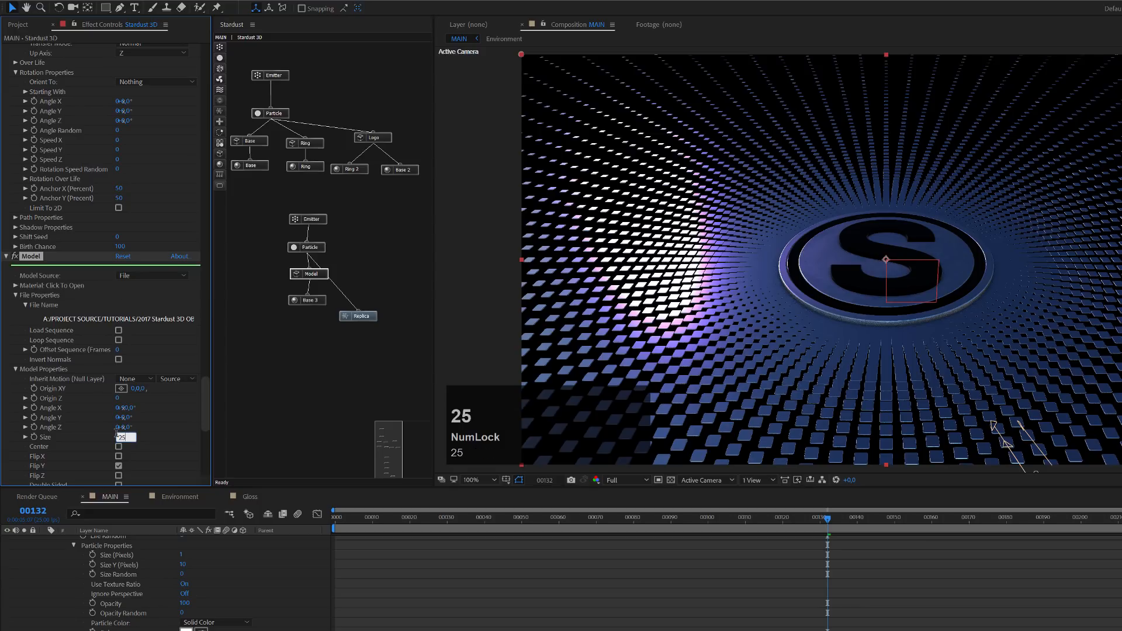
{"action": "key", "text": "Return"}
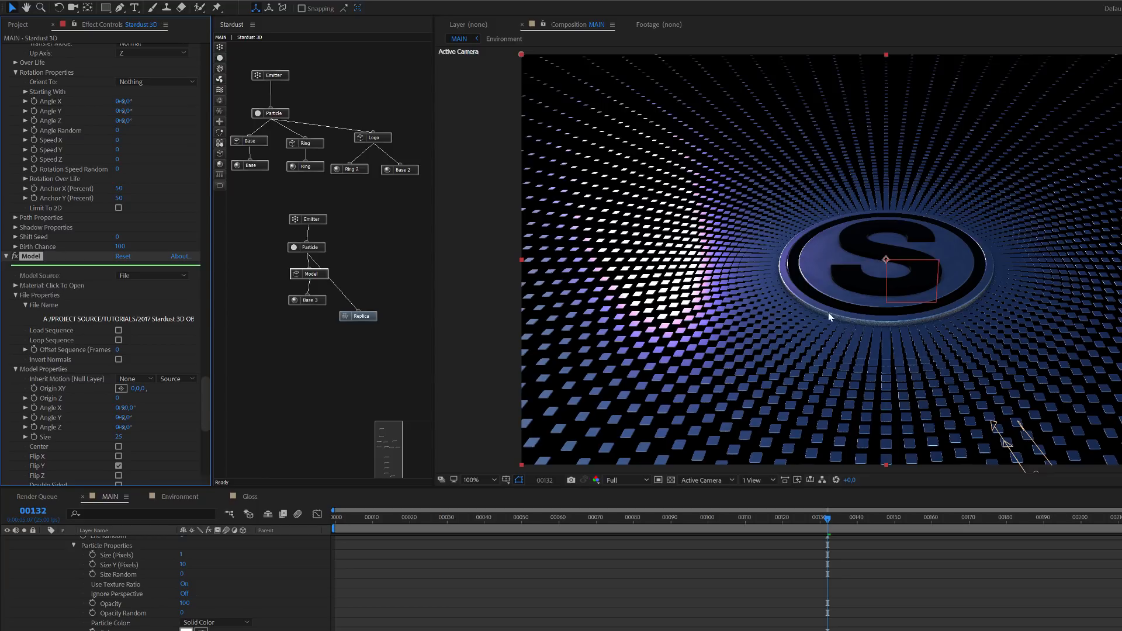
- Set the squares' Replica Inner Angle X to -2 and Inner Angle Y to 2
{"action": "left_click", "coordinate": [358, 316]}
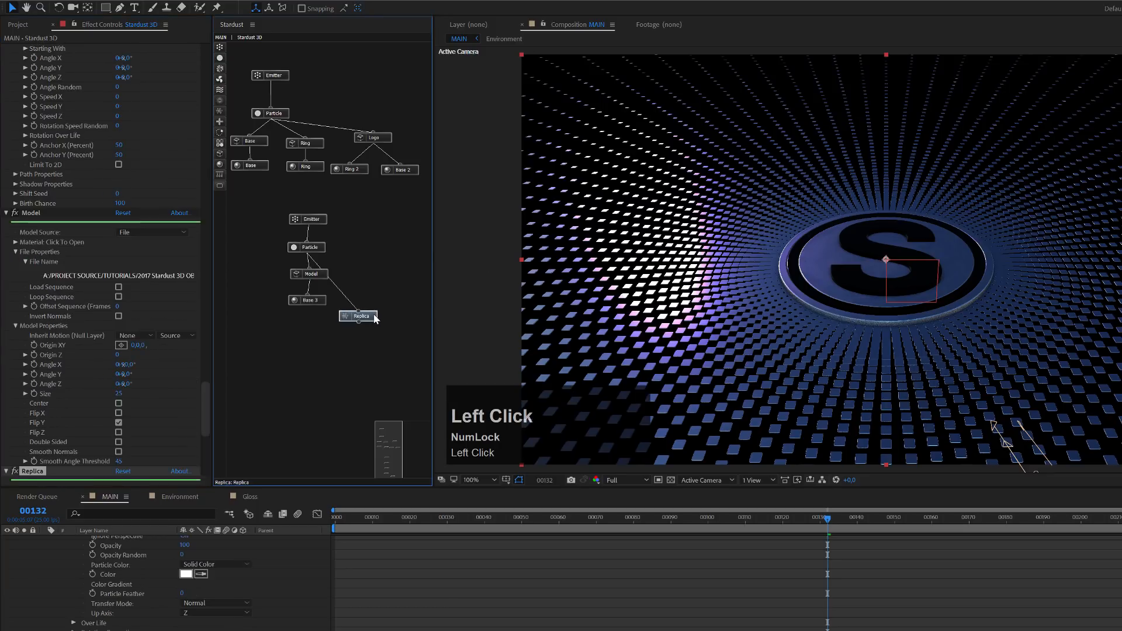
{"action": "scroll", "coordinate": [158, 378], "scroll_direction": "down", "scroll_amount": 3}
{"action": "scroll", "coordinate": [158, 378], "scroll_direction": "down", "scroll_amount": 5}
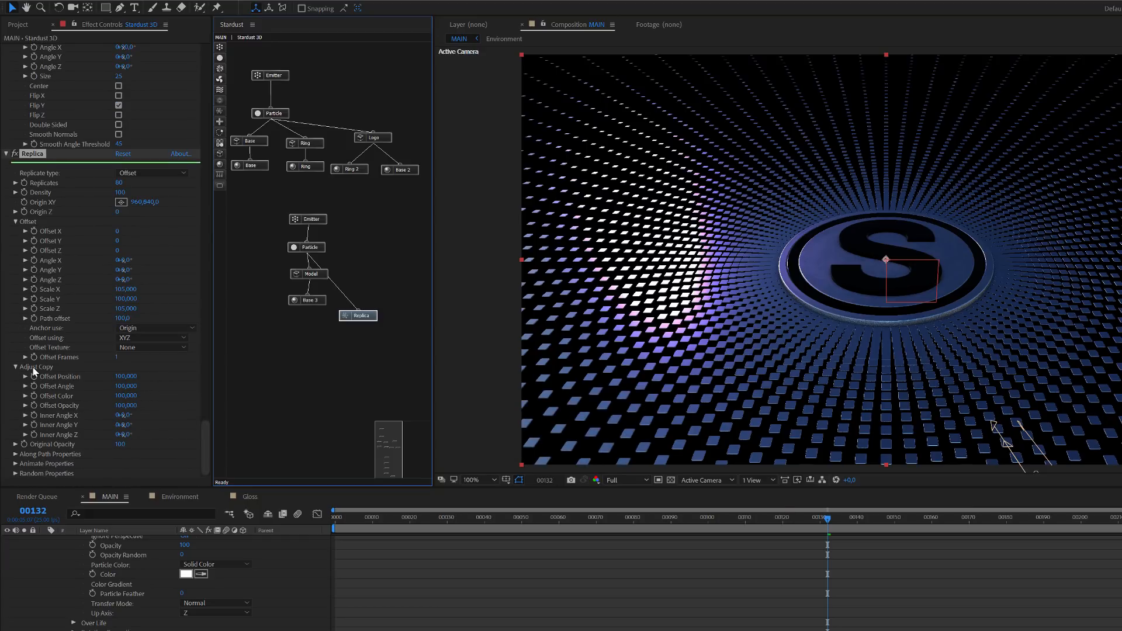
{"action": "left_click", "coordinate": [124, 416]}
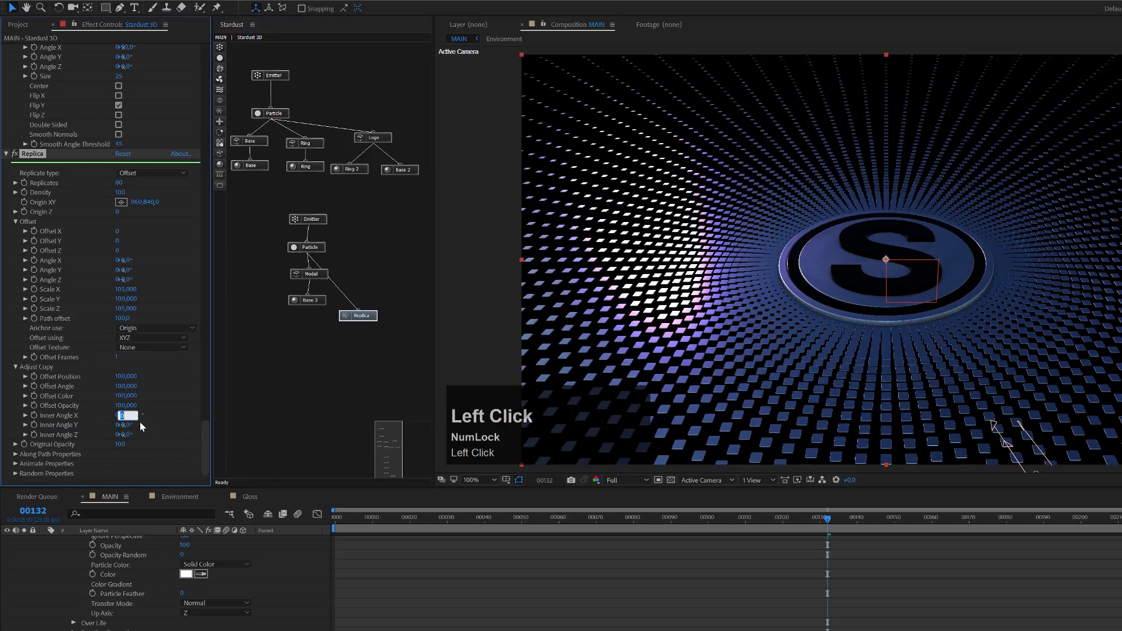
{"action": "type", "text": "-2"}
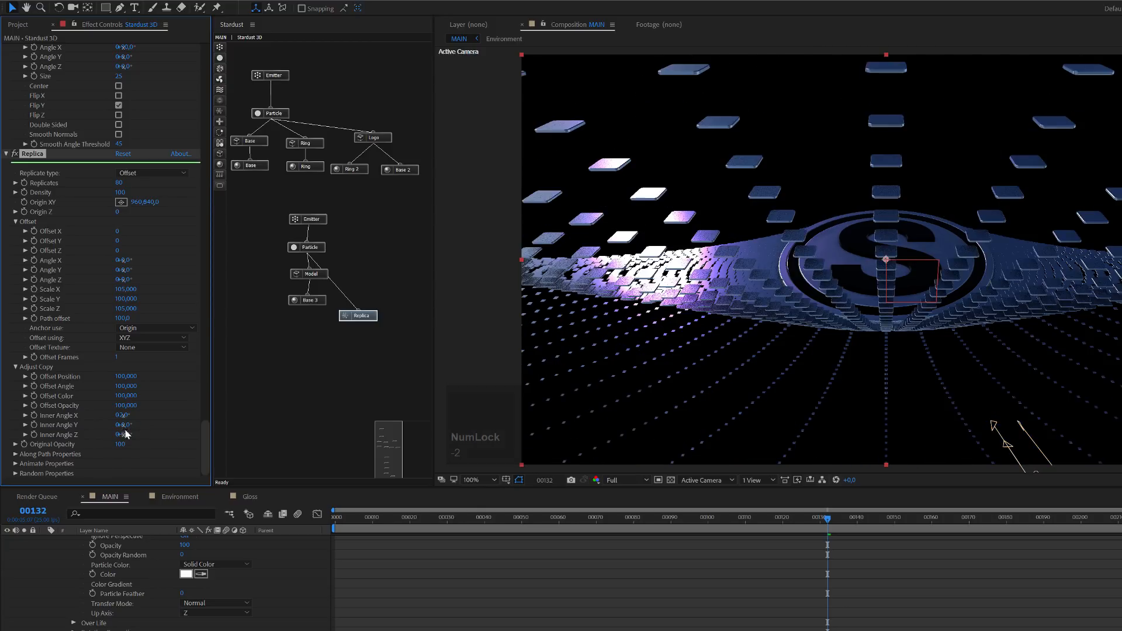
{"action": "left_click", "coordinate": [124, 425]}
{"action": "type", "text": "2"}
{"action": "left_click", "coordinate": [161, 423]}
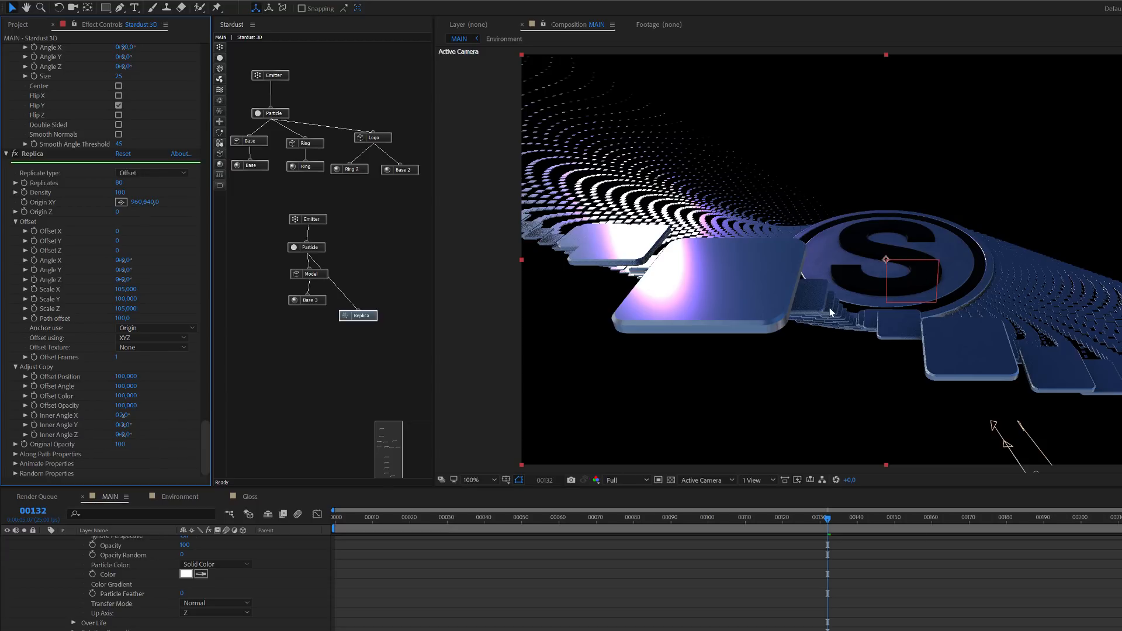
- Enable Smooth Normals on the squares' Model node and set its Smooth Angle Threshold to 10
{"action": "scroll", "coordinate": [140, 365], "scroll_direction": "up", "scroll_amount": 3}
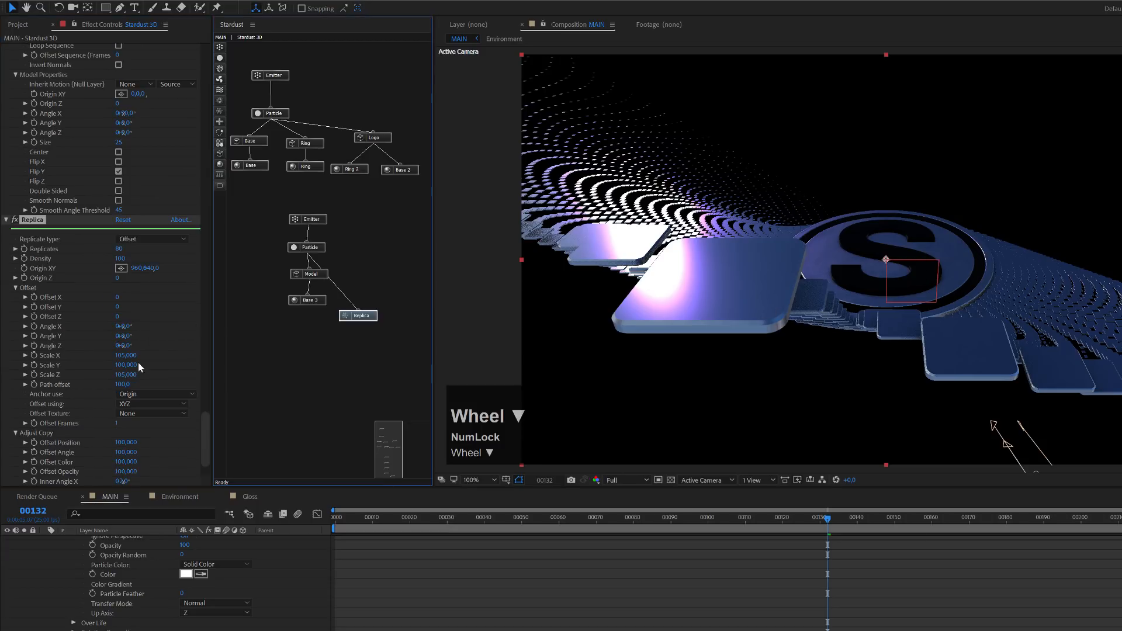
{"action": "left_click", "coordinate": [320, 275]}
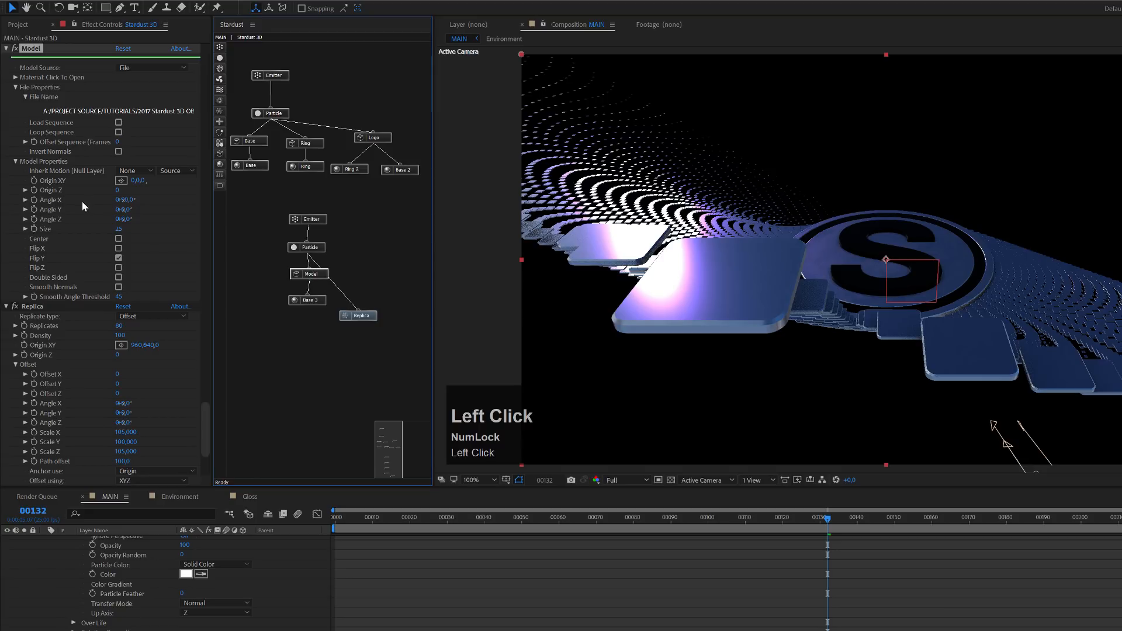
{"action": "left_click", "coordinate": [119, 287]}
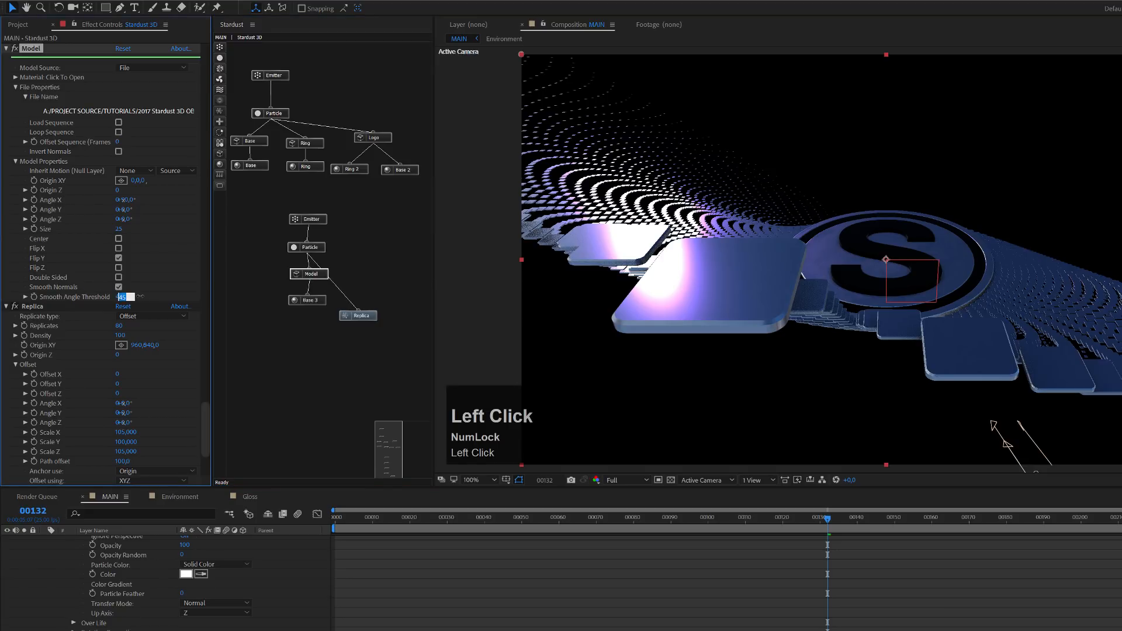
{"action": "type", "text": "19"}
{"action": "key", "text": "BackSpace"}
{"action": "type", "text": "0"}
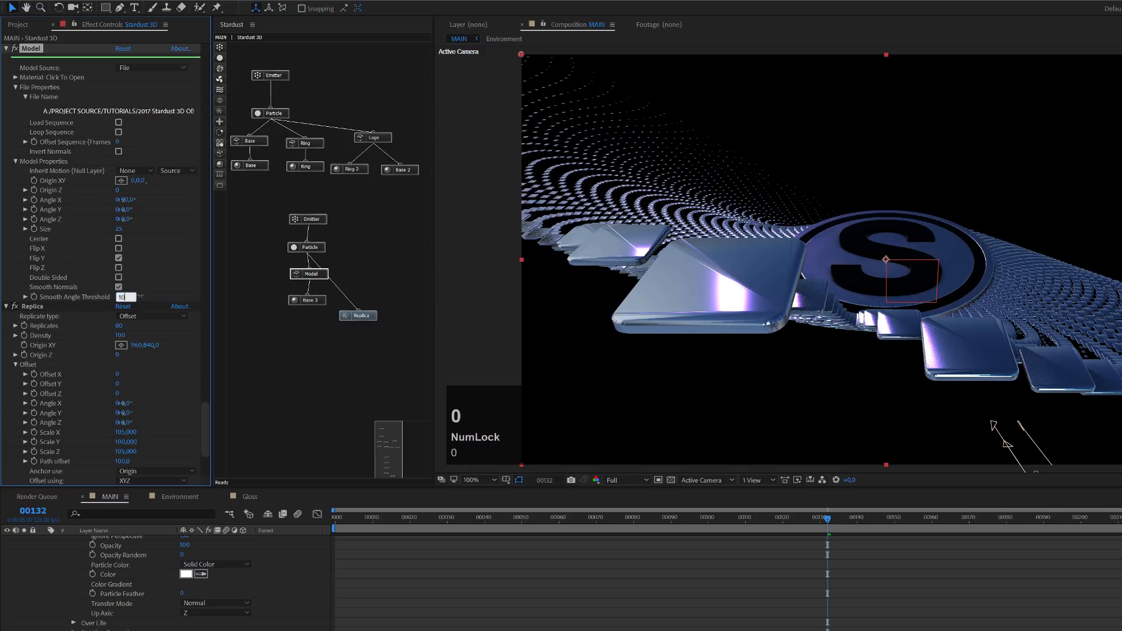
{"action": "key", "text": "Return"}
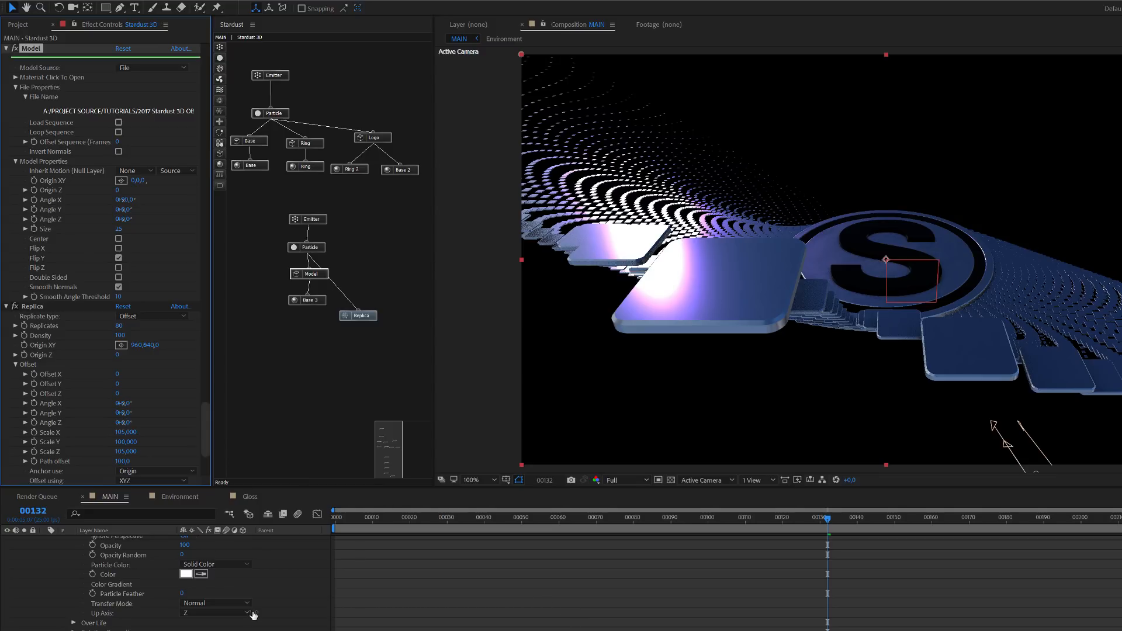
- At frame 125, try an X Rotation of 90° on the Cam Control null before settling on -90°
{"action": "scroll", "coordinate": [257, 616], "scroll_direction": "up", "scroll_amount": 5}
{"action": "scroll", "coordinate": [257, 617], "scroll_direction": "up", "scroll_amount": 8}
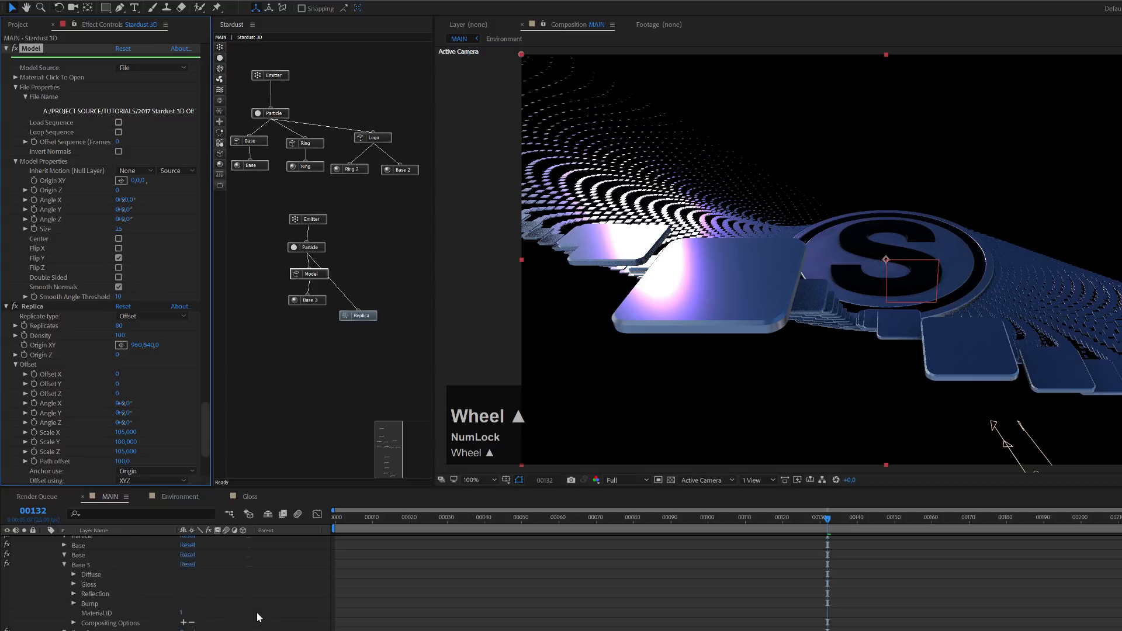
{"action": "left_click", "coordinate": [188, 559]}
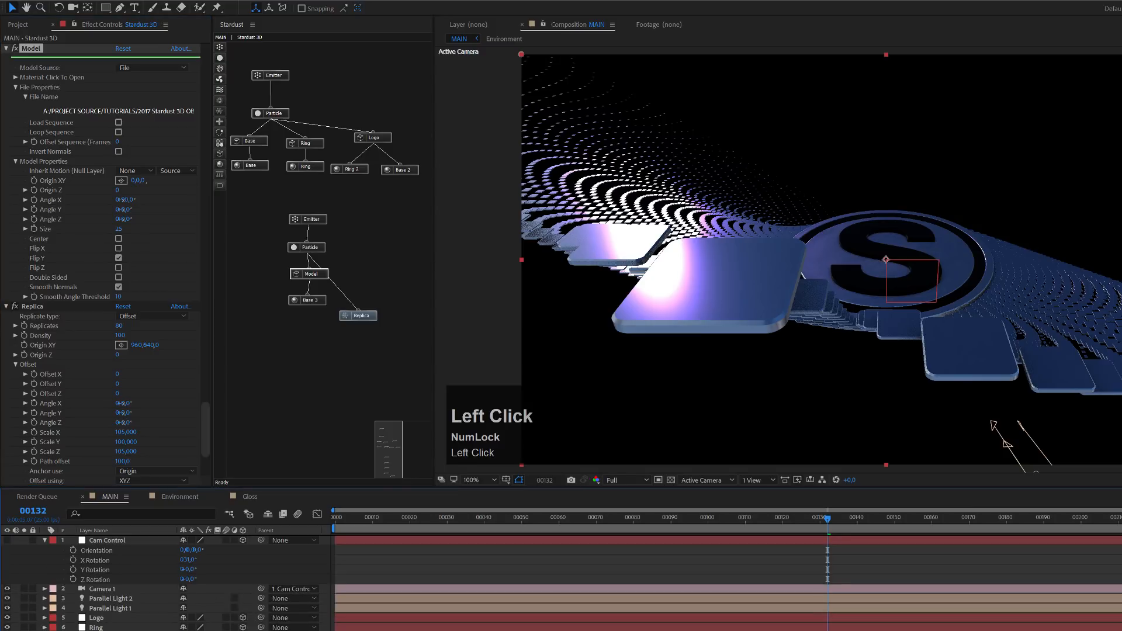
{"action": "left_click", "coordinate": [112, 540]}
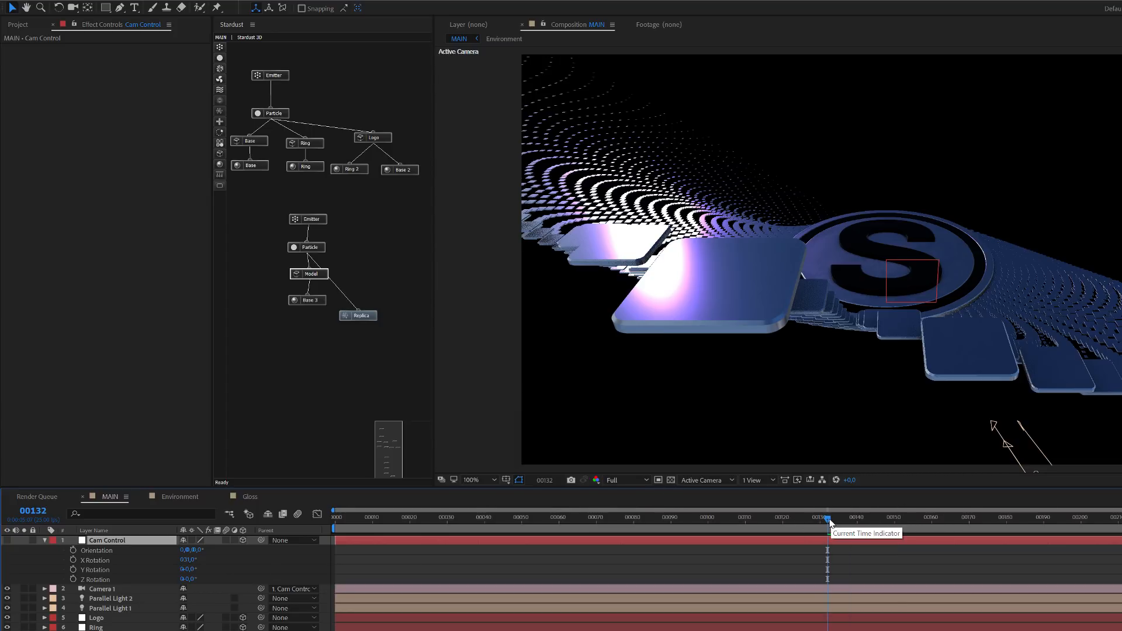
{"action": "left_click", "coordinate": [799, 517]}
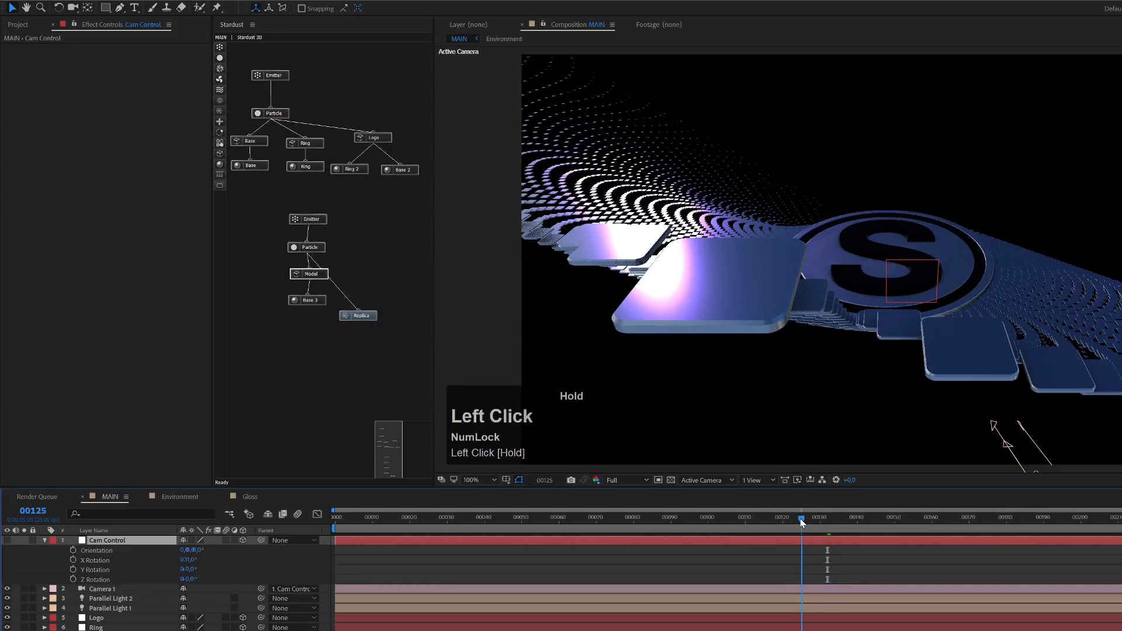
{"action": "left_click", "coordinate": [186, 562]}
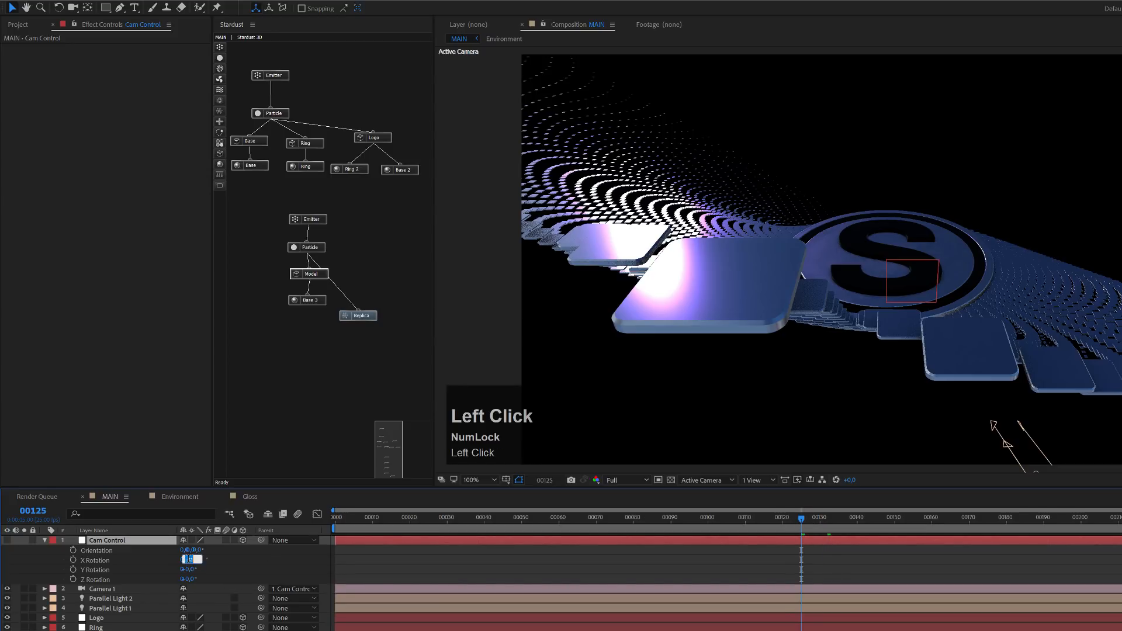
{"action": "type", "text": "90"}
{"action": "key", "text": "Return"}
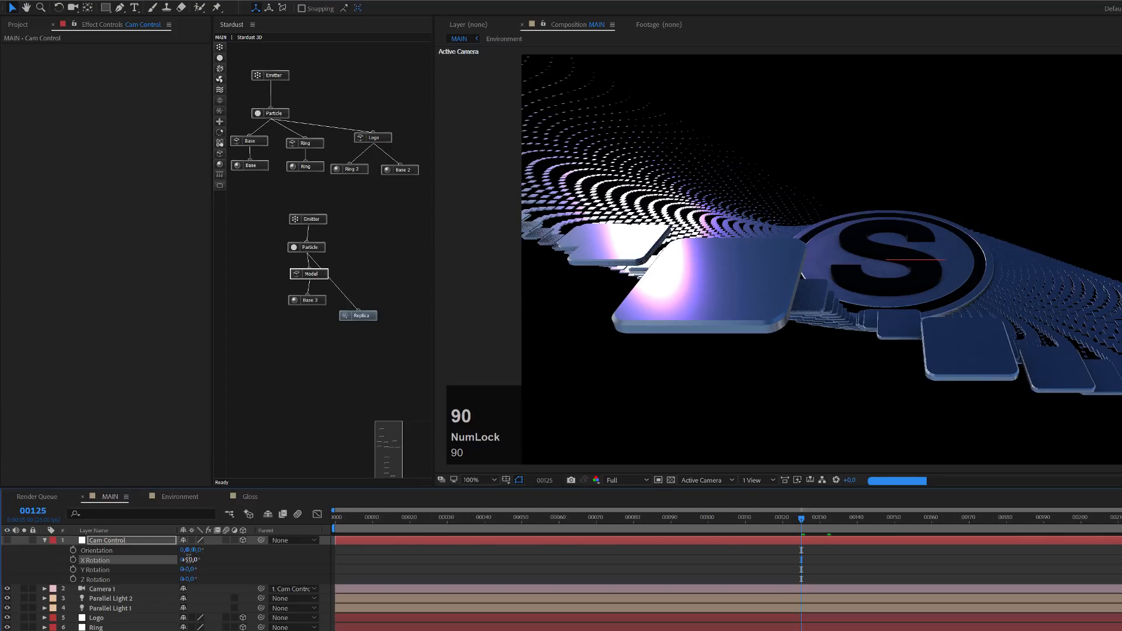
{"action": "left_click", "coordinate": [188, 559]}
{"action": "key", "text": "Num_Lock"}
{"action": "left_click", "coordinate": [189, 560]}
{"action": "type", "text": "-90"}
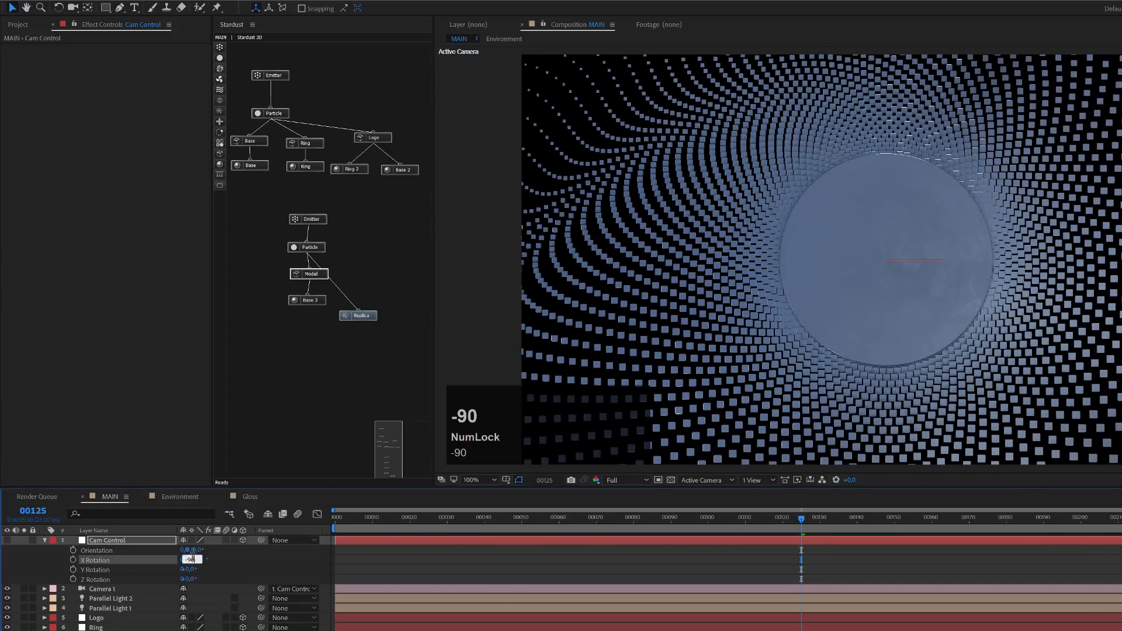
{"action": "key", "text": "Return"}
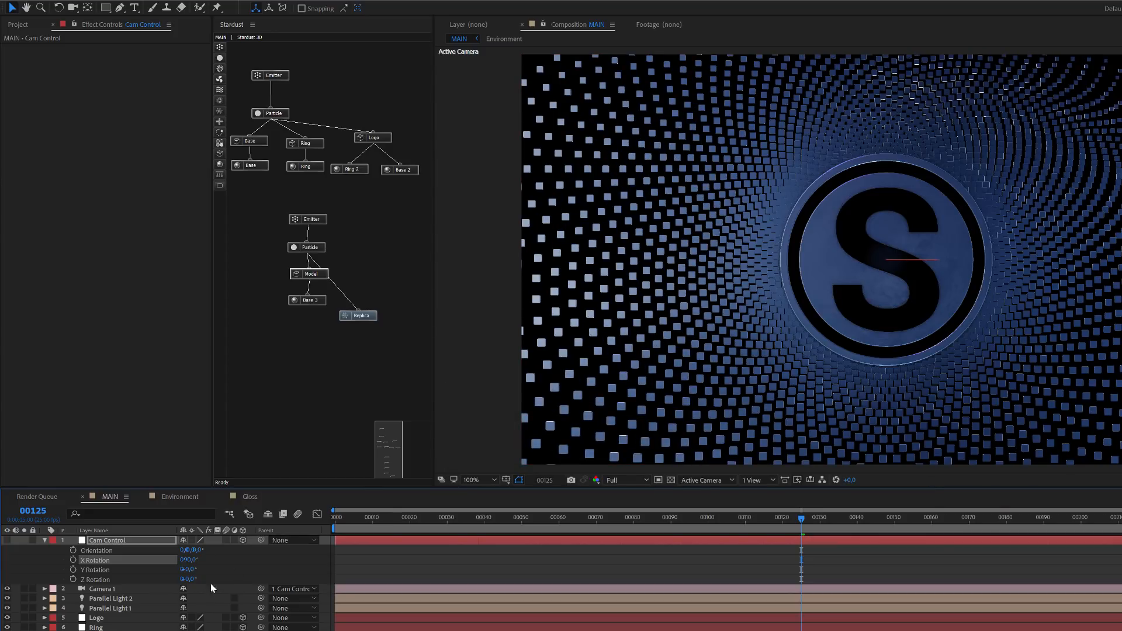
- Pull Camera 1 back by setting its Z position to -1250
{"action": "left_click", "coordinate": [116, 589]}
{"action": "key", "text": "p"}
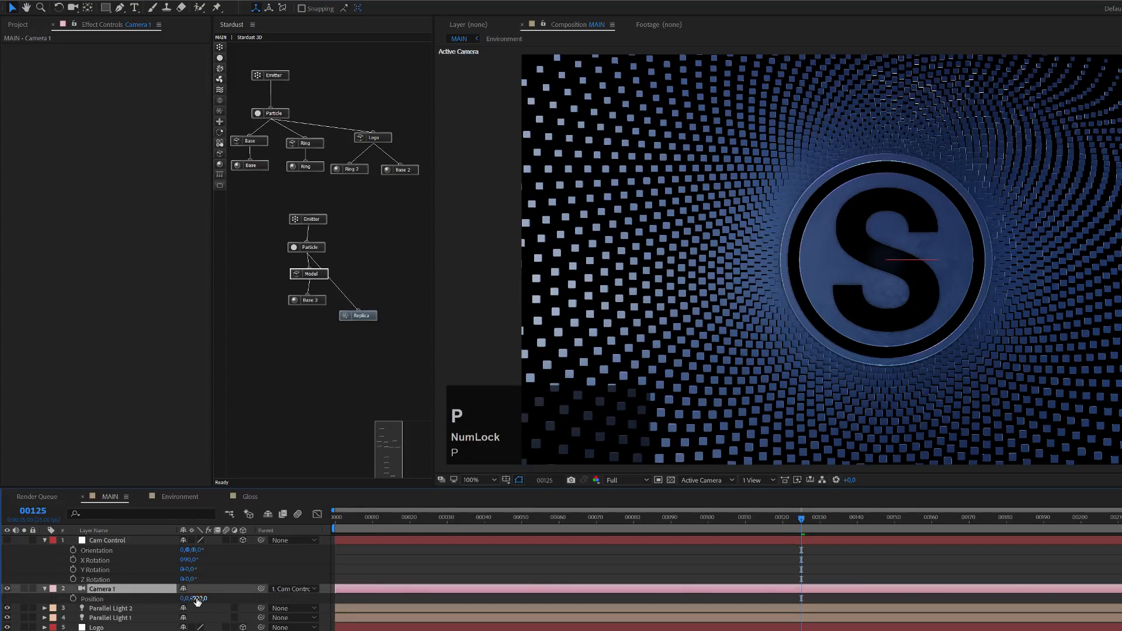
{"action": "left_click", "coordinate": [199, 599]}
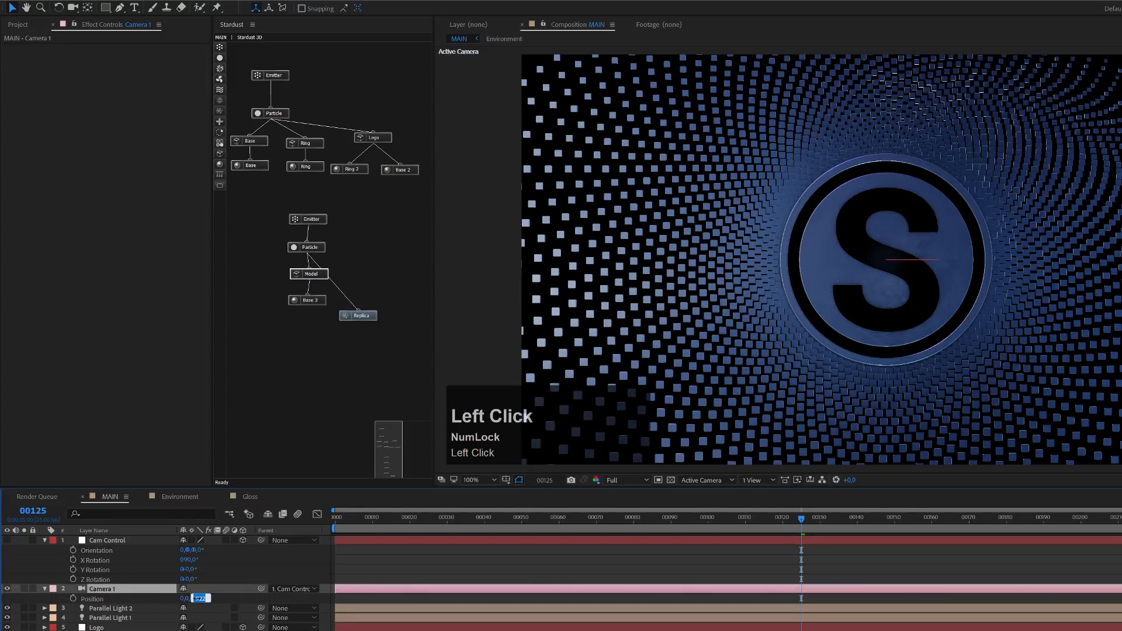
{"action": "type", "text": "-1250"}
{"action": "key", "text": "Return"}
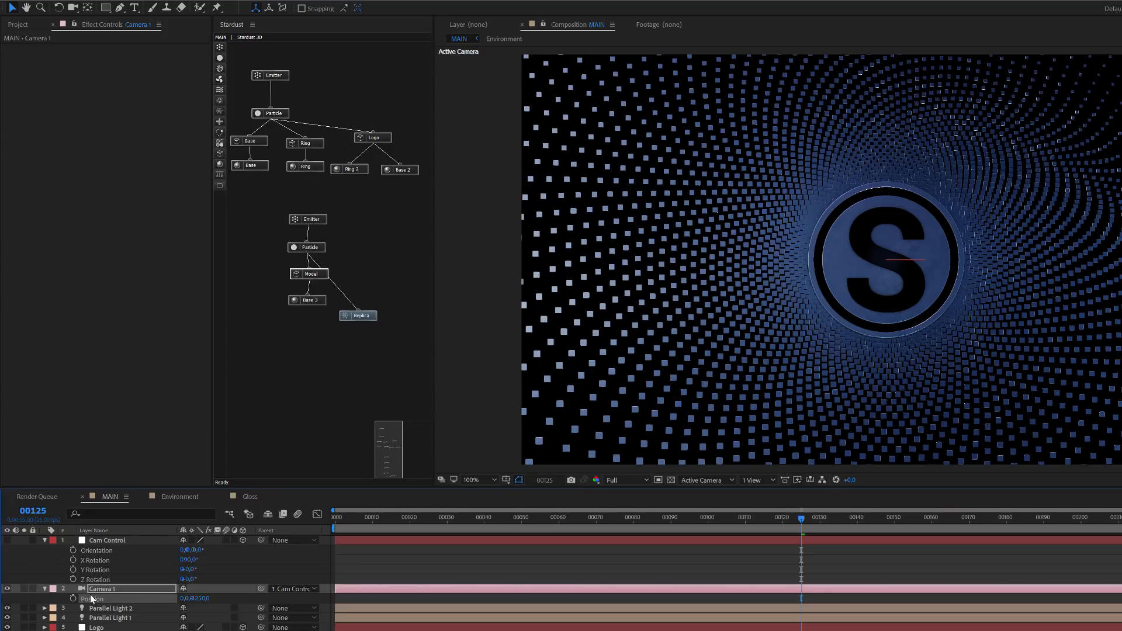
- Start keyframing Camera 1's Position and the Cam Control null's X Rotation and Y Rotation at frame 125
{"action": "left_click", "coordinate": [73, 599]}
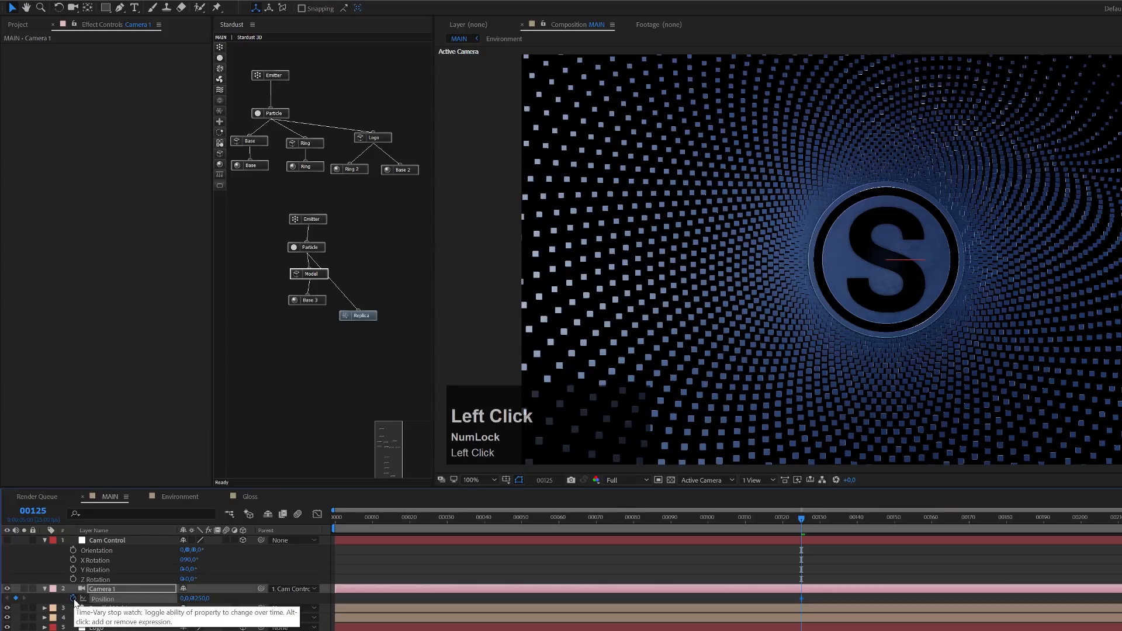
{"action": "left_click", "coordinate": [73, 560]}
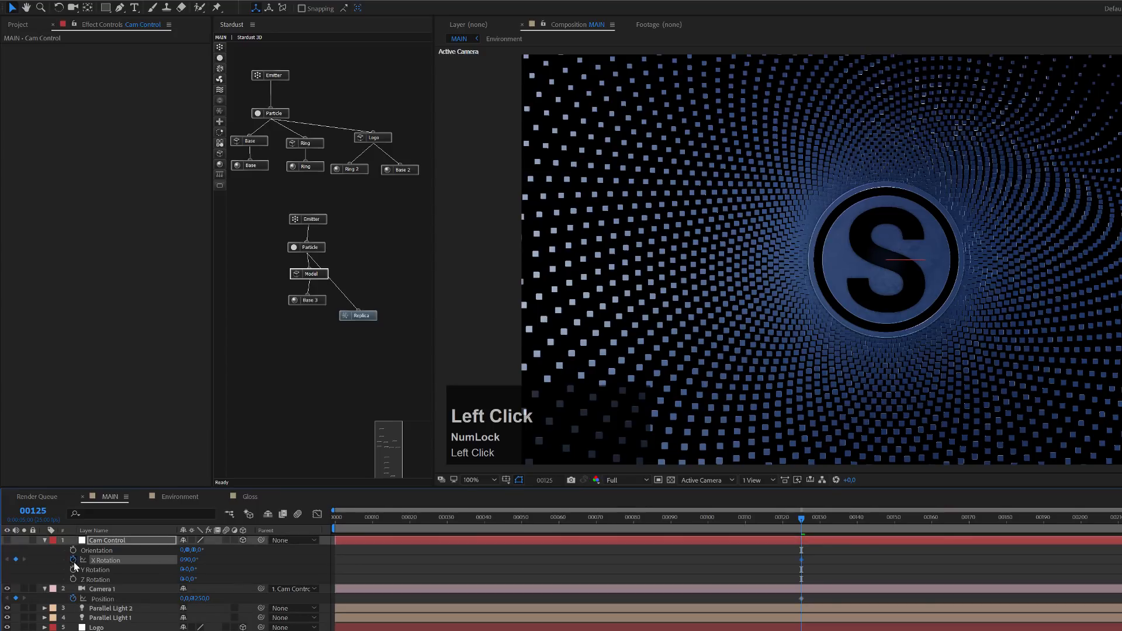
{"action": "left_click", "coordinate": [74, 569]}
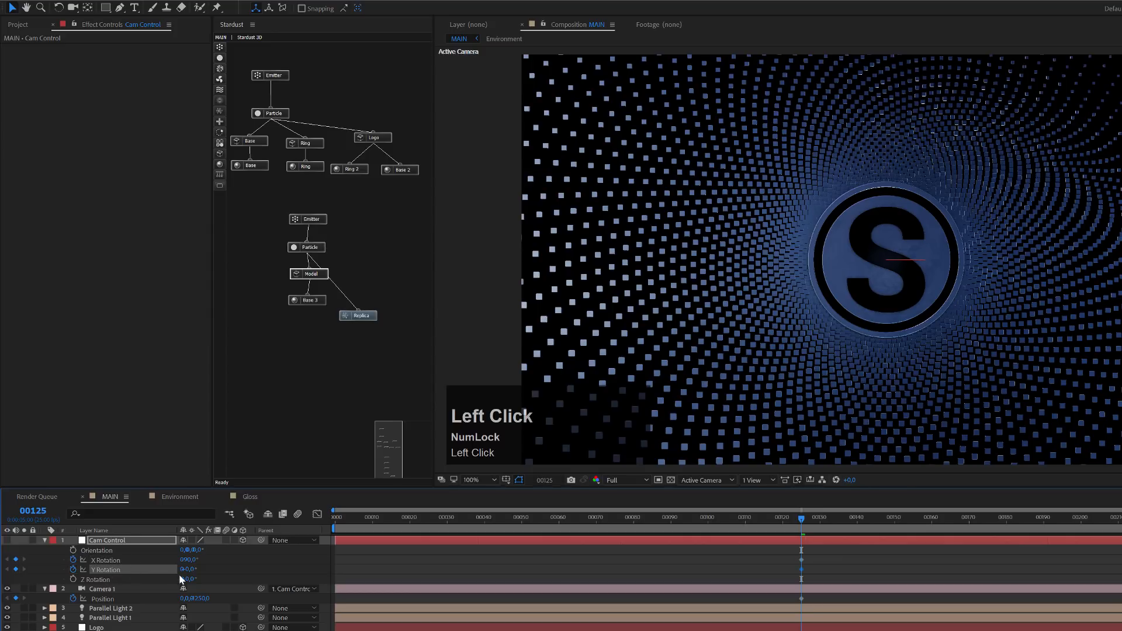
{"action": "left_click_drag", "start_coordinate": [182, 560], "coordinate": [235, 560]}
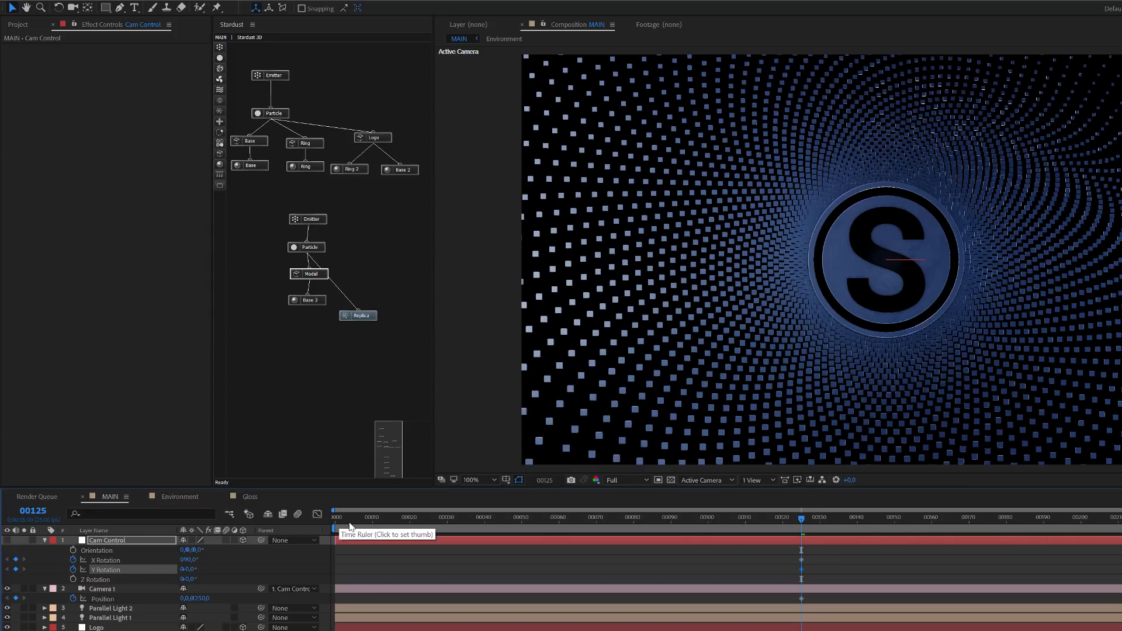
- At frame 1, keyframe Camera 1's Z position at -450
{"action": "left_click", "coordinate": [339, 527]}
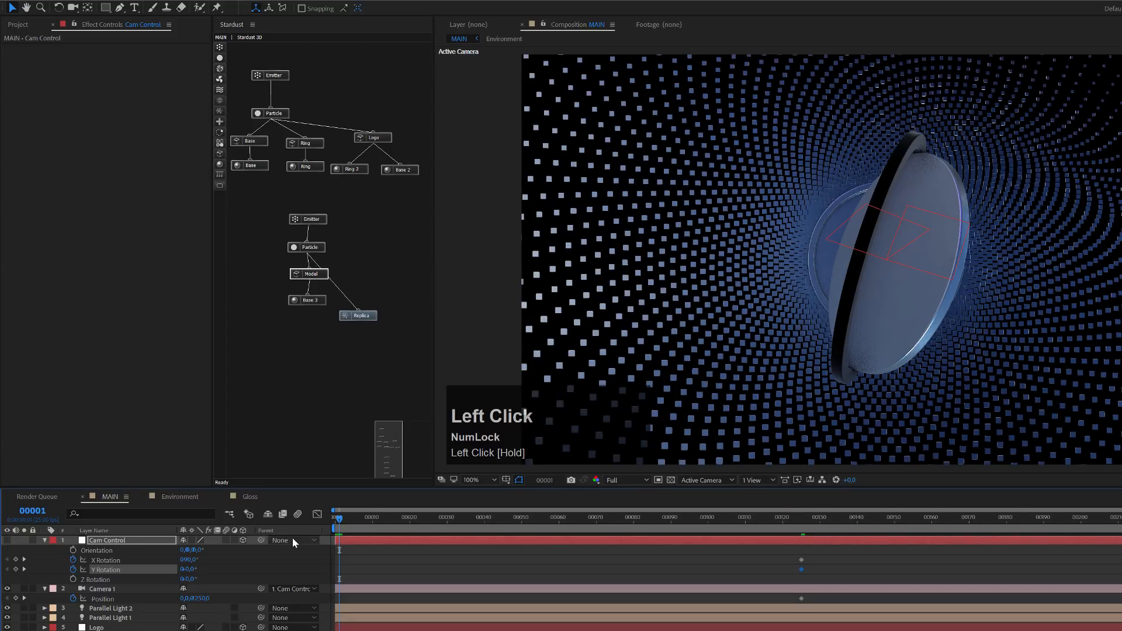
{"action": "left_click", "coordinate": [201, 601]}
{"action": "type", "text": "450"}
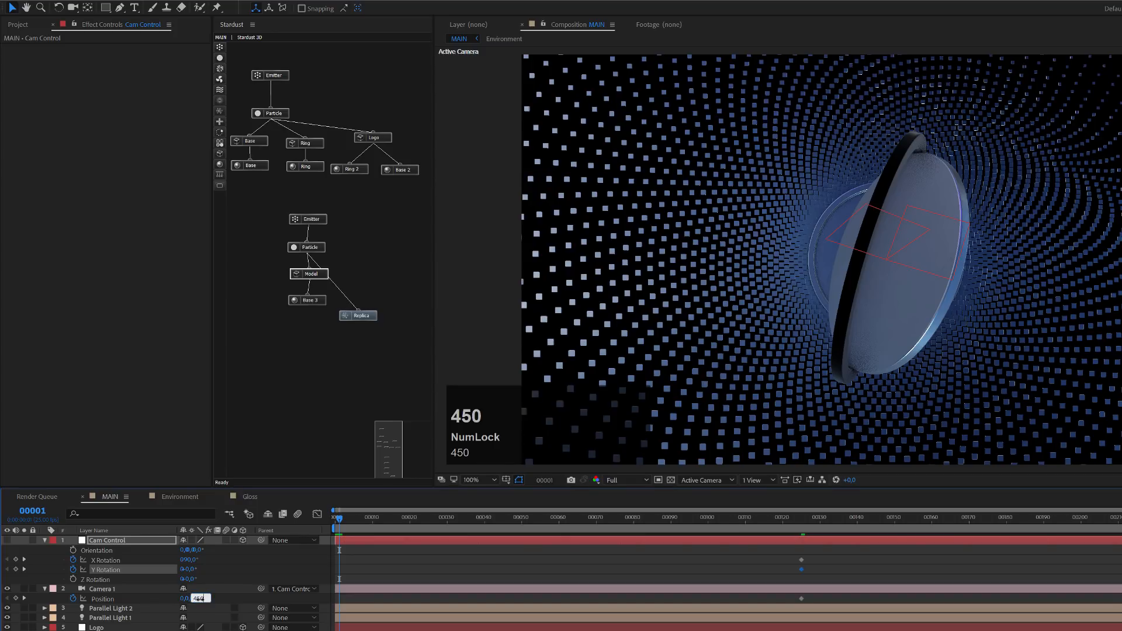
{"action": "key", "text": "BackSpace"}
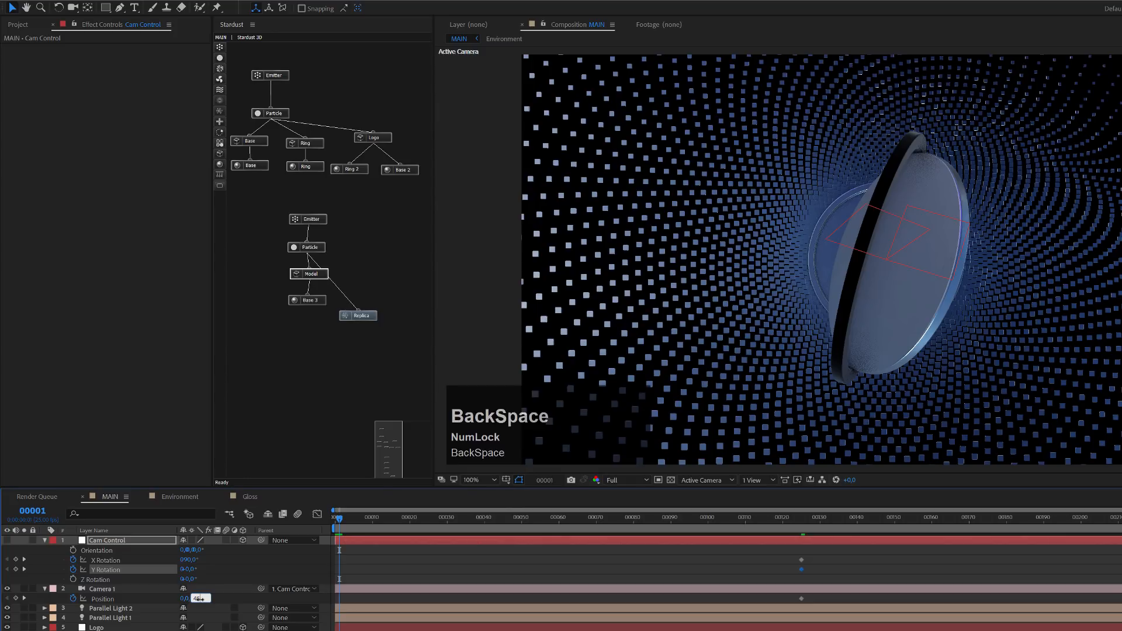
{"action": "type", "text": "-450"}
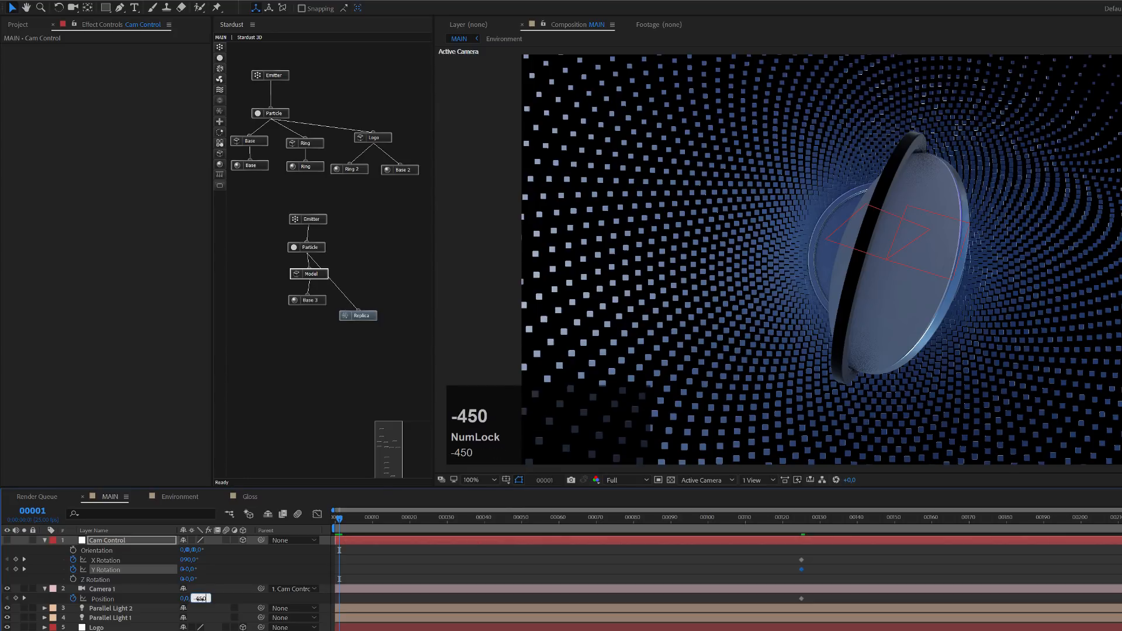
{"action": "key", "text": "Return"}
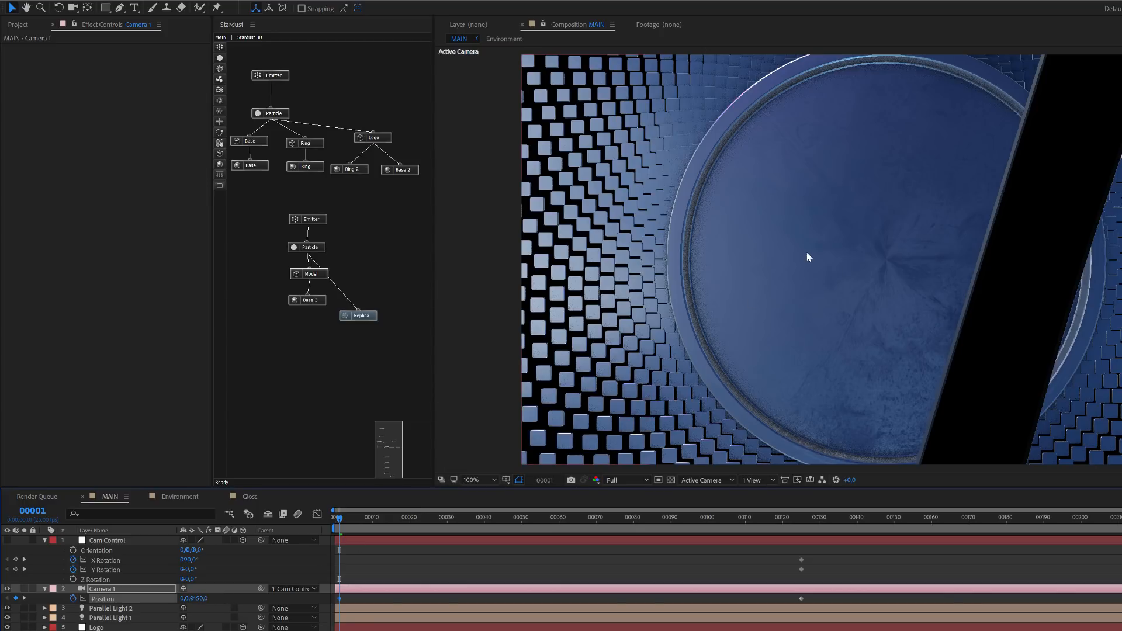
- At frame 1, keyframe the Cam Control null's Y Rotation at 60° and X Rotation at -10°
{"action": "left_click", "coordinate": [190, 570]}
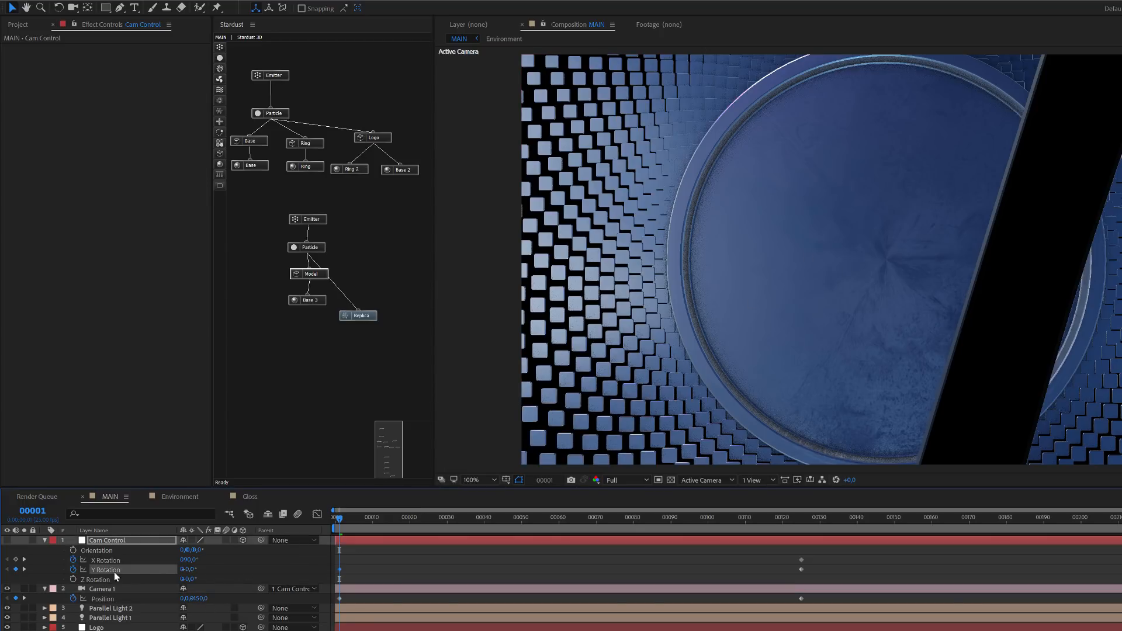
{"action": "left_click", "coordinate": [183, 569]}
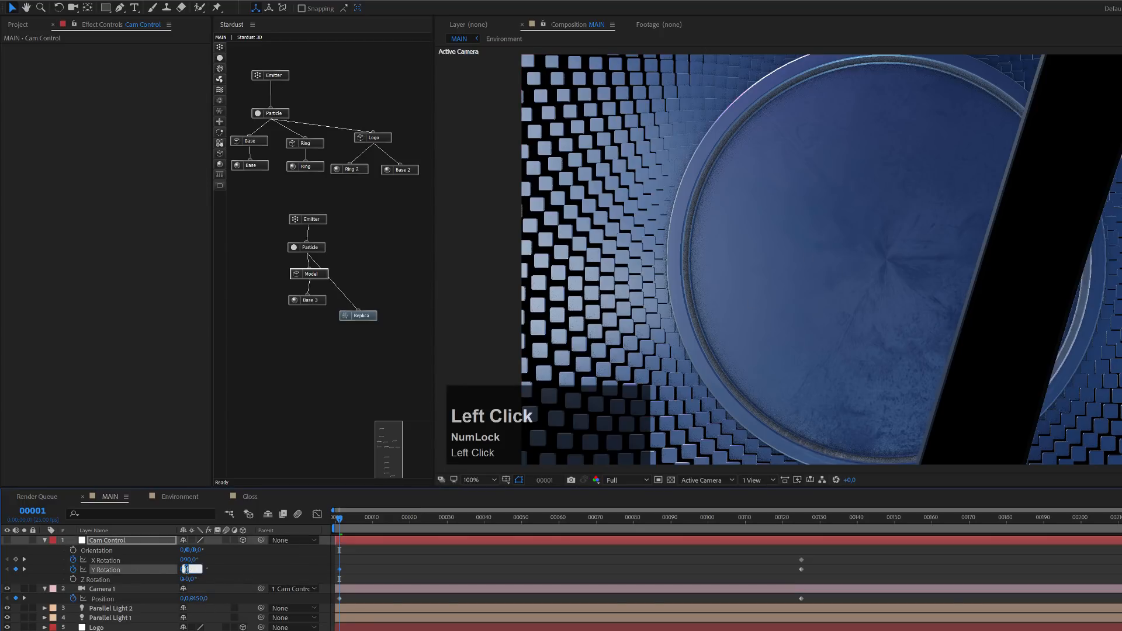
{"action": "type", "text": "60"}
{"action": "left_click", "coordinate": [218, 564]}
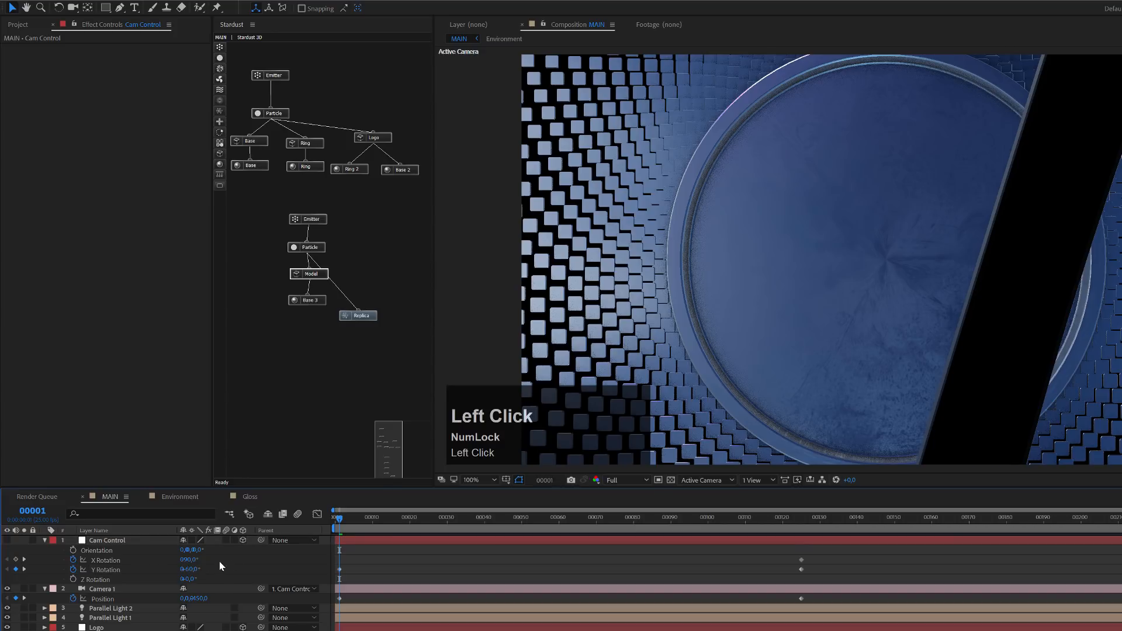
{"action": "left_click", "coordinate": [190, 560]}
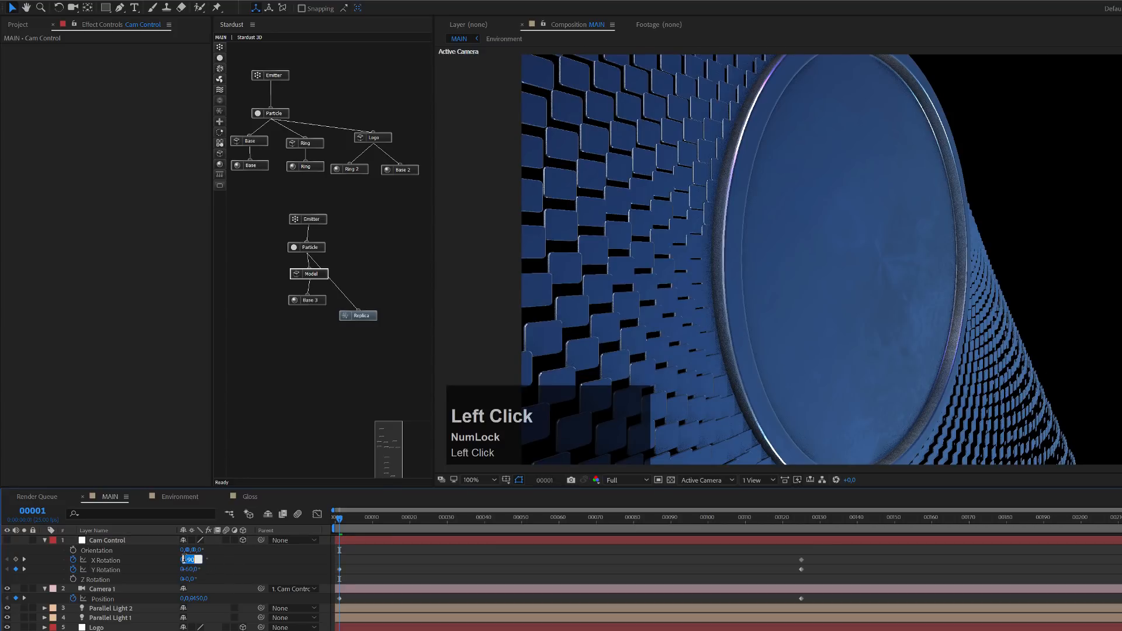
{"action": "type", "text": "-10"}
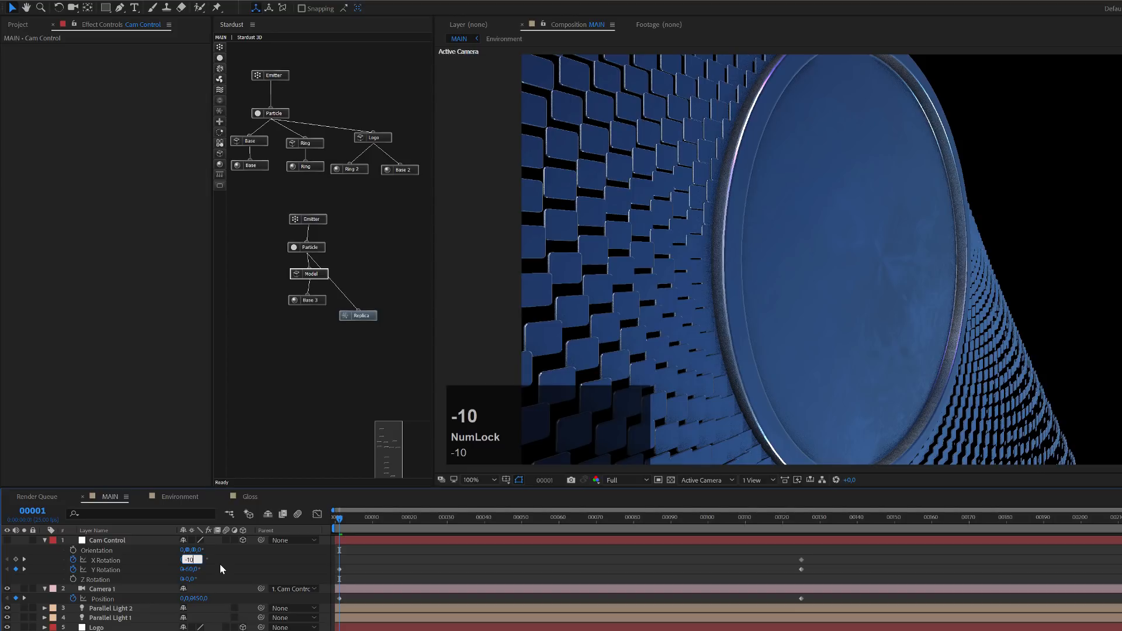
{"action": "key", "text": "Return"}
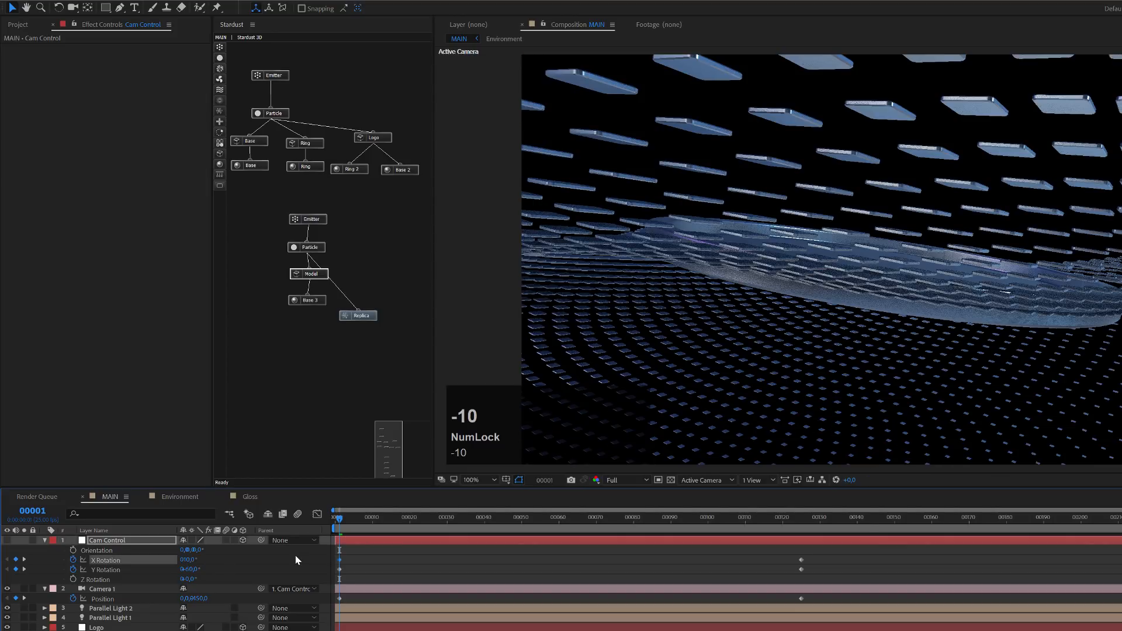
- Review the camera move by stepping through the timeline from the opening frames to frame 128
{"action": "left_click", "coordinate": [357, 519]}
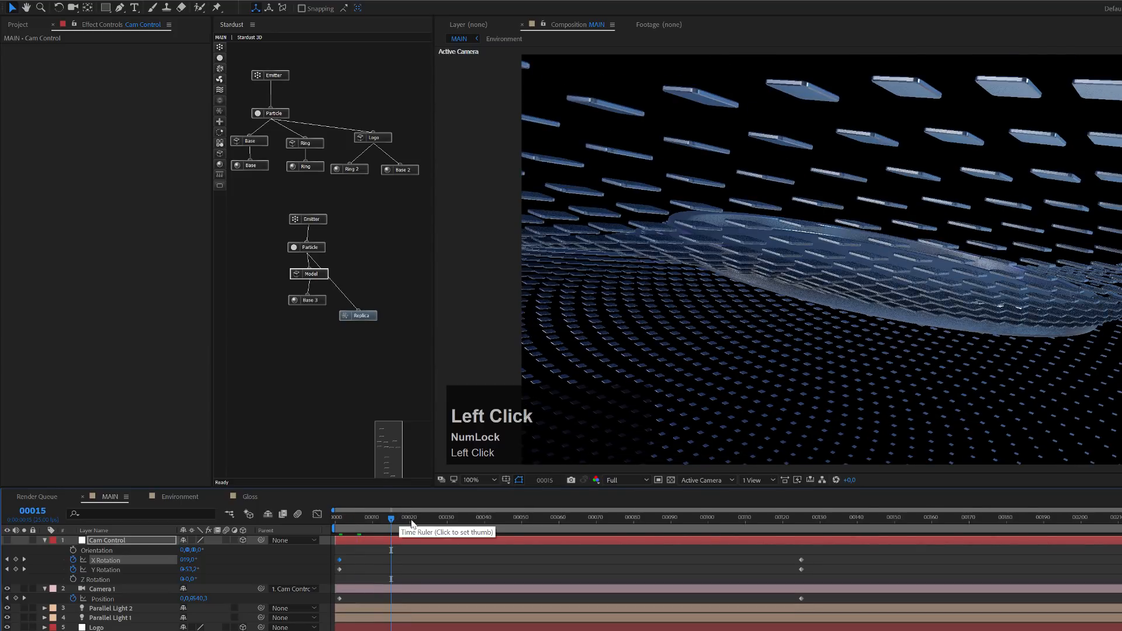
{"action": "left_click", "coordinate": [428, 517]}
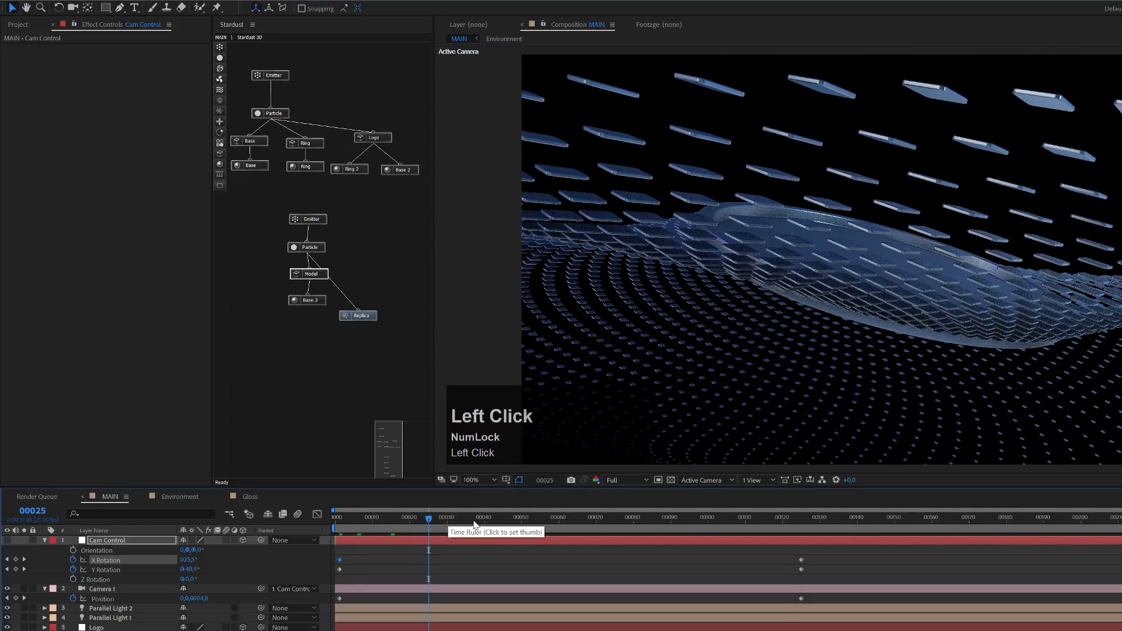
{"action": "left_click", "coordinate": [474, 519]}
{"action": "left_click", "coordinate": [512, 519]}
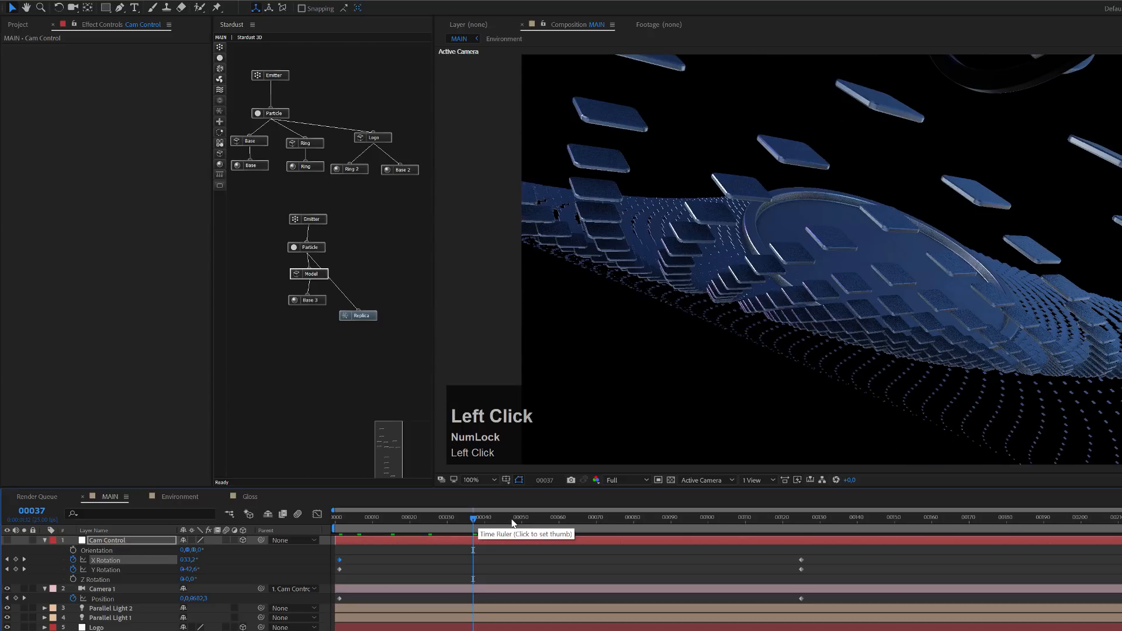
{"action": "left_click", "coordinate": [542, 520]}
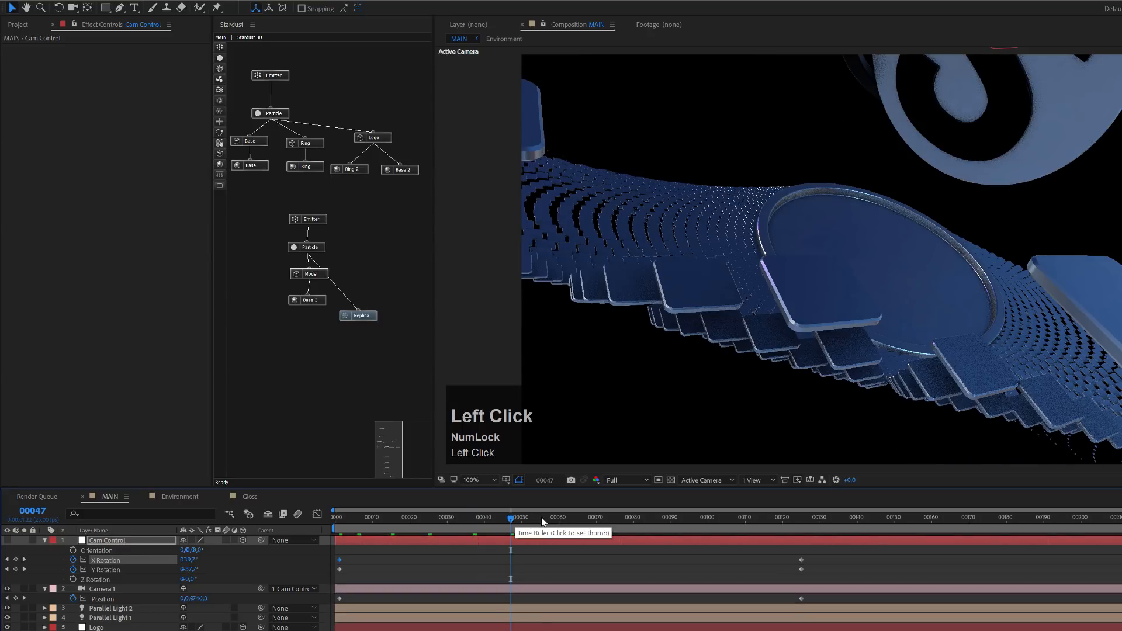
{"action": "left_click", "coordinate": [583, 519]}
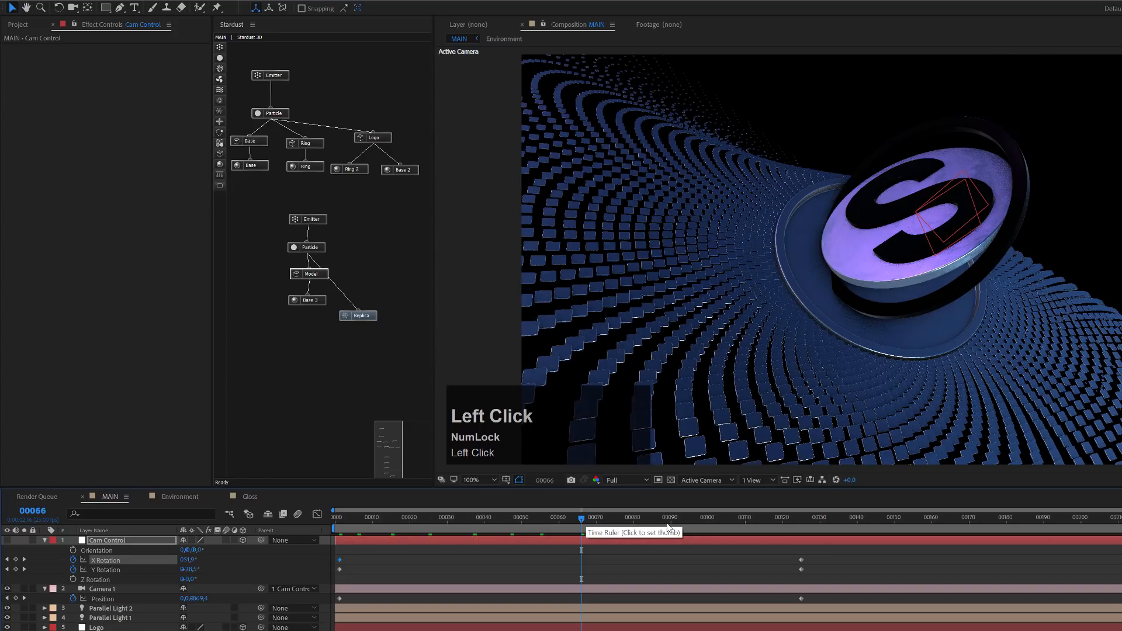
{"action": "left_click", "coordinate": [667, 521]}
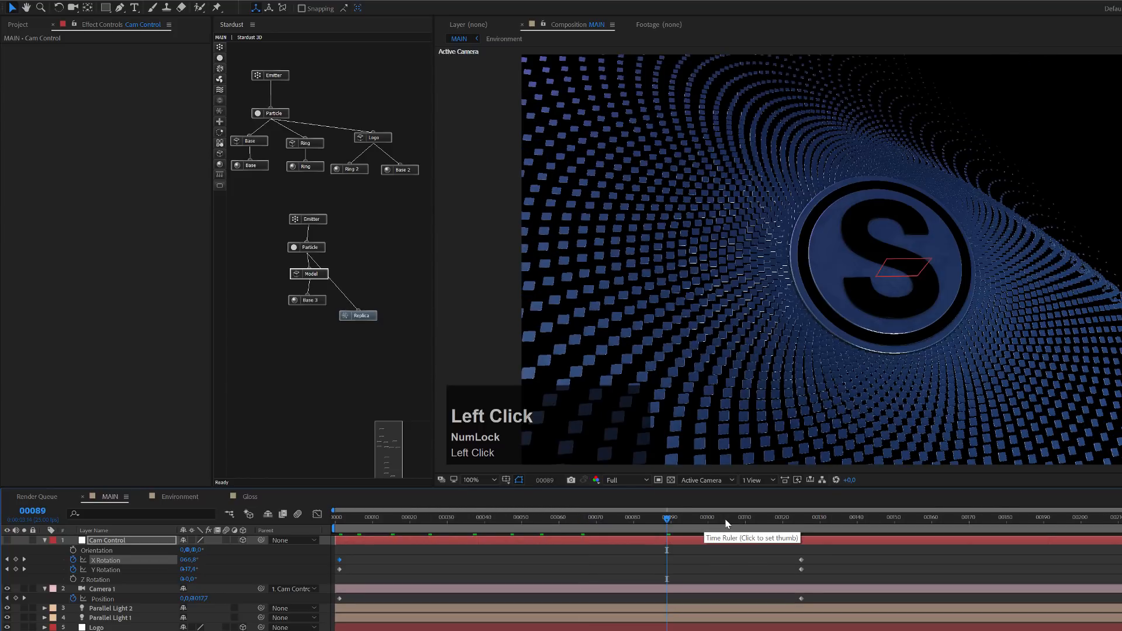
{"action": "left_click", "coordinate": [726, 520]}
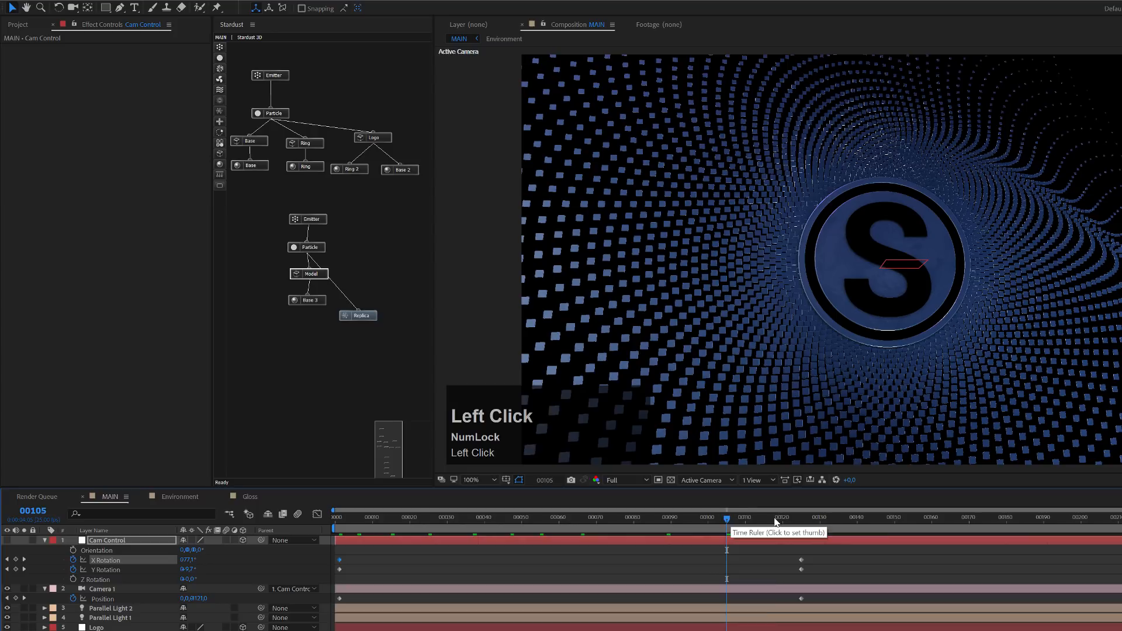
{"action": "left_click", "coordinate": [775, 519]}
{"action": "left_click", "coordinate": [813, 520]}
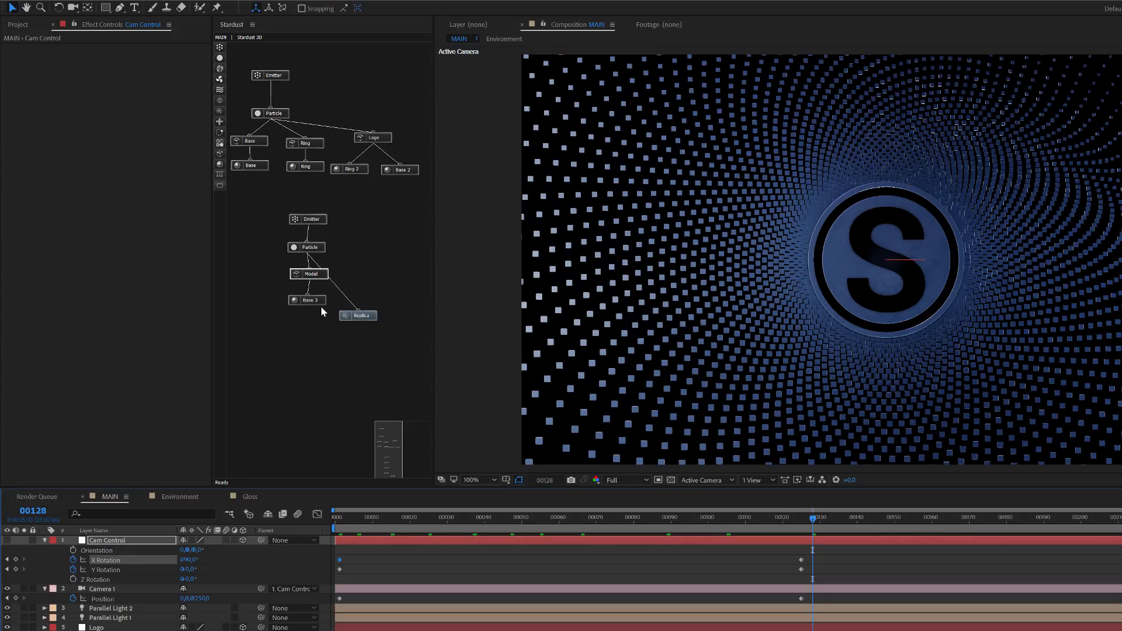
- Add a Turbulence node connected below the Replica node and set its Position offset to 10
{"action": "left_click_drag", "start_coordinate": [220, 90], "coordinate": [239, 93]}
{"action": "mouse_move", "coordinate": [370, 339]}
{"action": "left_mouse_down"}
{"action": "mouse_move", "coordinate": [360, 344]}
{"action": "mouse_move", "coordinate": [372, 339]}
{"action": "mouse_move", "coordinate": [372, 352]}
{"action": "left_mouse_up"}
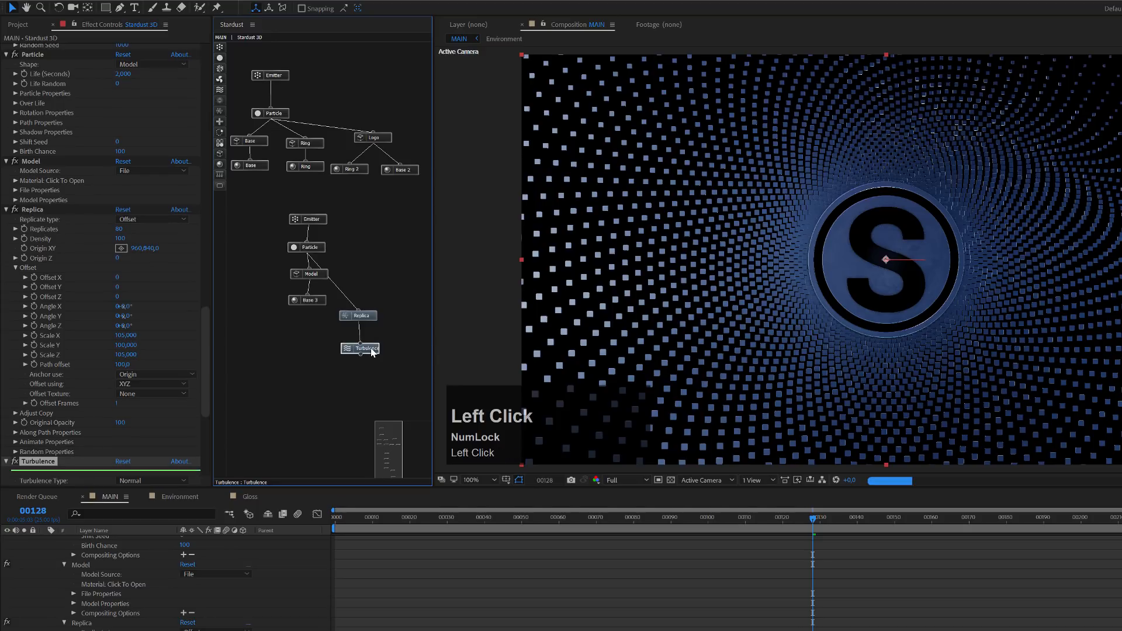
{"action": "scroll", "coordinate": [135, 367], "scroll_direction": "down", "scroll_amount": 5}
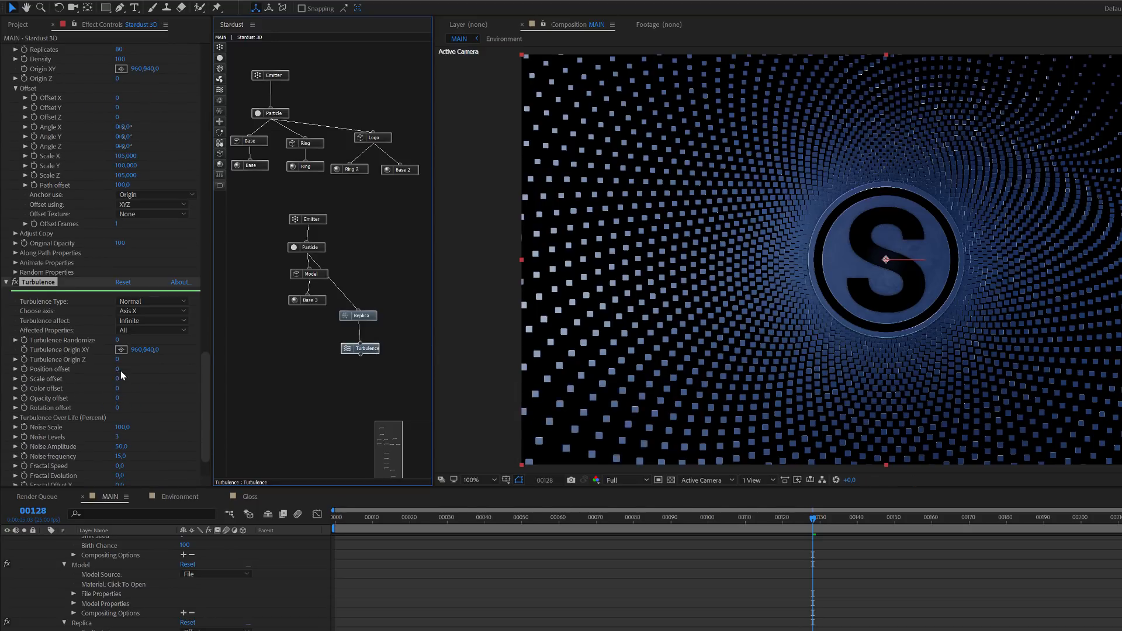
{"action": "left_click", "coordinate": [118, 370]}
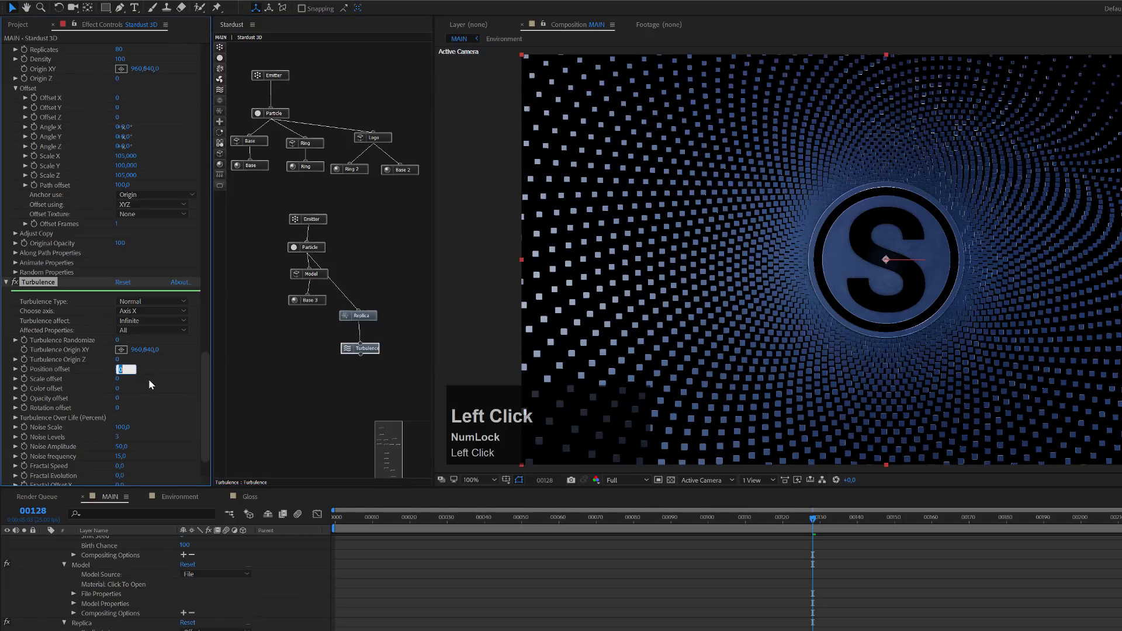
{"action": "type", "text": "10"}
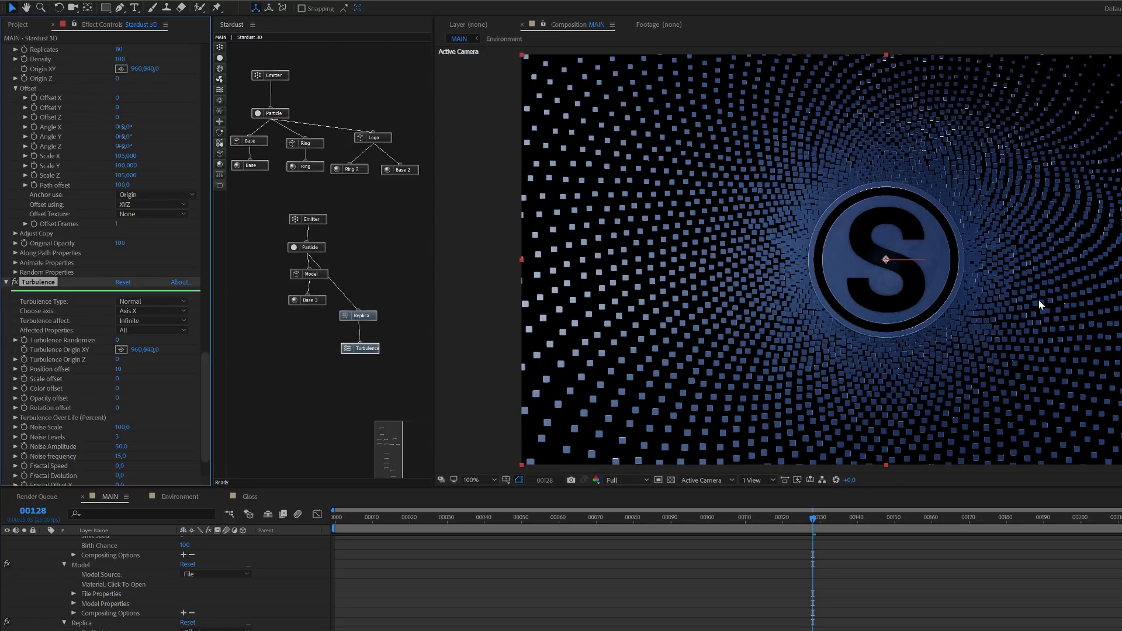
- Set the Turbulence node's Noise Scale to 500 and its Rotation offset to 100
{"action": "scroll", "coordinate": [160, 406], "scroll_direction": "down", "scroll_amount": 2}
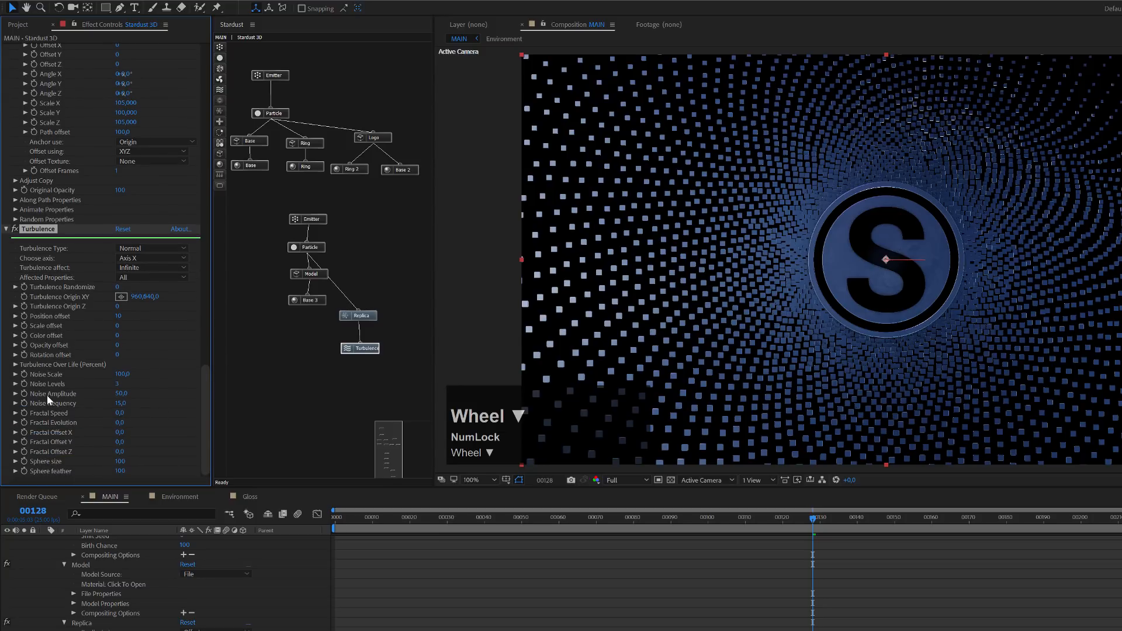
{"action": "left_click", "coordinate": [122, 374]}
{"action": "type", "text": "500"}
{"action": "key", "text": "Return"}
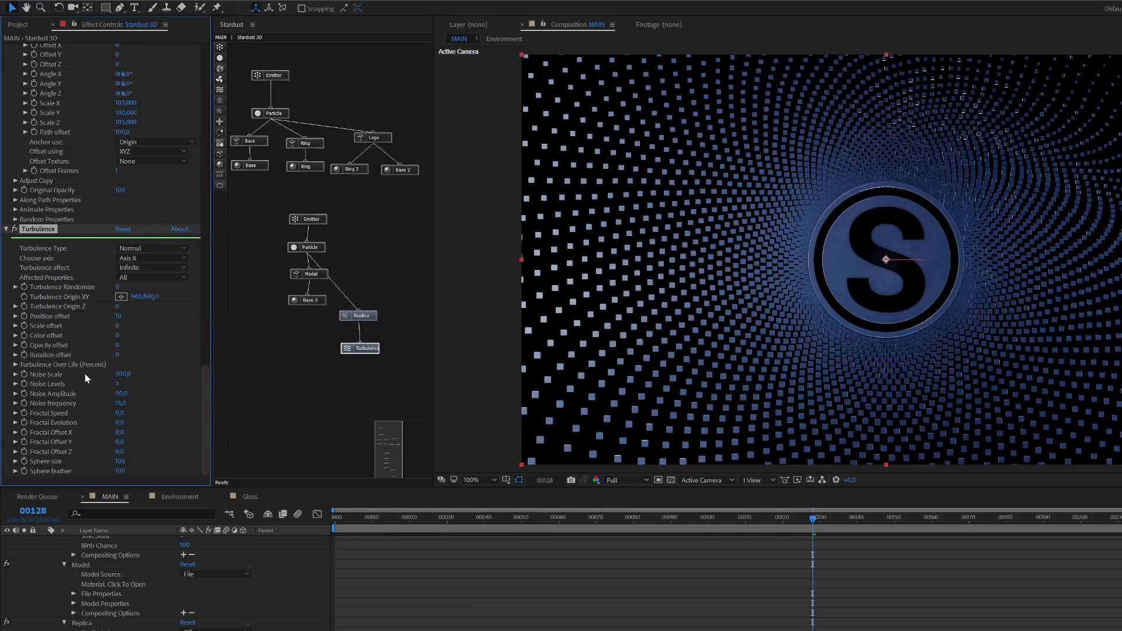
{"action": "left_click", "coordinate": [116, 355]}
{"action": "type", "text": "100"}
{"action": "key", "text": "Return"}
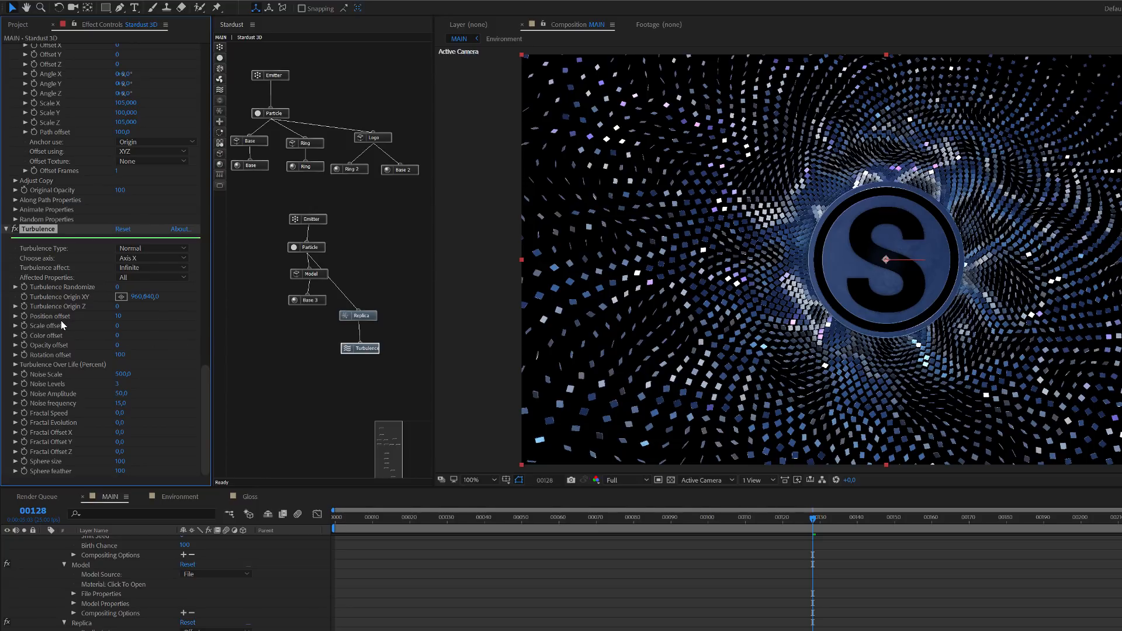
- Try a Turbulence Scale offset of 100 before settling on 50
{"action": "left_click", "coordinate": [118, 326]}
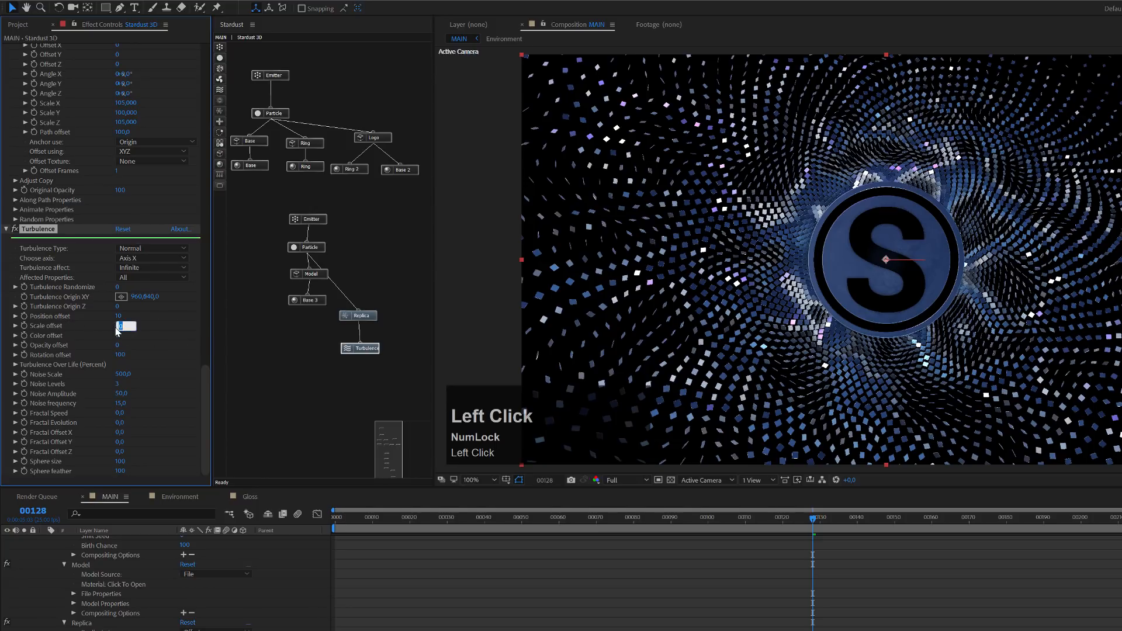
{"action": "type", "text": "100"}
{"action": "key", "text": "Return"}
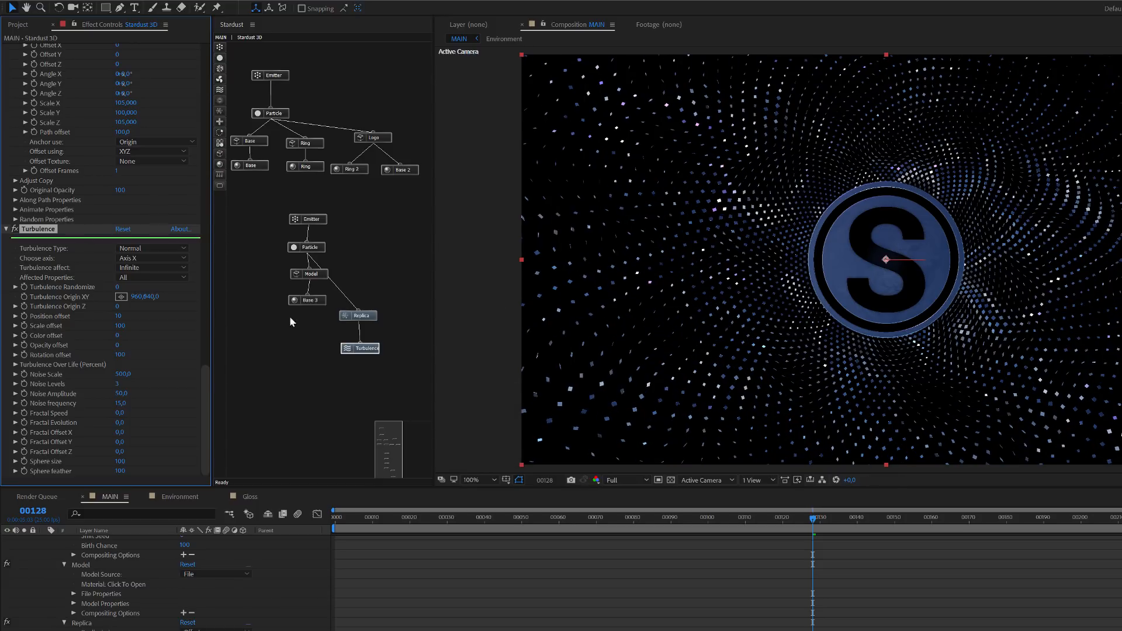
{"action": "left_click", "coordinate": [123, 326]}
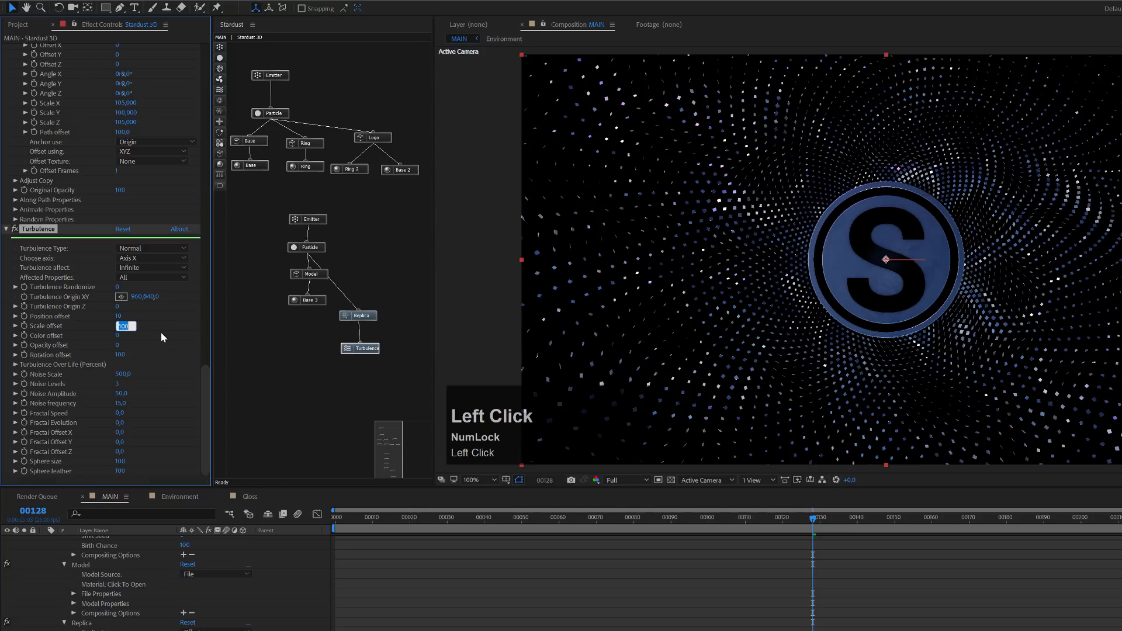
{"action": "type", "text": "50"}
{"action": "key", "text": "Return"}
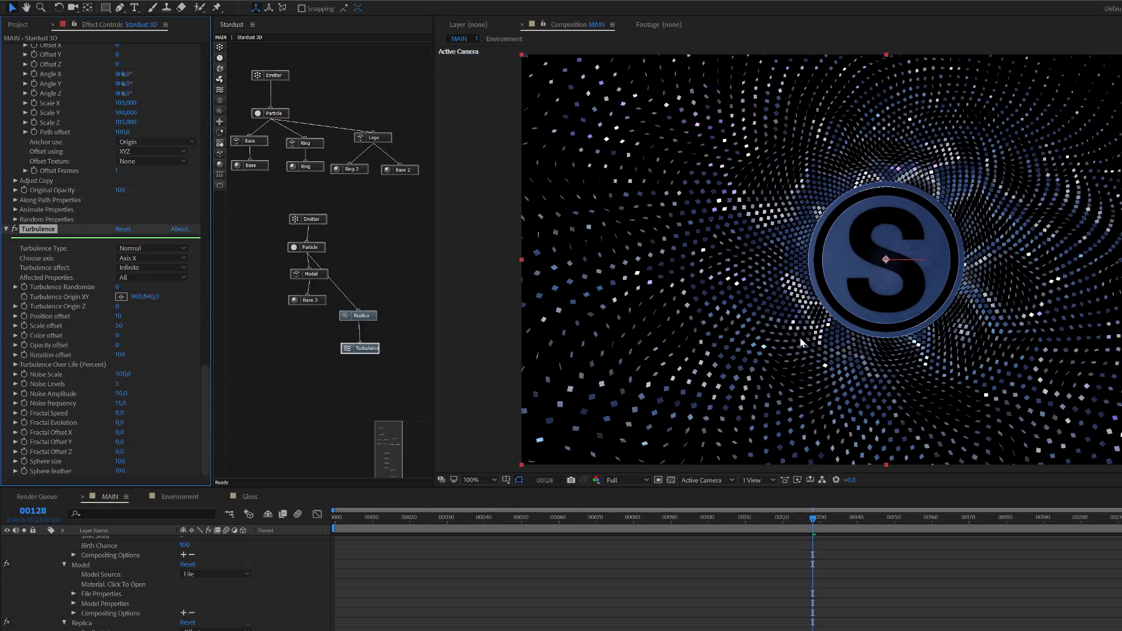
- Raise the Turbulence node's Noise Scale to 750
{"action": "left_click", "coordinate": [124, 375]}
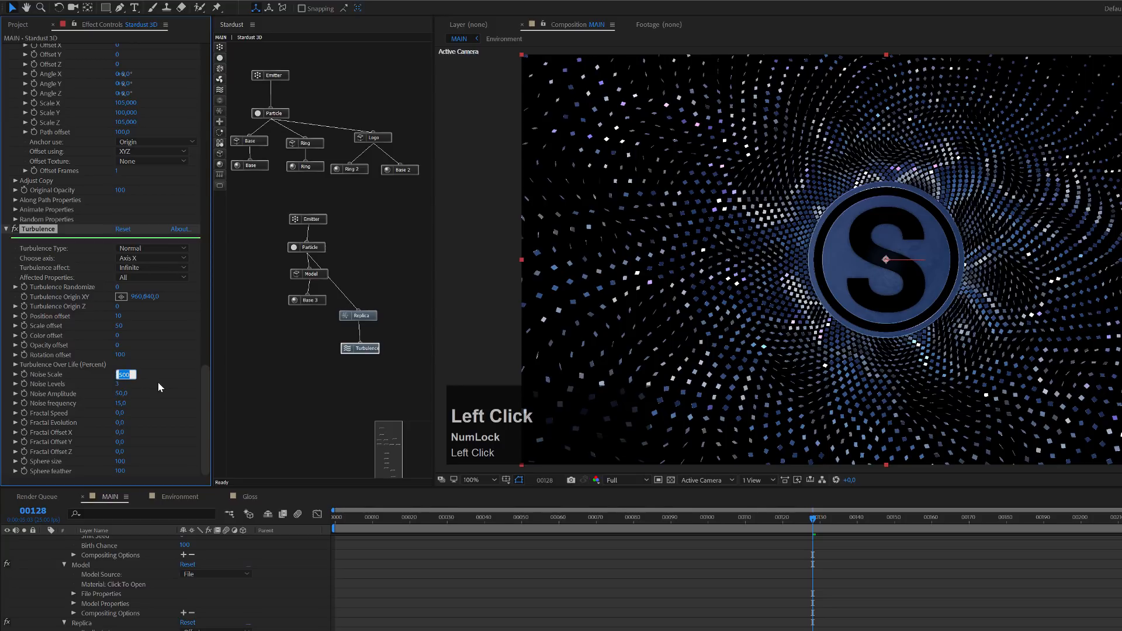
{"action": "type", "text": "750"}
{"action": "key", "text": "Return"}
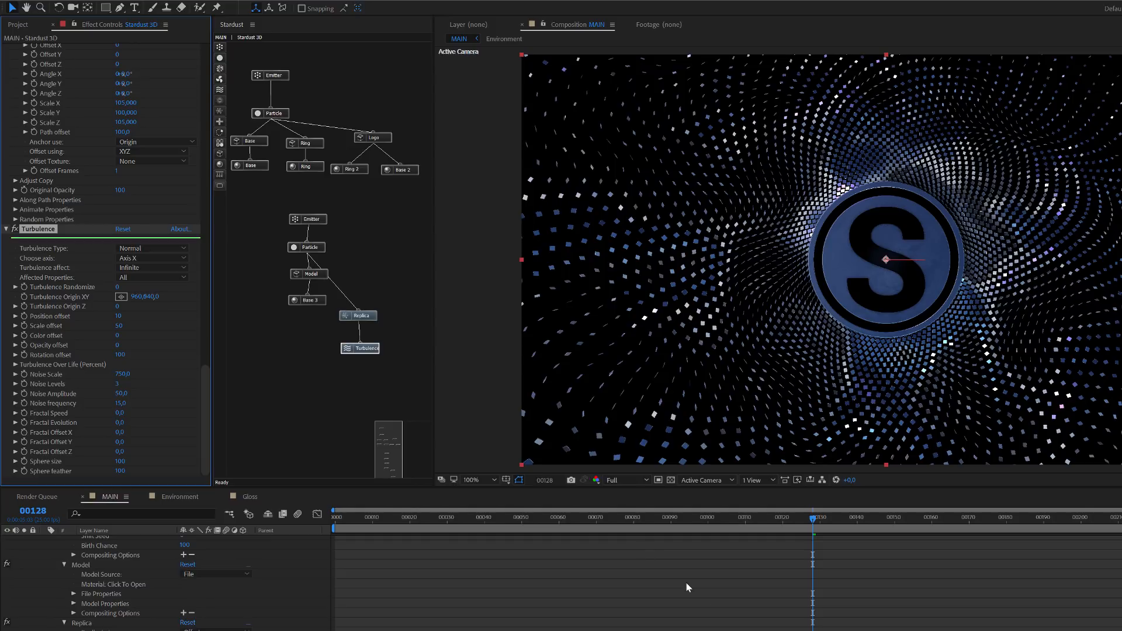
- Limit the turbulence to a spherical region by setting Turbulence affect to Sphere
{"action": "scroll", "coordinate": [704, 595], "scroll_direction": "up", "scroll_amount": 3}
{"action": "scroll", "coordinate": [707, 594], "scroll_direction": "up", "scroll_amount": 5}
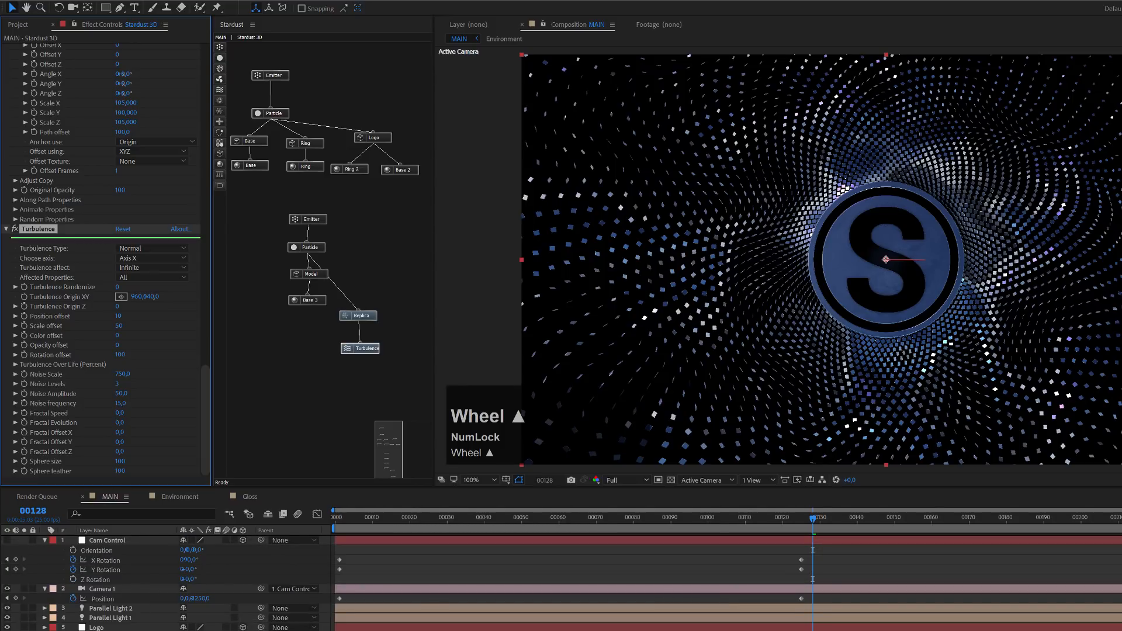
{"action": "left_click", "coordinate": [110, 496]}
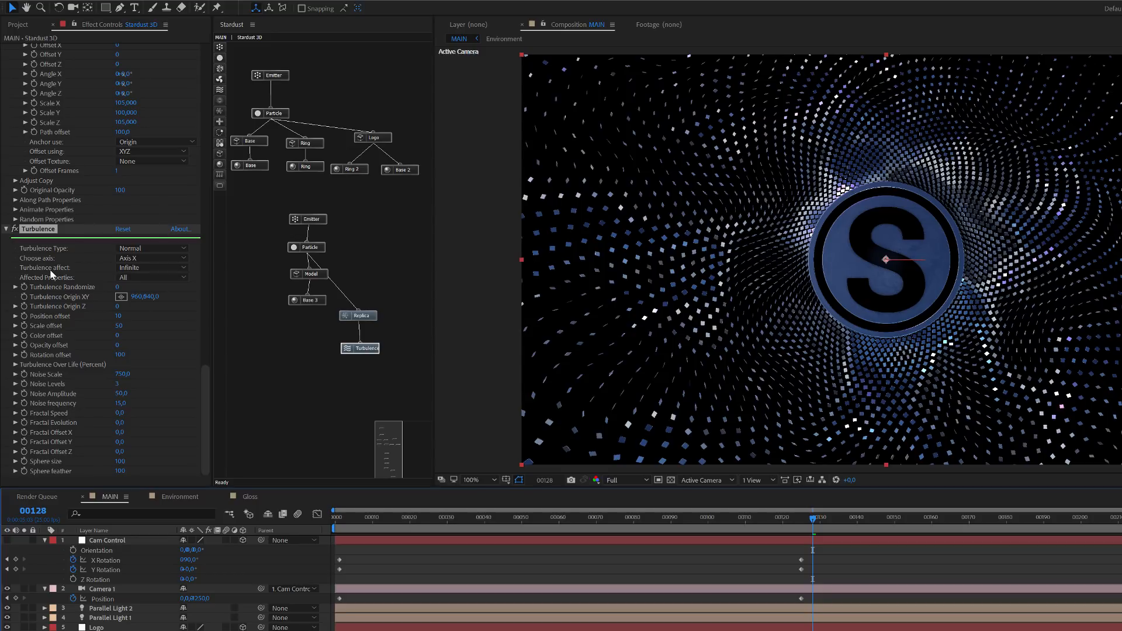
{"action": "left_click", "coordinate": [139, 268]}
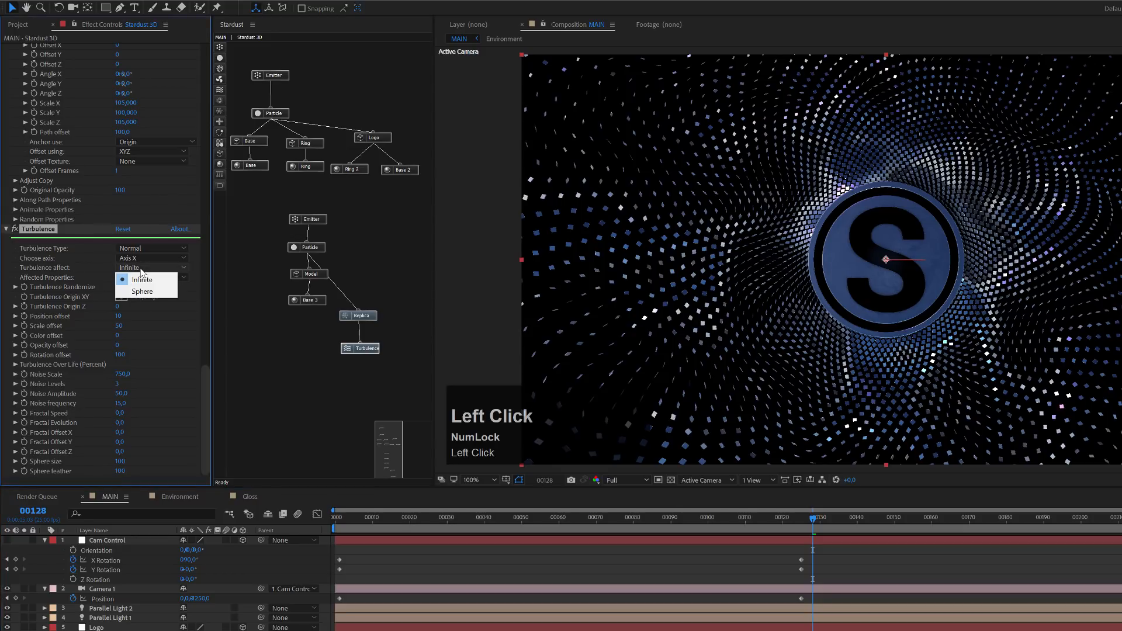
{"action": "left_click", "coordinate": [142, 291]}
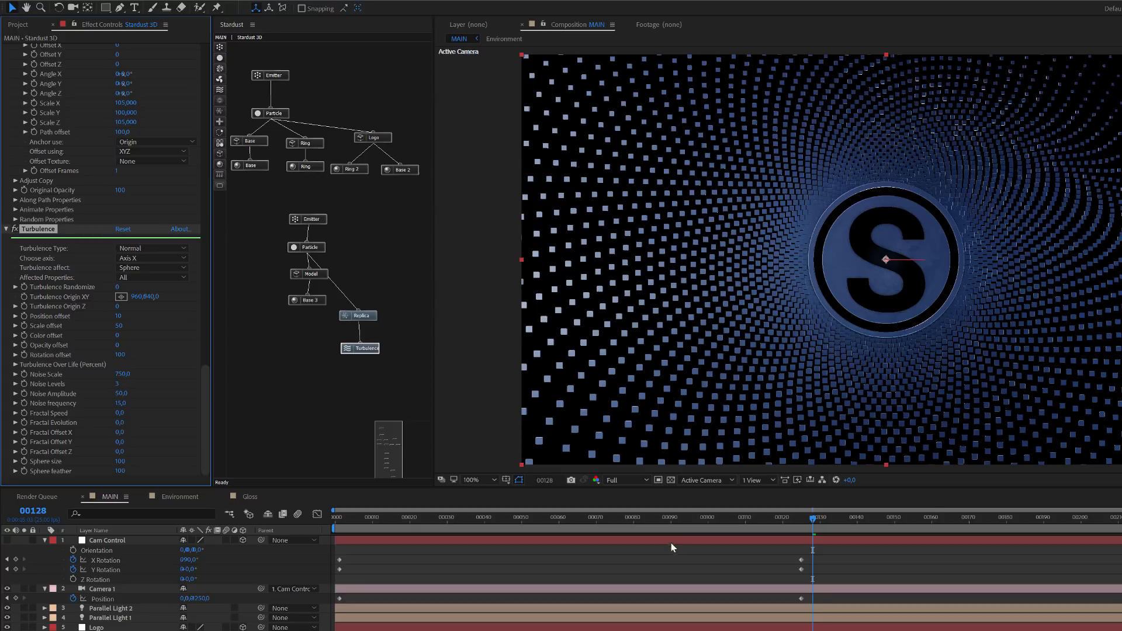
- Move the current time to frame 95, aligned with the Logo layer's last rotation keyframes
{"action": "left_click_drag", "start_coordinate": [592, 524], "coordinate": [615, 521]}
{"action": "left_click", "coordinate": [111, 627]}
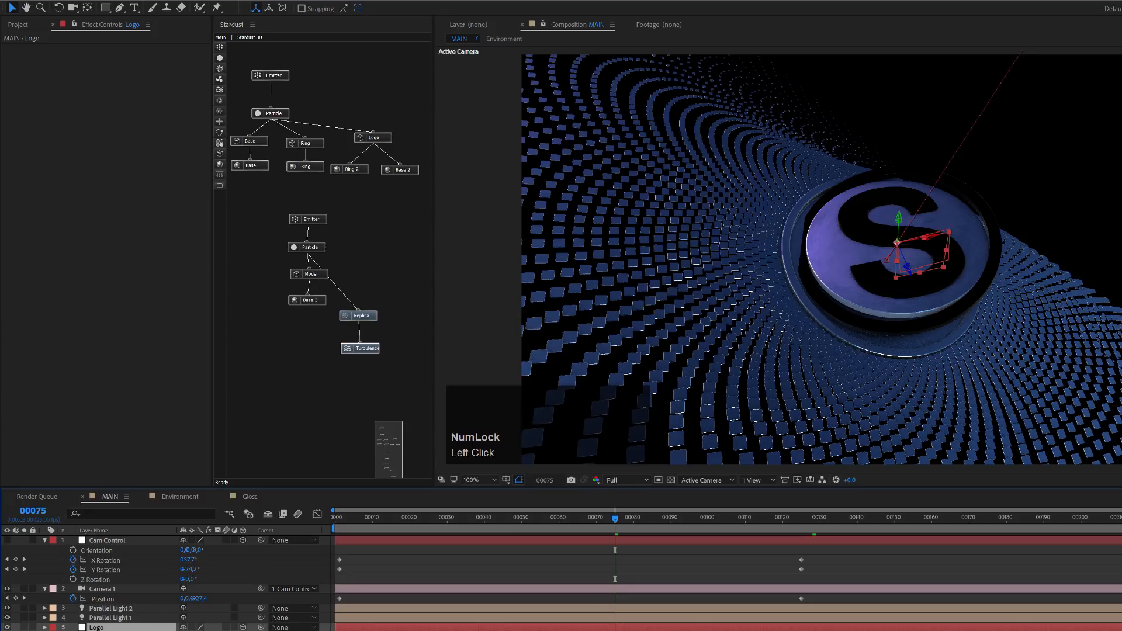
{"action": "key", "text": "u"}
{"action": "left_click_drag", "start_coordinate": [689, 522], "coordinate": [688, 520]}
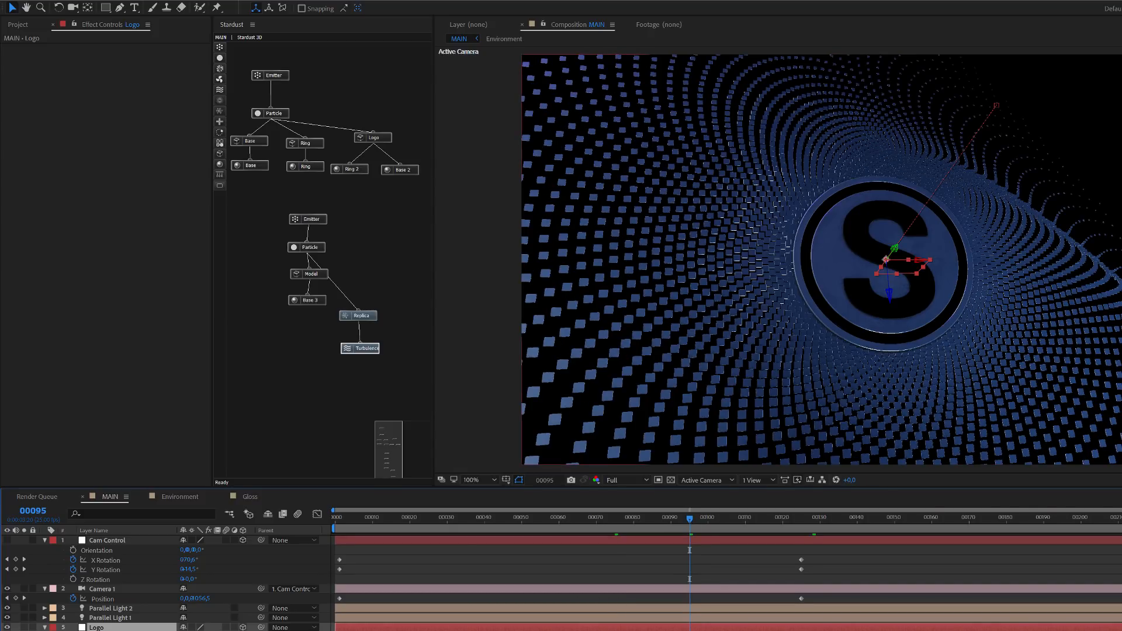
- Set the Sphere size of the Turbulence node on the Stardust 3D layer to 200
{"action": "left_click", "coordinate": [96, 630]}
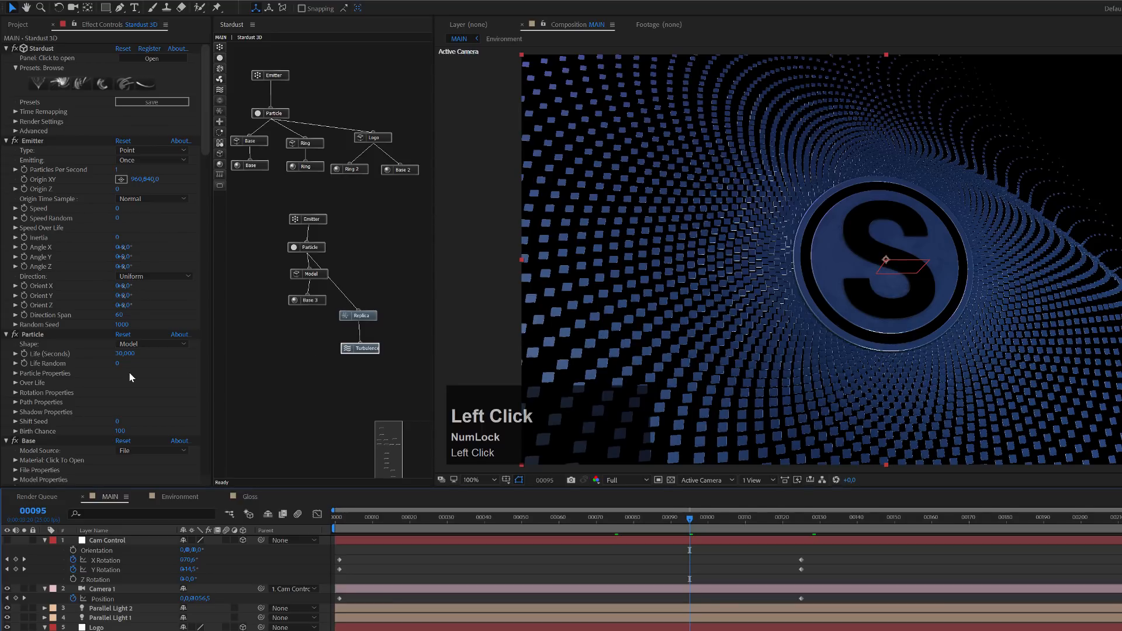
{"action": "scroll", "coordinate": [129, 373], "scroll_direction": "down", "scroll_amount": 3}
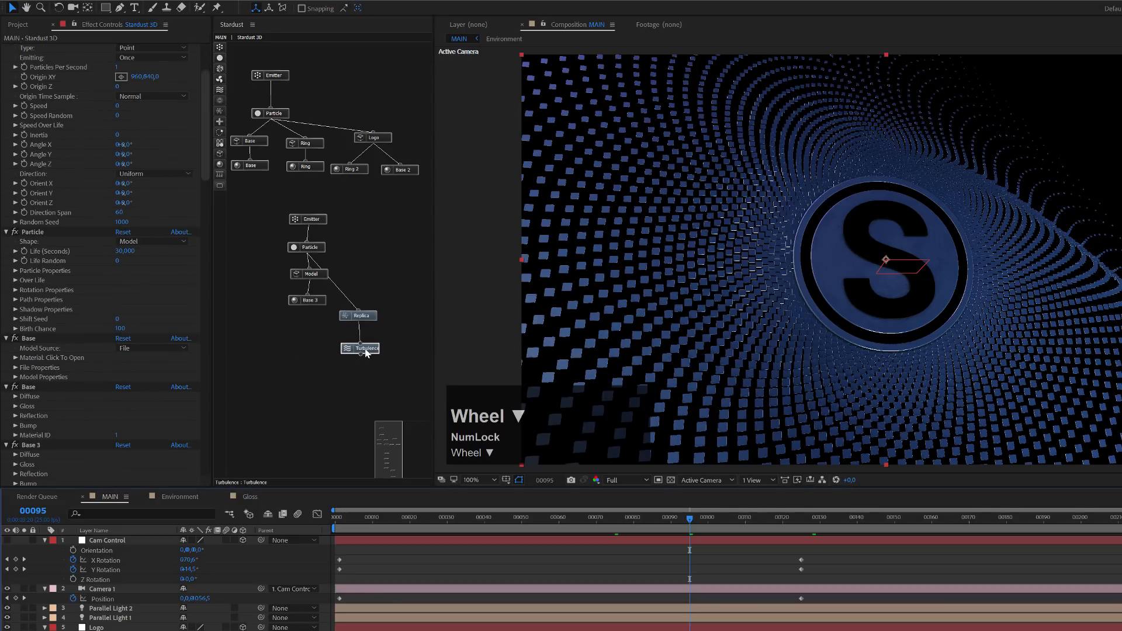
{"action": "left_click", "coordinate": [346, 349]}
{"action": "scroll", "coordinate": [128, 380], "scroll_direction": "down", "scroll_amount": 3}
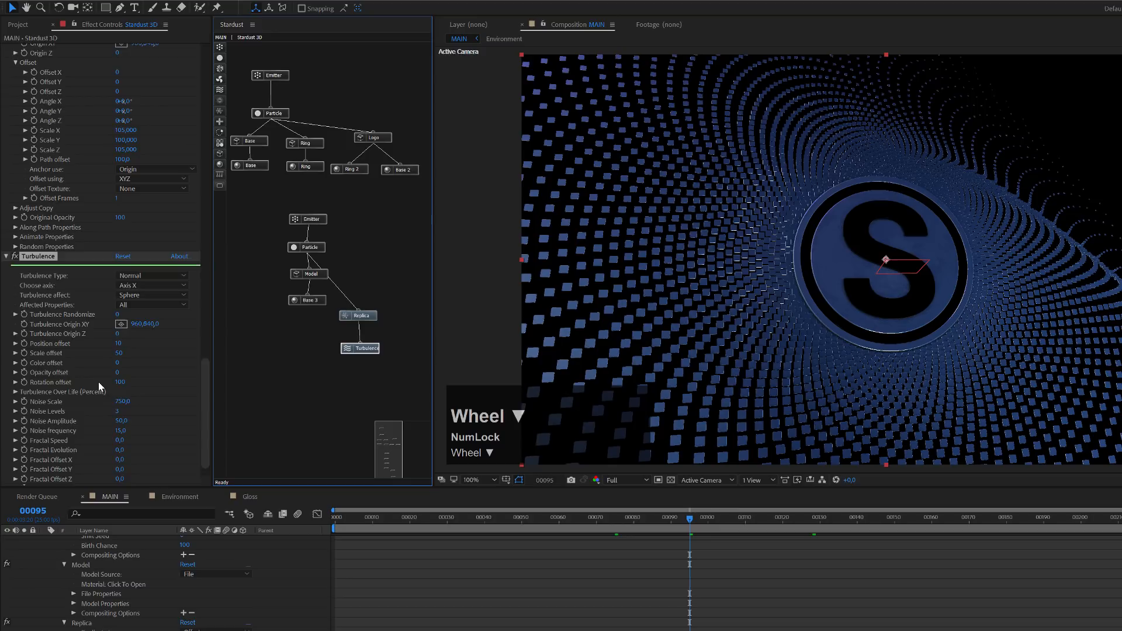
{"action": "scroll", "coordinate": [99, 381], "scroll_direction": "down", "scroll_amount": 1}
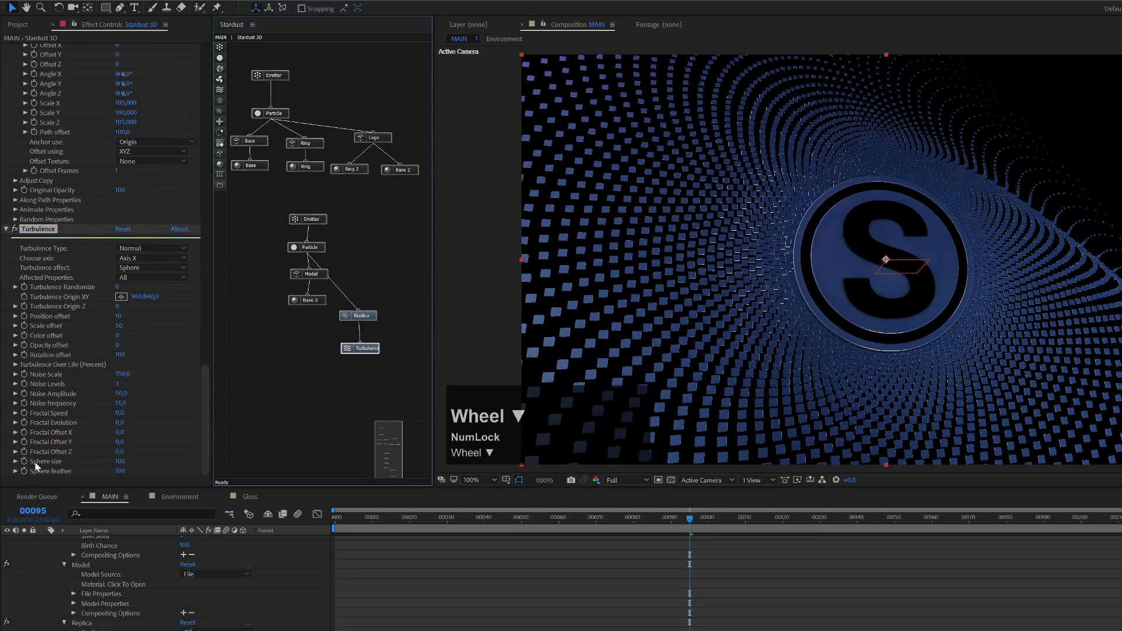
{"action": "left_click", "coordinate": [119, 461]}
{"action": "type", "text": "200"}
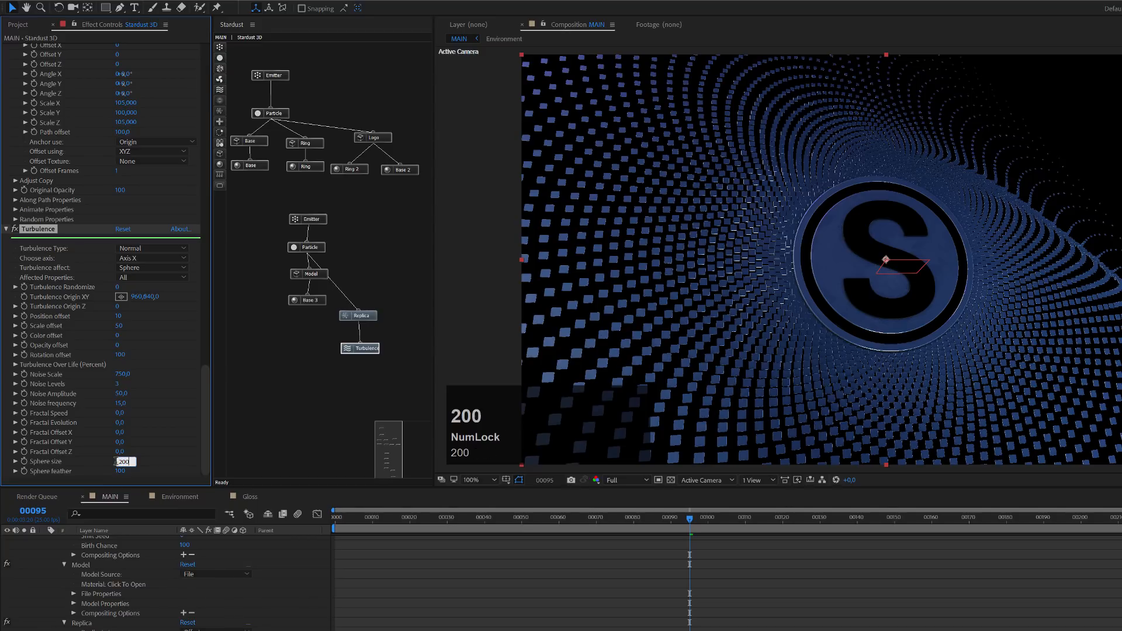
{"action": "key", "text": "Return"}
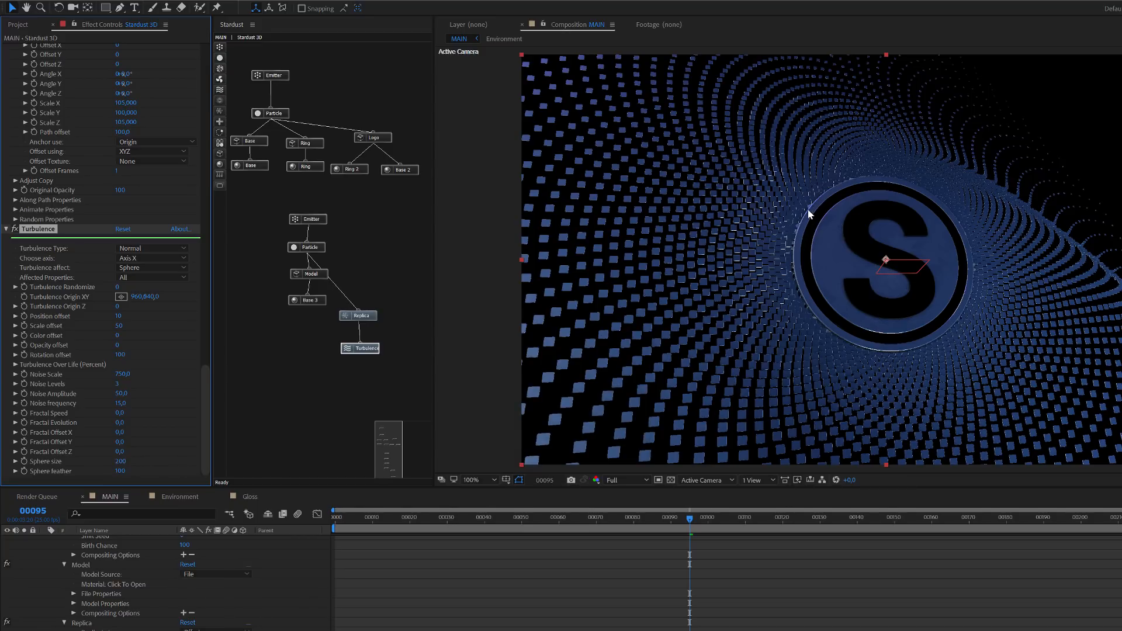
- Refine the Turbulence Sphere size to 190 and start keyframing it at frame 95
{"action": "left_click", "coordinate": [120, 462]}
{"action": "type", "text": "190"}
{"action": "key", "text": "Return"}
{"action": "left_click", "coordinate": [25, 461]}
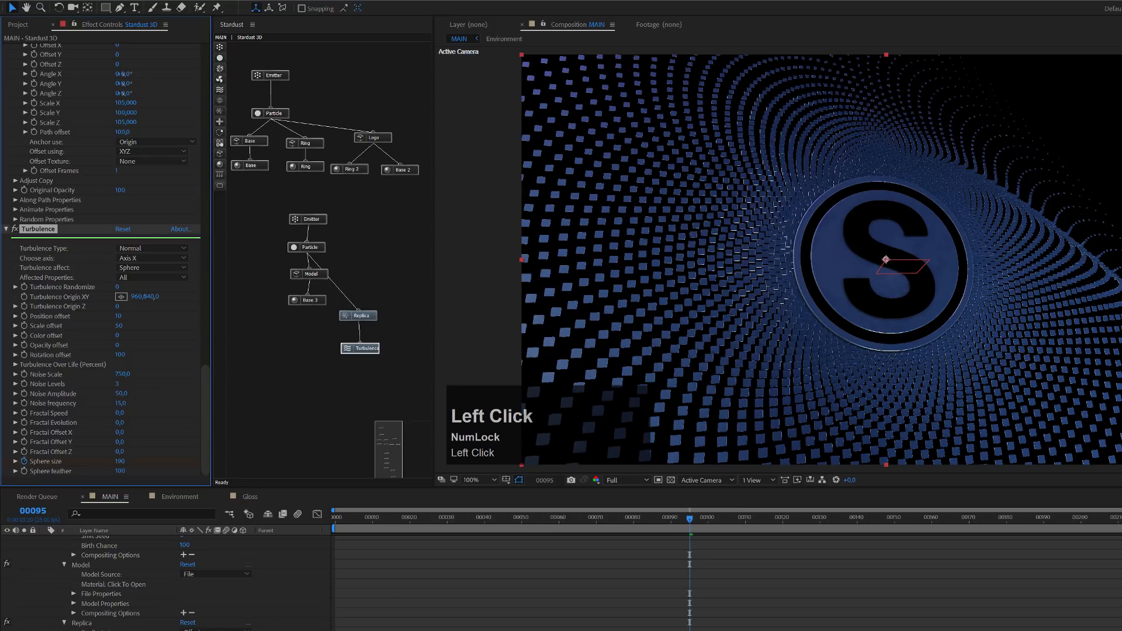
- Add a Turbulence Sphere size keyframe of 2000 at frame 125, where the camera animation ends
{"action": "scroll", "coordinate": [163, 584], "scroll_direction": "up", "scroll_amount": 5}
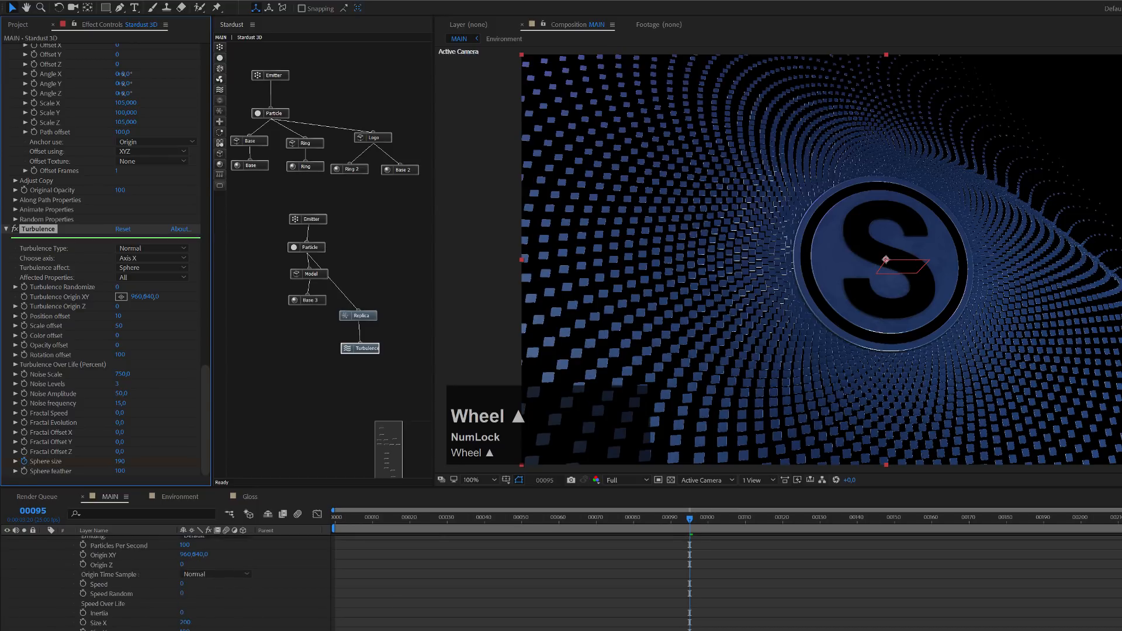
{"action": "scroll", "coordinate": [164, 584], "scroll_direction": "up", "scroll_amount": 5}
{"action": "key", "text": "u"}
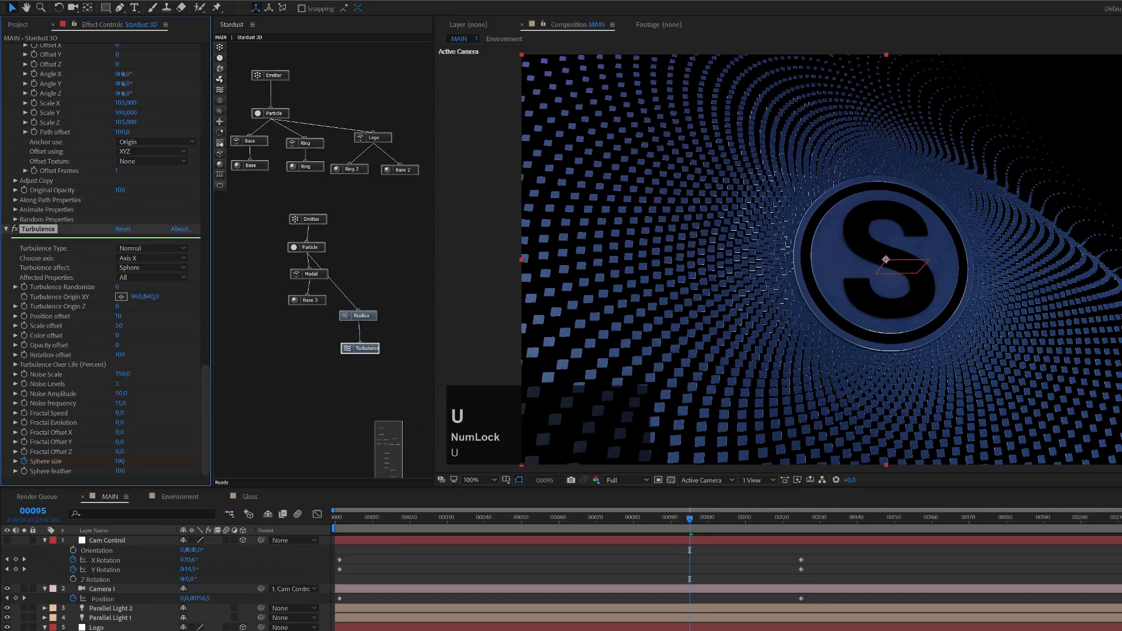
{"action": "left_click", "coordinate": [819, 496]}
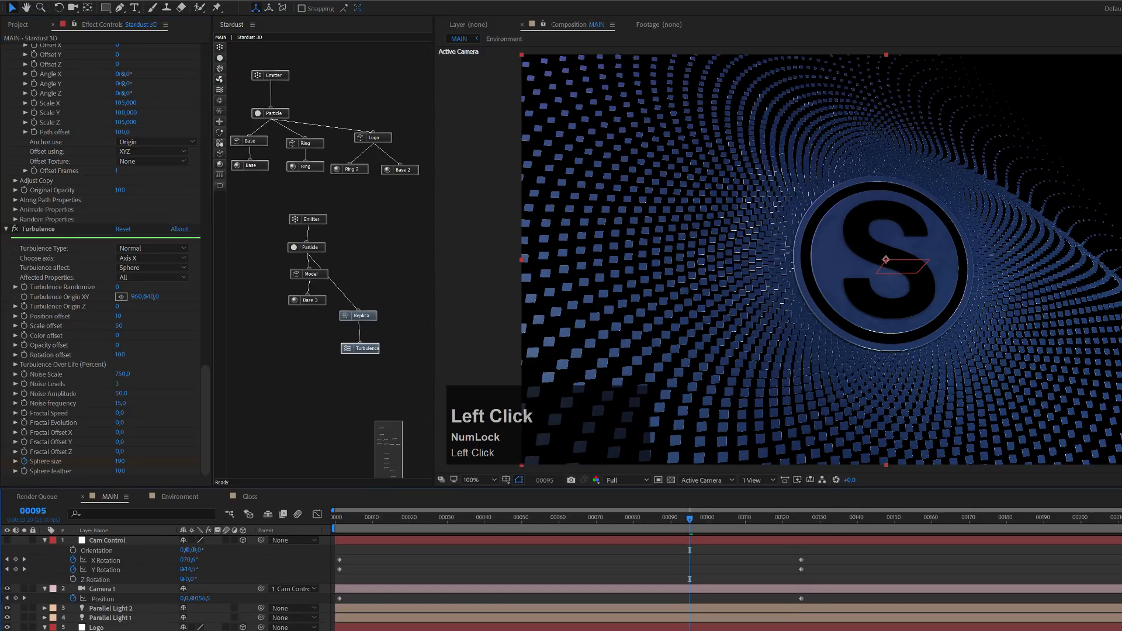
{"action": "left_click", "coordinate": [802, 524]}
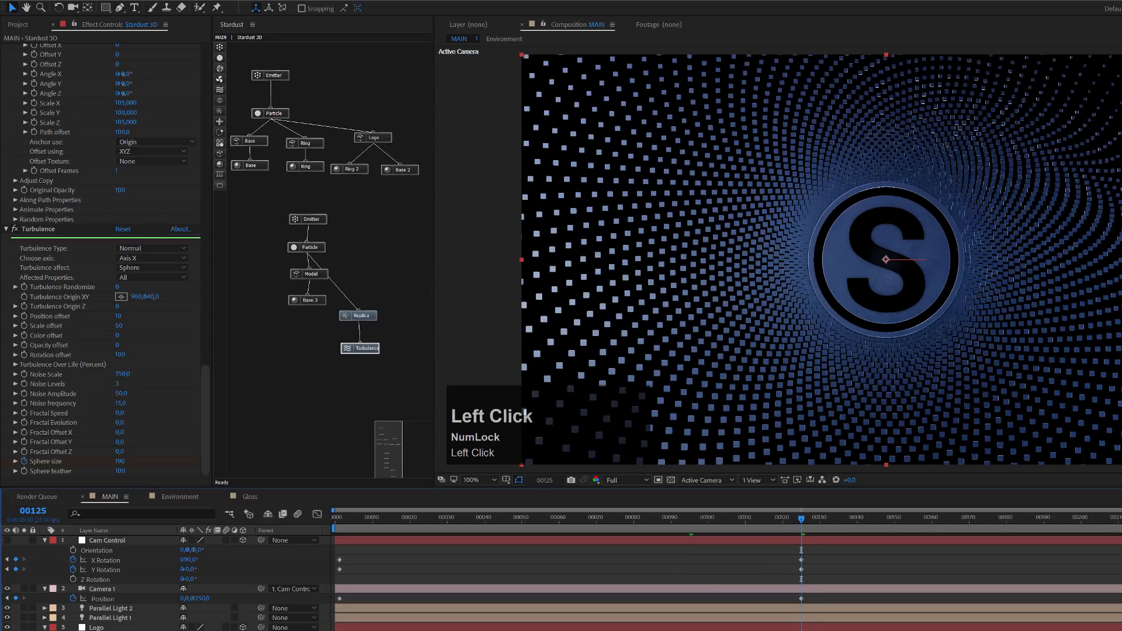
{"action": "type", "text": "2000"}
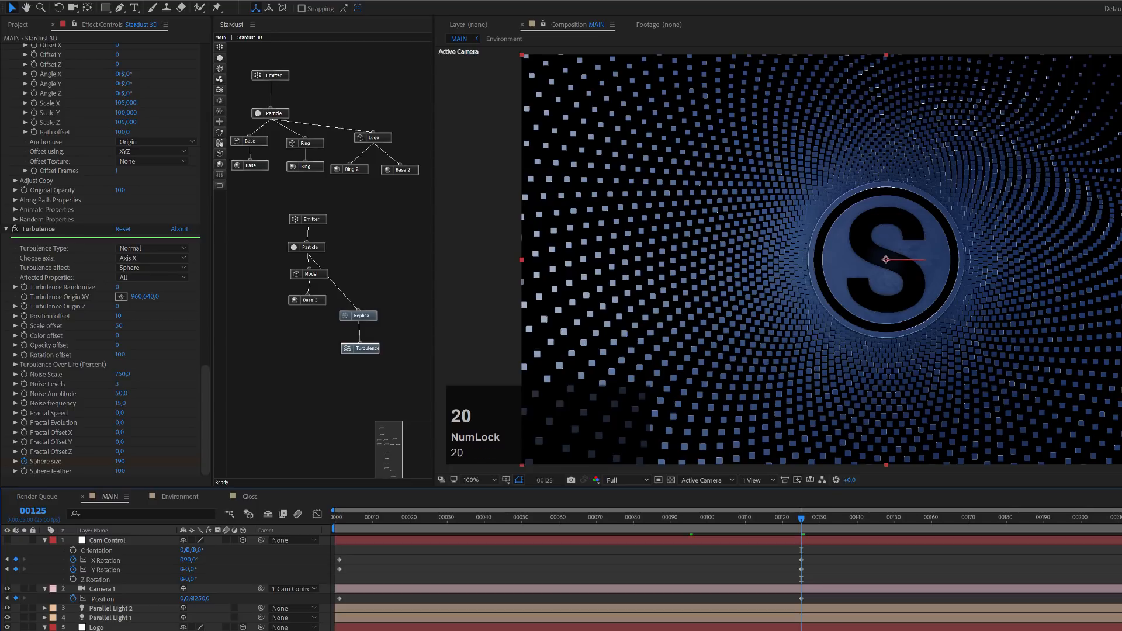
{"action": "key", "text": "Return"}
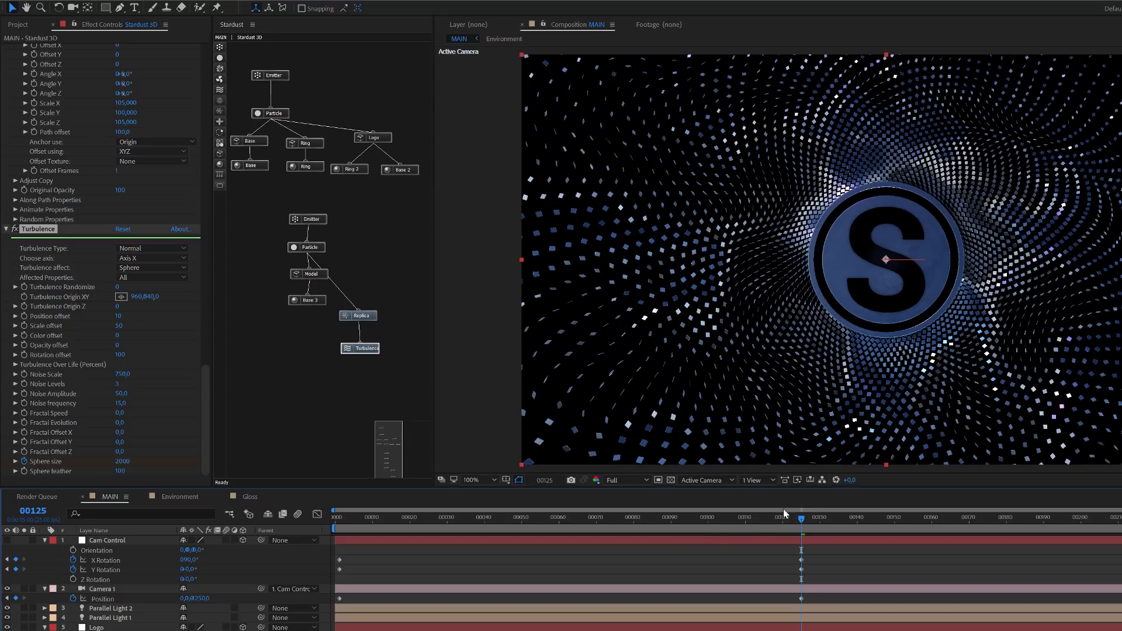
- Start keyframing the Diffuse Color of the logo's Ring 2 material at frame 85
{"action": "left_click", "coordinate": [692, 520]}
{"action": "left_click_drag", "start_coordinate": [688, 521], "coordinate": [686, 521]}
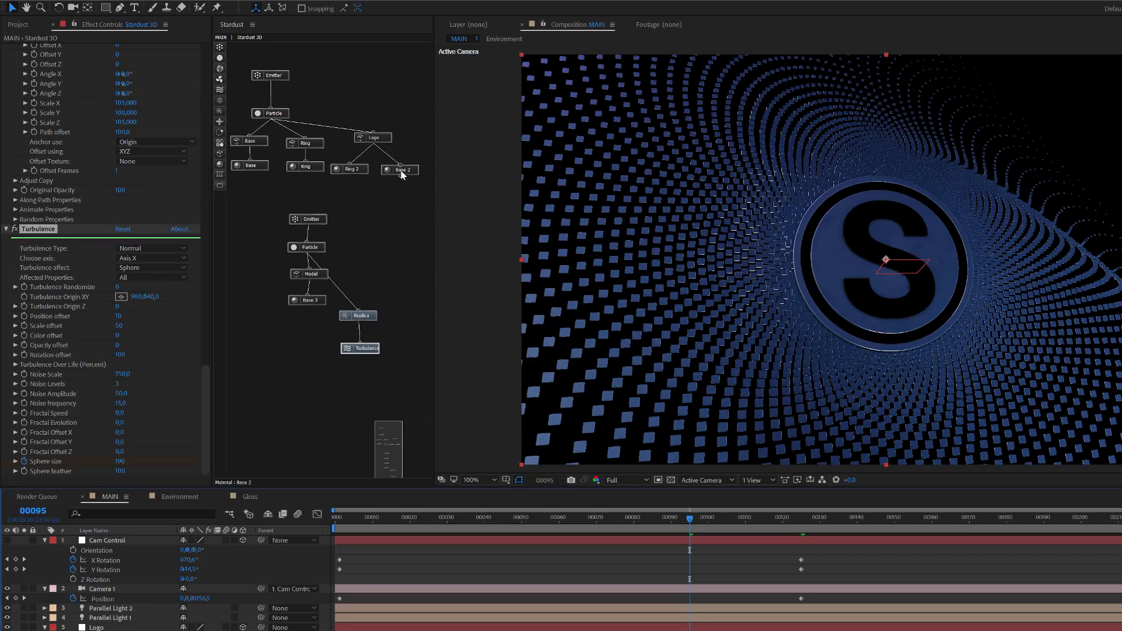
{"action": "left_click", "coordinate": [357, 170]}
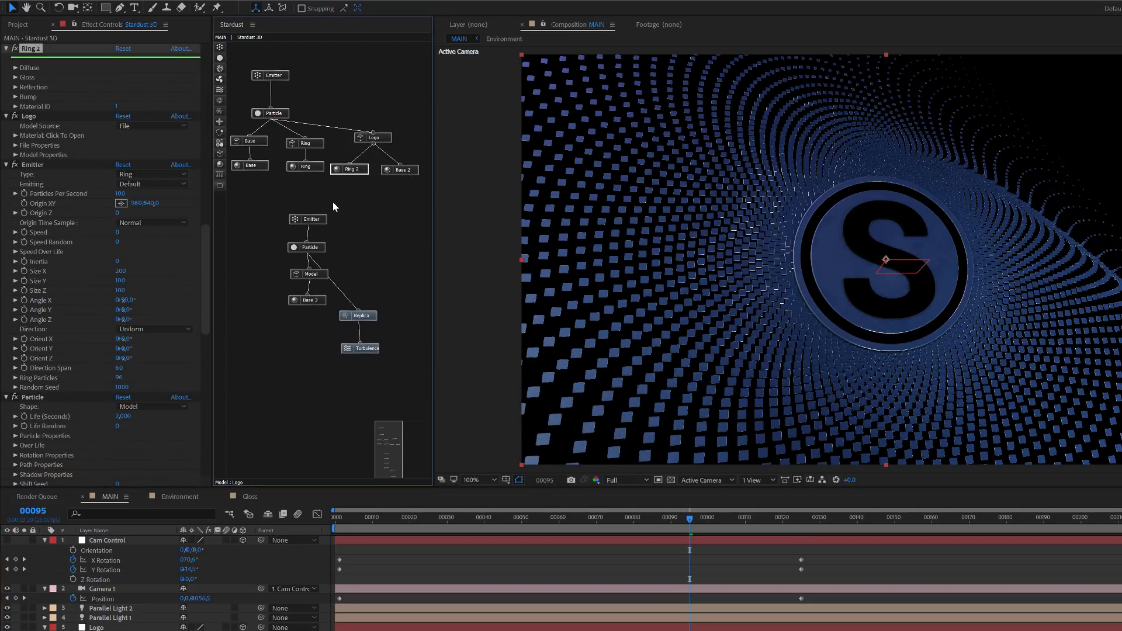
{"action": "left_click", "coordinate": [15, 77]}
{"action": "left_click", "coordinate": [15, 107]}
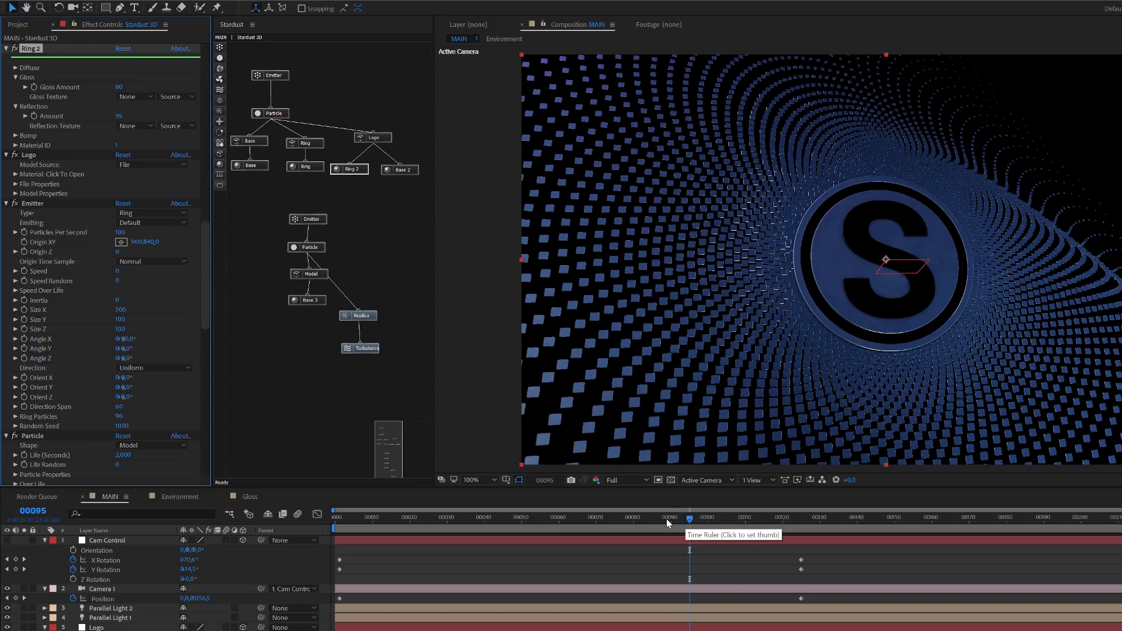
{"action": "left_click", "coordinate": [15, 68]}
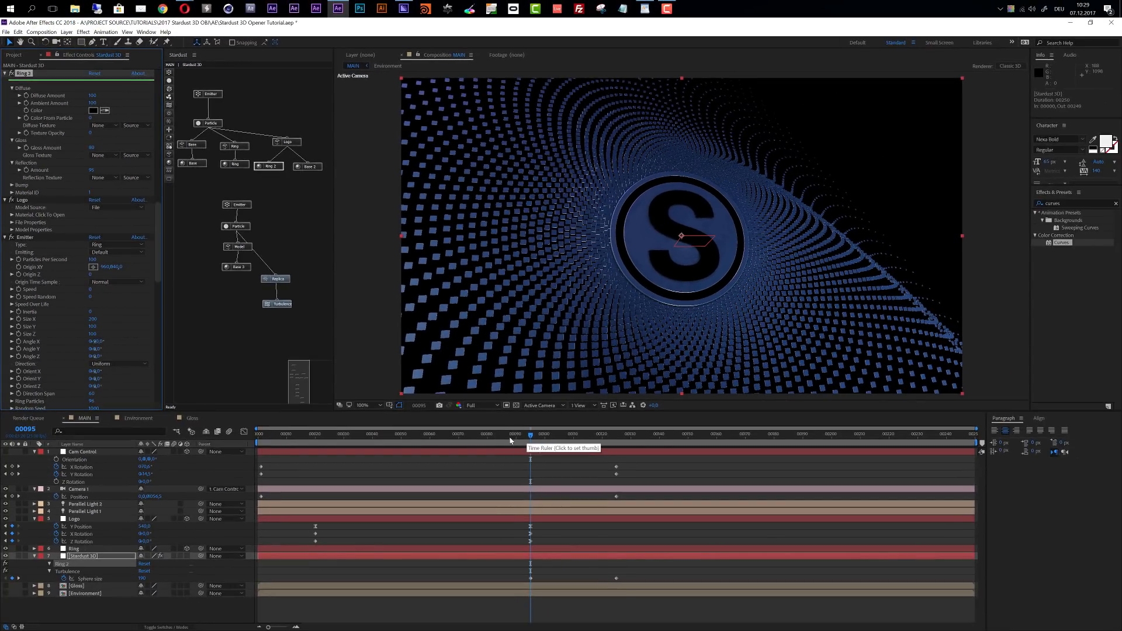
{"action": "key", "text": "shift+Page_Up"}
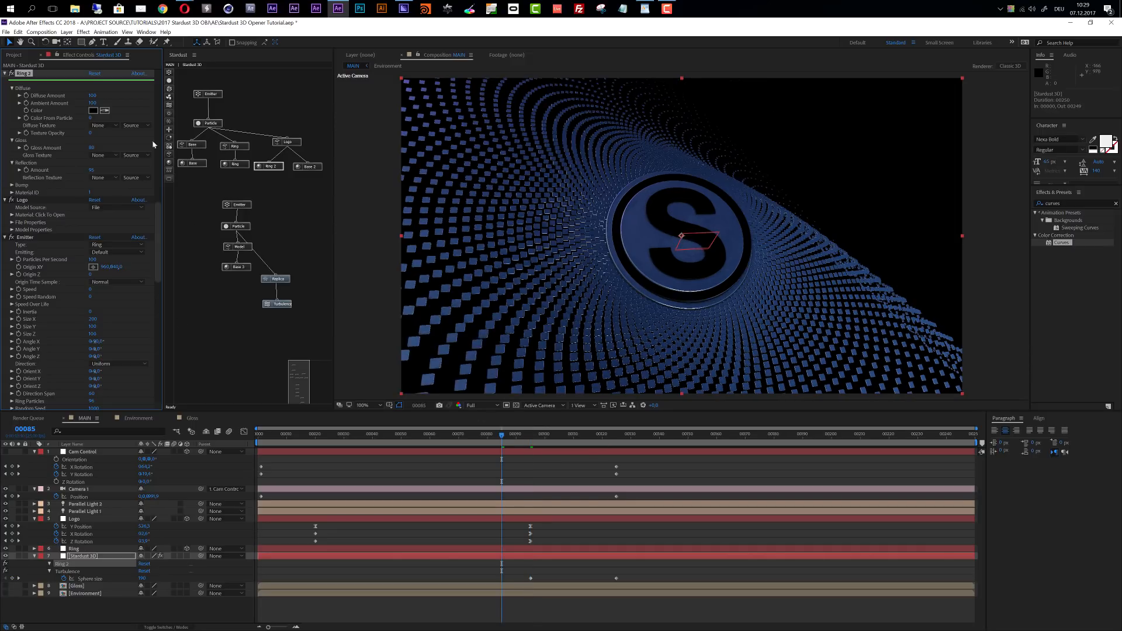
{"action": "left_click", "coordinate": [26, 111]}
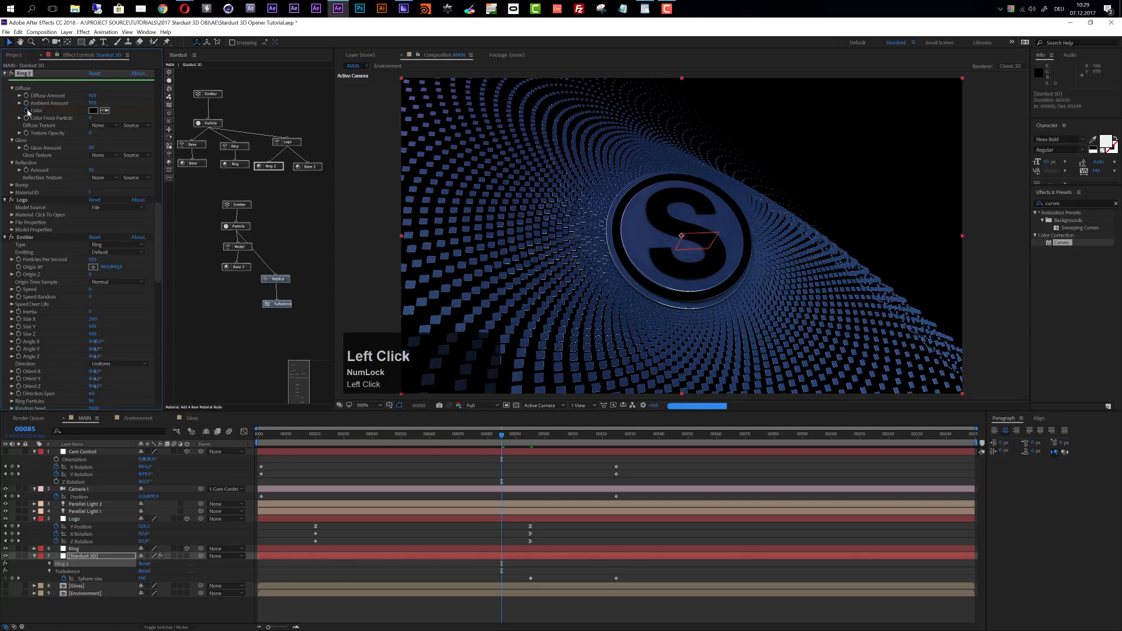
{"action": "key", "text": "u"}
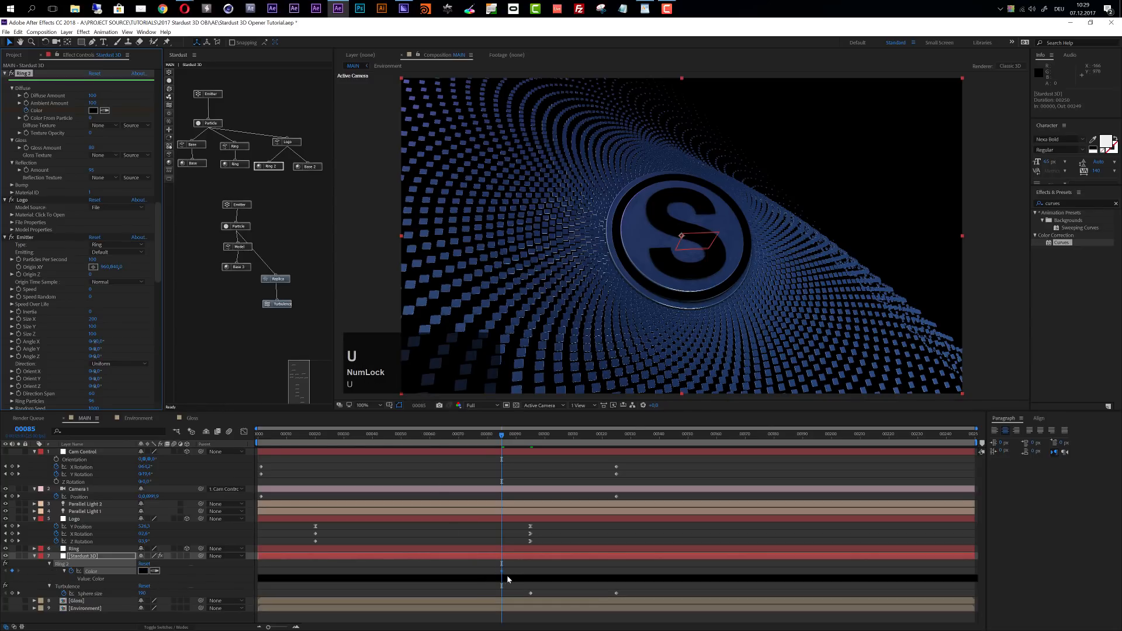
- Keyframe the Ring 2 material's Diffuse Color to a fully saturated bright blue at frame 105
{"action": "key", "text": "shift+Page_Down"}
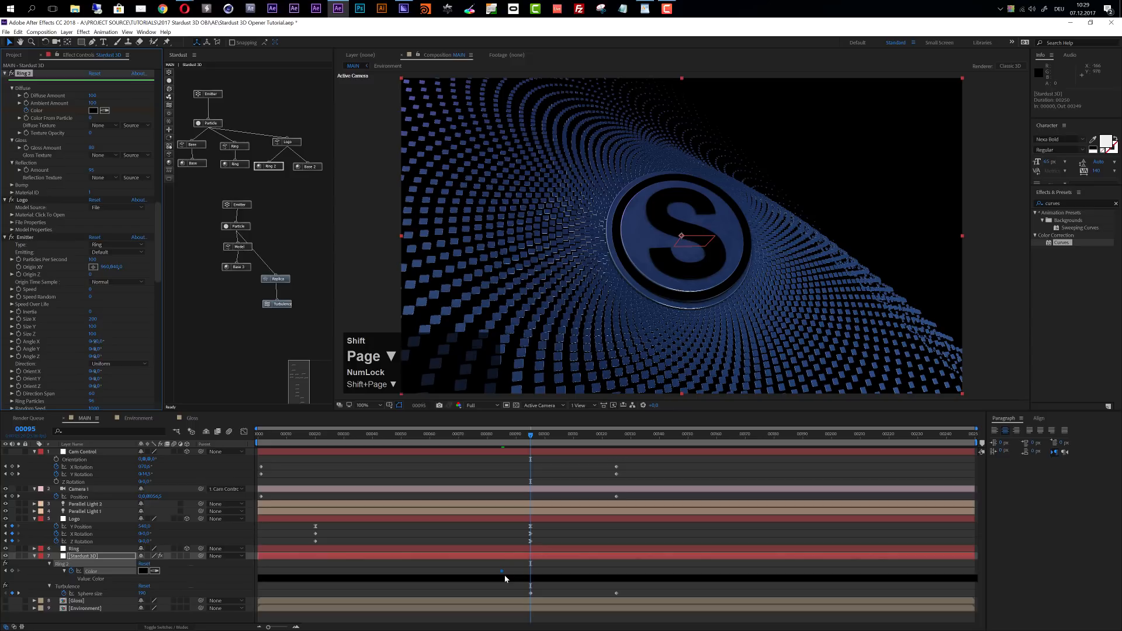
{"action": "key", "text": "shift+Page_Down"}
{"action": "left_click", "coordinate": [93, 111]}
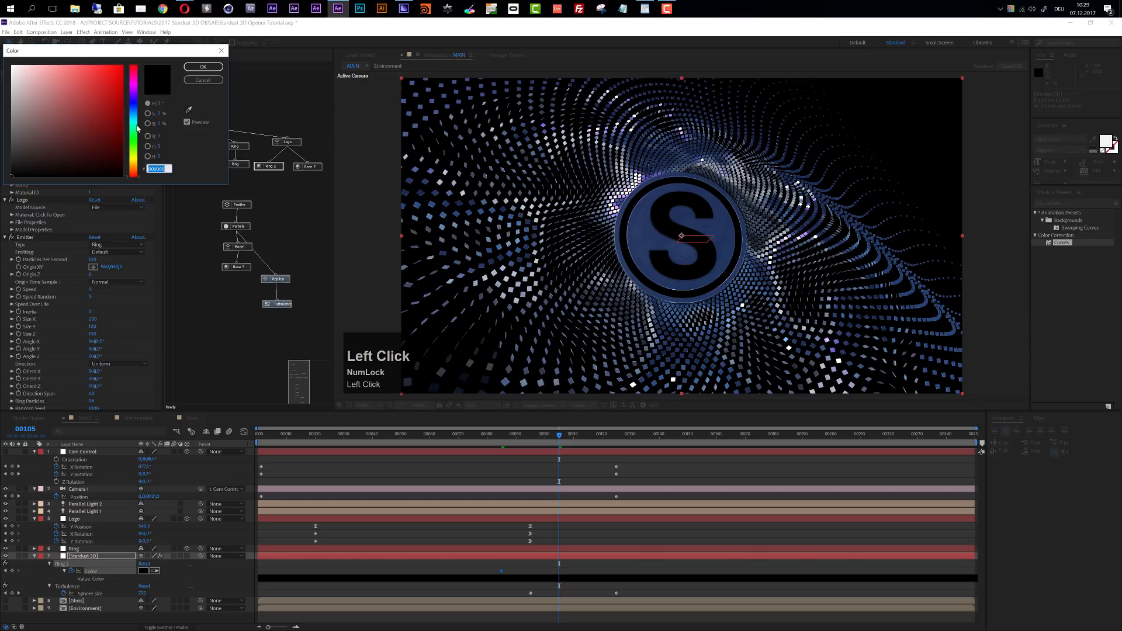
{"action": "left_click", "coordinate": [134, 117]}
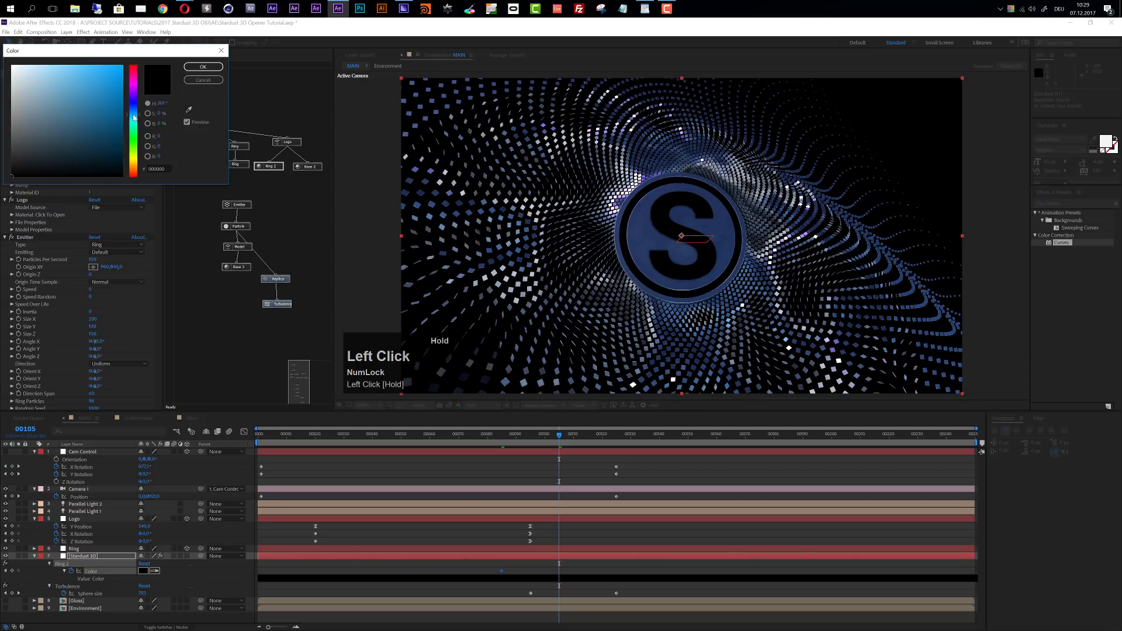
{"action": "left_click", "coordinate": [122, 66]}
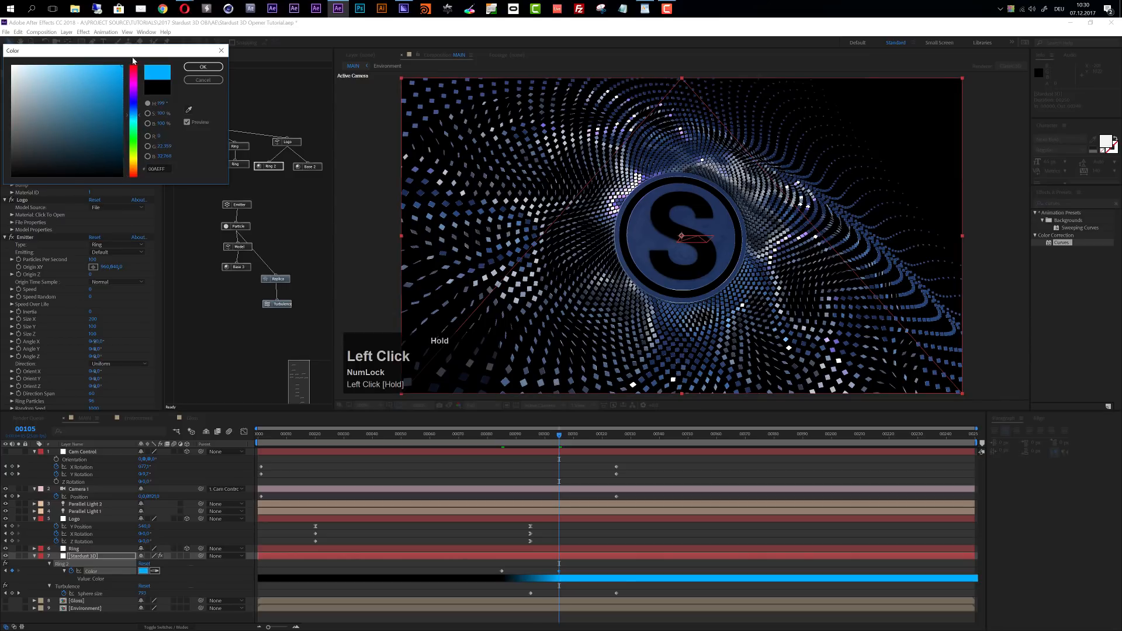
{"action": "left_click", "coordinate": [203, 67]}
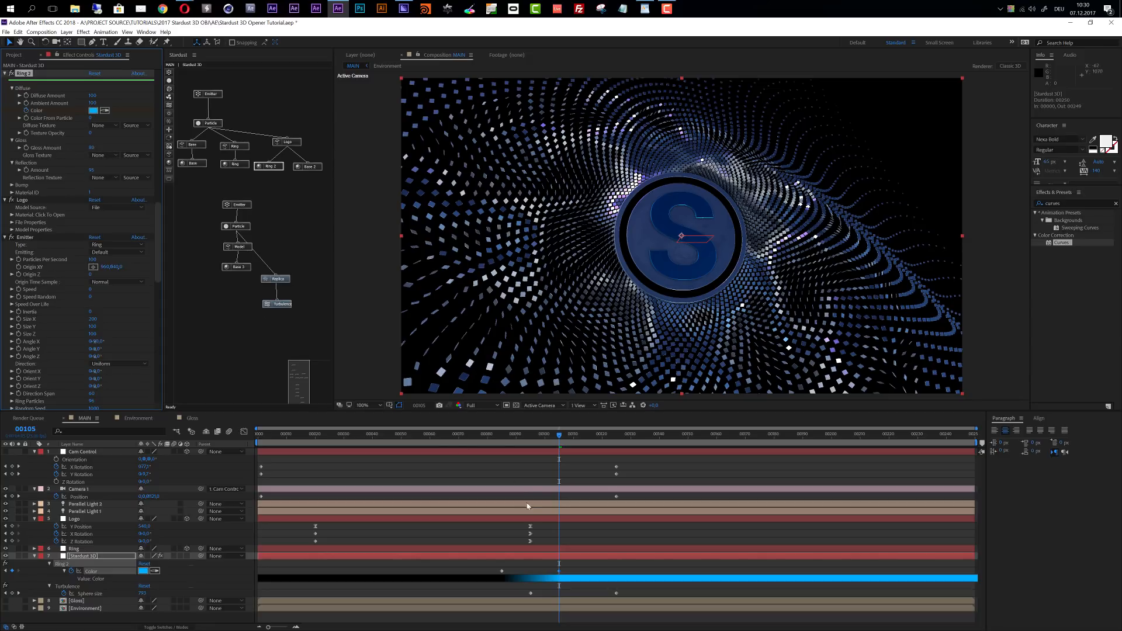
- Keyframe the Ring 2 material's Gloss Amount and Reflection Amount from frame 85, bringing both down to 0 at frame 105
{"action": "left_click_drag", "start_coordinate": [497, 442], "coordinate": [502, 442]}
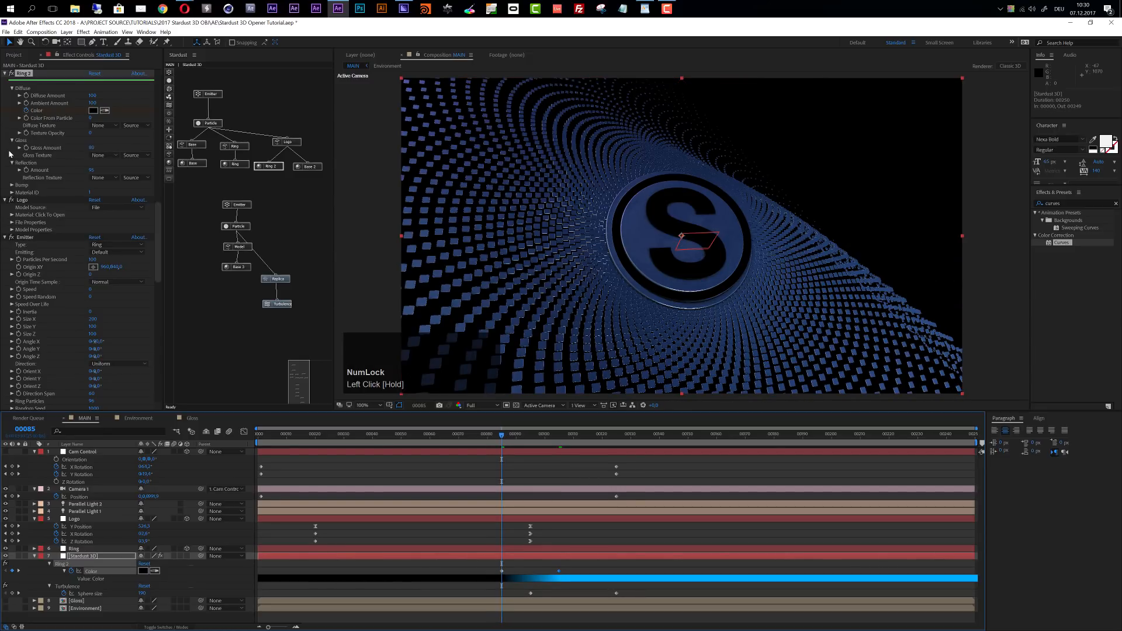
{"action": "left_click", "coordinate": [26, 149]}
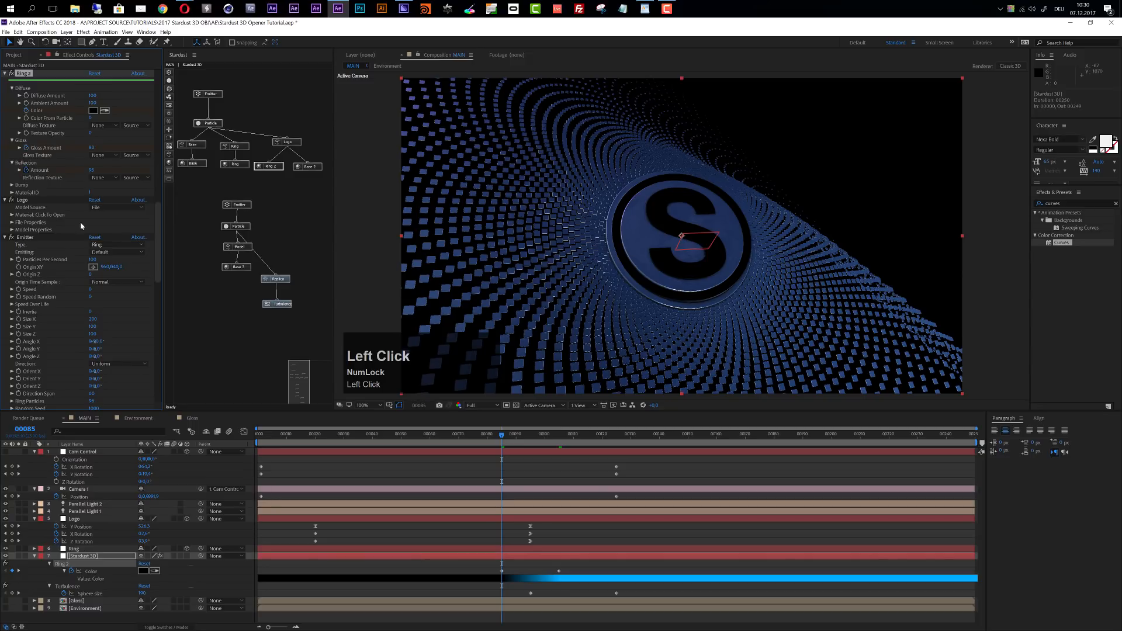
{"action": "key", "text": "k"}
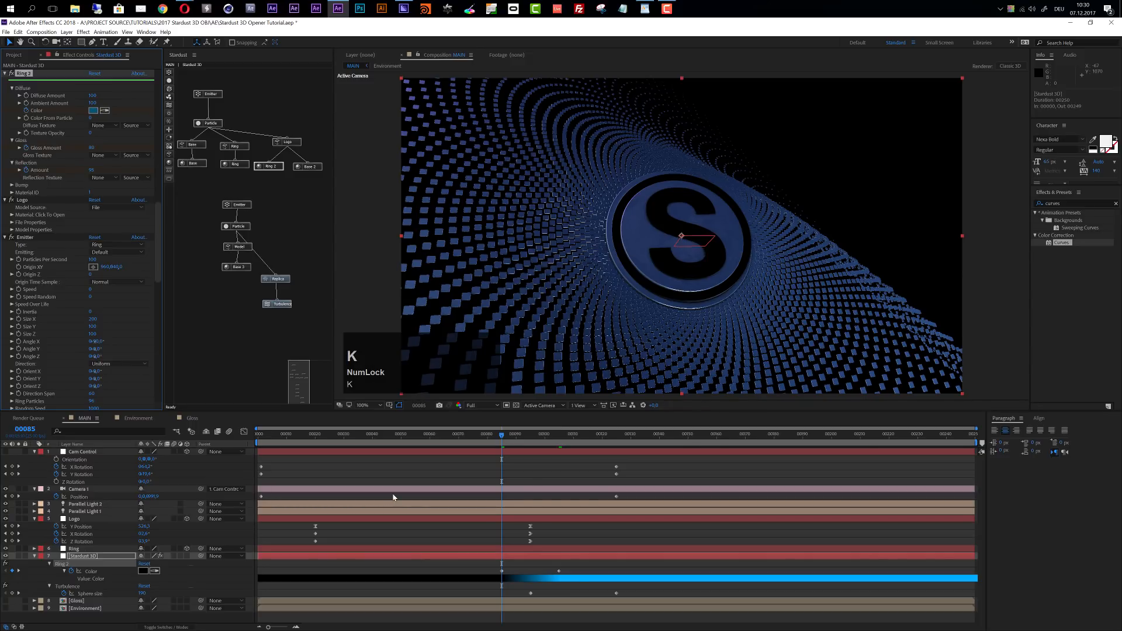
{"action": "key", "text": "k"}
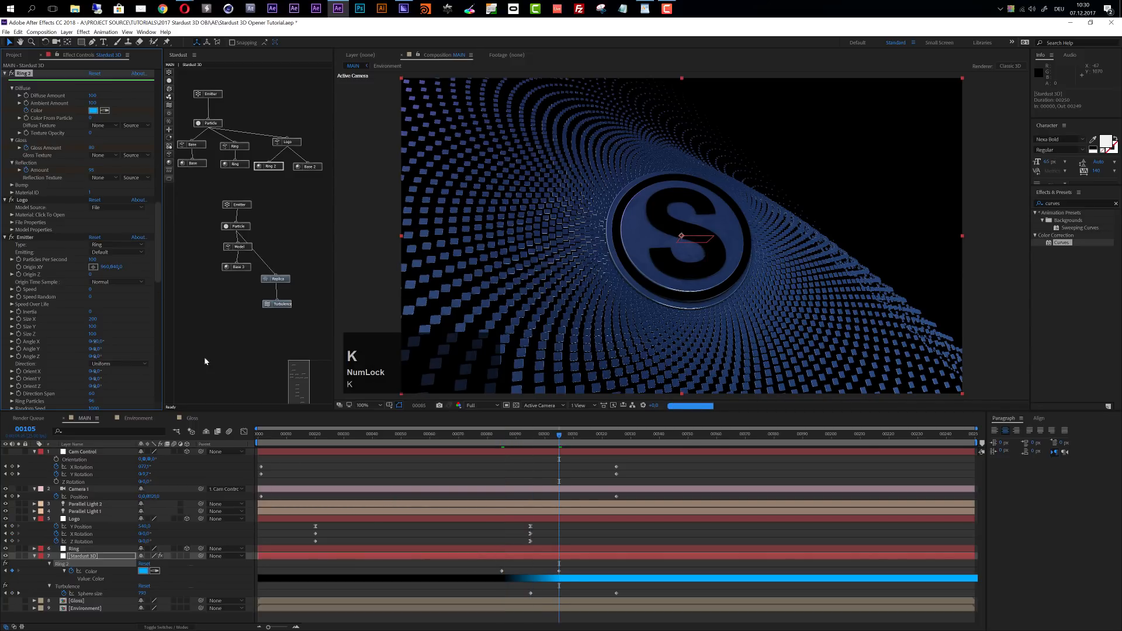
{"action": "left_click", "coordinate": [92, 147]}
{"action": "type", "text": "0"}
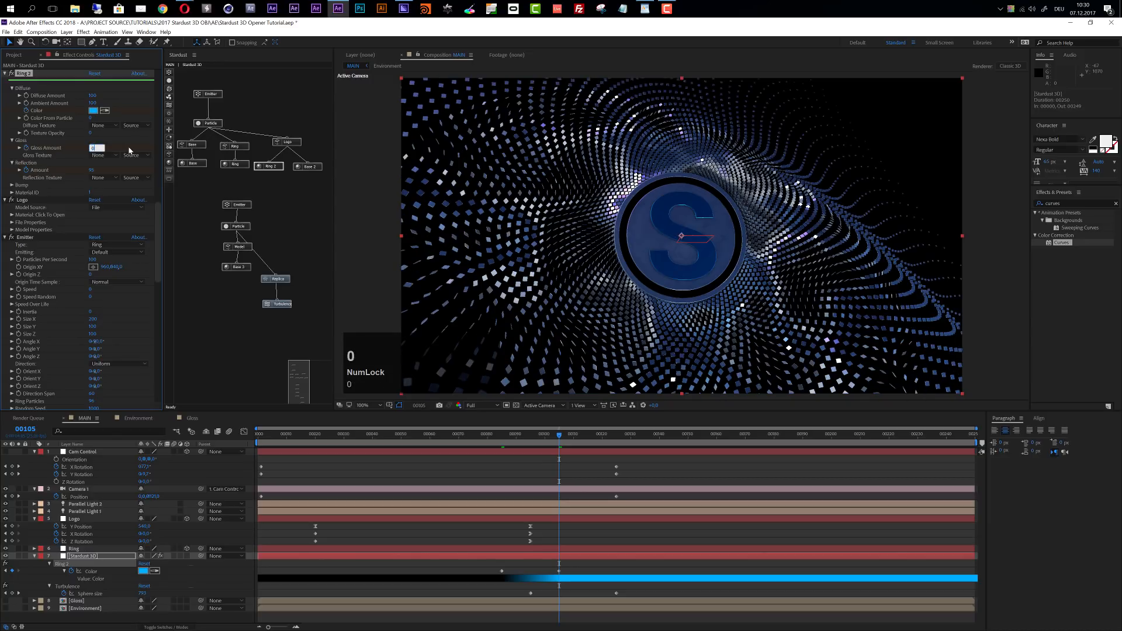
{"action": "left_click", "coordinate": [128, 149]}
{"action": "left_click", "coordinate": [92, 170]}
{"action": "type", "text": "0"}
{"action": "left_click", "coordinate": [120, 170]}
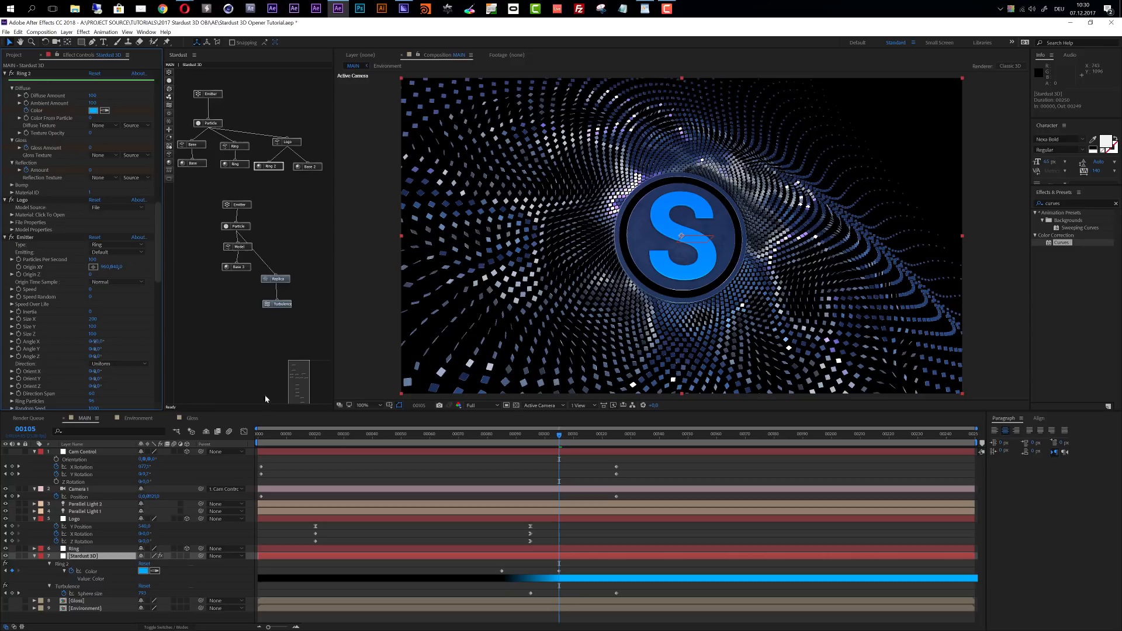
- Duplicate the Ring 2 material node and place the copy just below the Ring material node
{"action": "left_click_drag", "start_coordinate": [275, 169], "coordinate": [278, 170]}
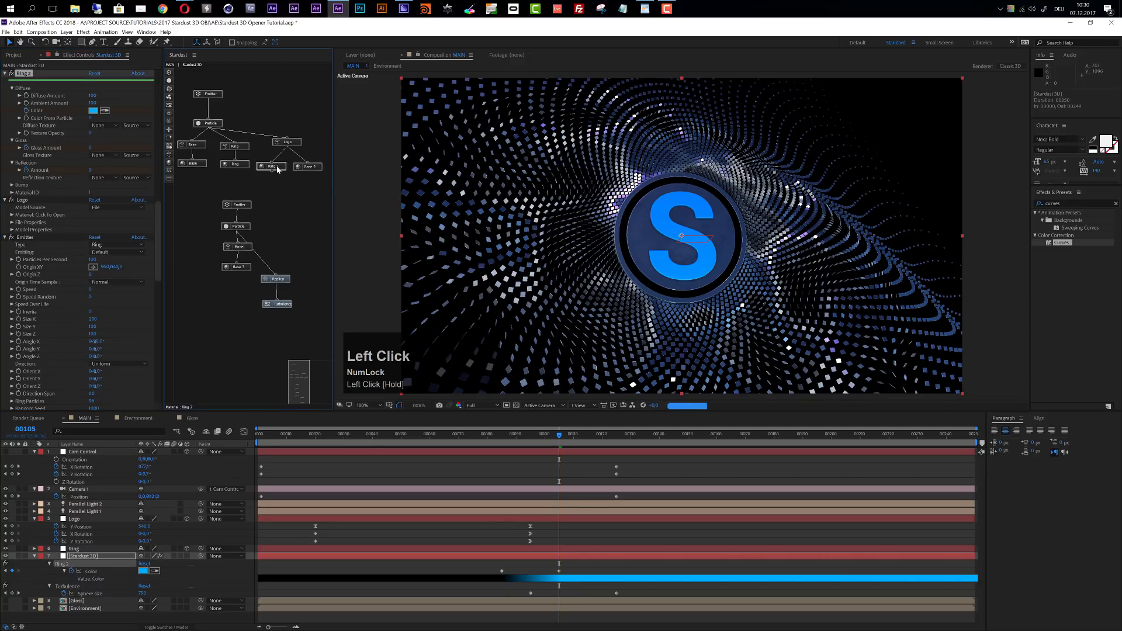
{"action": "key", "text": "ctrl+d"}
{"action": "left_click_drag", "start_coordinate": [285, 173], "coordinate": [226, 182]}
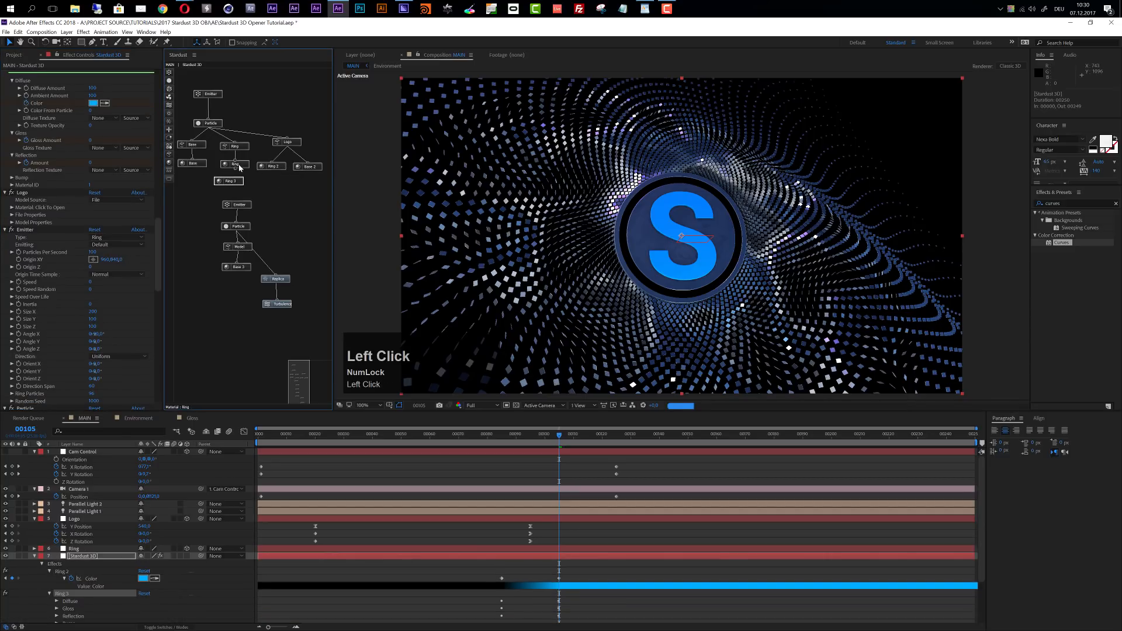
- Delete the old Ring material node, connect the duplicated Ring 2 material to the Ring model, and check the color transition around frames 89 to 95
{"action": "left_click", "coordinate": [241, 168]}
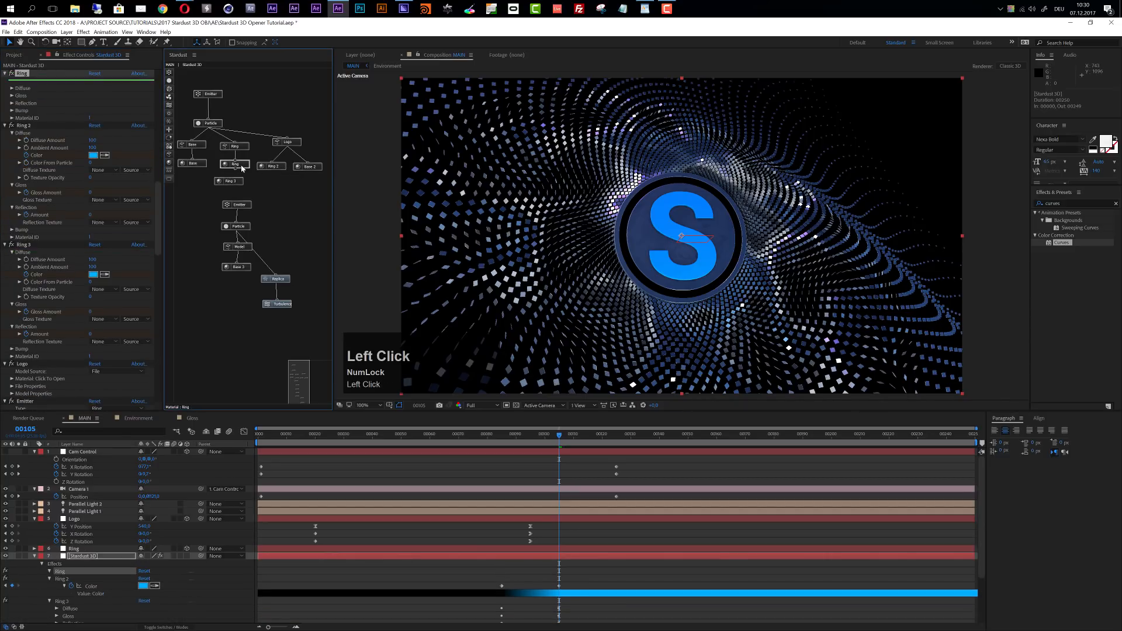
{"action": "key", "text": "Delete"}
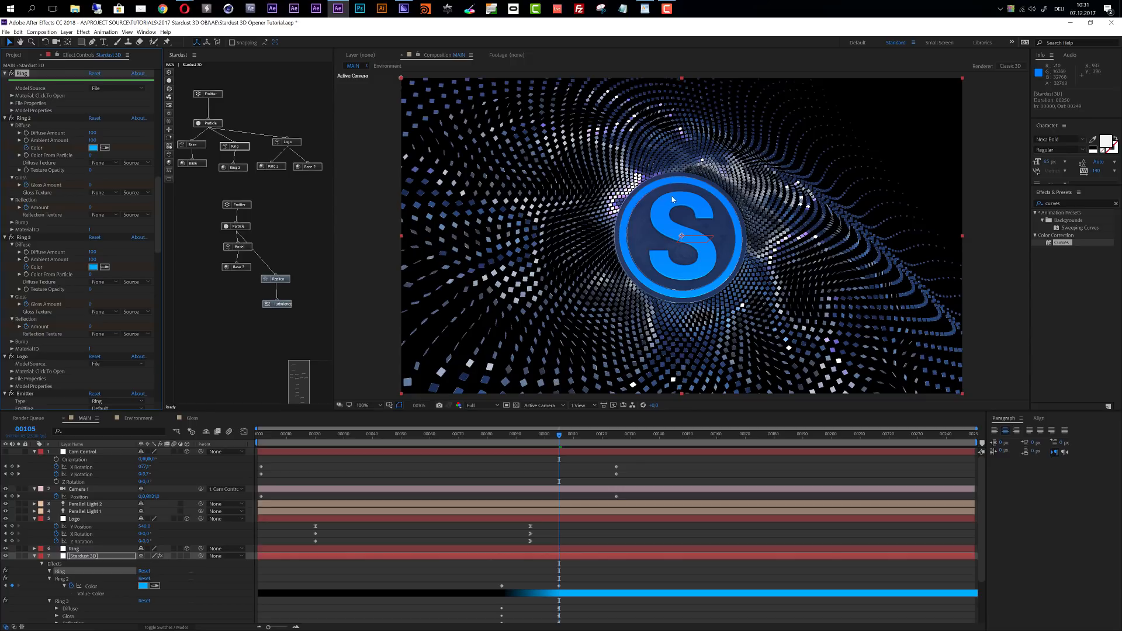
{"action": "left_click", "coordinate": [531, 439]}
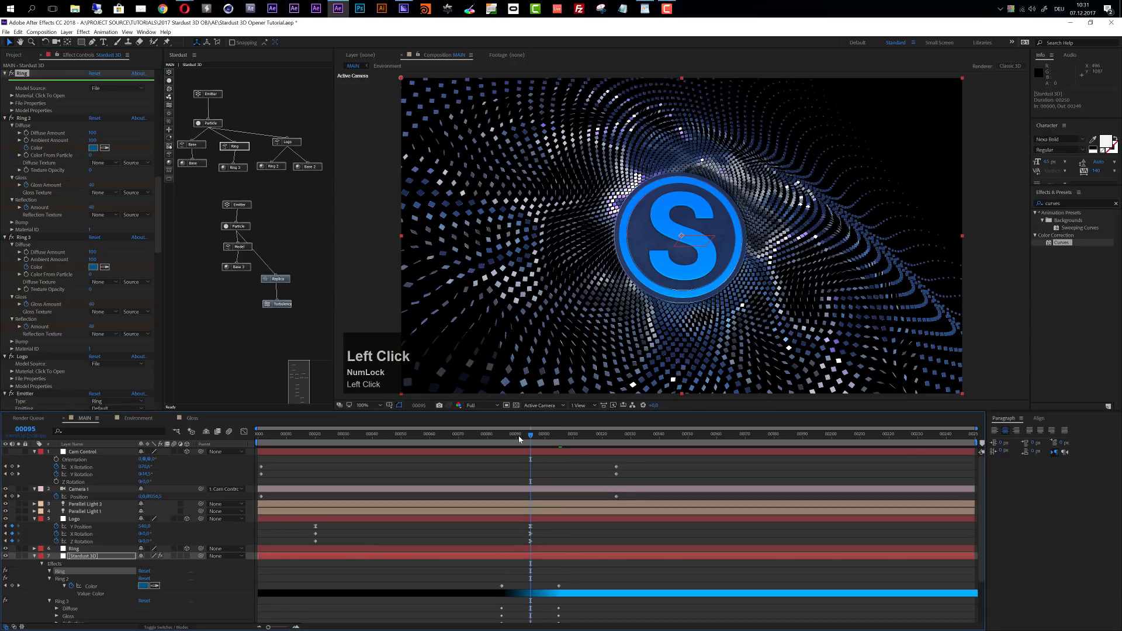
{"action": "left_click", "coordinate": [513, 440]}
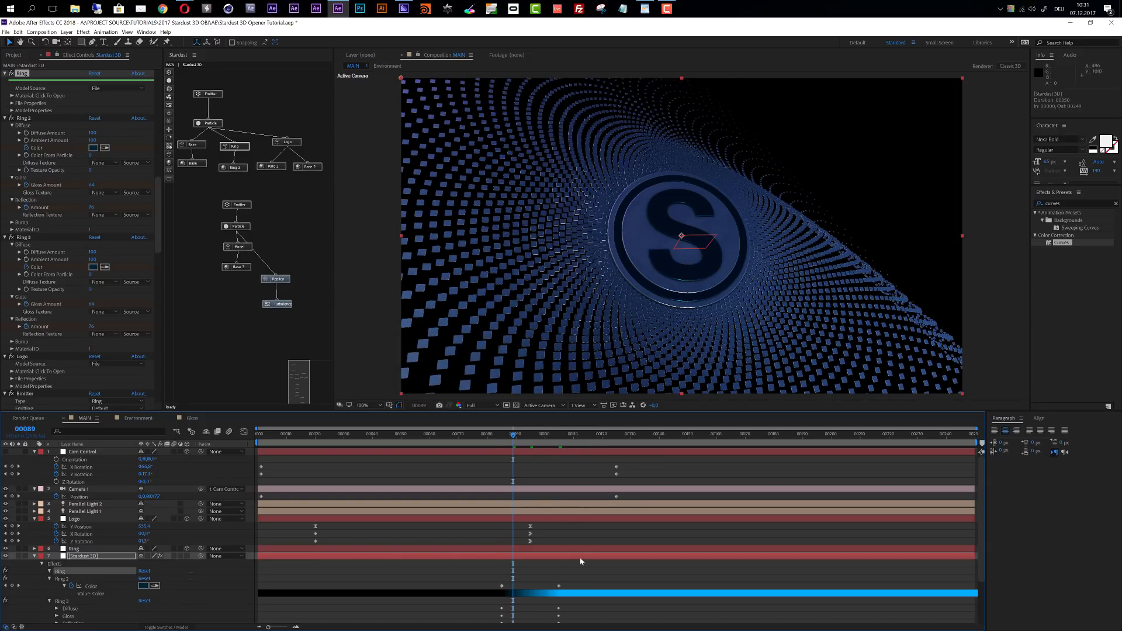
- Shift all color, gloss and reflection keyframes of both ring materials 10 frames earlier, so they run from frame 75 to frame 95
{"action": "left_click", "coordinate": [538, 566]}
{"action": "key", "text": "u"}
{"action": "key", "text": "u"}
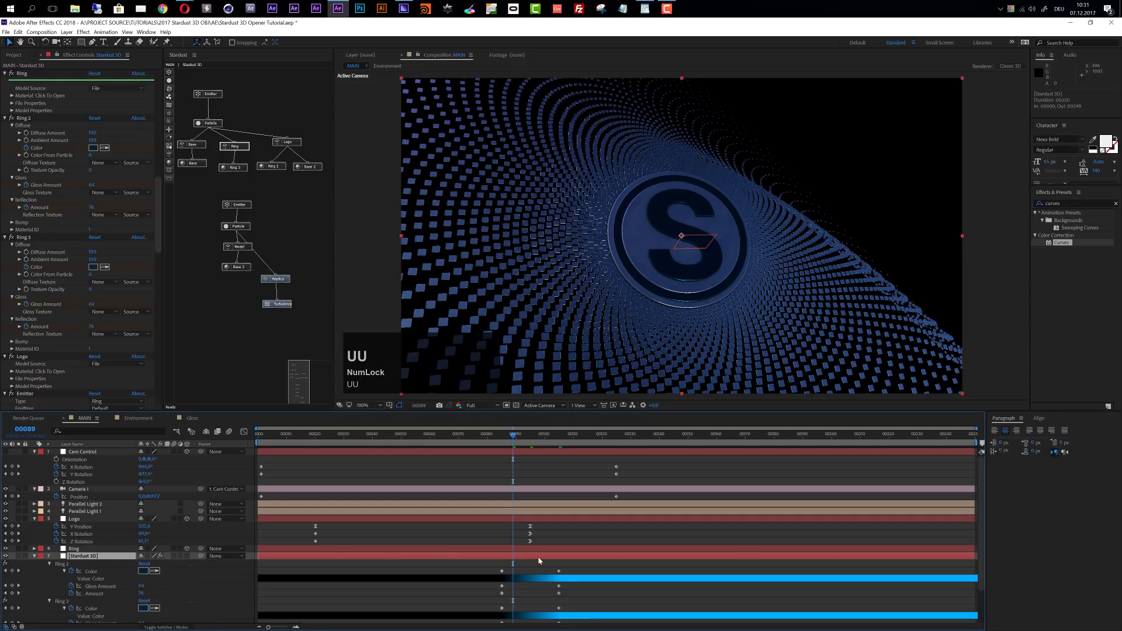
{"action": "scroll", "coordinate": [570, 584], "scroll_direction": "down", "scroll_amount": 1}
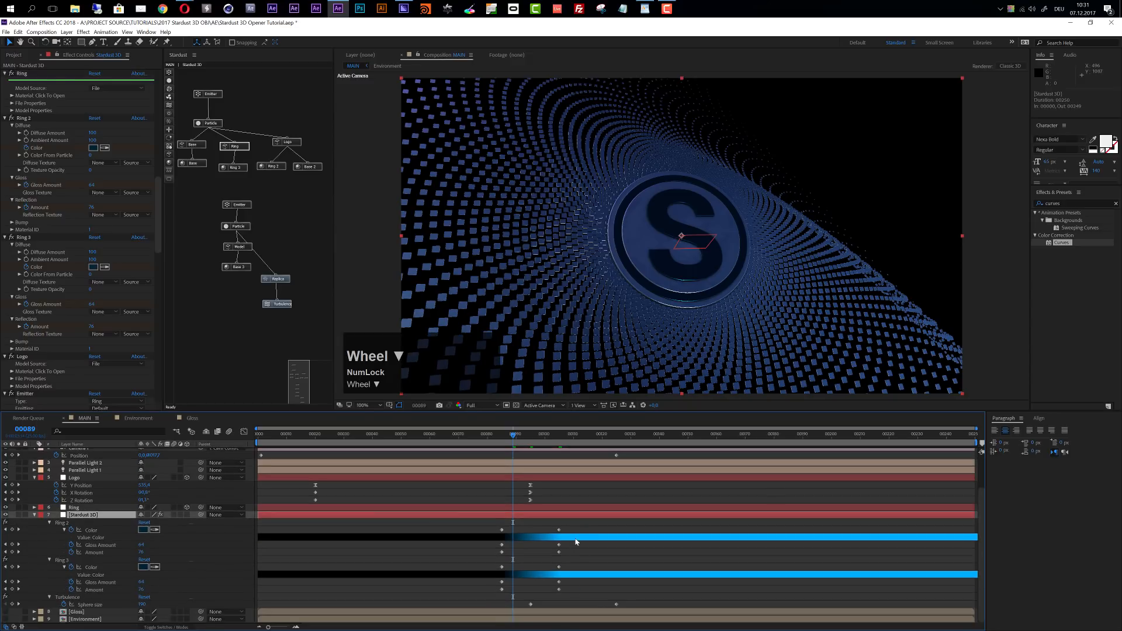
{"action": "left_click_drag", "start_coordinate": [578, 530], "coordinate": [485, 593]}
{"action": "left_click_drag", "start_coordinate": [476, 593], "coordinate": [474, 593]}
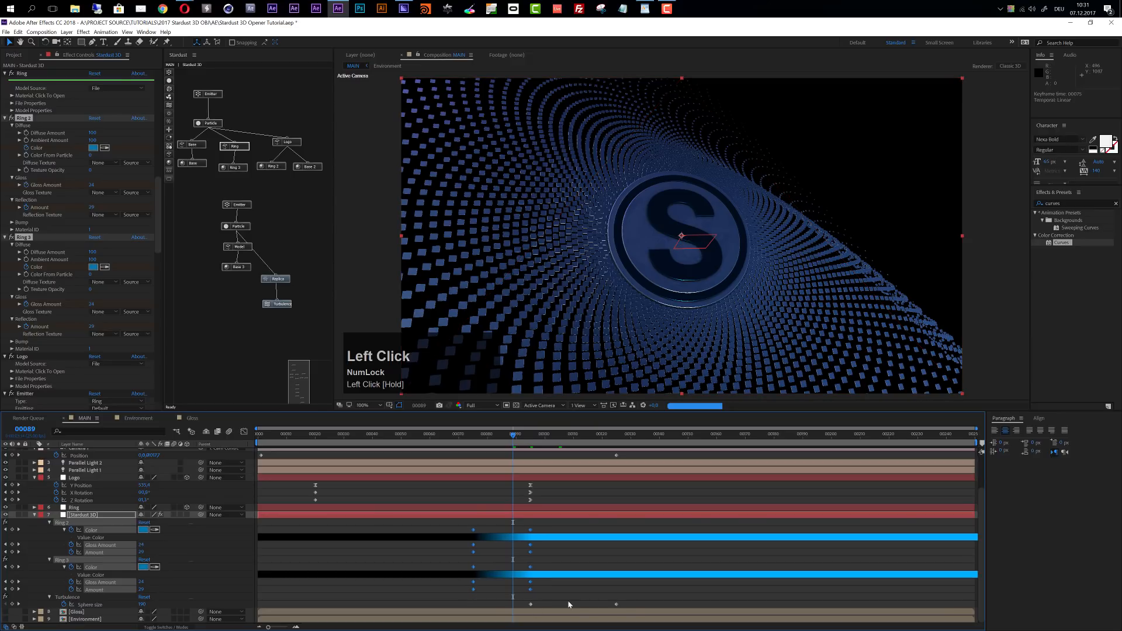
- Move the last Turbulence Sphere Size keyframe to frame 150 and collapse the expanded layer properties
{"action": "left_click", "coordinate": [689, 441]}
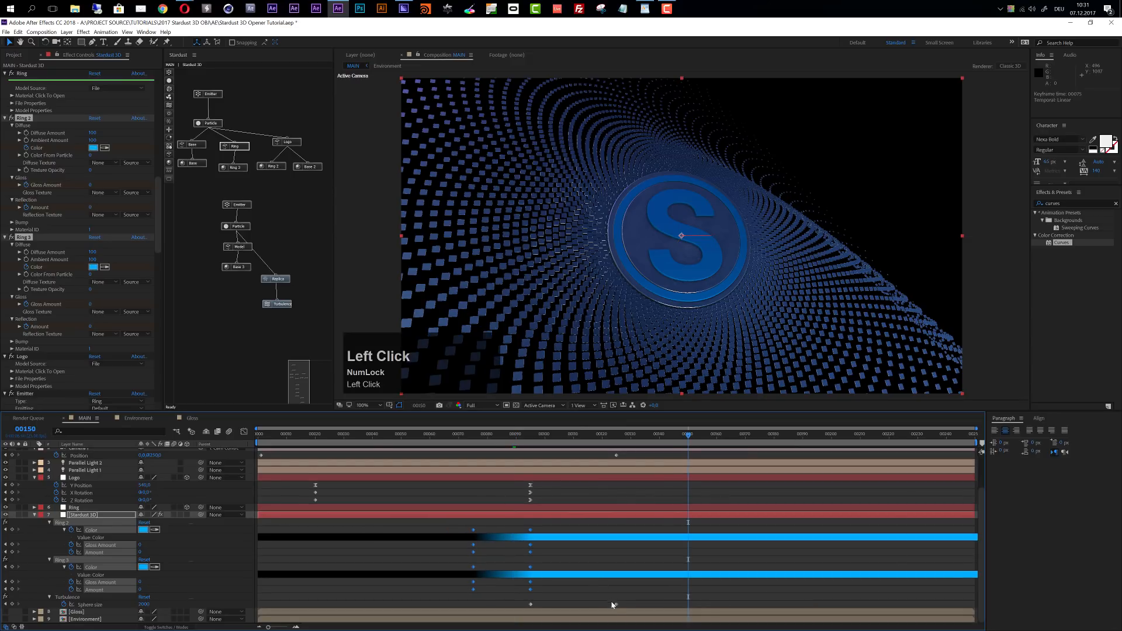
{"action": "left_click", "coordinate": [615, 605]}
{"action": "left_click_drag", "start_coordinate": [685, 609], "coordinate": [688, 609]}
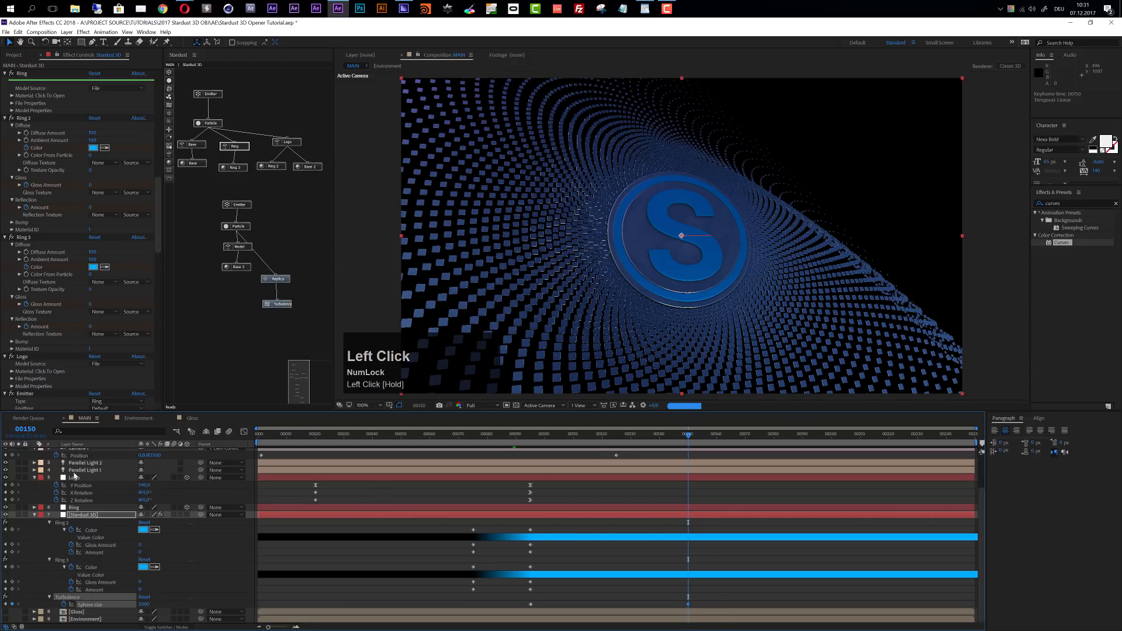
{"action": "scroll", "coordinate": [122, 489], "scroll_direction": "up", "scroll_amount": 3}
{"action": "left_click", "coordinate": [34, 453]}
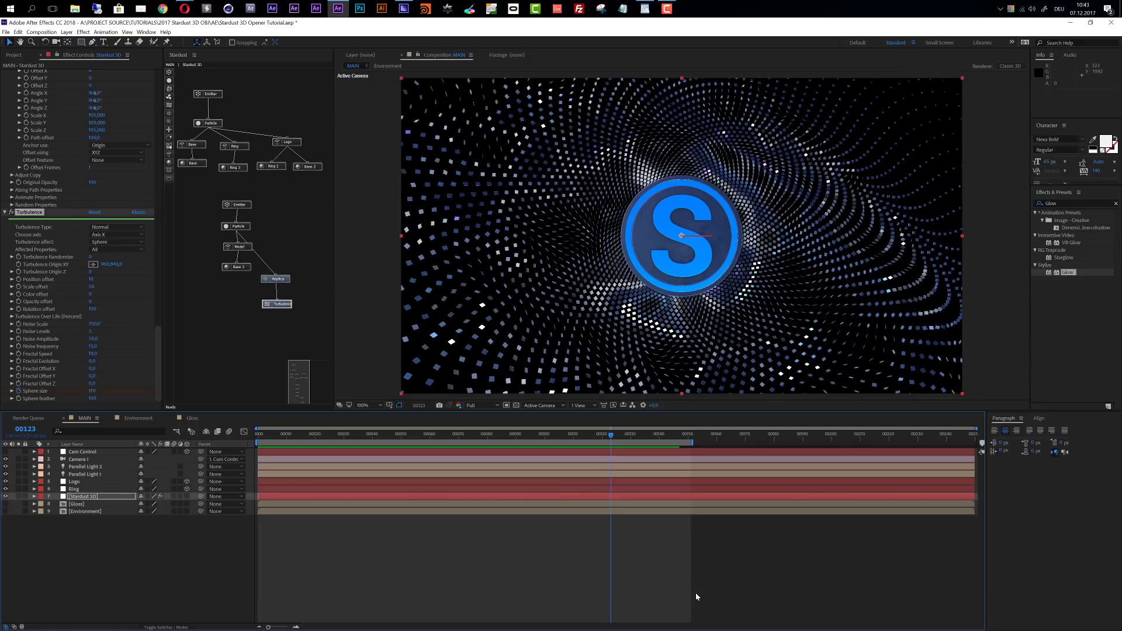
- Play back the rendered preview of the MAIN composition to review the complete logo animation
{"action": "key", "text": "space"}
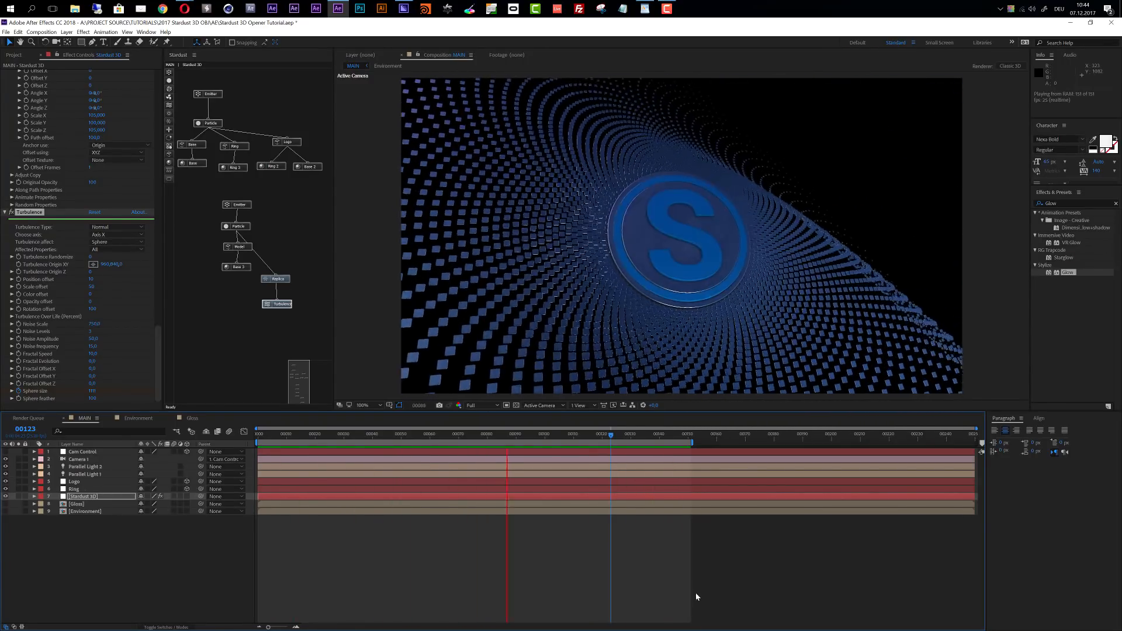
{"action": "key", "text": "space"}
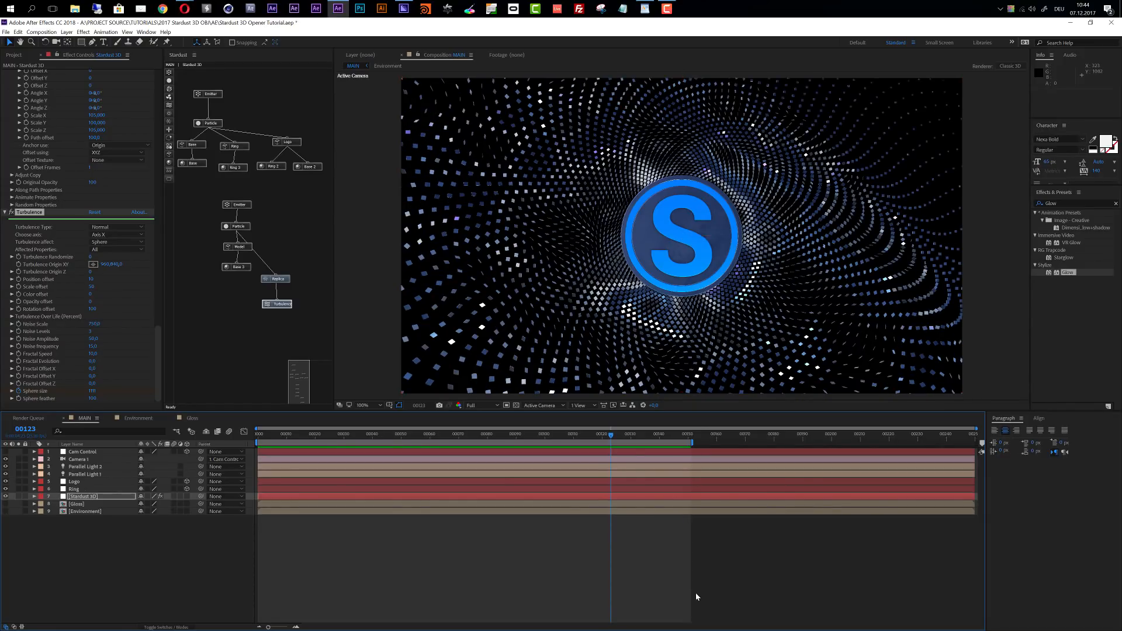
{"action": "key", "text": "space"}
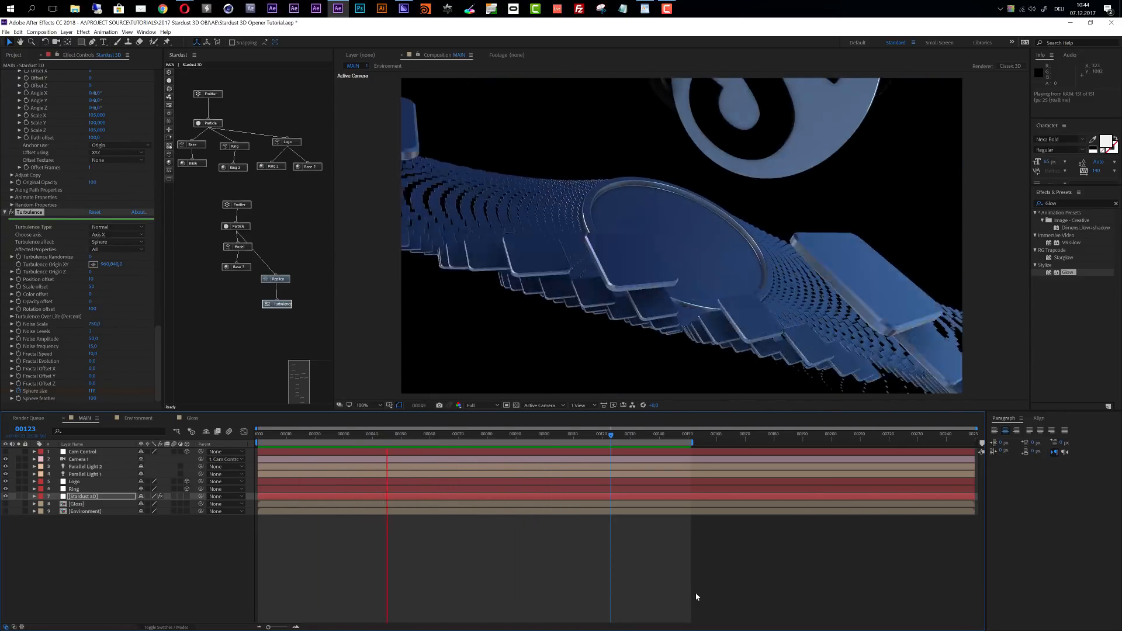
{"action": "key", "text": "space"}
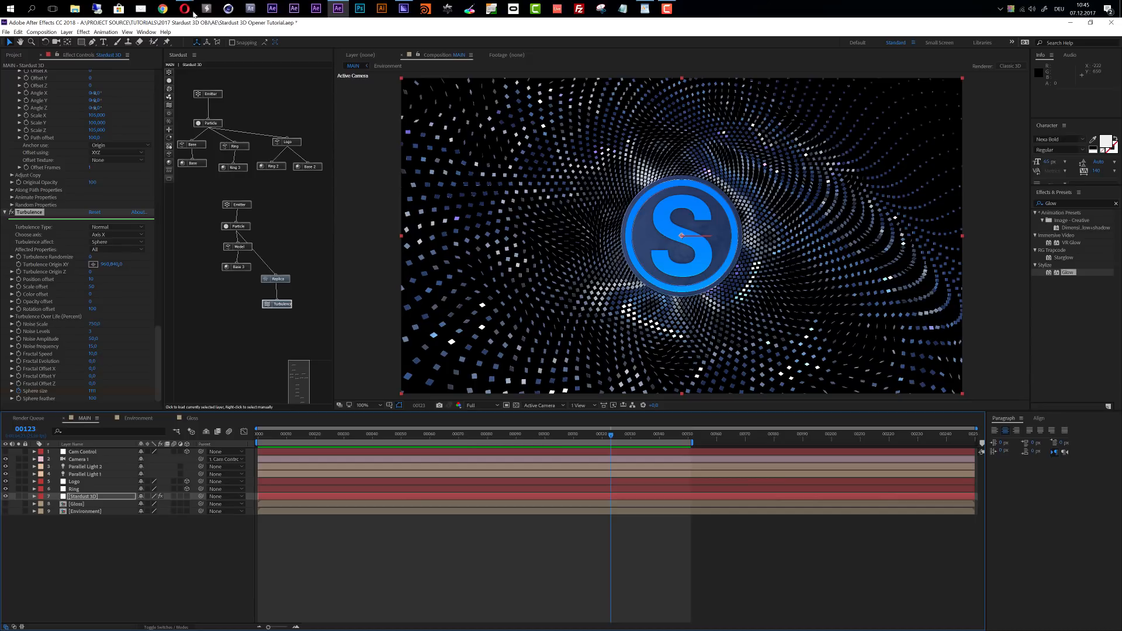
- Switch to the web browser and look through the templates on the graphicINmotion home page
{"action": "mouse_move", "coordinate": [185, 10]}
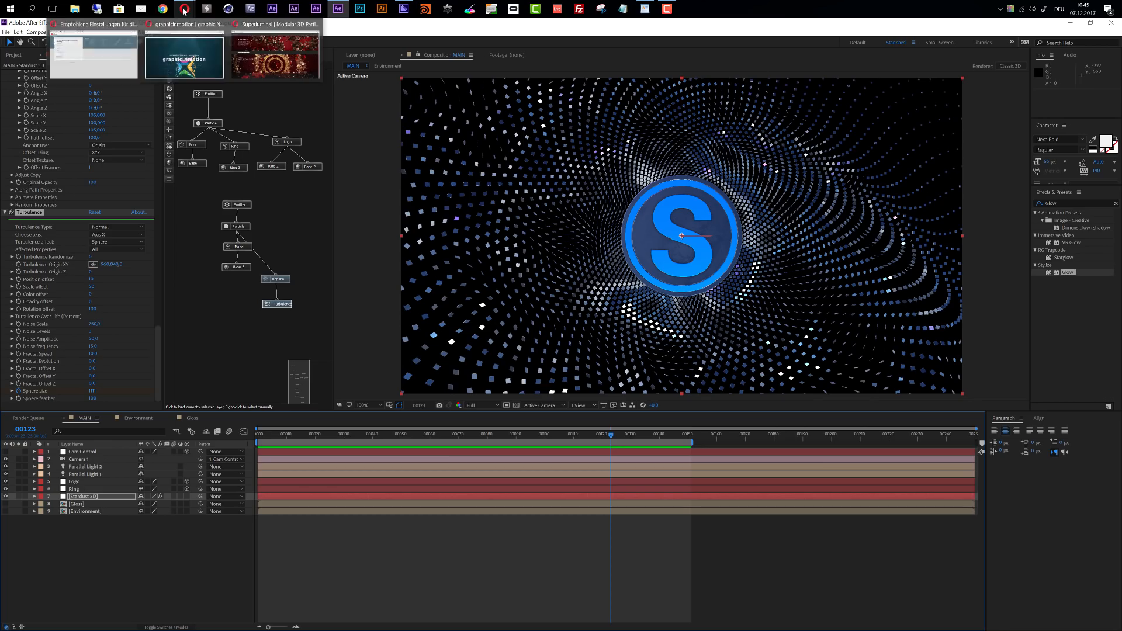
{"action": "left_click", "coordinate": [183, 55]}
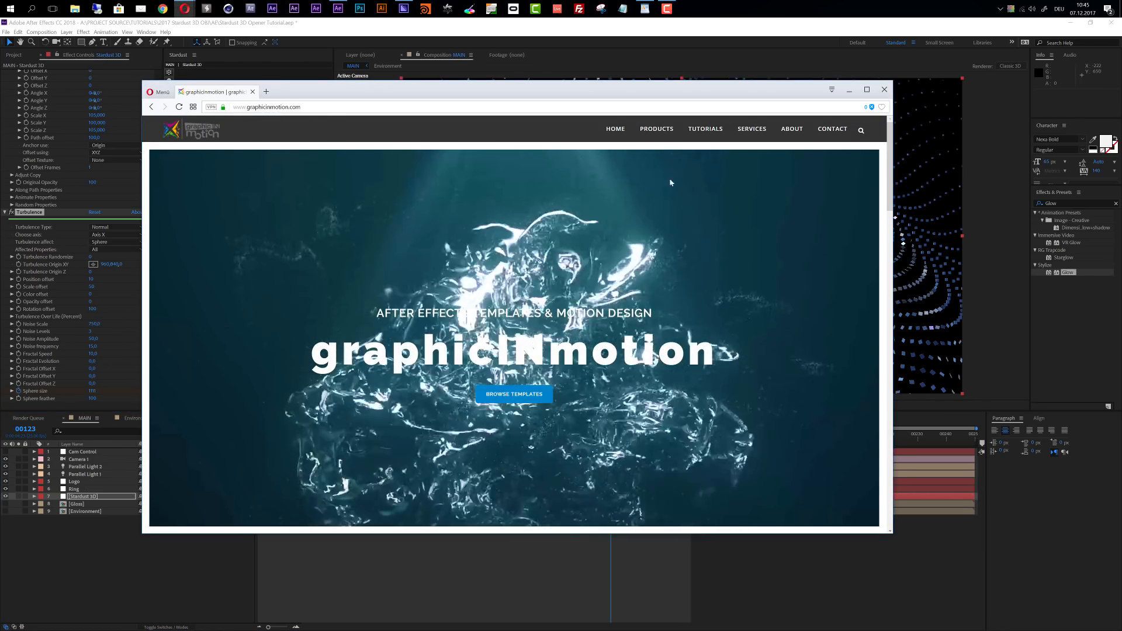
{"action": "scroll", "coordinate": [641, 285], "scroll_direction": "down", "scroll_amount": 10}
{"action": "scroll", "coordinate": [641, 286], "scroll_direction": "down", "scroll_amount": 2}
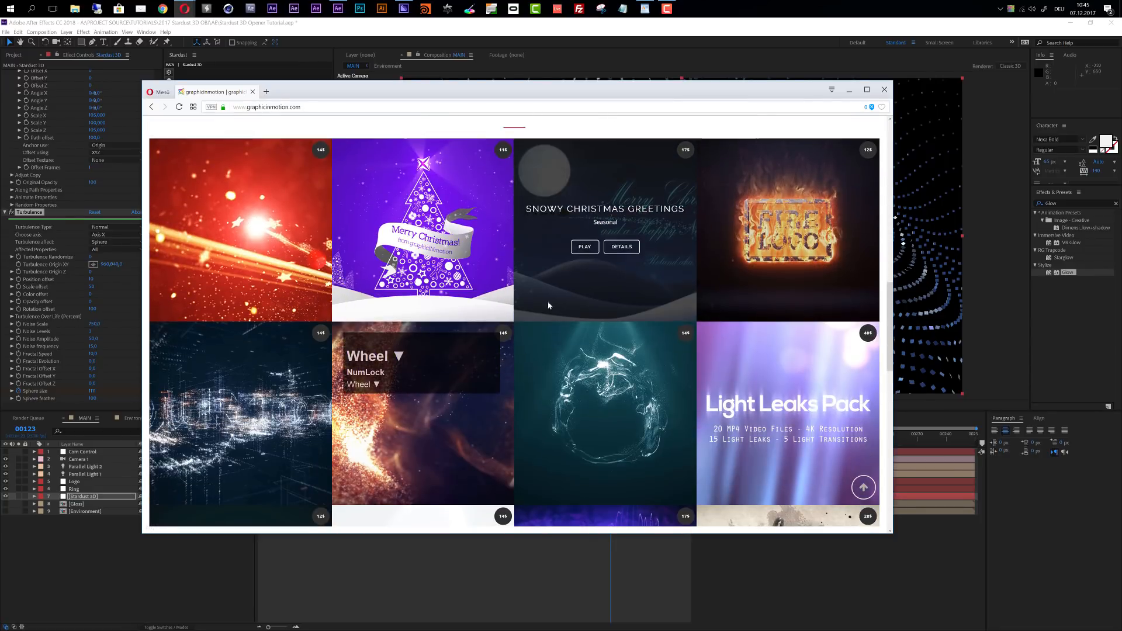
{"action": "left_click_drag", "start_coordinate": [456, 357], "coordinate": [212, 589]}
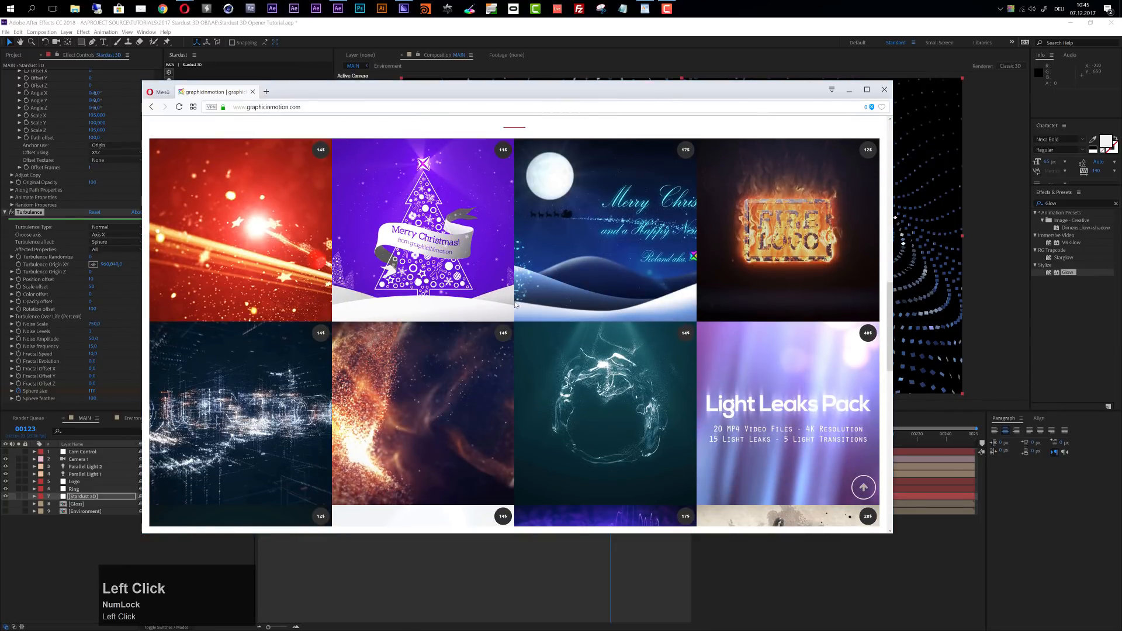
{"action": "scroll", "coordinate": [517, 300], "scroll_direction": "down", "scroll_amount": 11}
{"action": "scroll", "coordinate": [525, 314], "scroll_direction": "up", "scroll_amount": 20}
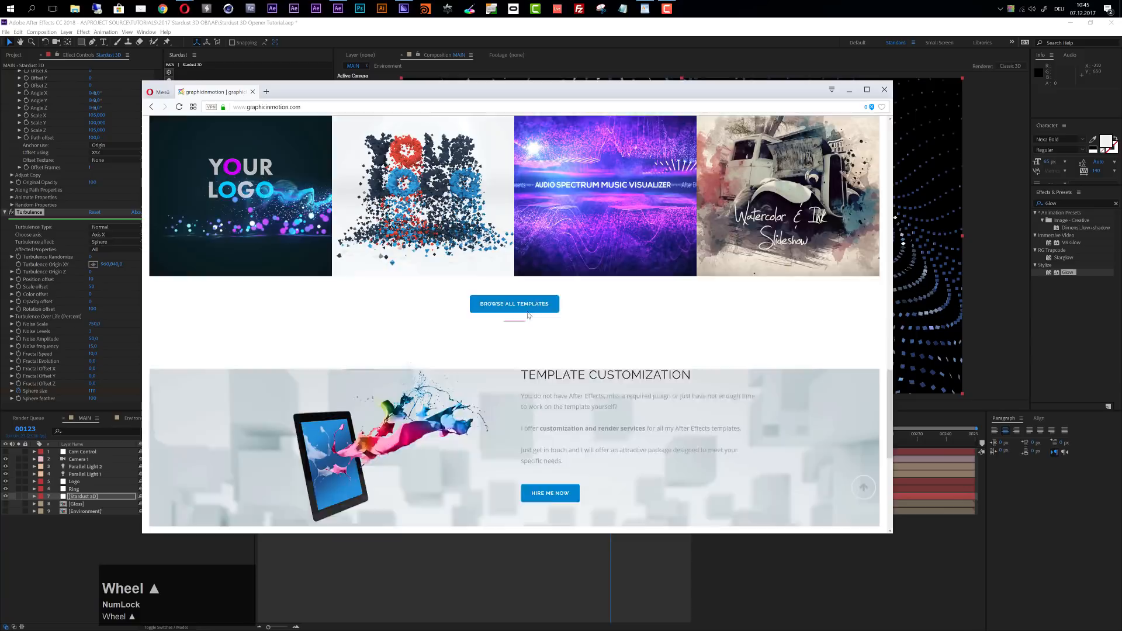
{"action": "scroll", "coordinate": [547, 316], "scroll_direction": "up", "scroll_amount": 1}
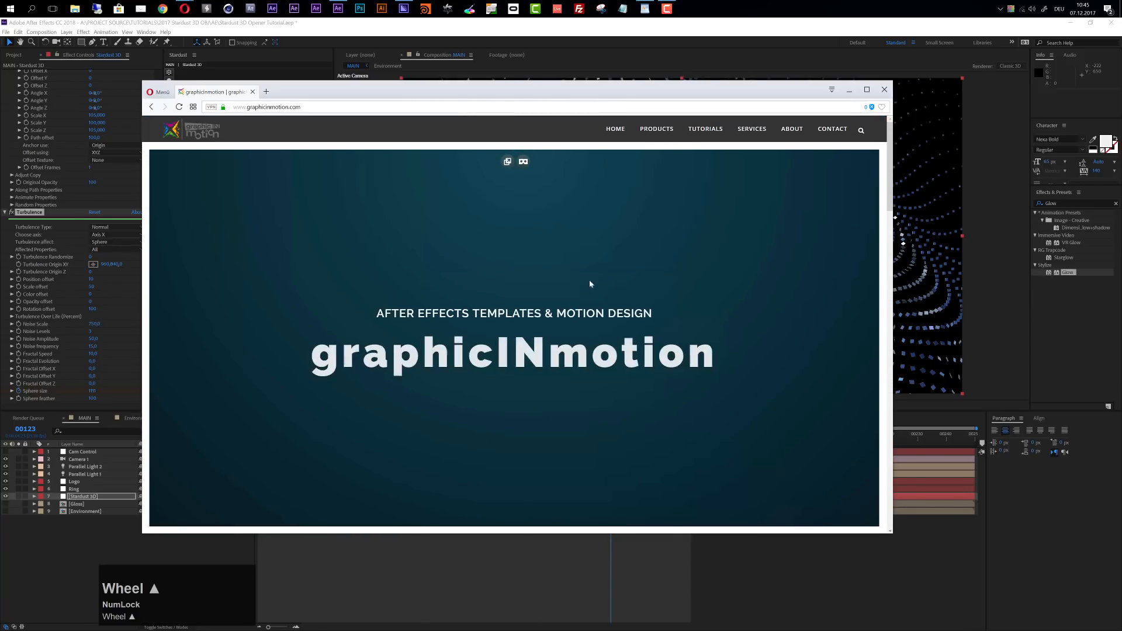
- Open the website's Tutorials page, look through the listed tutorials, and return to After Effects
{"action": "left_click", "coordinate": [713, 130]}
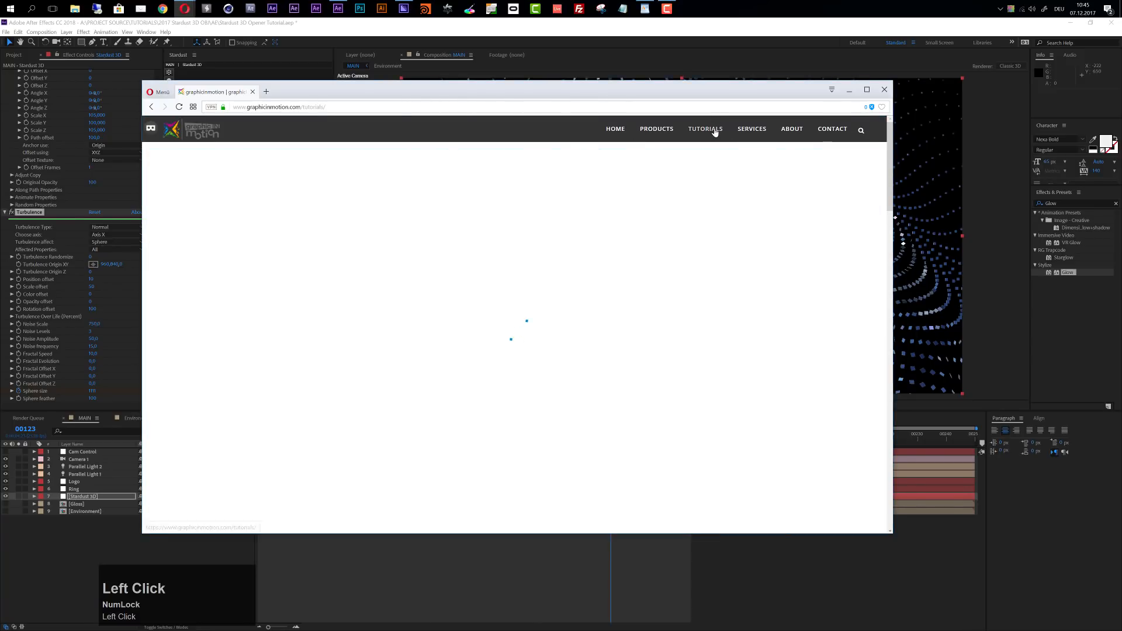
{"action": "scroll", "coordinate": [432, 327], "scroll_direction": "down", "scroll_amount": 4}
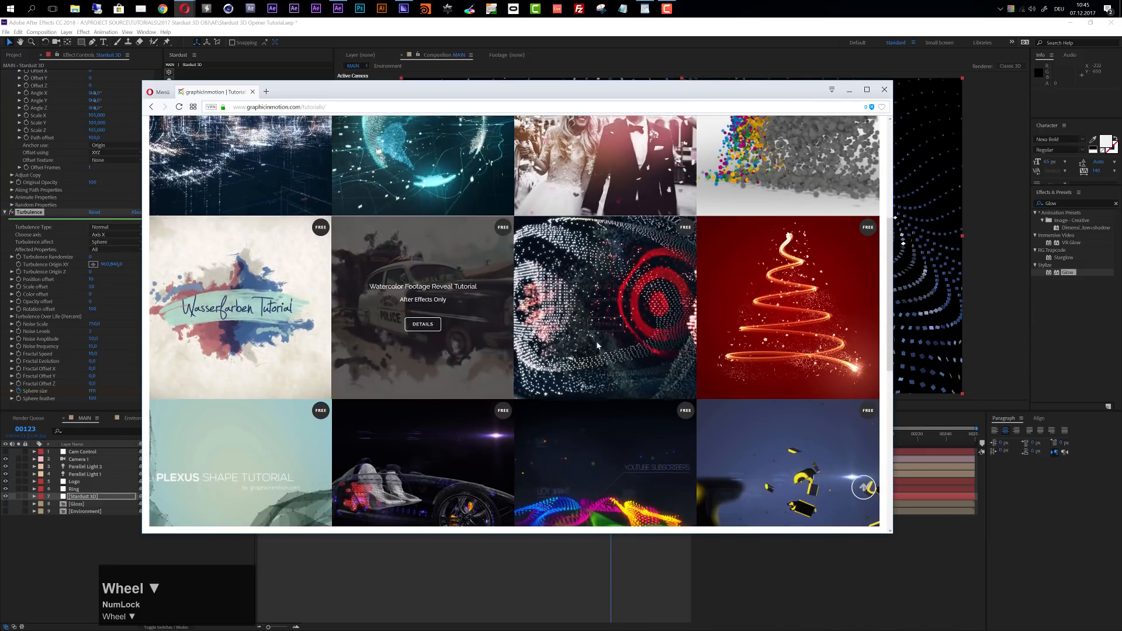
{"action": "scroll", "coordinate": [597, 341], "scroll_direction": "up", "scroll_amount": 4}
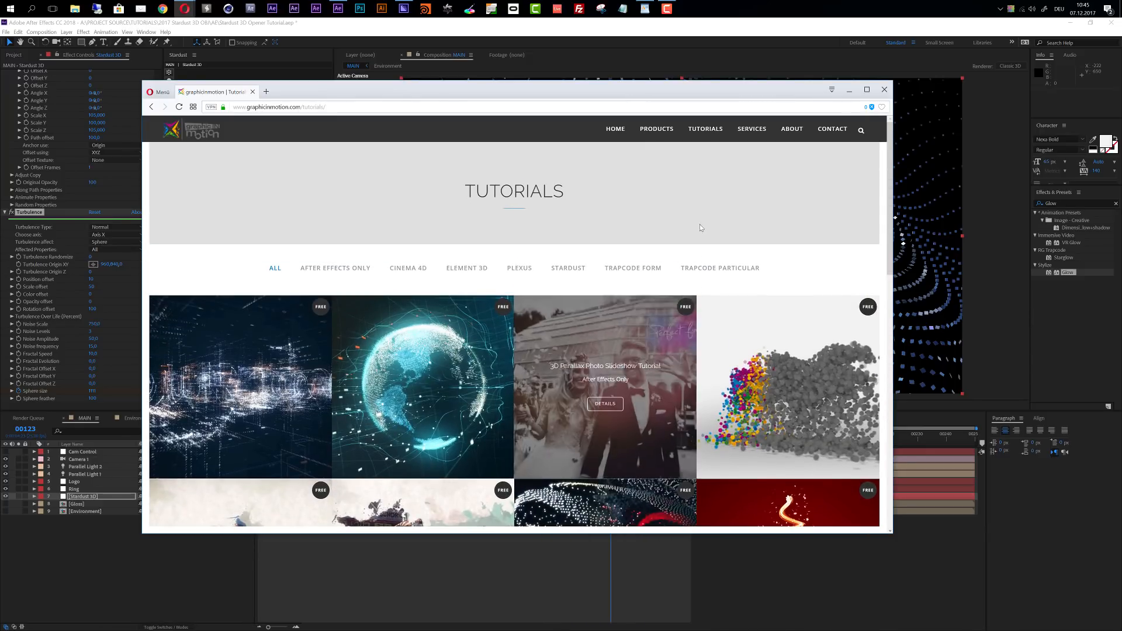
{"action": "left_click", "coordinate": [854, 90]}
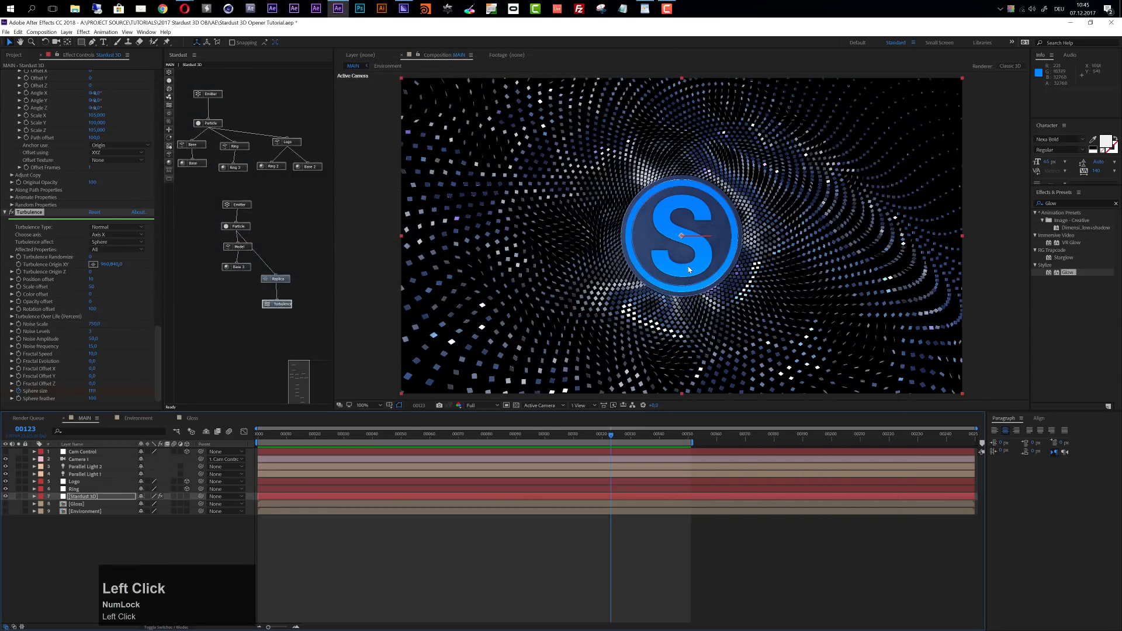